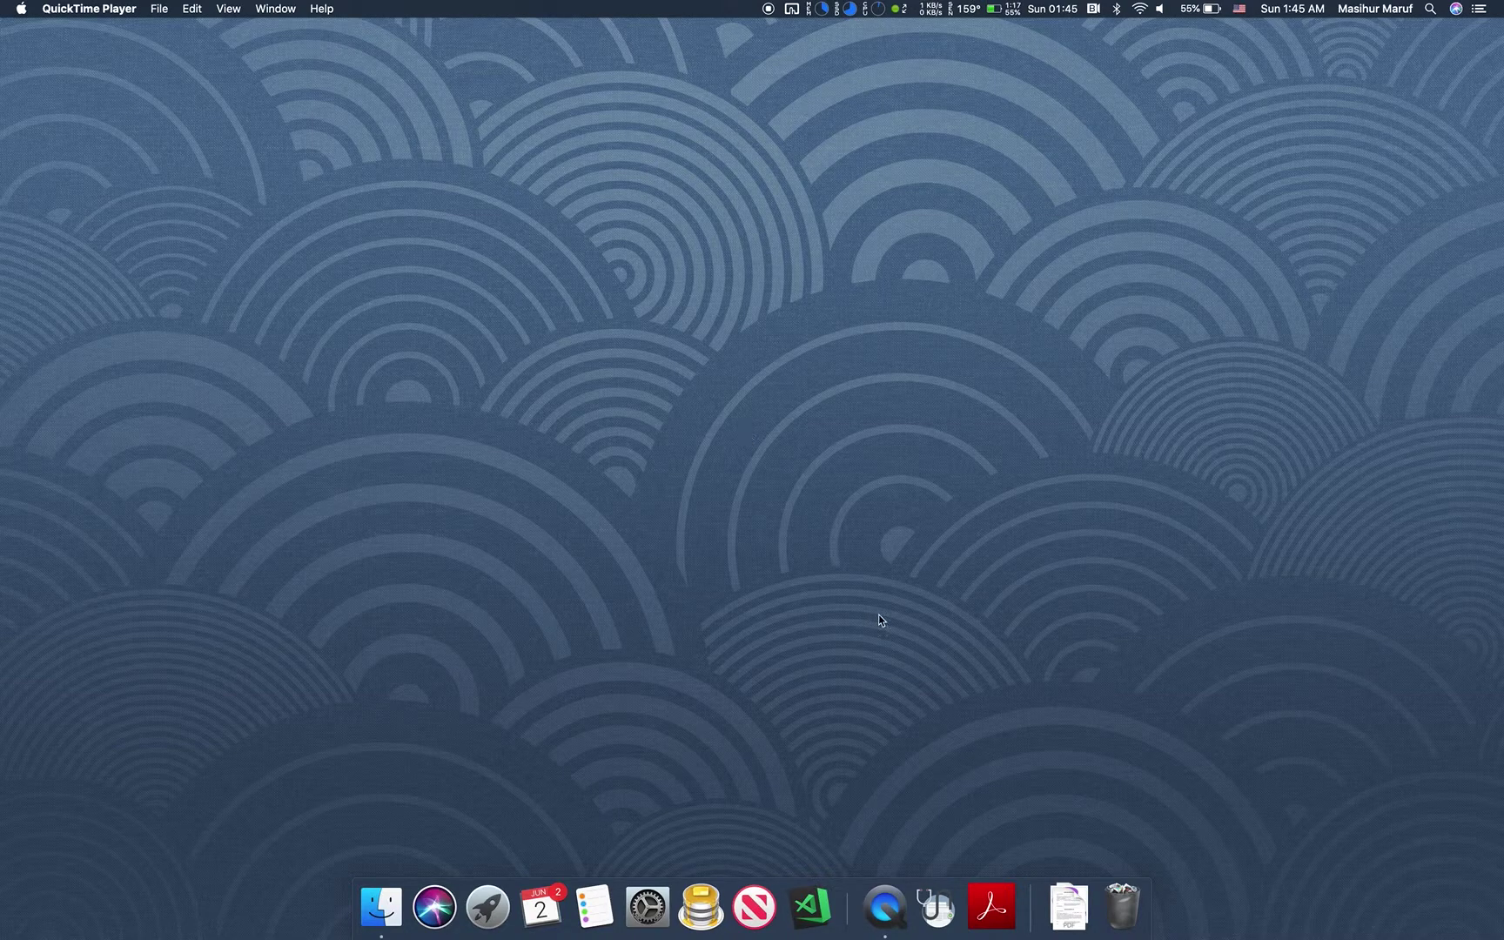
- Open the DocSpace application
{"action": "left_click", "coordinate": [936, 919]}
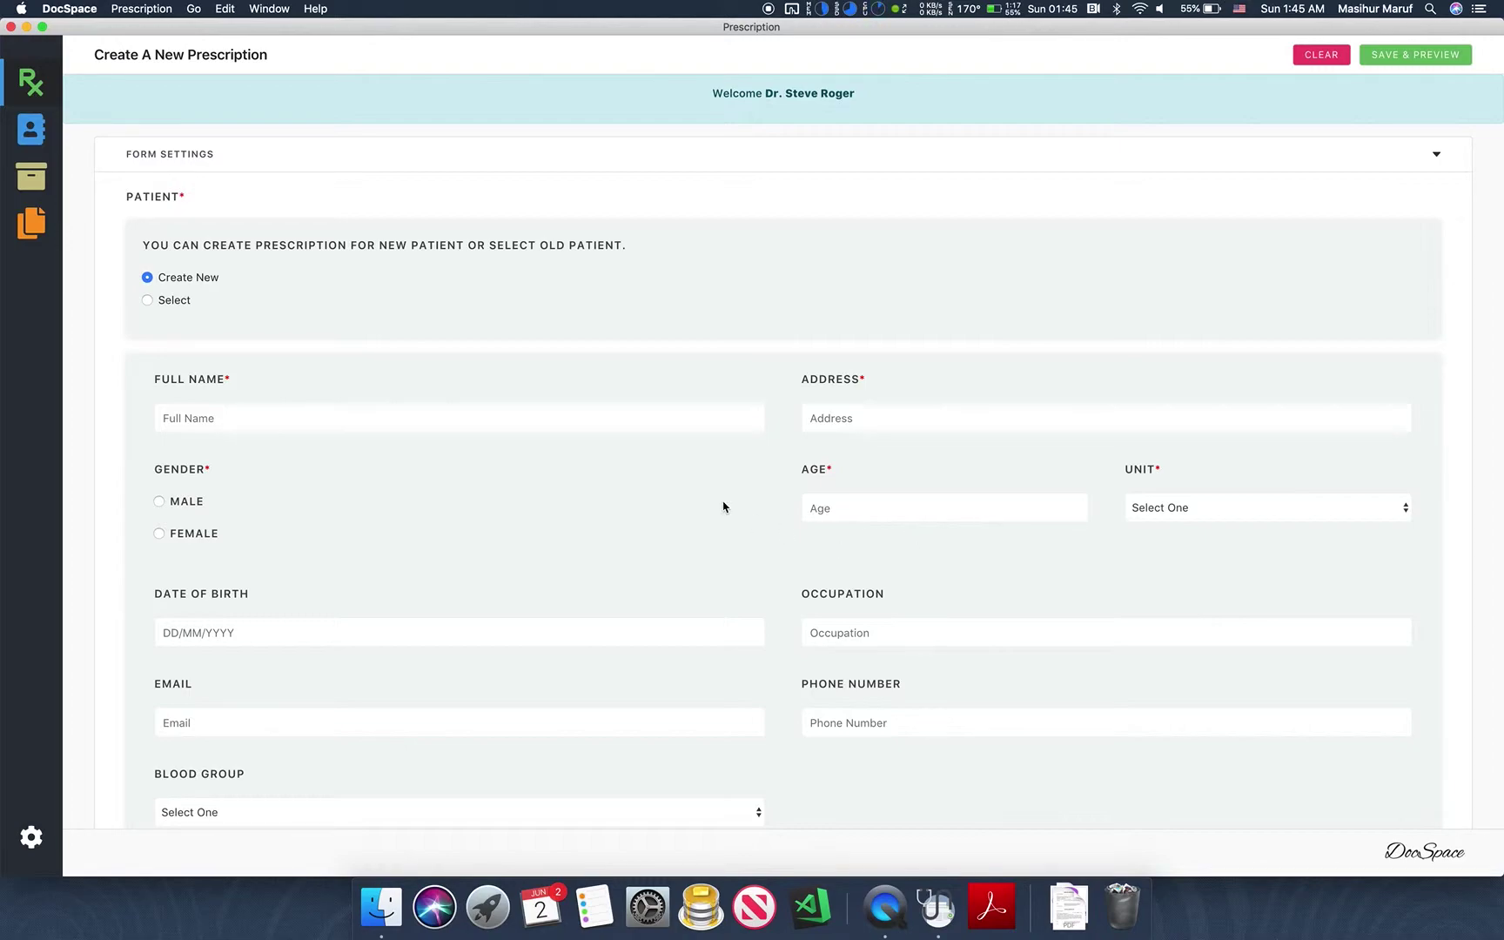
- Review the new prescription form's sections, from patient details and chief complaints to examination findings, investigation and treatment
{"action": "scroll", "coordinate": [723, 506], "scroll_direction": "down", "scroll_amount": 2}
{"action": "scroll", "coordinate": [723, 506], "scroll_direction": "up", "scroll_amount": 2}
{"action": "scroll", "coordinate": [722, 506], "scroll_direction": "down", "scroll_amount": 3}
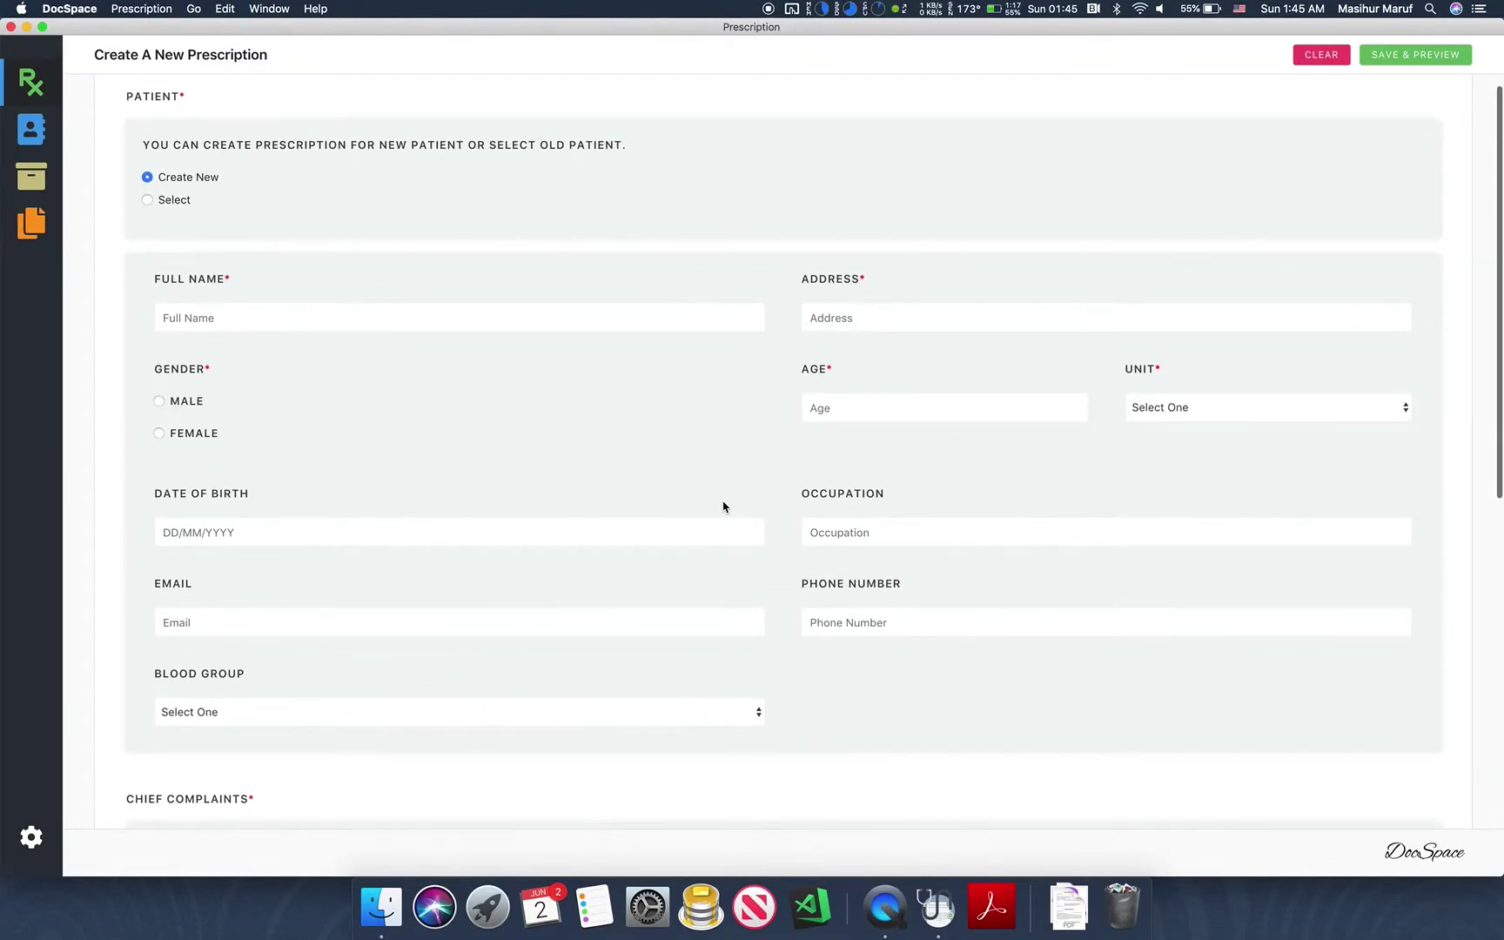
{"action": "scroll", "coordinate": [723, 506], "scroll_direction": "down", "scroll_amount": 5}
{"action": "scroll", "coordinate": [722, 506], "scroll_direction": "down", "scroll_amount": 14}
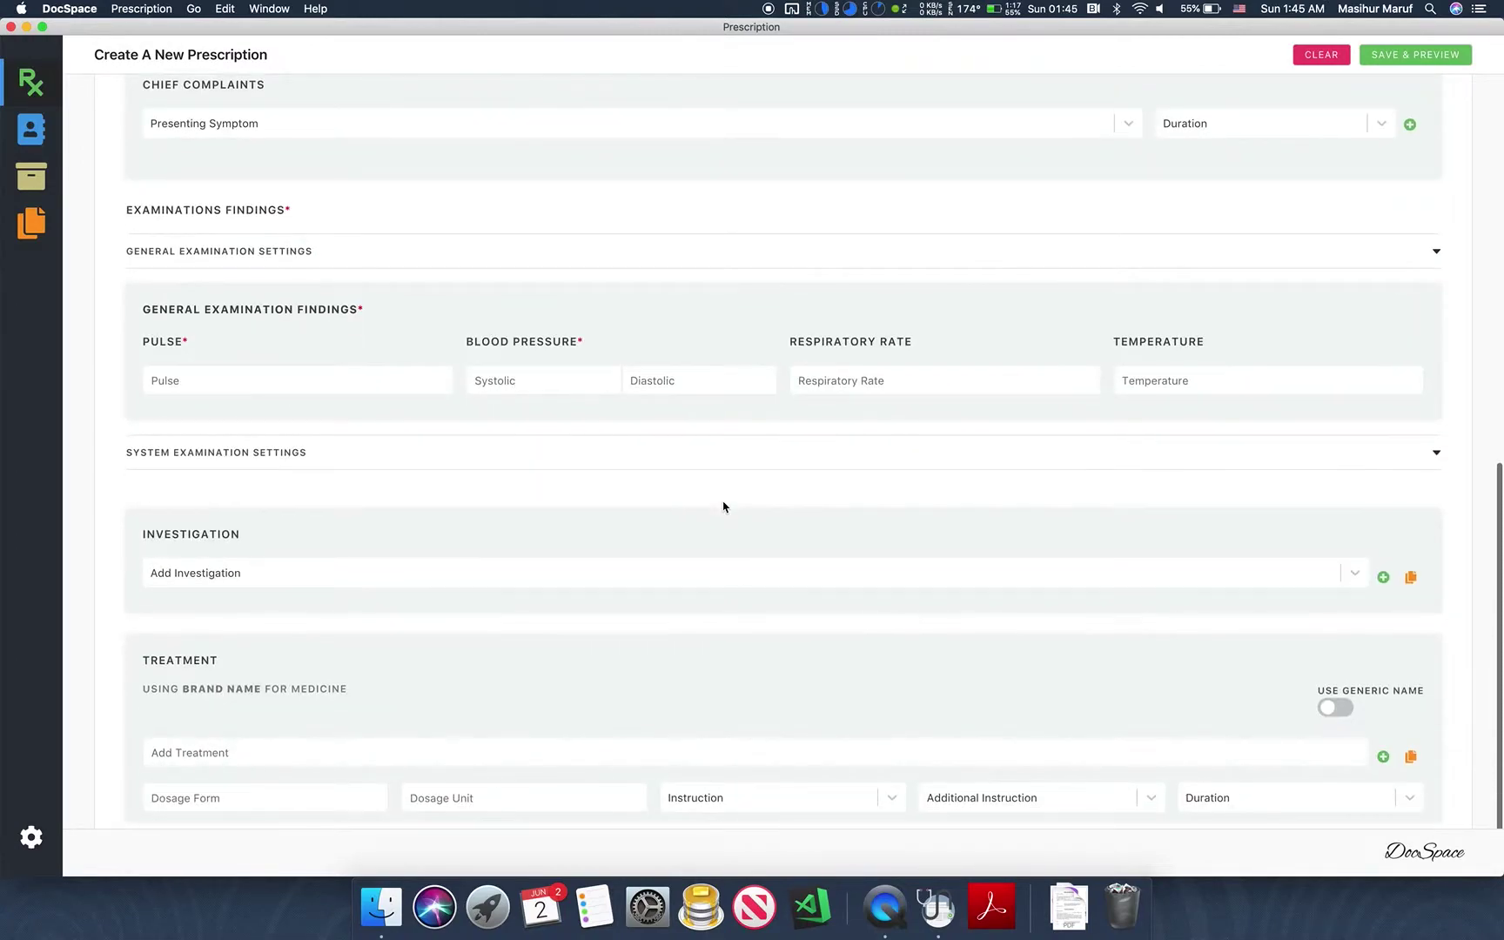
{"action": "scroll", "coordinate": [723, 505], "scroll_direction": "up", "scroll_amount": 9}
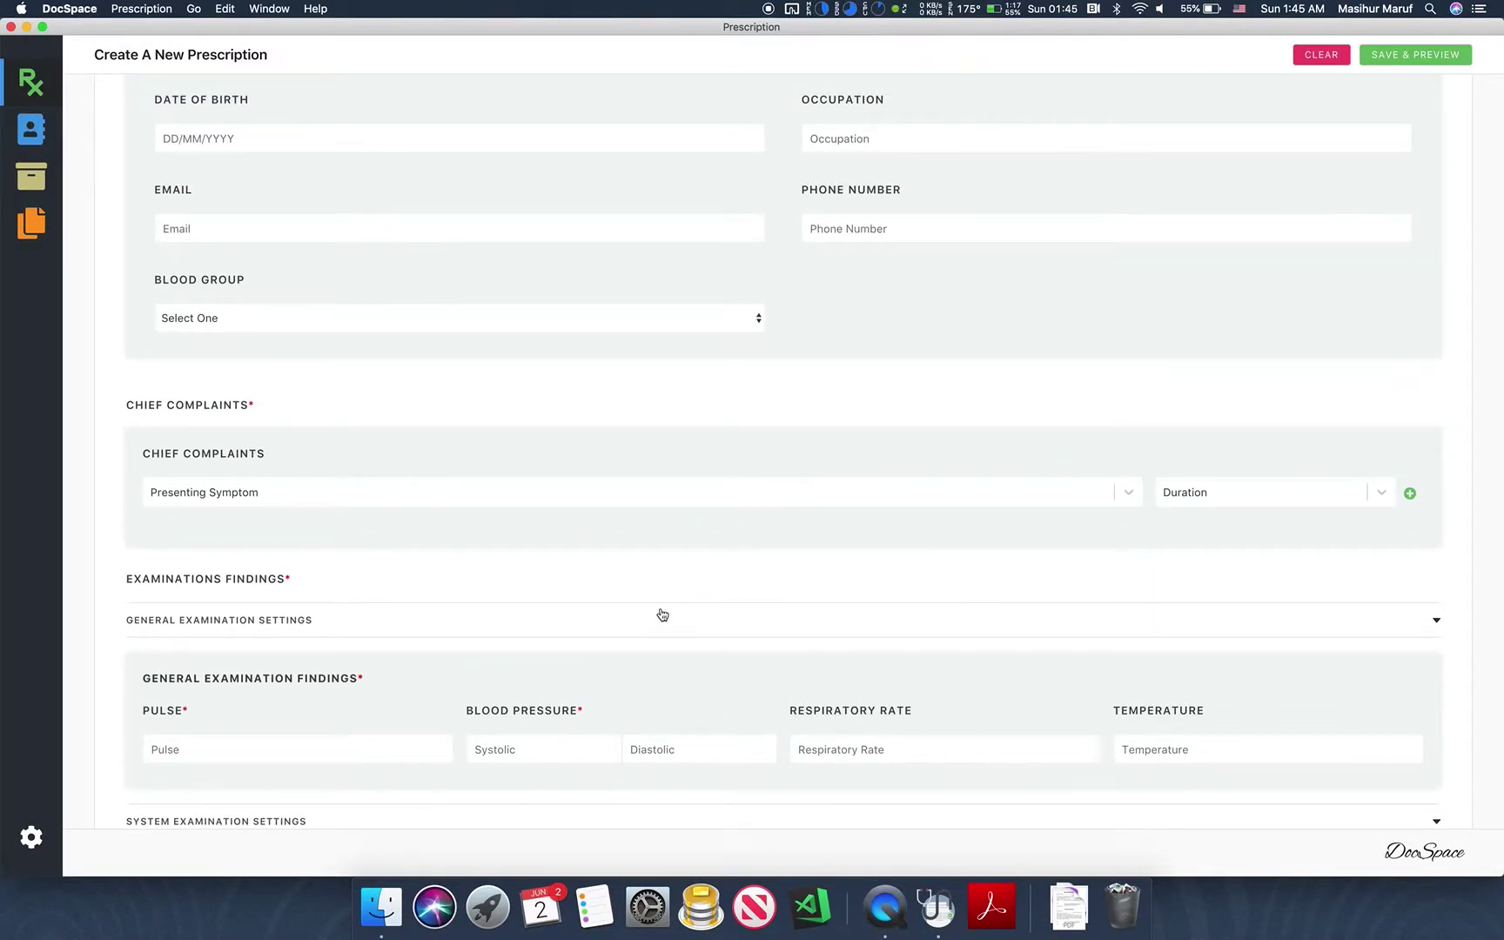
{"action": "scroll", "coordinate": [661, 615], "scroll_direction": "up", "scroll_amount": 12}
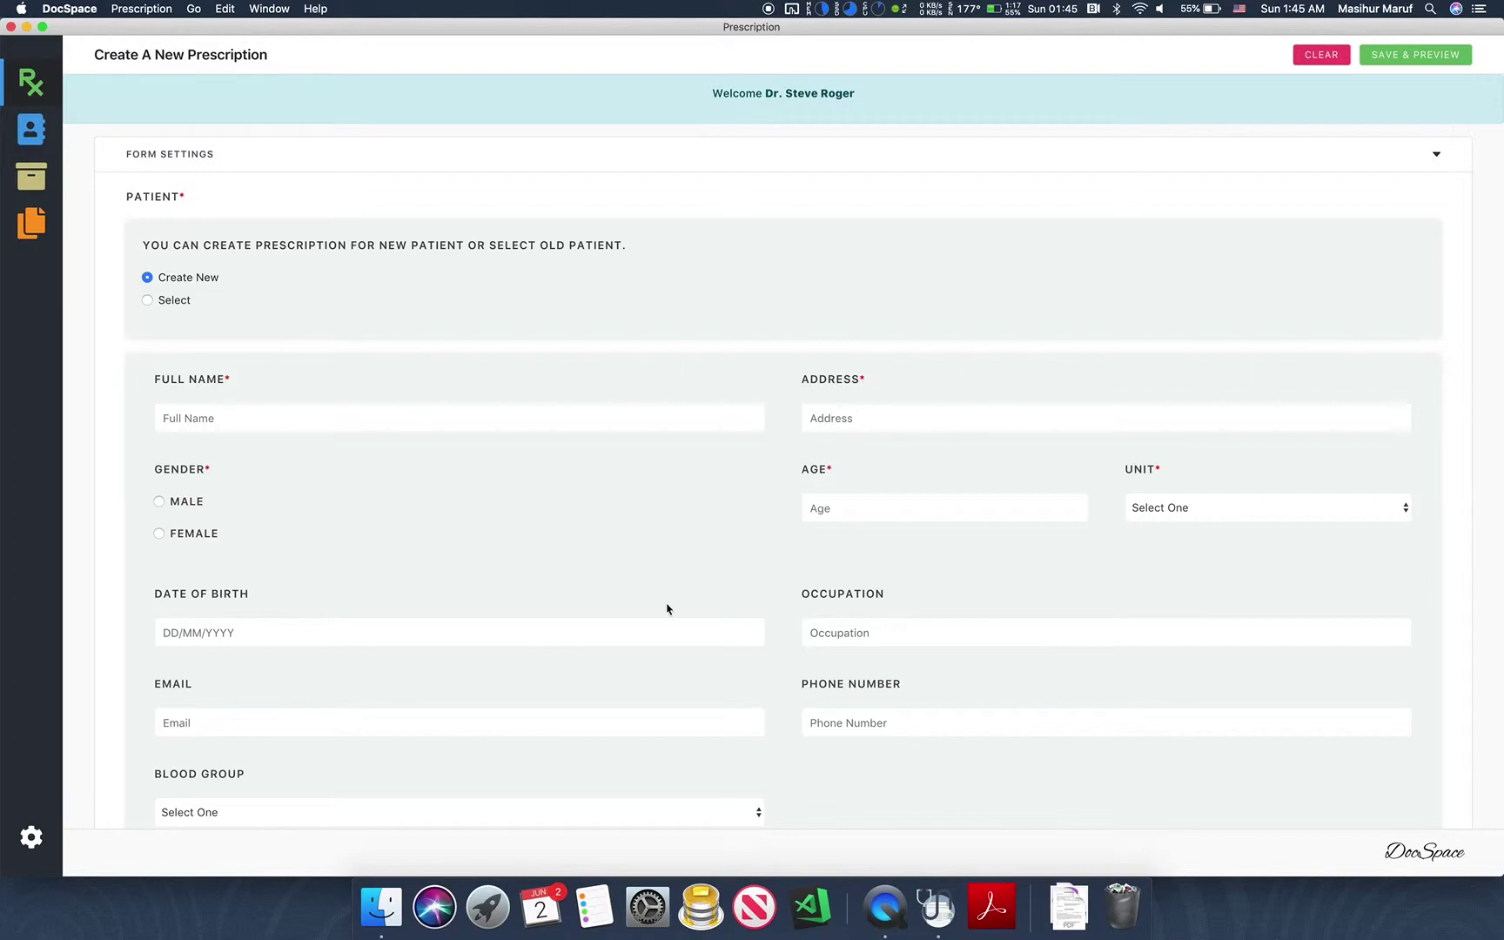
{"action": "scroll", "coordinate": [653, 617], "scroll_direction": "down", "scroll_amount": 1}
{"action": "scroll", "coordinate": [652, 617], "scroll_direction": "down", "scroll_amount": 10}
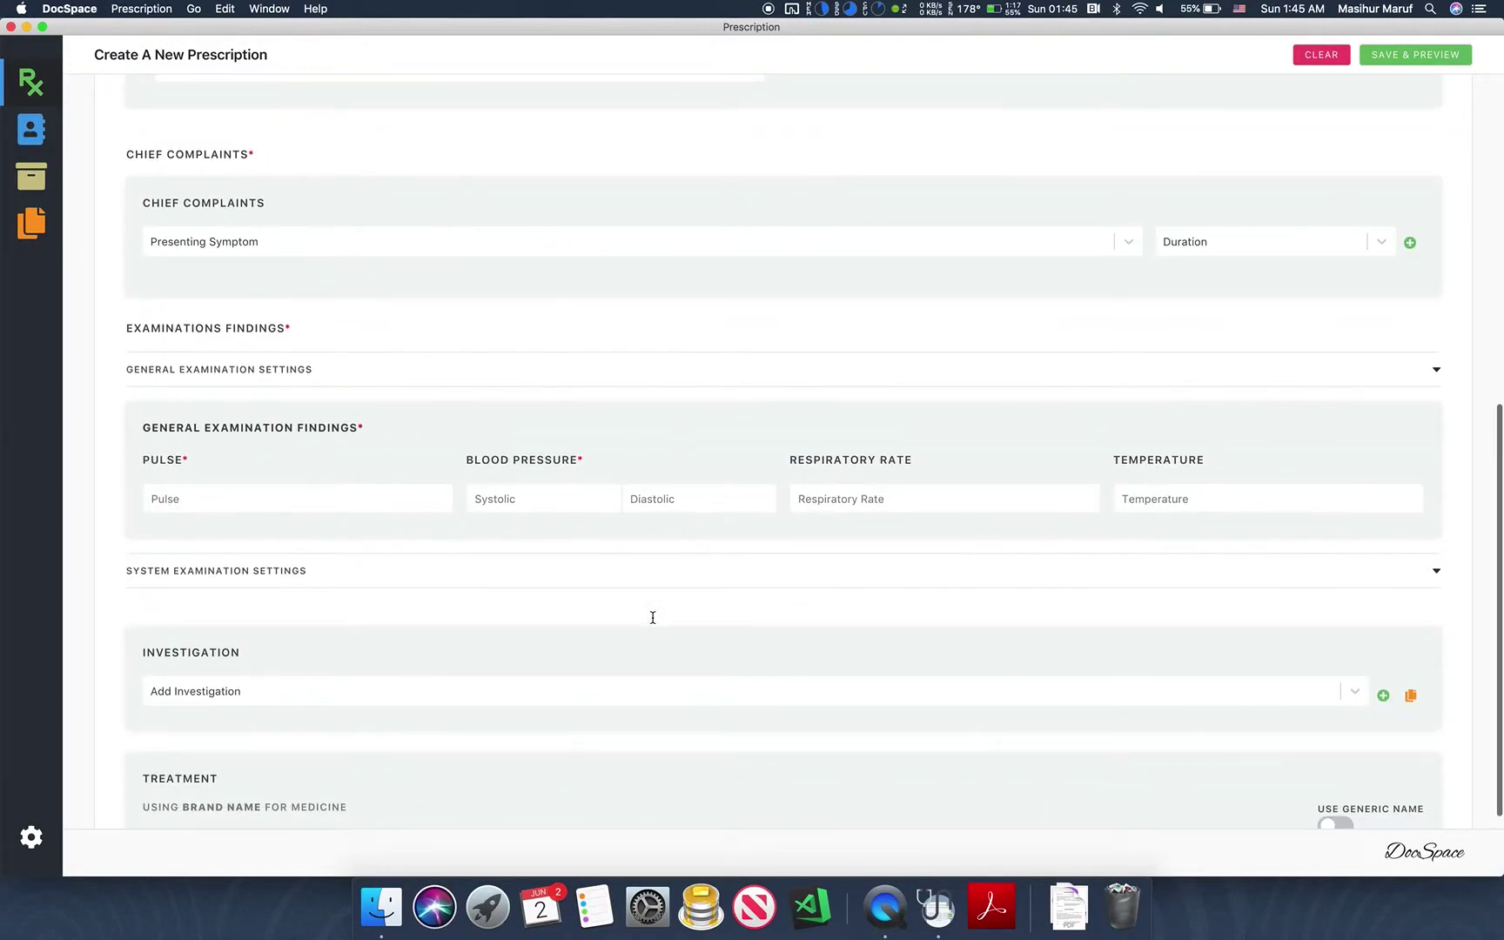
{"action": "scroll", "coordinate": [653, 618], "scroll_direction": "down", "scroll_amount": 2}
{"action": "scroll", "coordinate": [653, 617], "scroll_direction": "up", "scroll_amount": 6}
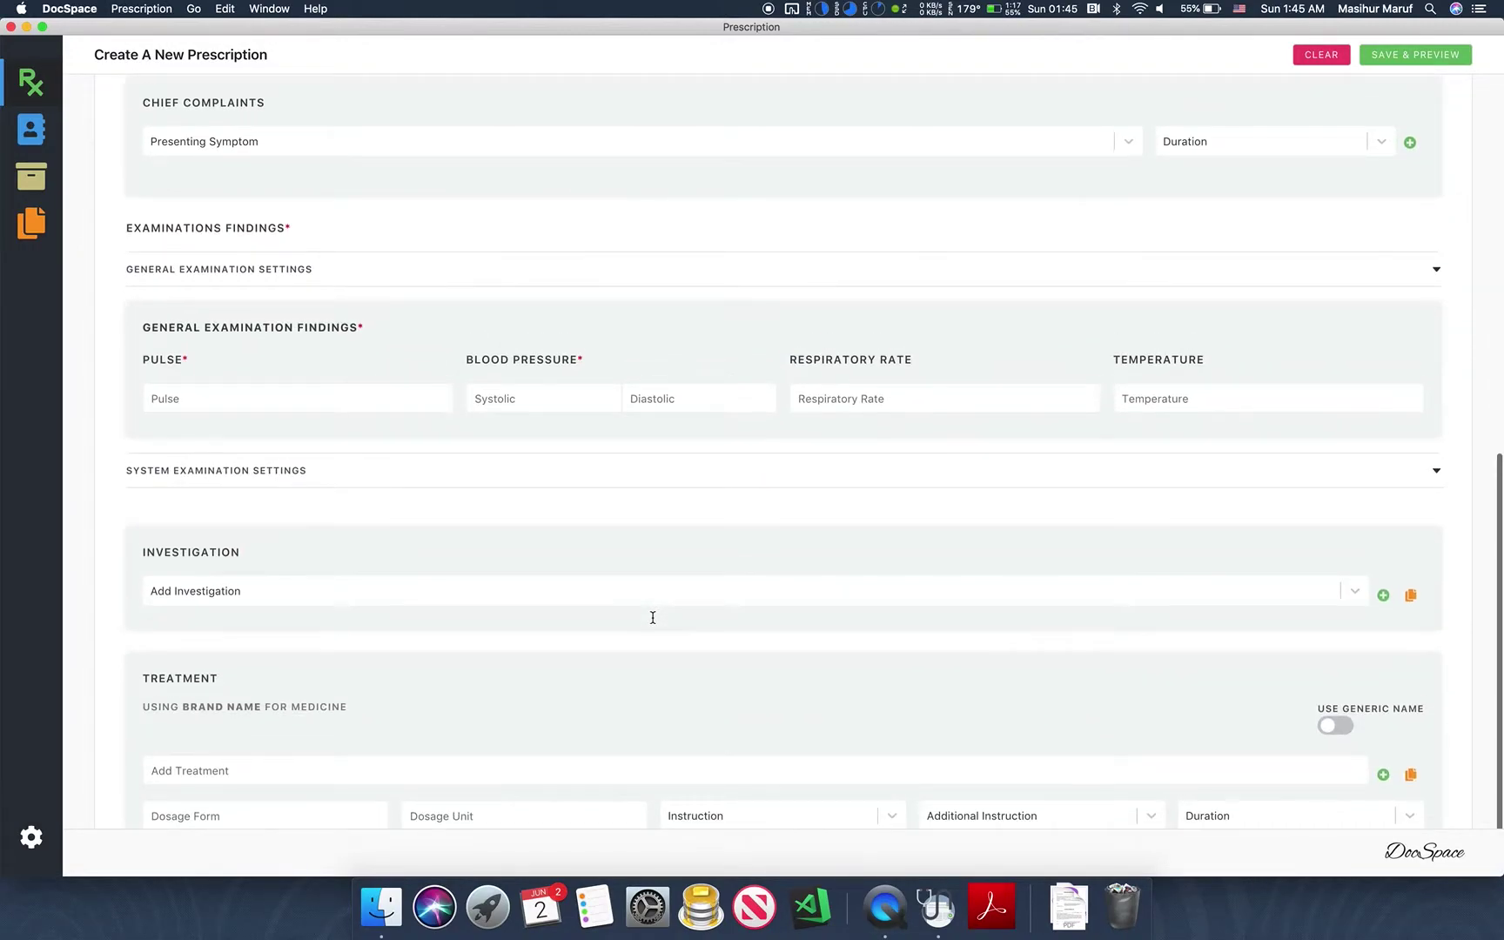
{"action": "scroll", "coordinate": [653, 617], "scroll_direction": "up", "scroll_amount": 8}
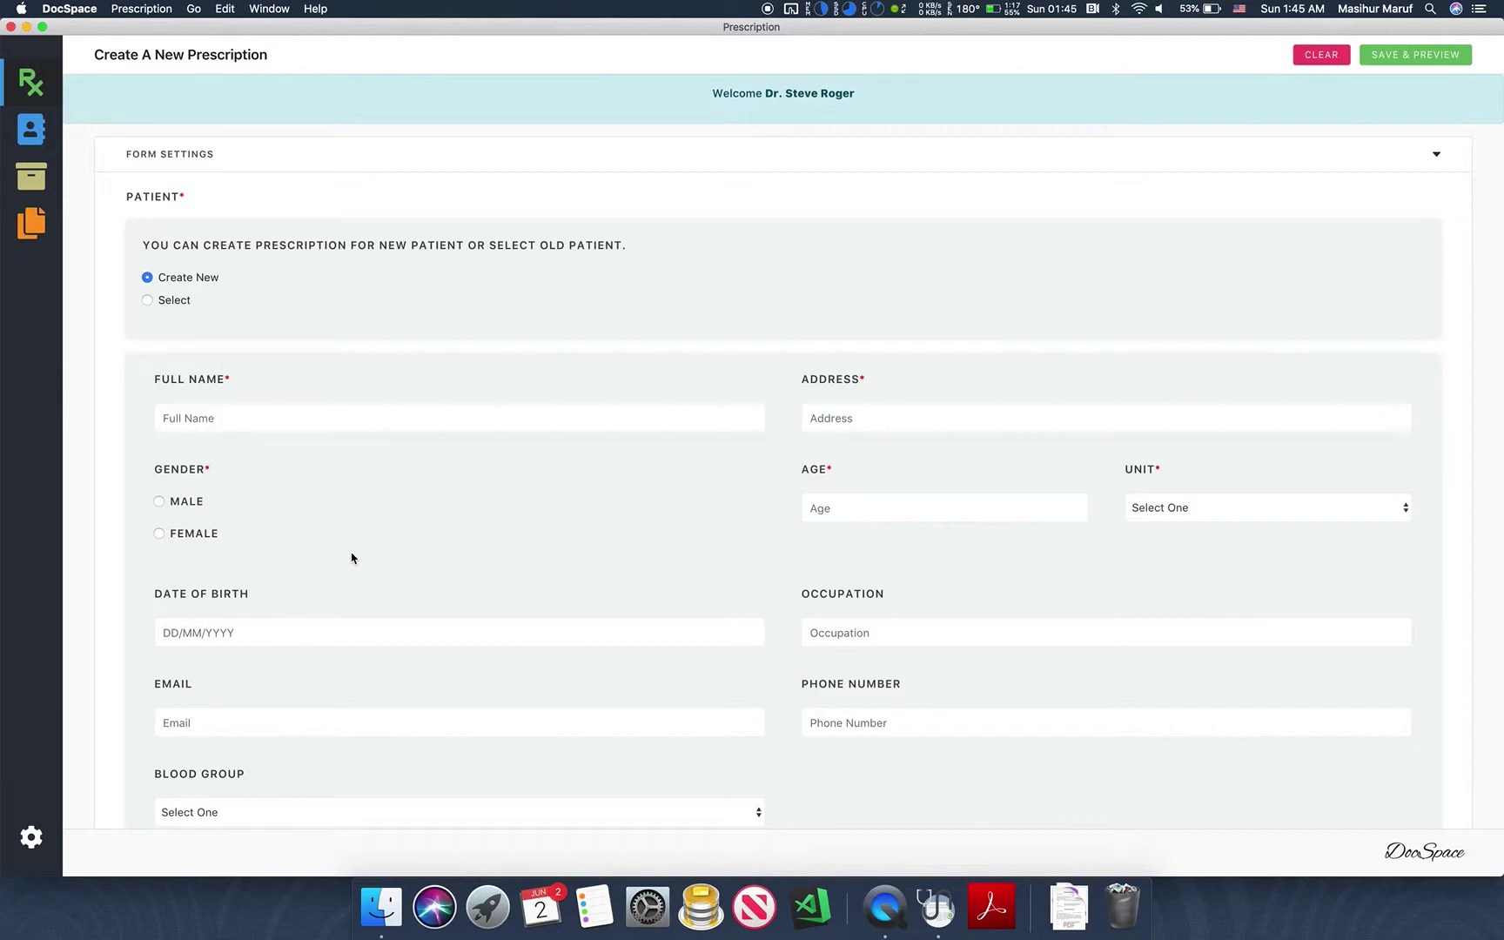
{"action": "scroll", "coordinate": [353, 558], "scroll_direction": "down", "scroll_amount": 1}
{"action": "scroll", "coordinate": [228, 510], "scroll_direction": "down", "scroll_amount": 1}
{"action": "scroll", "coordinate": [228, 510], "scroll_direction": "down", "scroll_amount": 5}
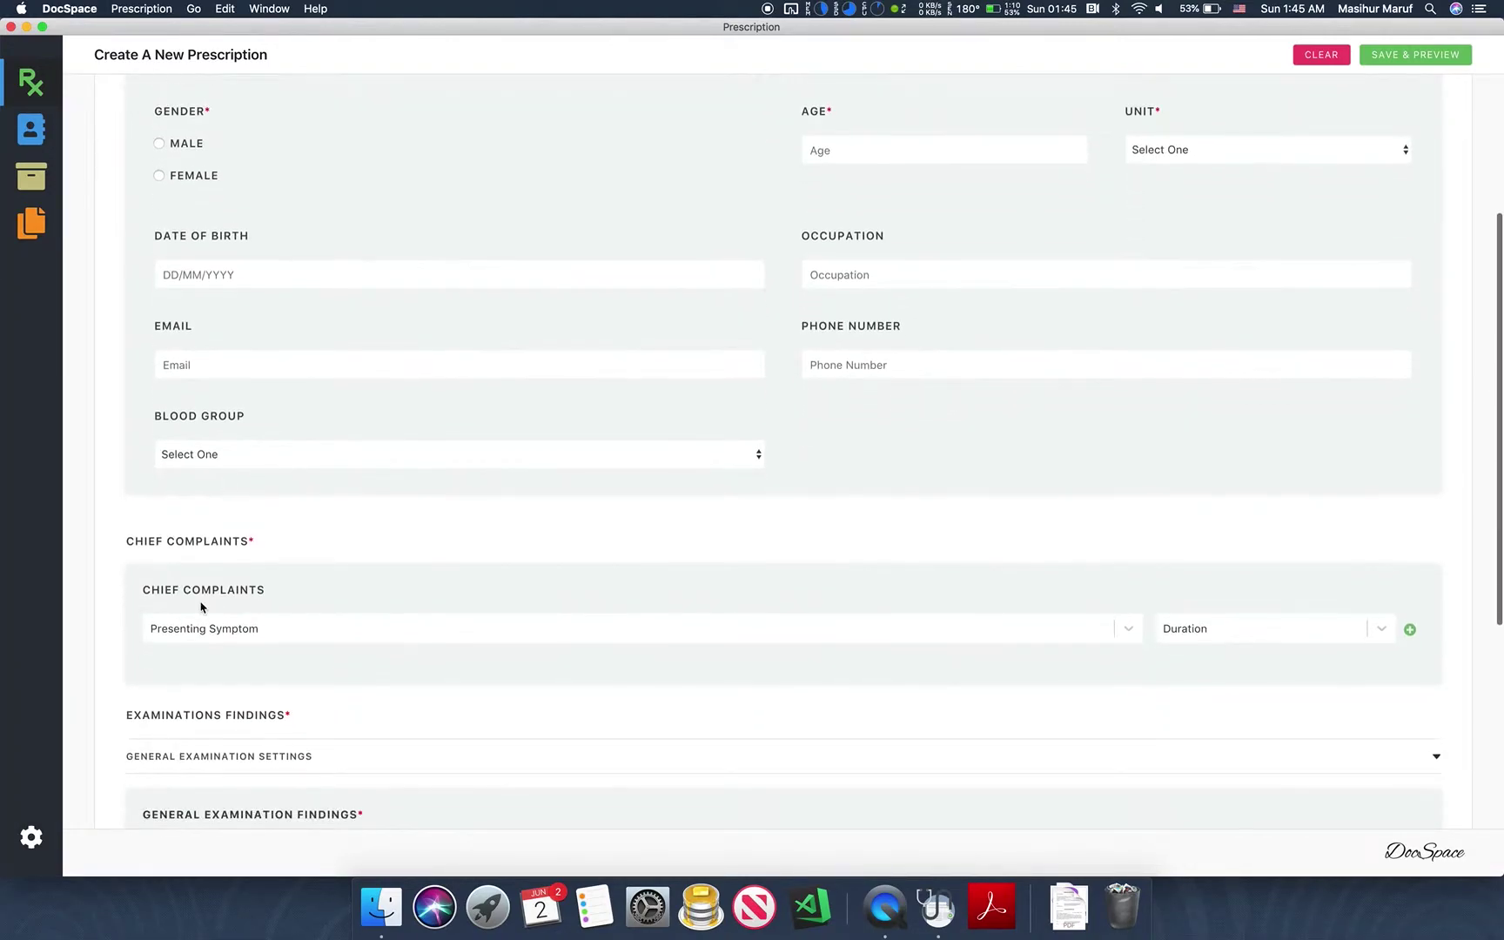
{"action": "scroll", "coordinate": [201, 598], "scroll_direction": "down", "scroll_amount": 4}
{"action": "scroll", "coordinate": [199, 599], "scroll_direction": "down", "scroll_amount": 2}
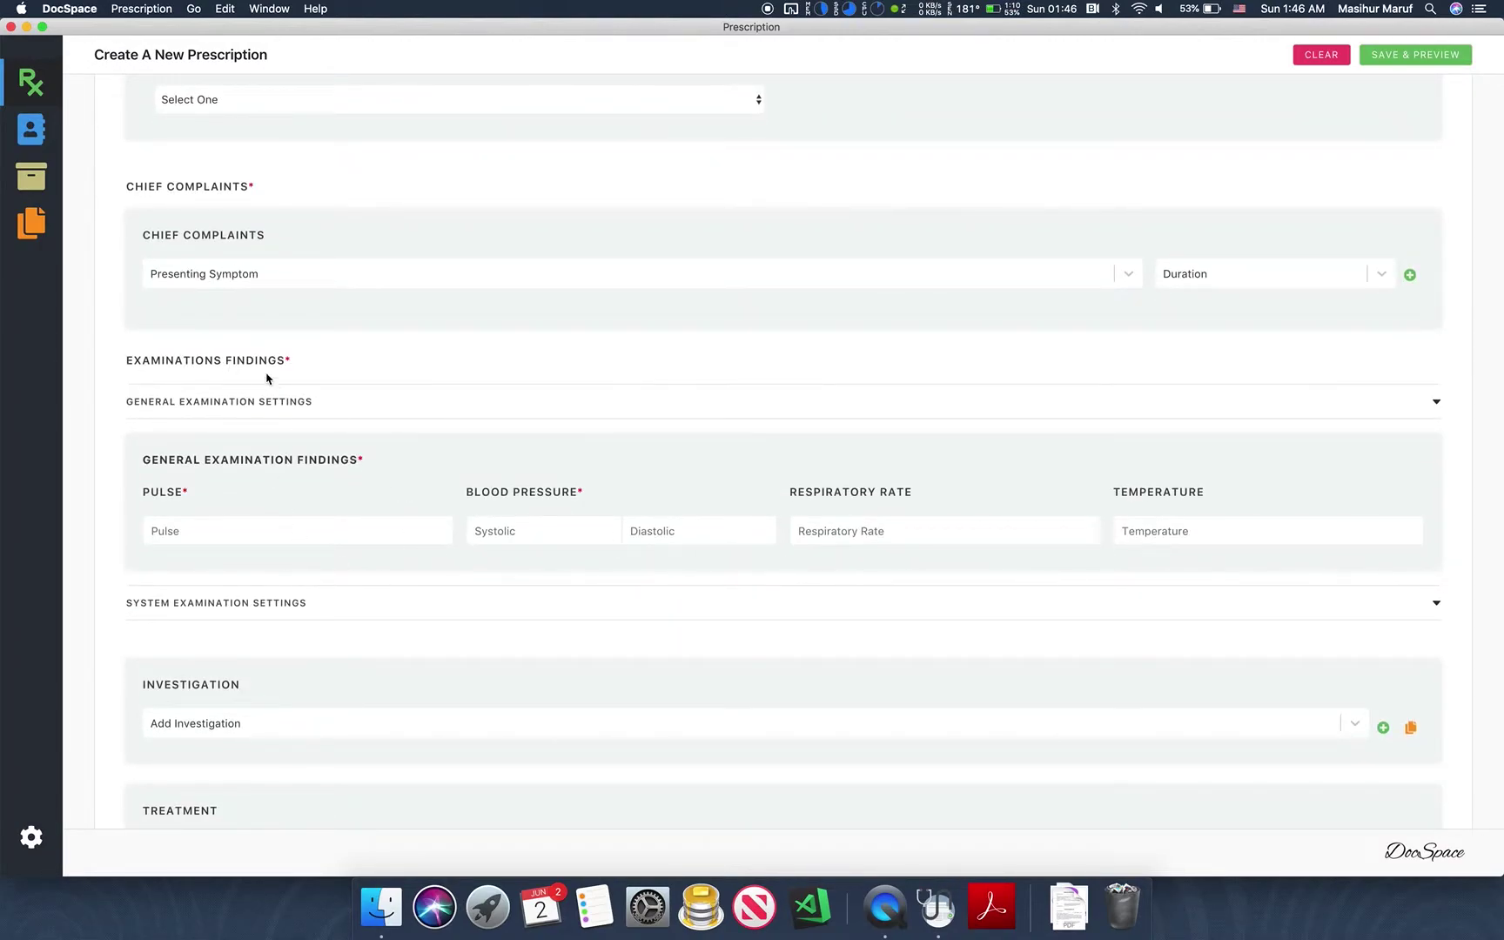
{"action": "scroll", "coordinate": [302, 533], "scroll_direction": "down", "scroll_amount": 2}
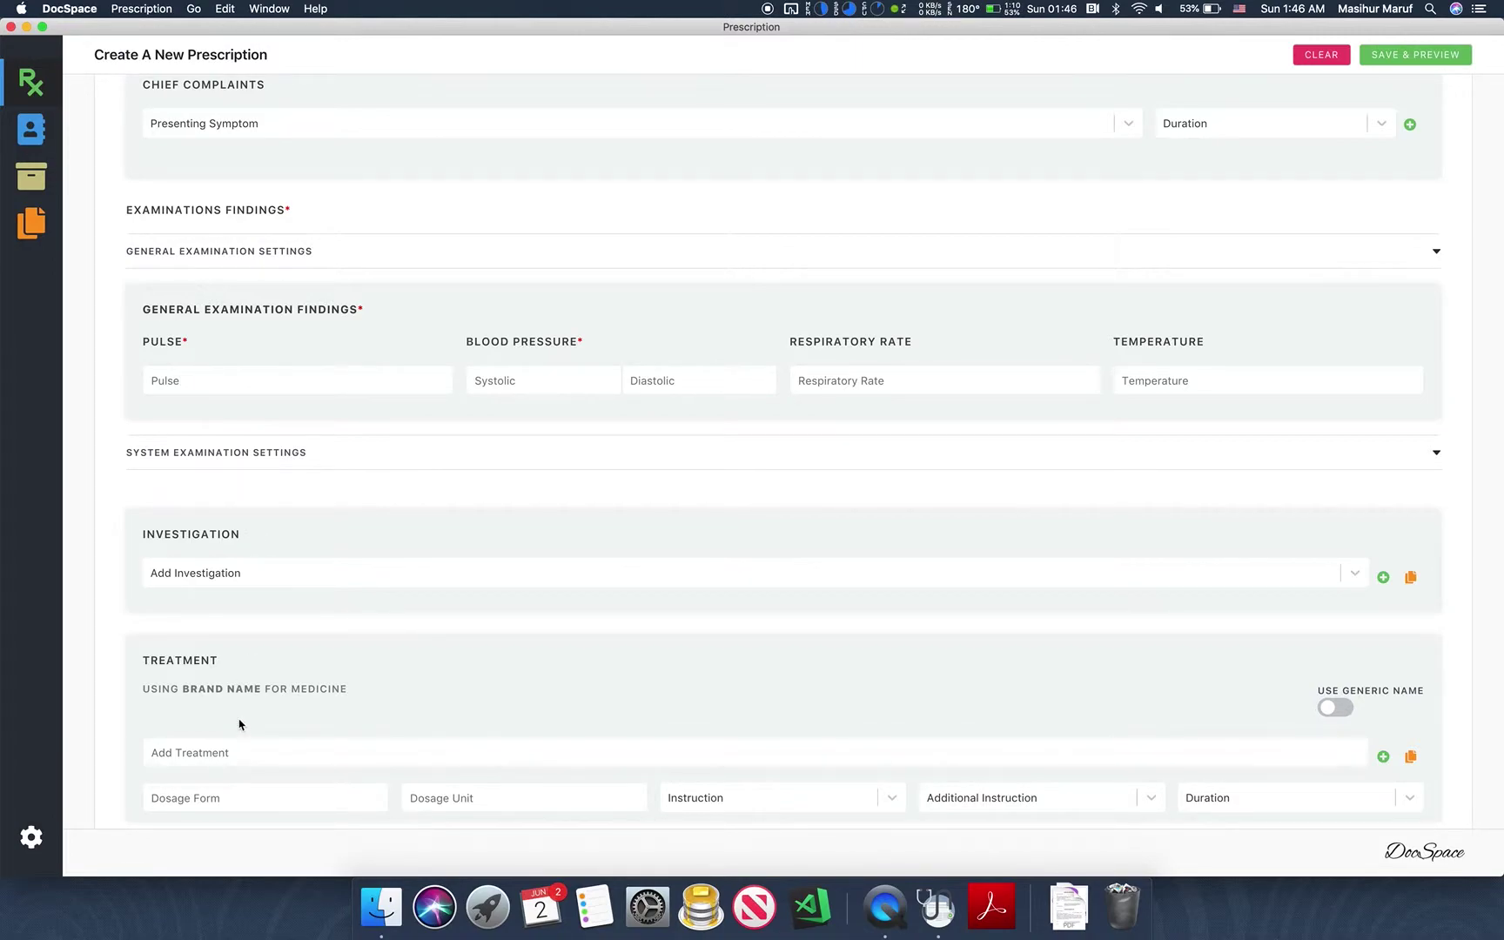
{"action": "scroll", "coordinate": [239, 724], "scroll_direction": "up", "scroll_amount": 12}
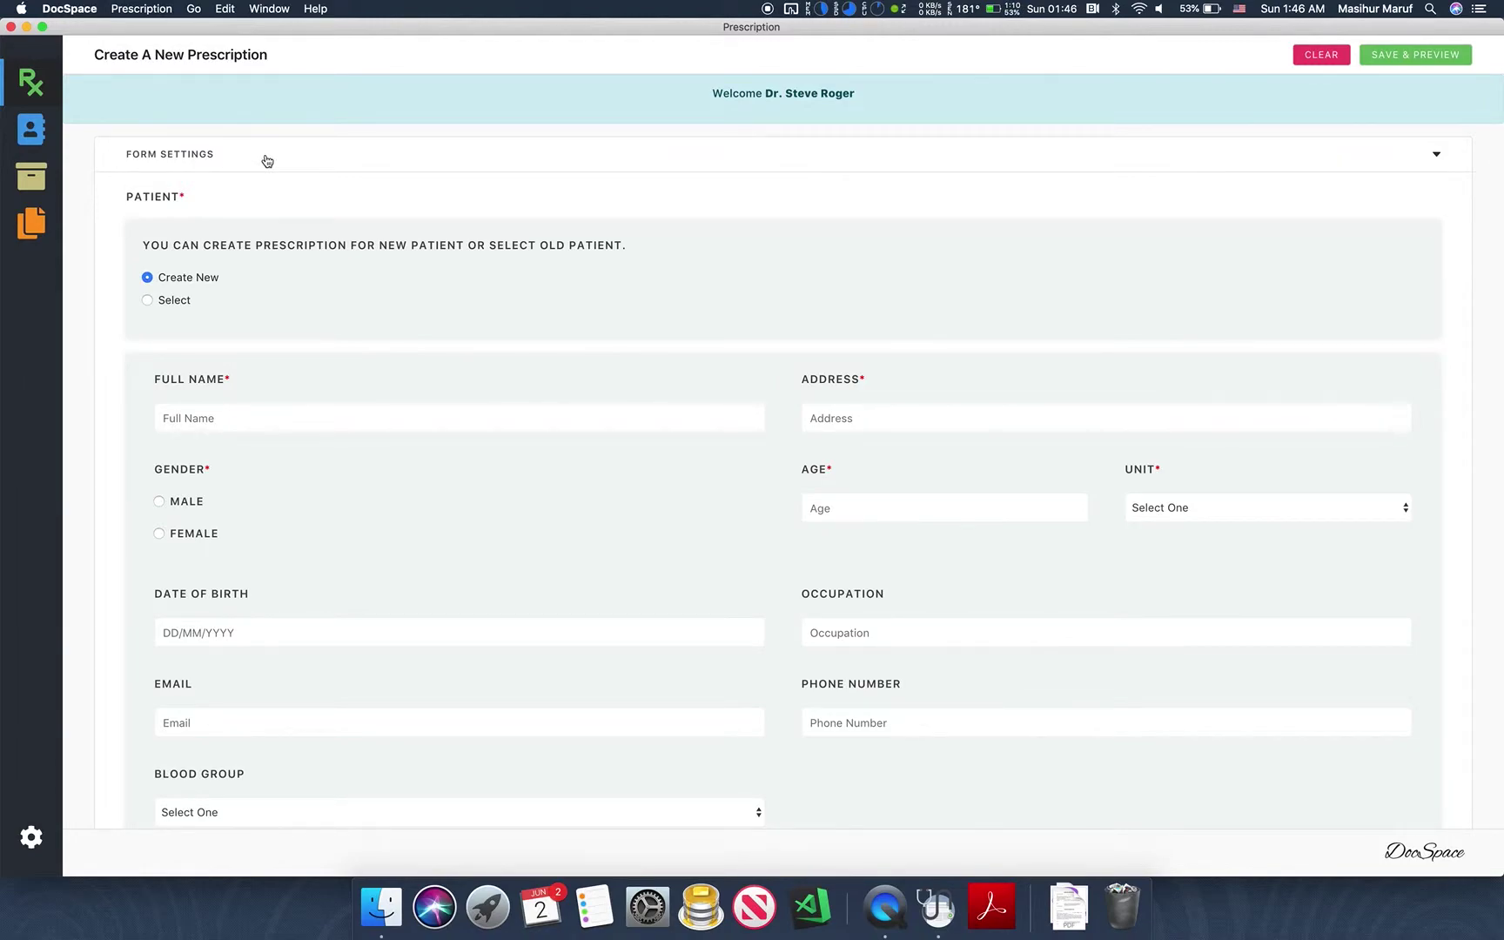
- Enable the Advice field in the form settings, collapse the settings and check the Advice section after Treatment
{"action": "left_click", "coordinate": [266, 155]}
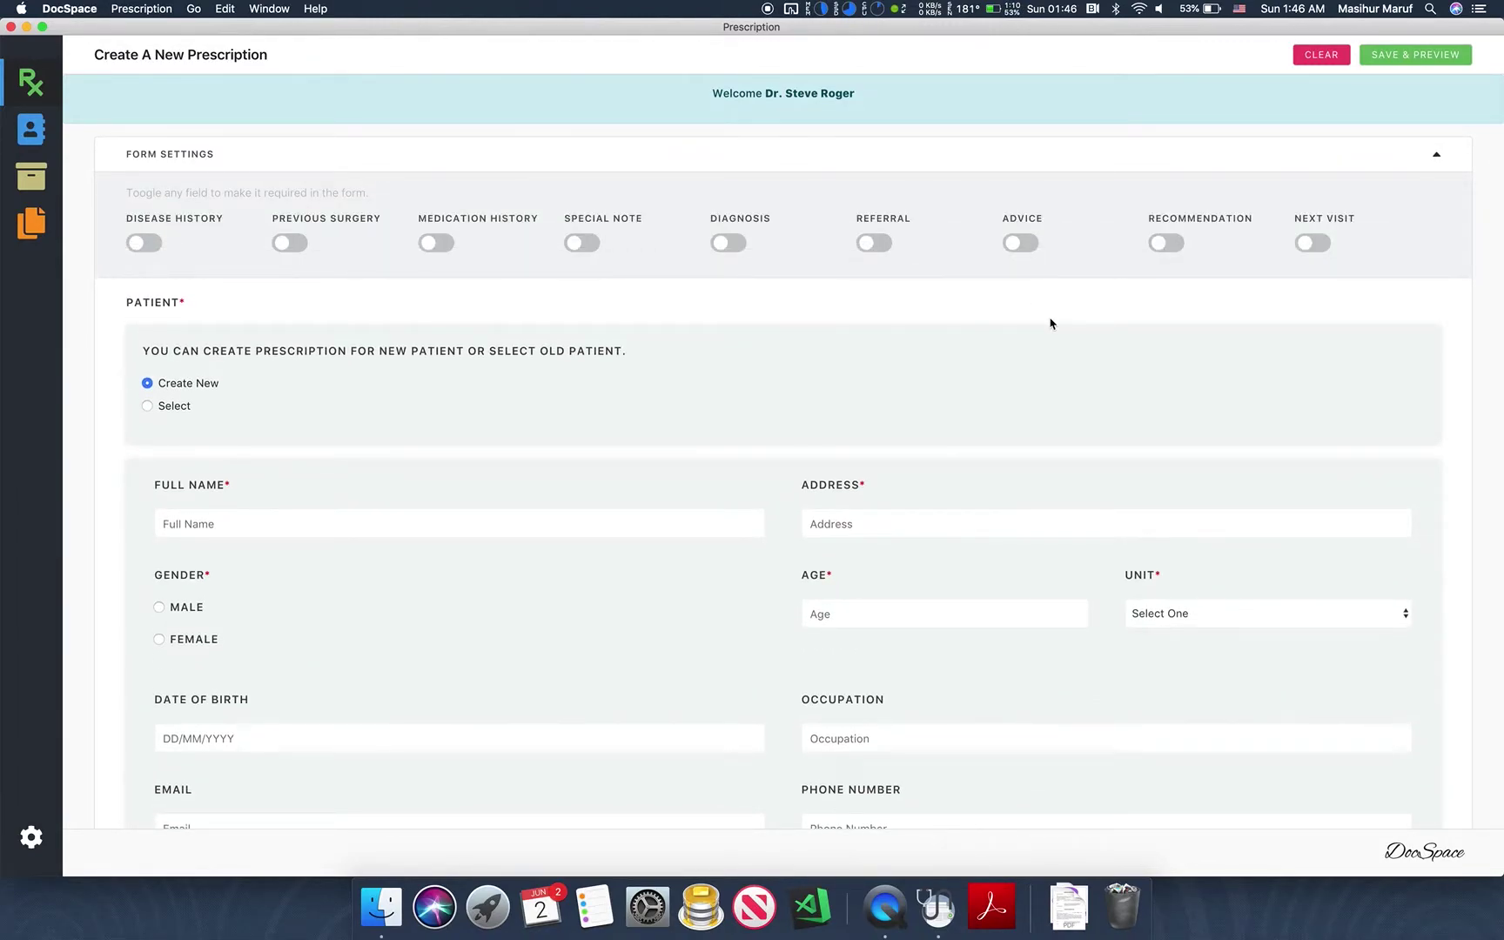
{"action": "left_click", "coordinate": [1027, 245]}
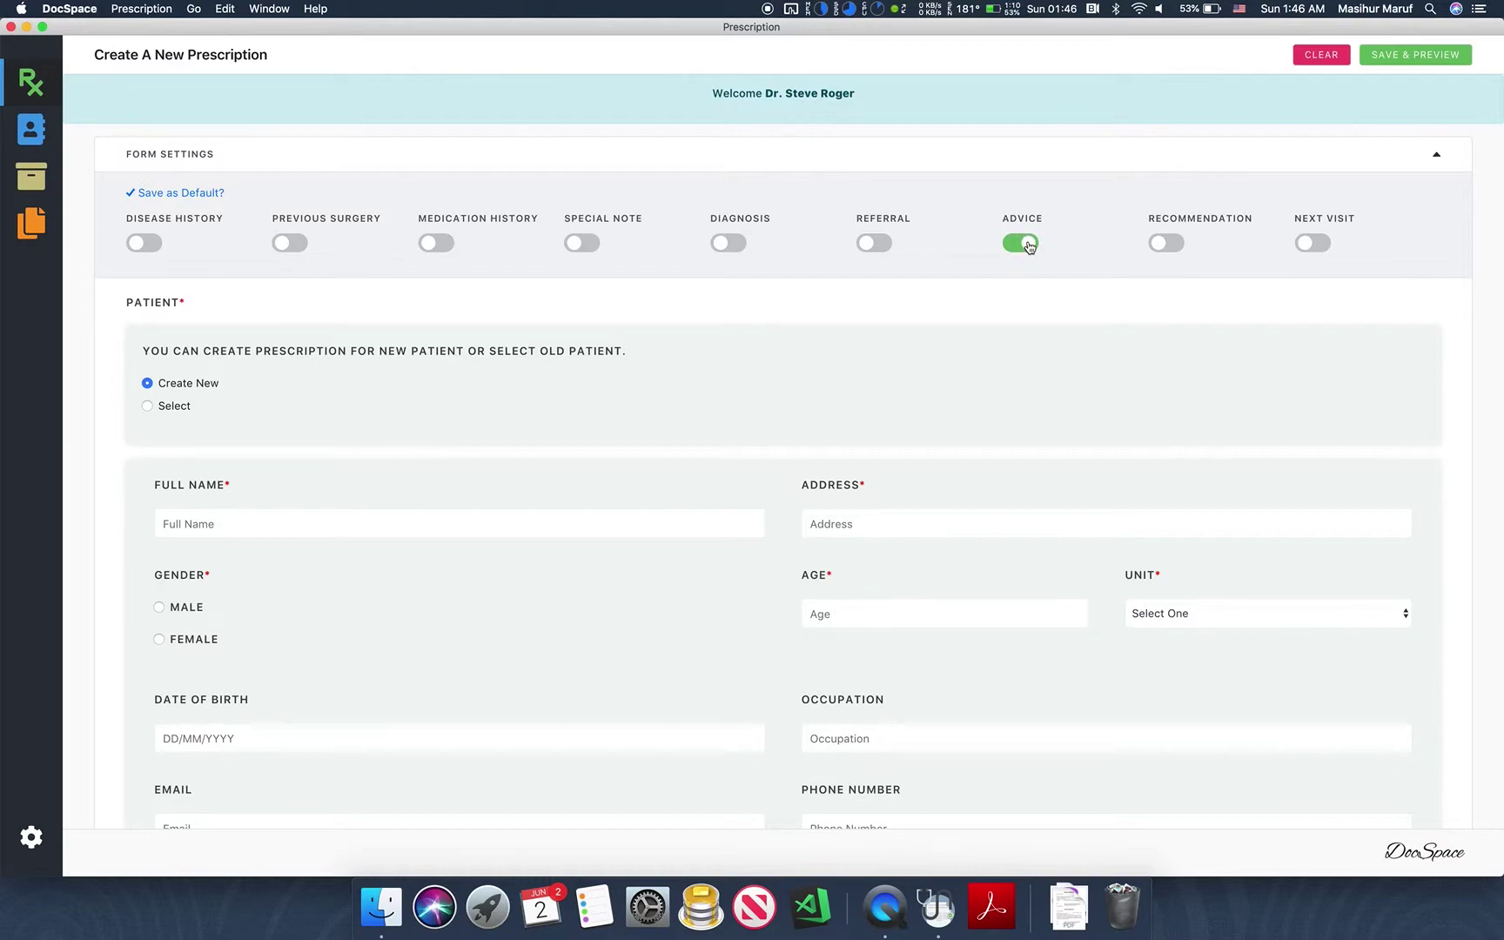
{"action": "left_click", "coordinate": [919, 161]}
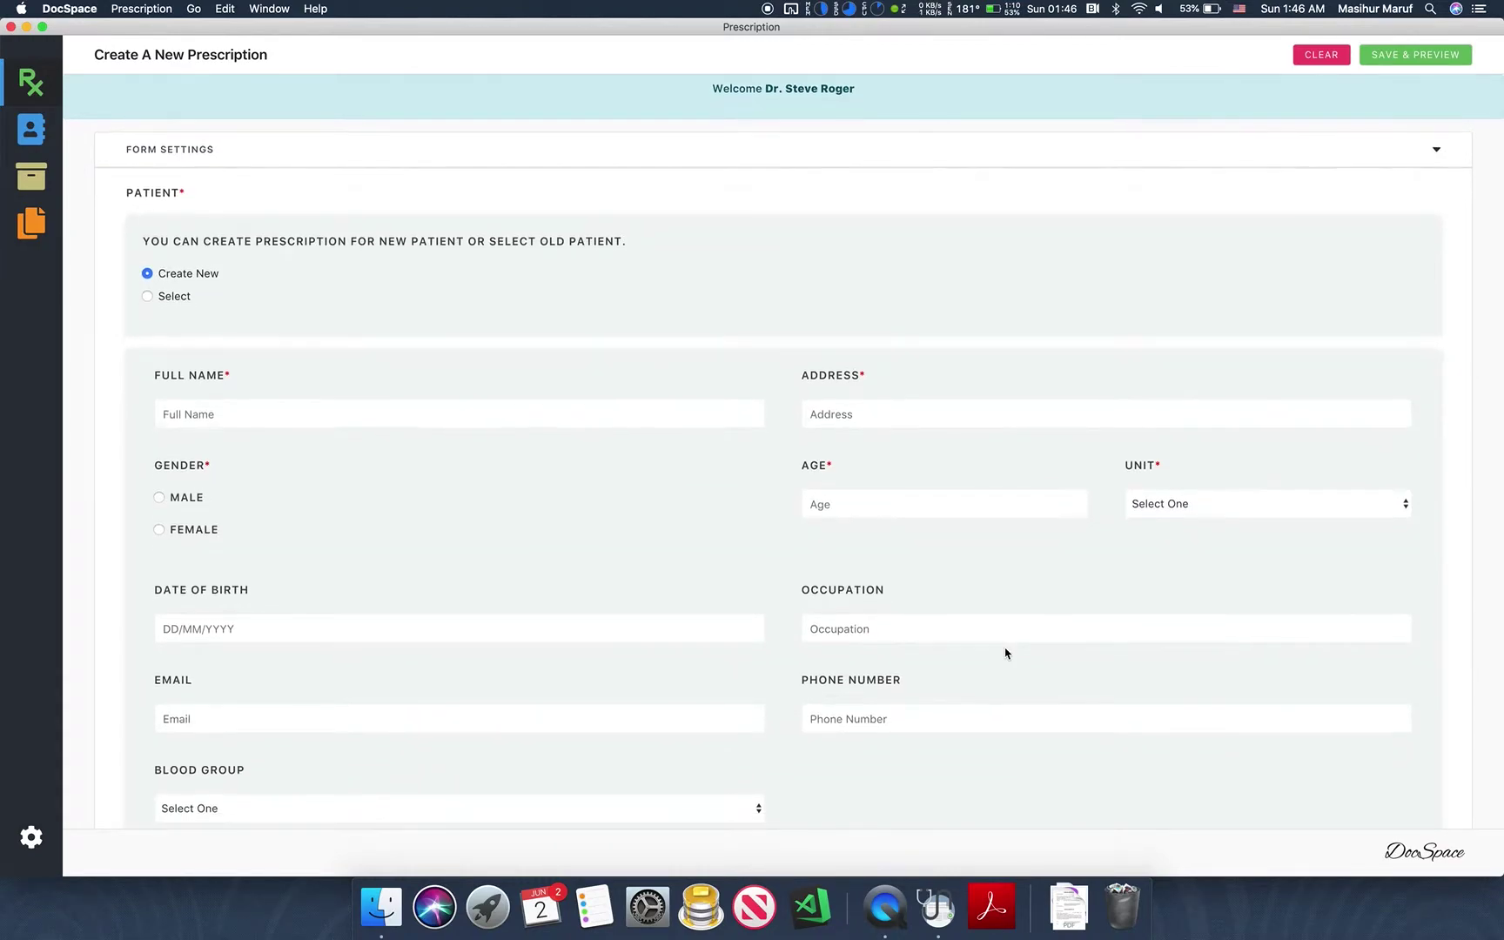
{"action": "scroll", "coordinate": [1004, 648], "scroll_direction": "down", "scroll_amount": 10}
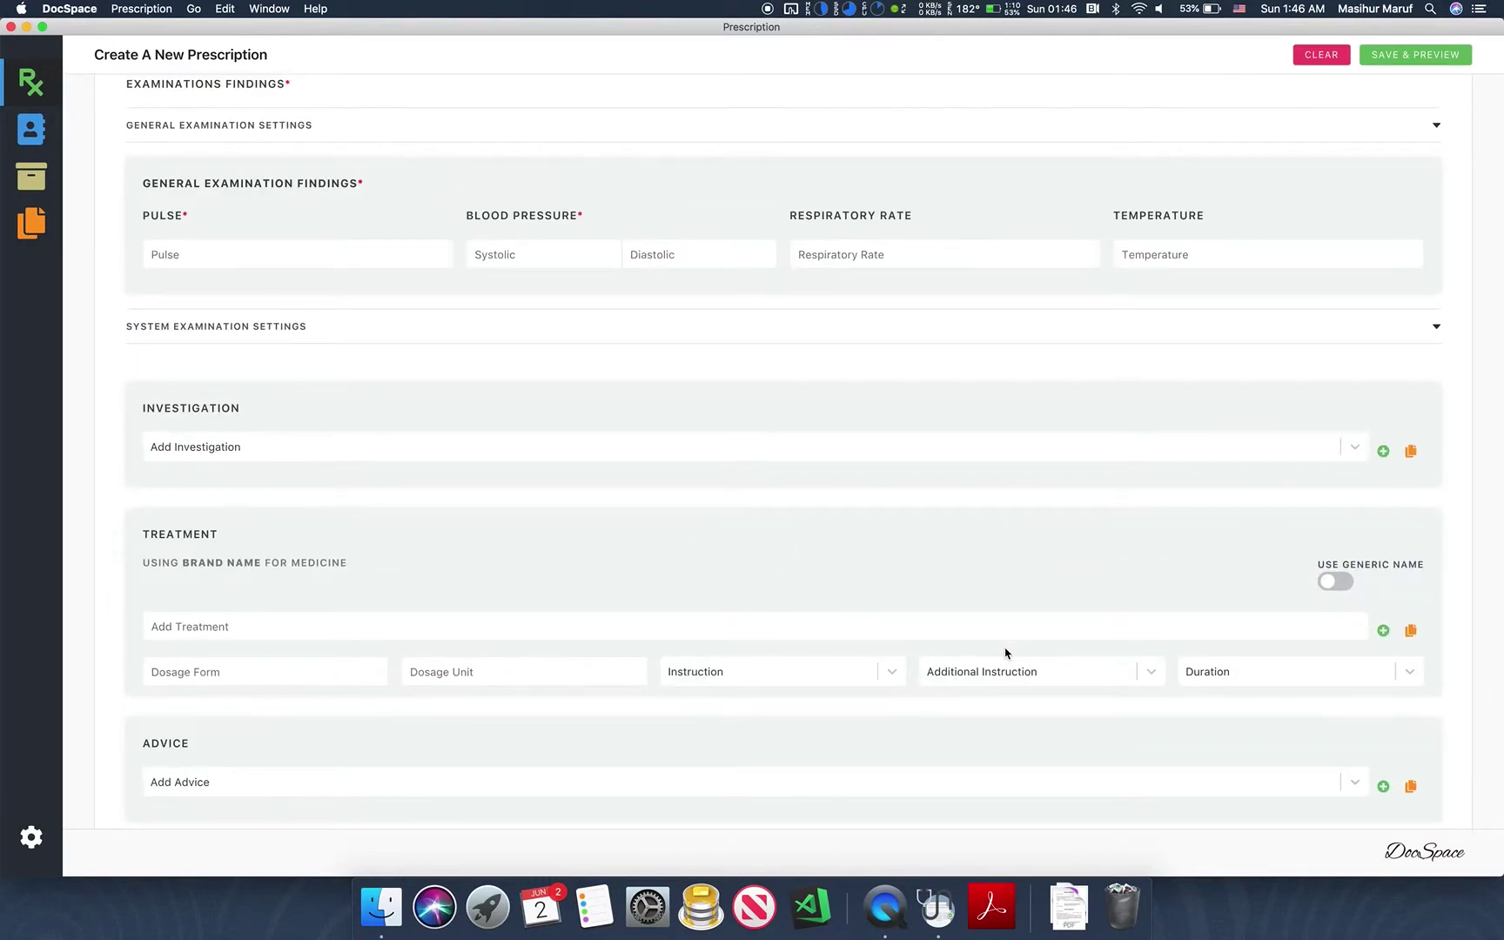
{"action": "scroll", "coordinate": [1005, 653], "scroll_direction": "up", "scroll_amount": 15}
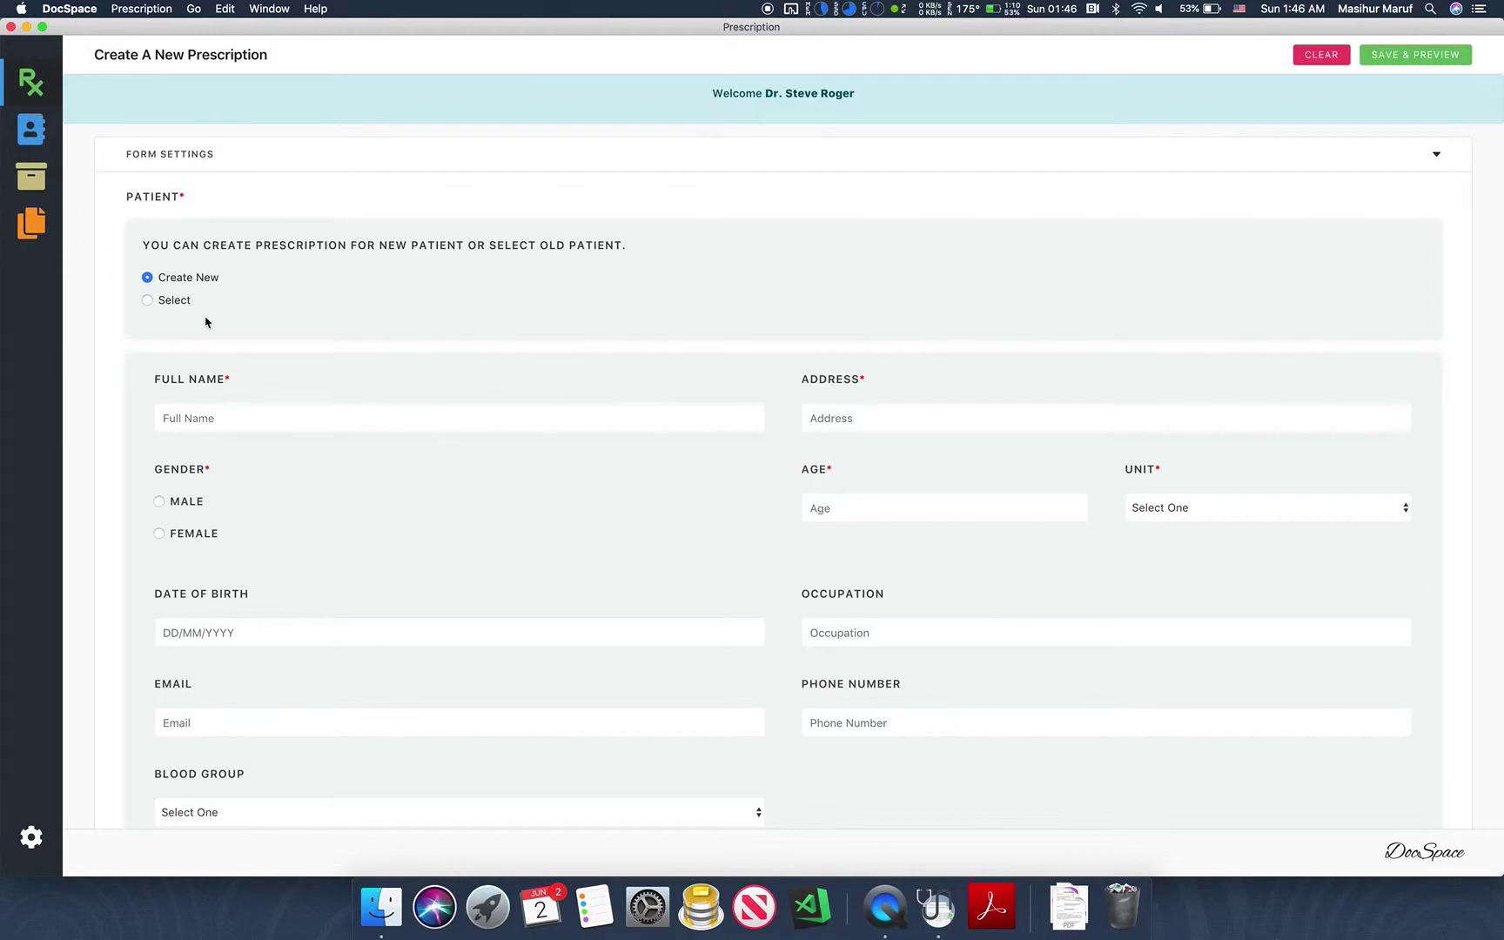
- Switch the patient option to Select, view the list of existing patients, and return to Create New
{"action": "scroll", "coordinate": [275, 533], "scroll_direction": "down", "scroll_amount": 1}
{"action": "scroll", "coordinate": [276, 533], "scroll_direction": "up", "scroll_amount": 1}
{"action": "left_click", "coordinate": [148, 302]}
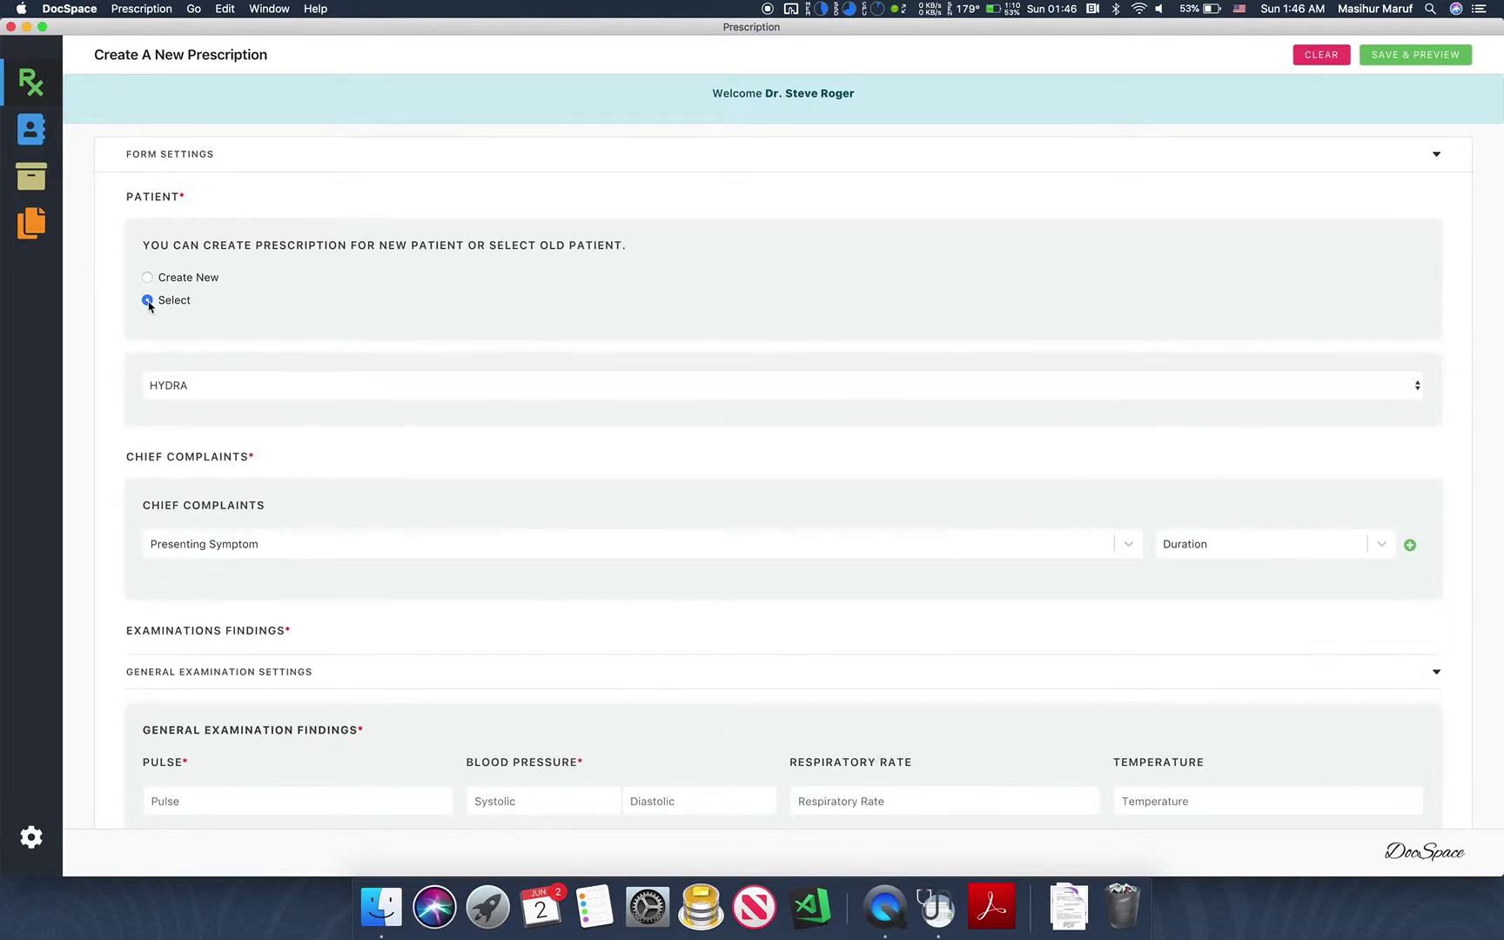
{"action": "left_click", "coordinate": [235, 394]}
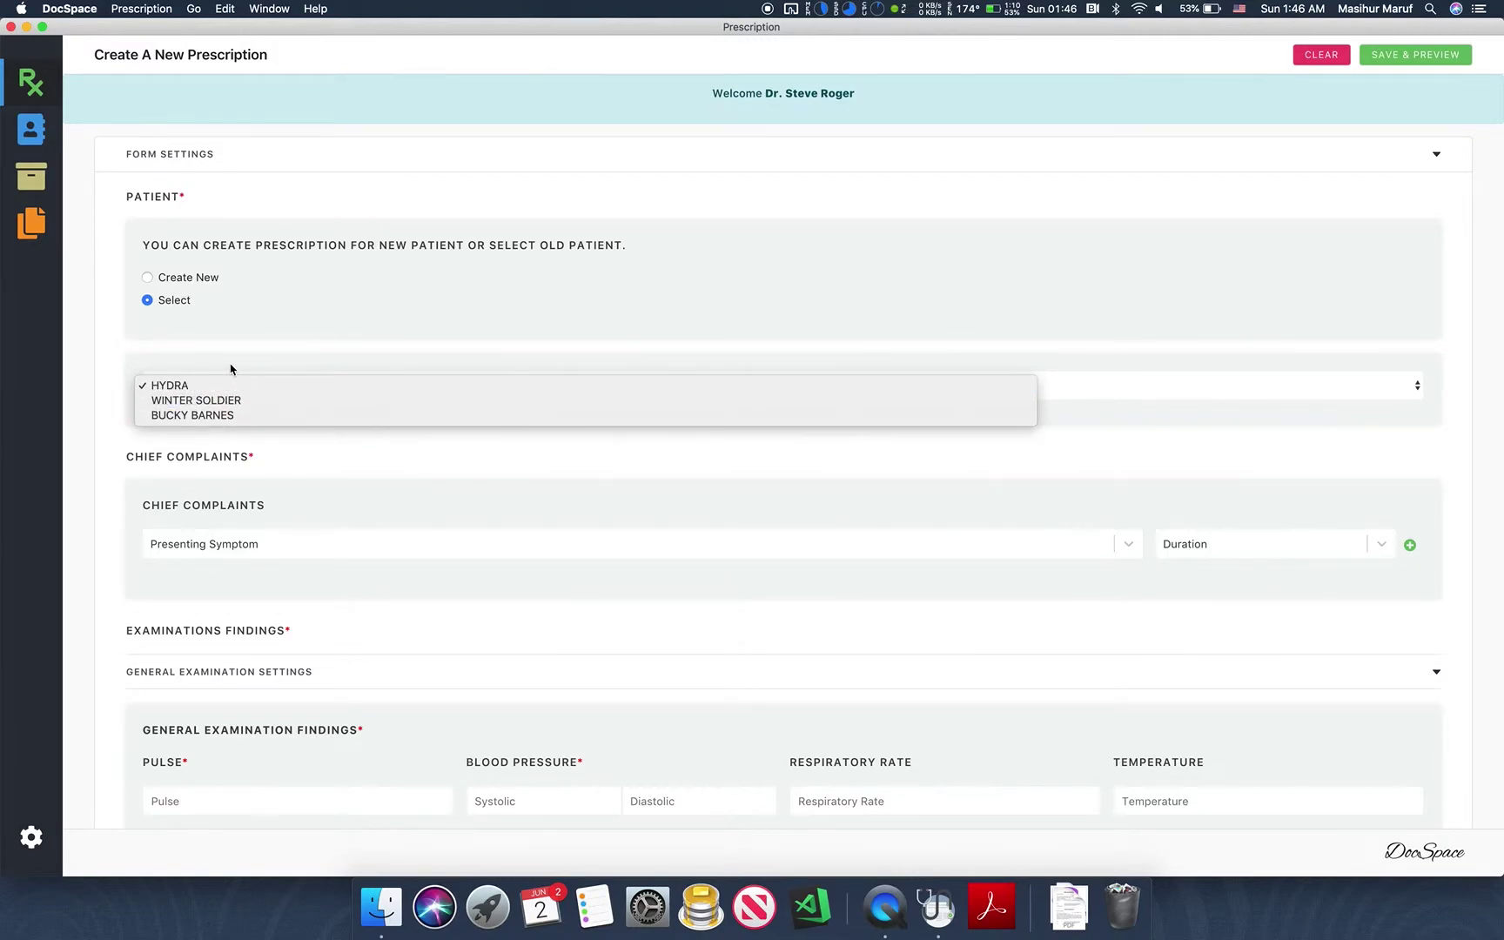
{"action": "left_click", "coordinate": [231, 369]}
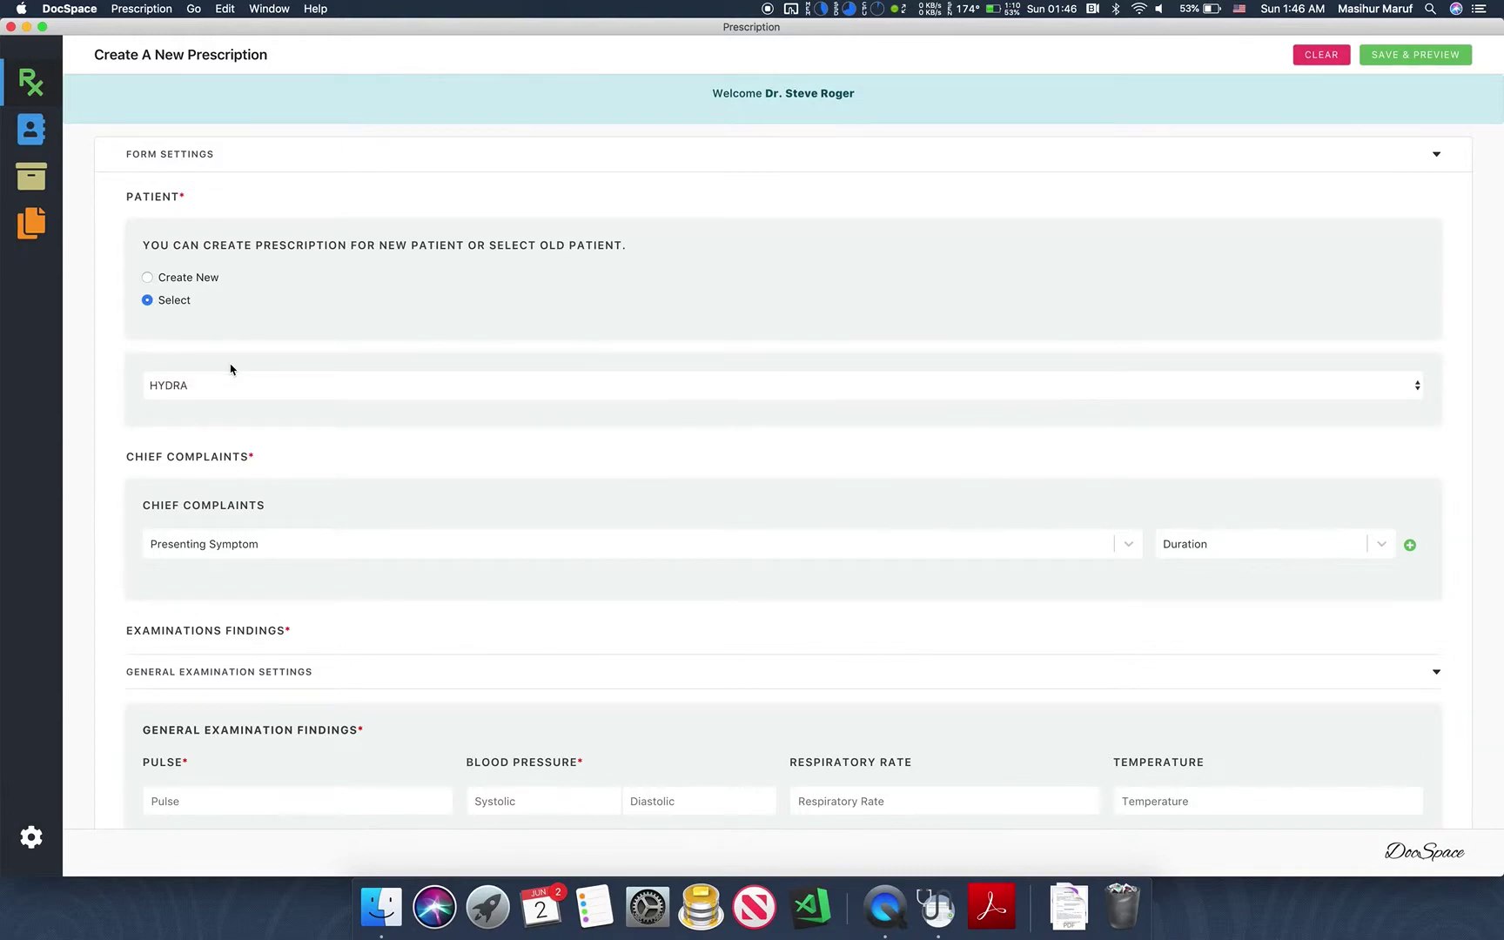
{"action": "left_click", "coordinate": [148, 278]}
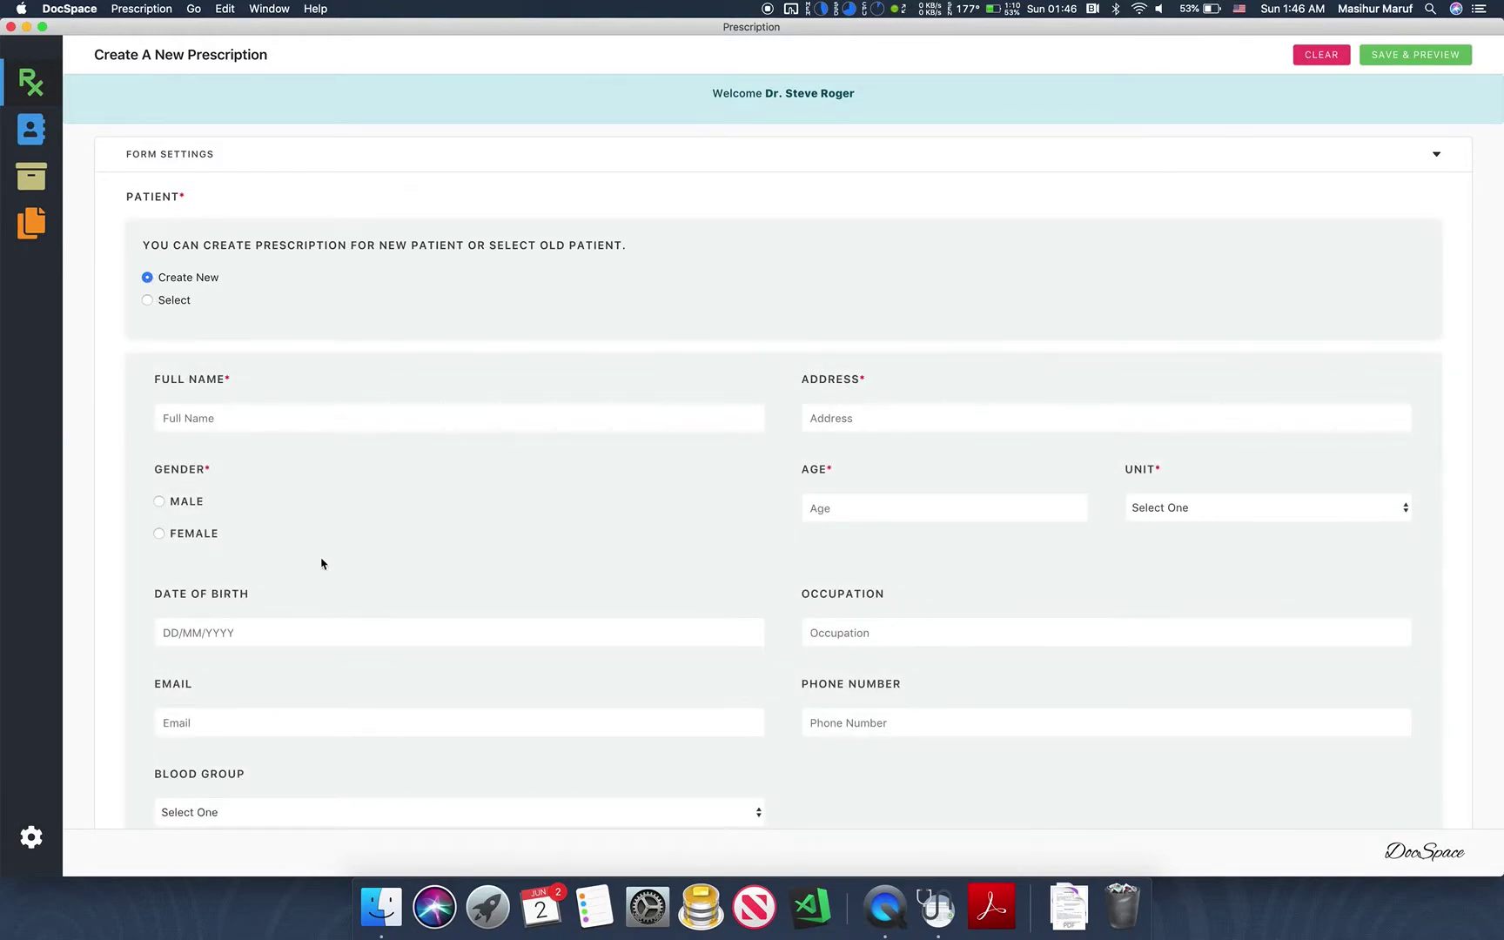
- Enter the new patient's full name and address
{"action": "left_click", "coordinate": [243, 418]}
{"action": "type", "text": "NIC"}
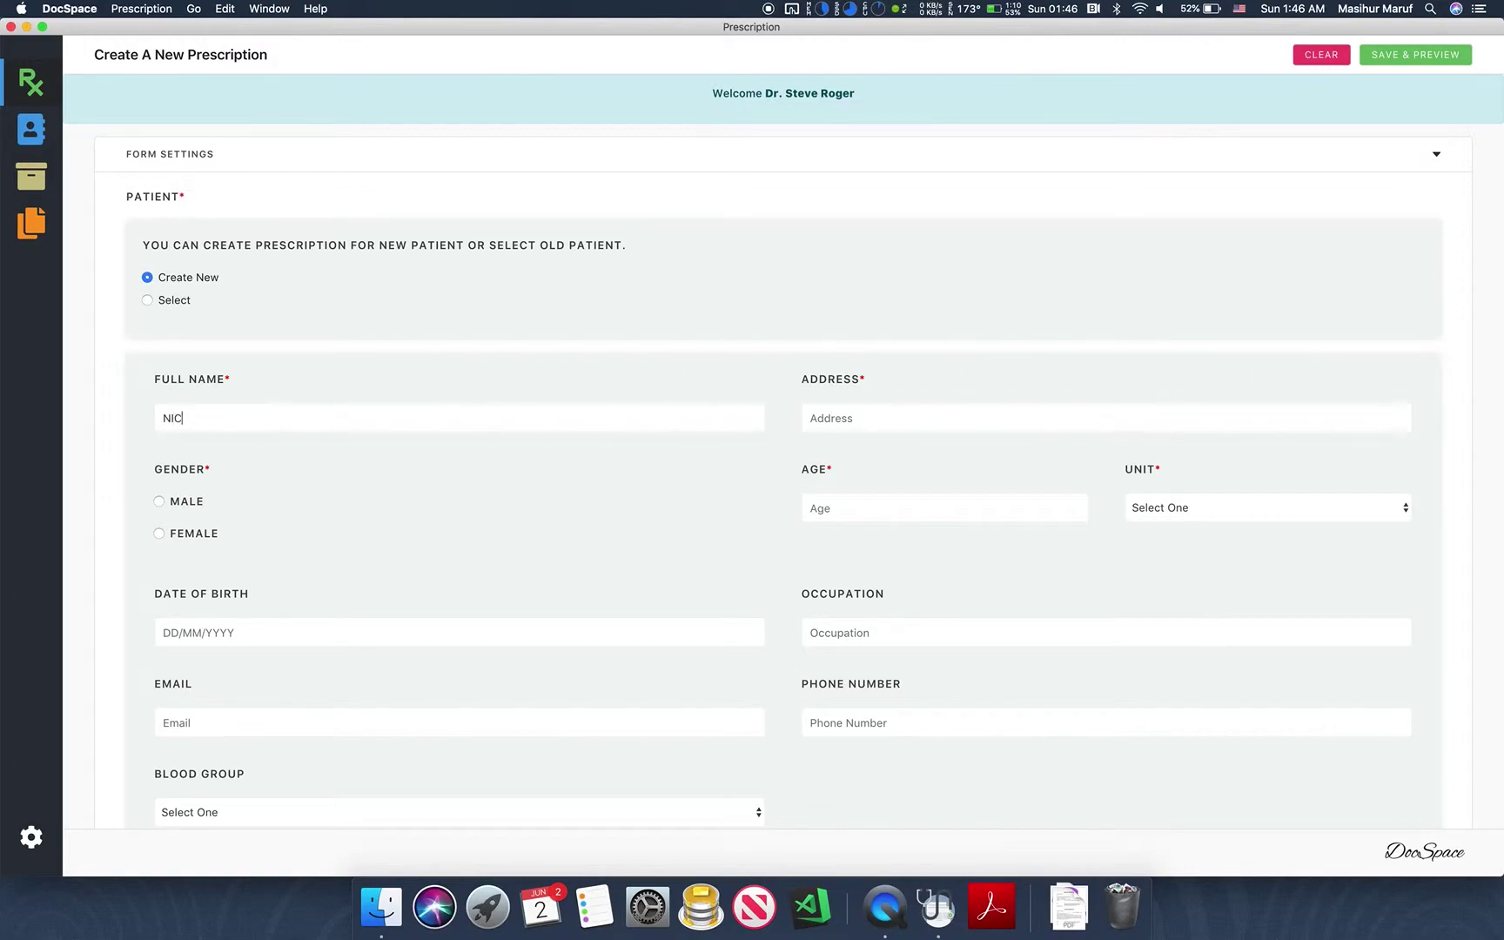
{"action": "type", "text": "K FURY"}
{"action": "left_click", "coordinate": [853, 421]}
{"action": "type", "text": "Dhaka"}
- Set the patient's gender to Male and the age to 60 Years
{"action": "left_click", "coordinate": [171, 502]}
{"action": "left_click", "coordinate": [851, 508]}
{"action": "type", "text": "60"}
{"action": "left_click", "coordinate": [1145, 516]}
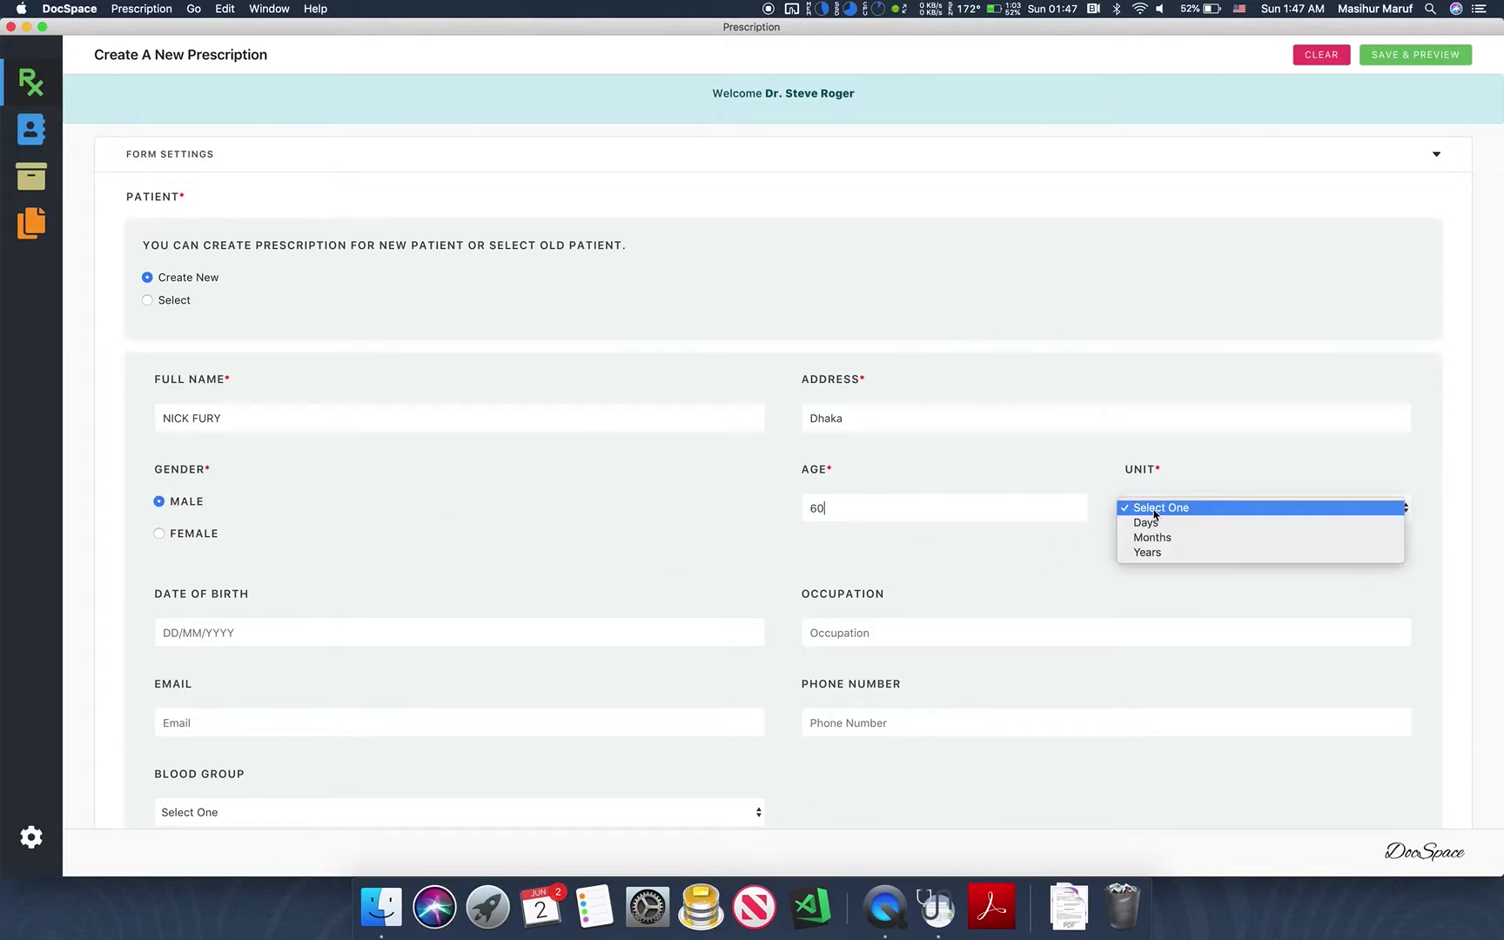
{"action": "left_click", "coordinate": [1158, 555]}
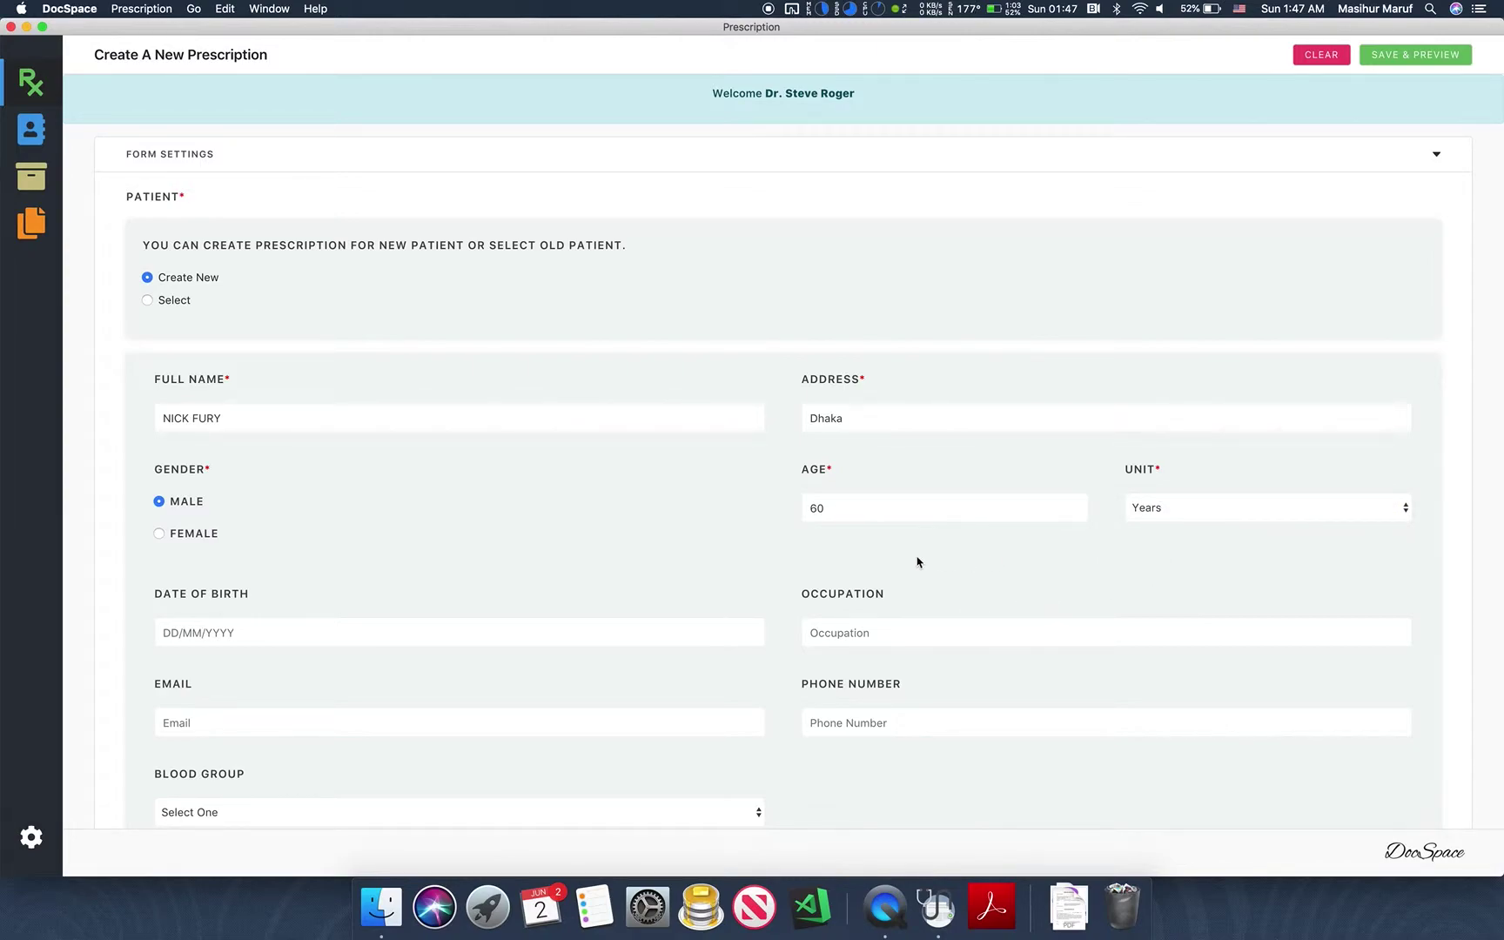
- Examine the optional patient fields: date of birth, occupation, email, phone number and blood group
{"action": "scroll", "coordinate": [917, 561], "scroll_direction": "down", "scroll_amount": 5}
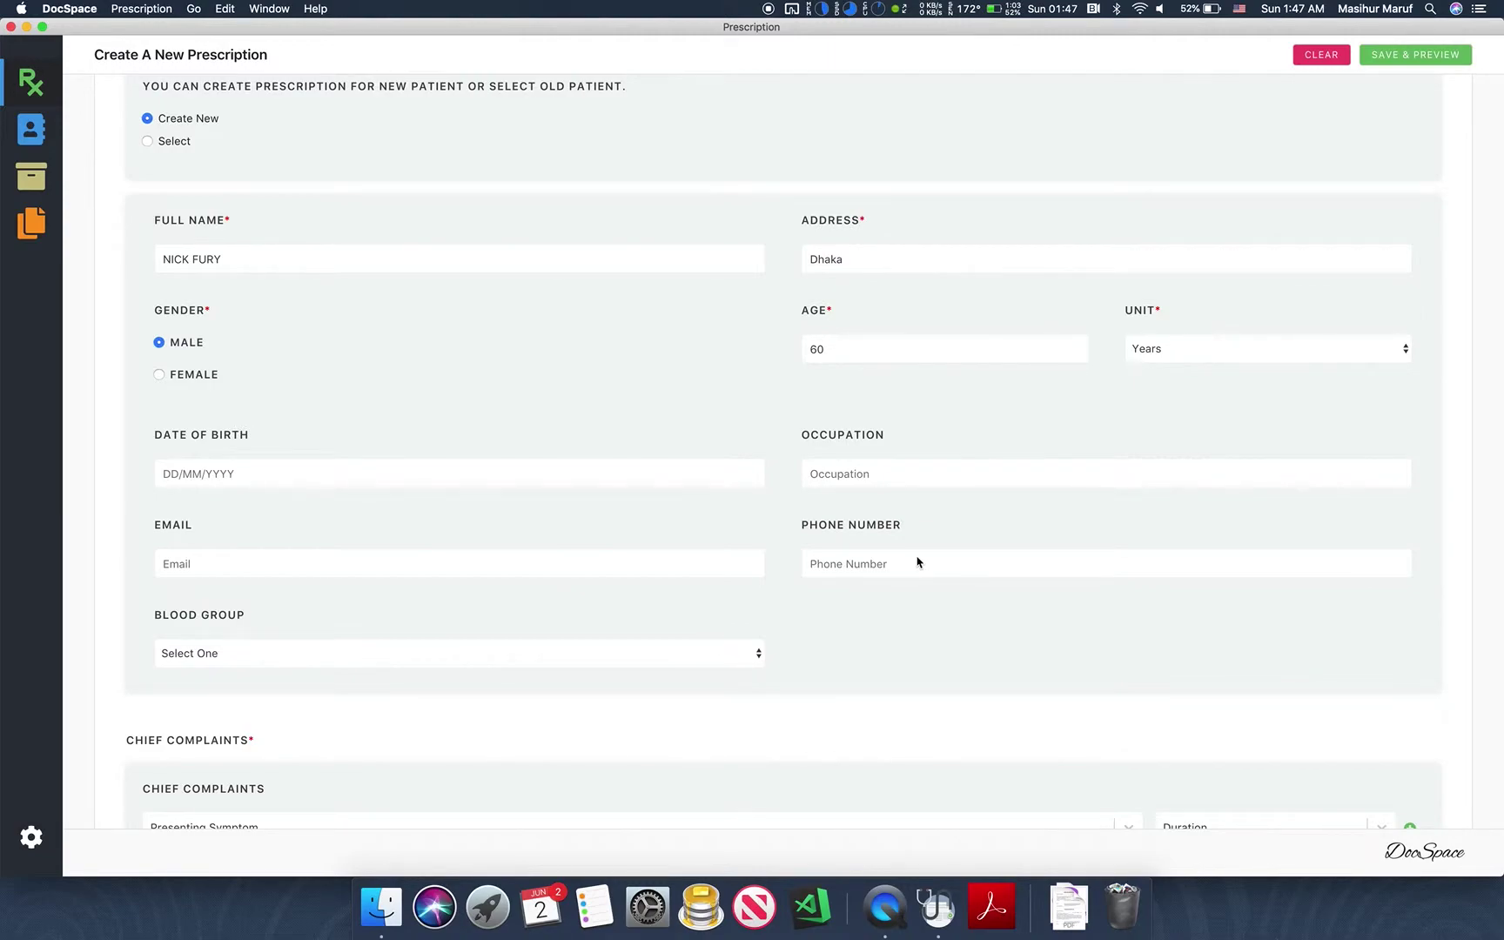
{"action": "scroll", "coordinate": [917, 562], "scroll_direction": "up", "scroll_amount": 2}
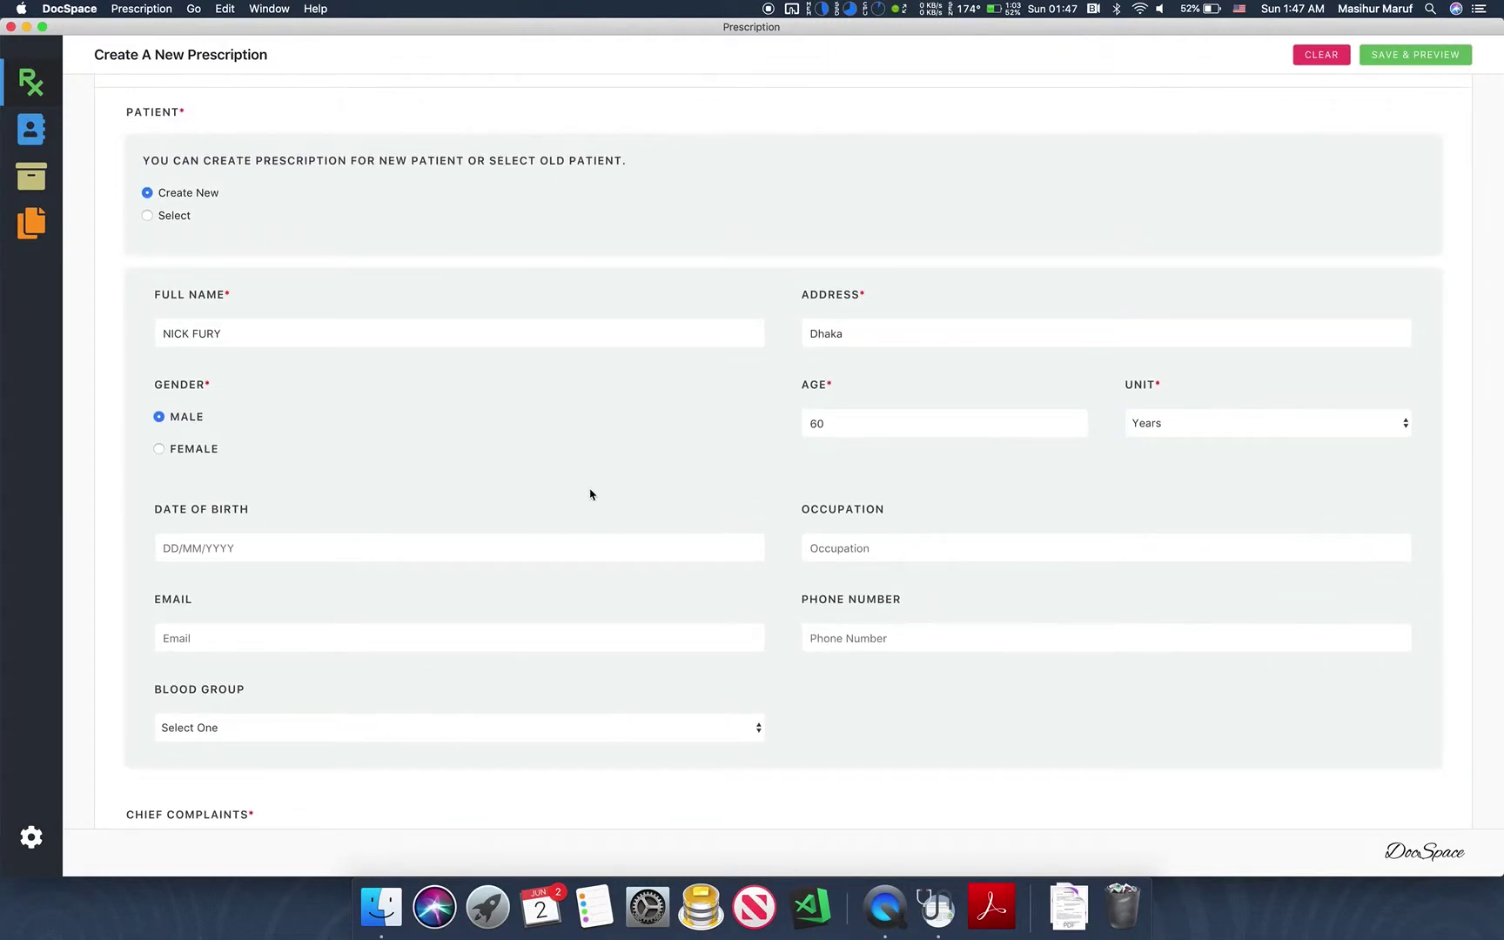
{"action": "scroll", "coordinate": [665, 625], "scroll_direction": "down", "scroll_amount": 7}
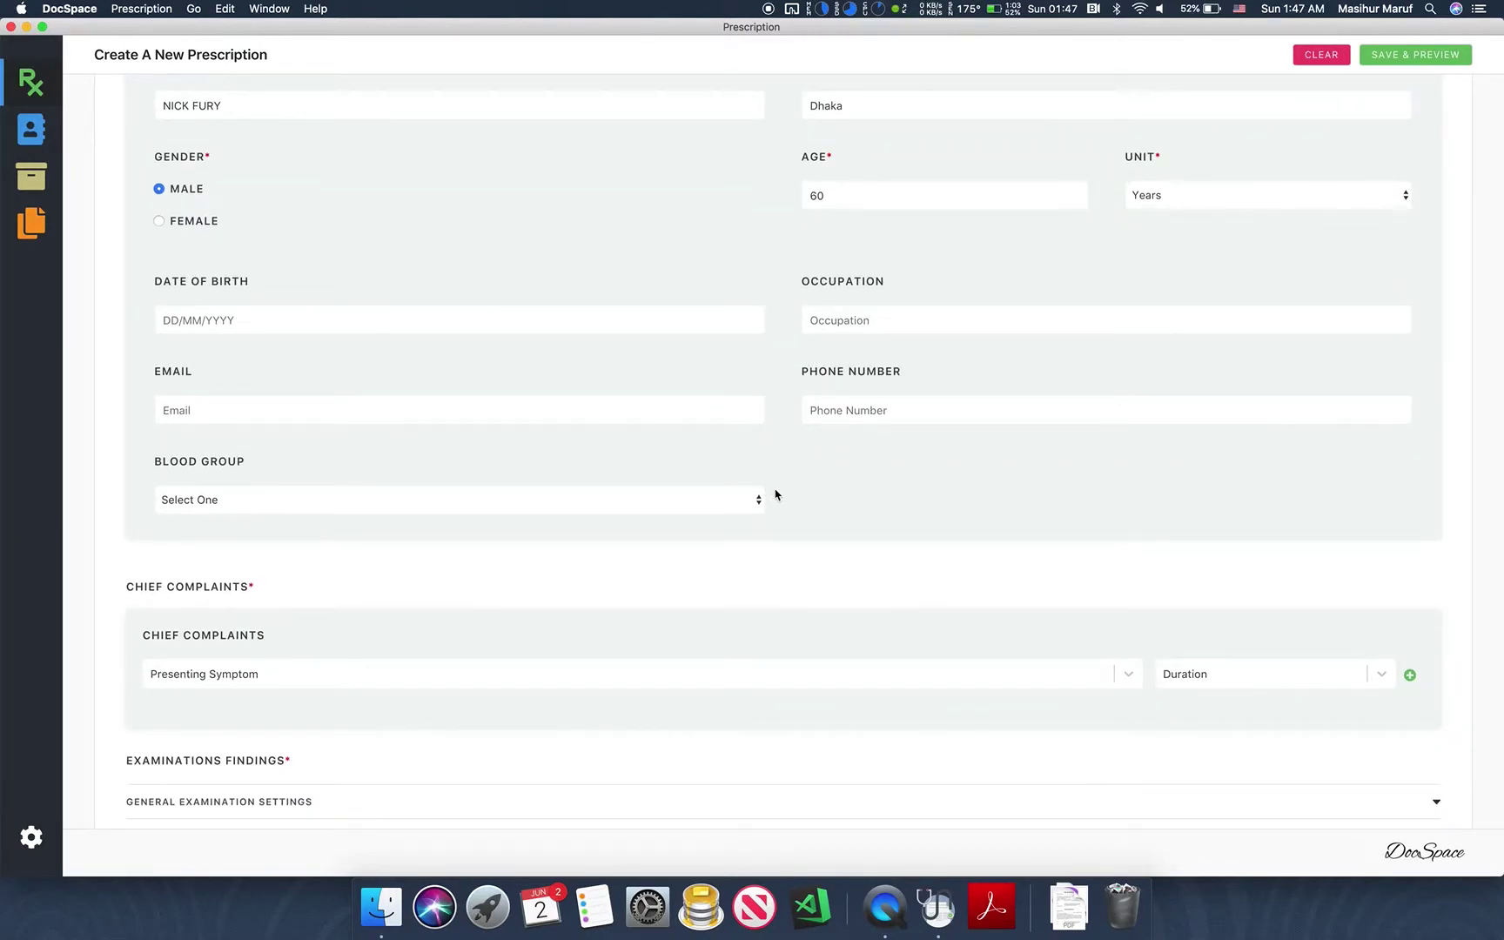
{"action": "scroll", "coordinate": [808, 509], "scroll_direction": "up", "scroll_amount": 3}
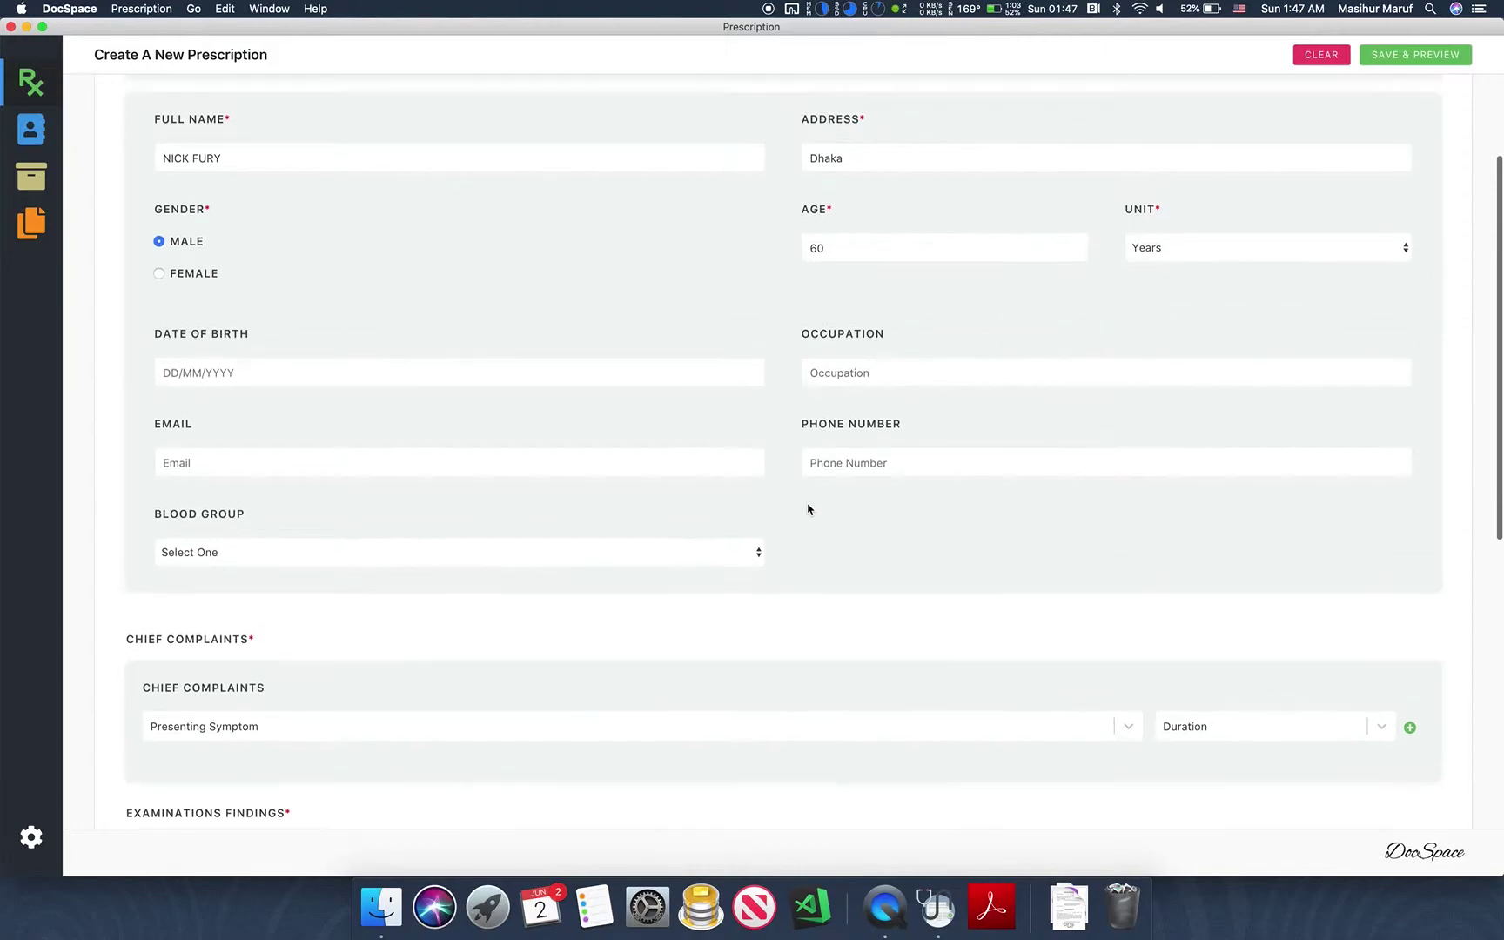
{"action": "scroll", "coordinate": [808, 503], "scroll_direction": "down", "scroll_amount": 5}
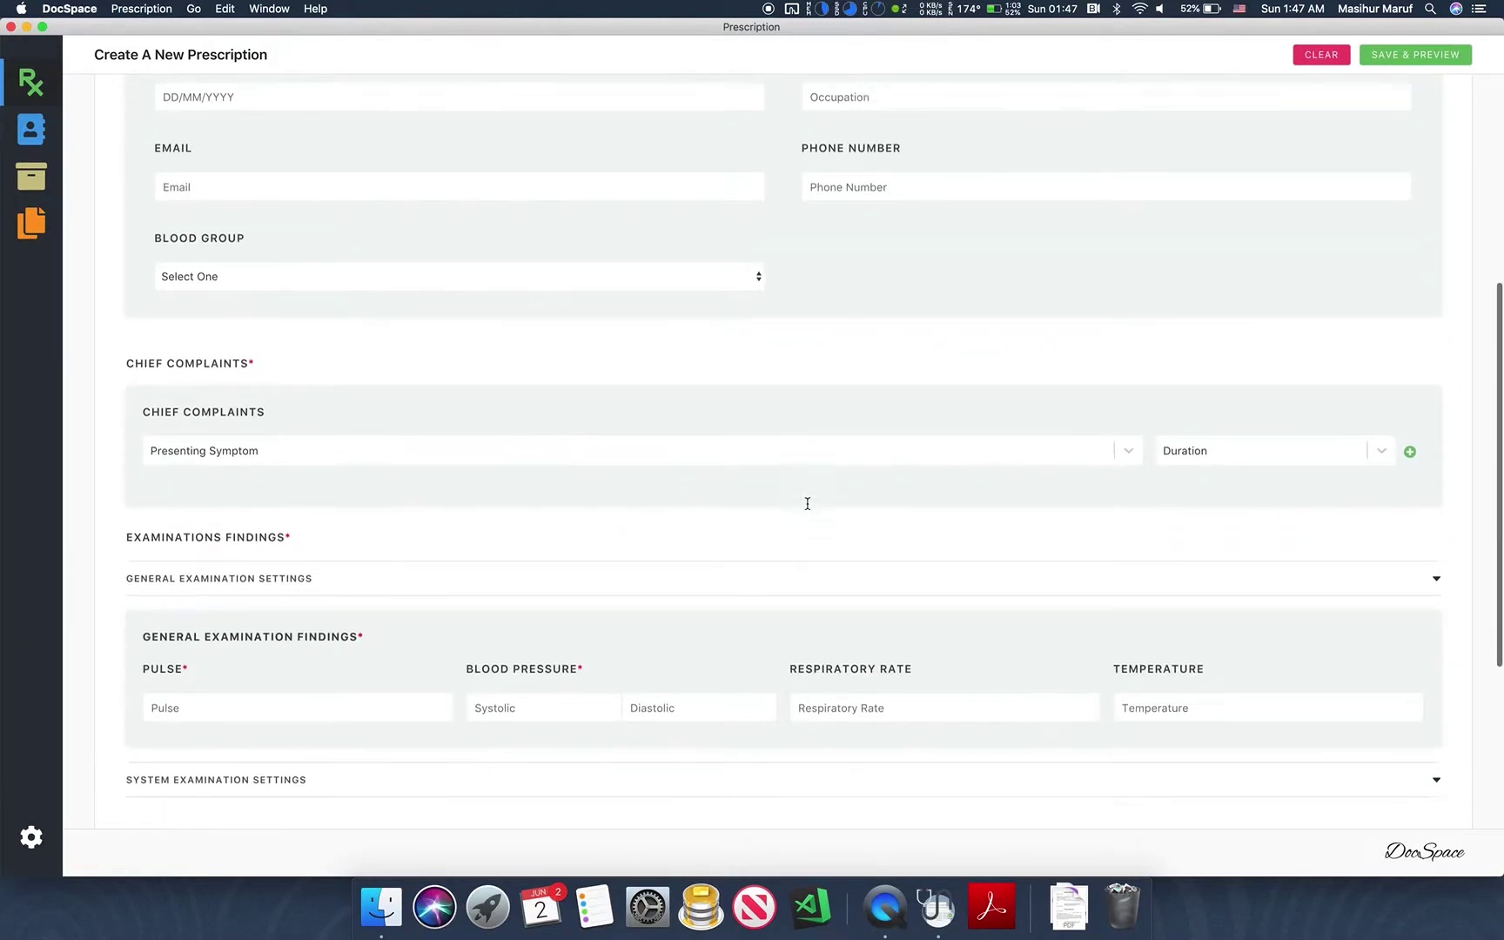
{"action": "scroll", "coordinate": [808, 503], "scroll_direction": "up", "scroll_amount": 6}
{"action": "scroll", "coordinate": [807, 503], "scroll_direction": "up", "scroll_amount": 5}
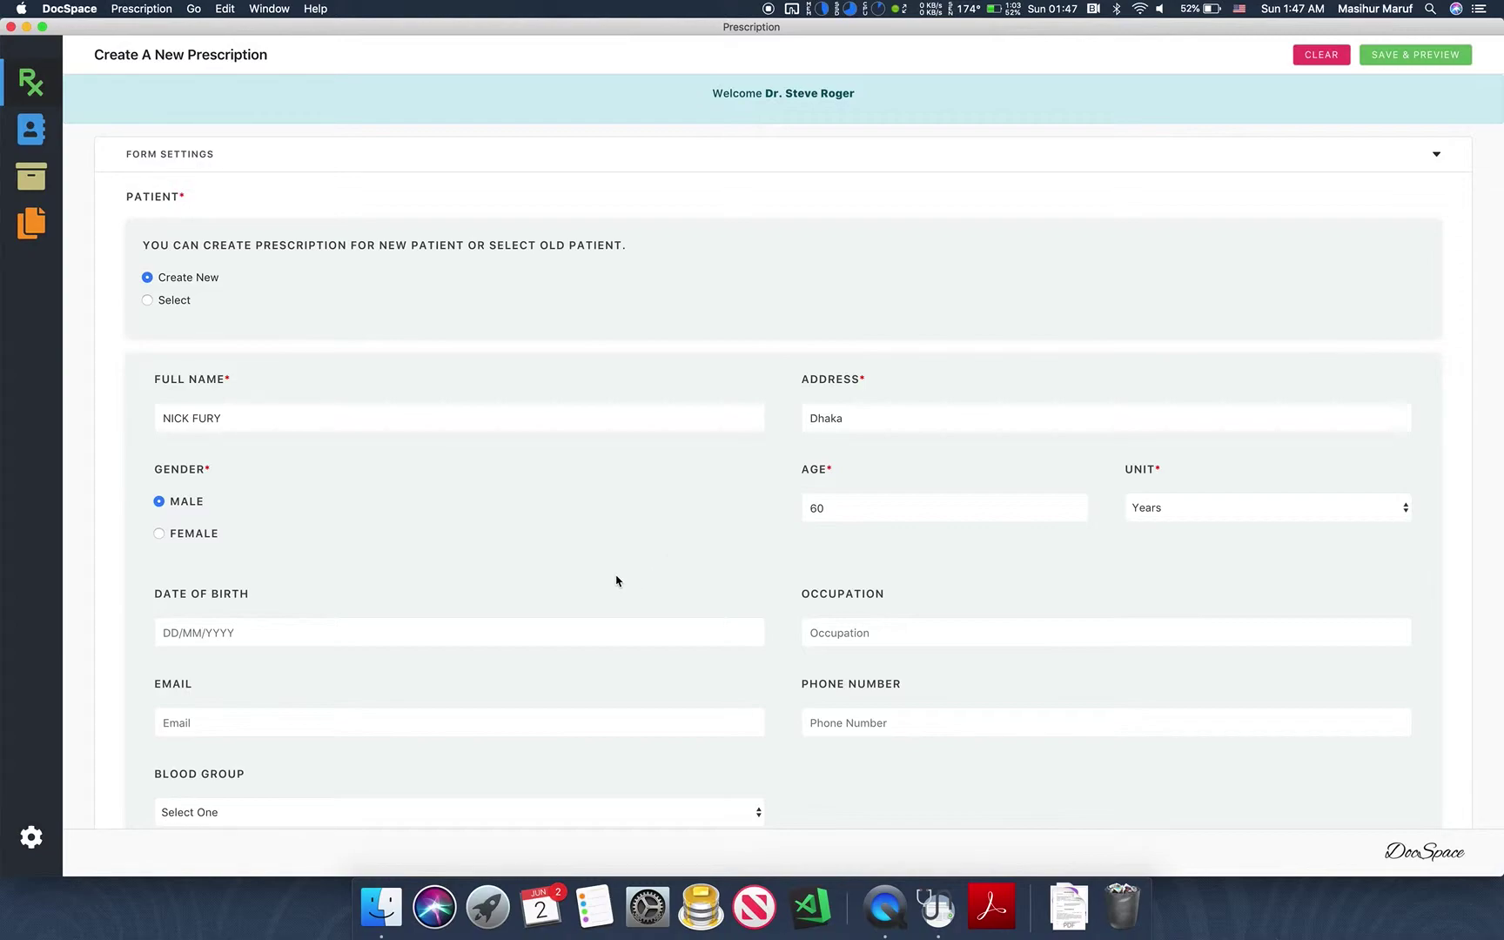
- Add Cough with a duration of 5 Days to the chief complaints
{"action": "scroll", "coordinate": [616, 581], "scroll_direction": "down", "scroll_amount": 5}
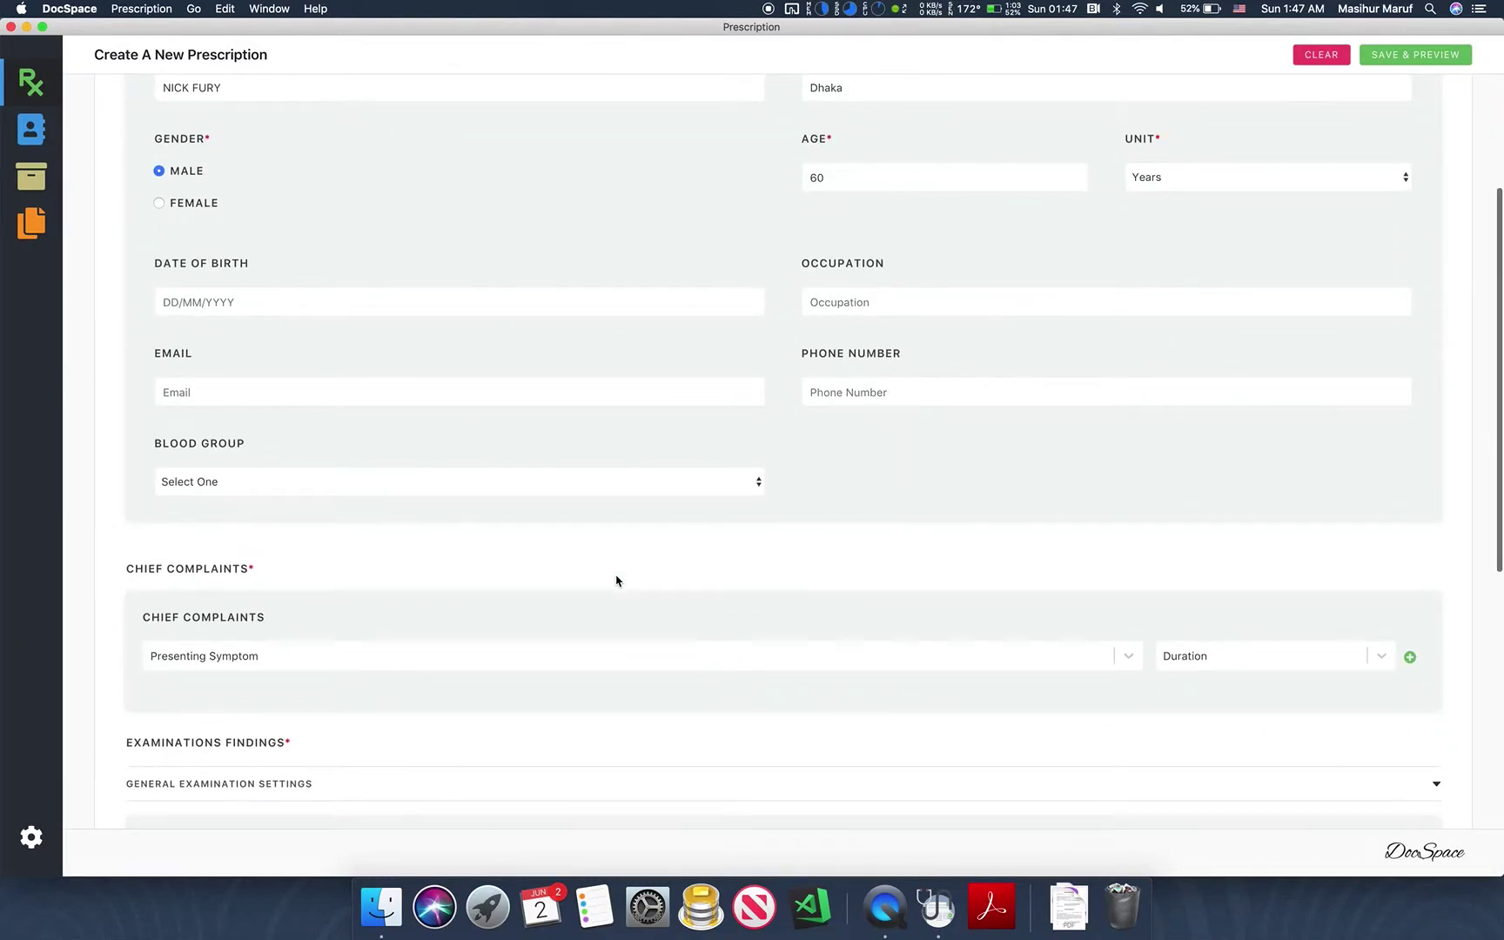
{"action": "scroll", "coordinate": [617, 581], "scroll_direction": "down", "scroll_amount": 3}
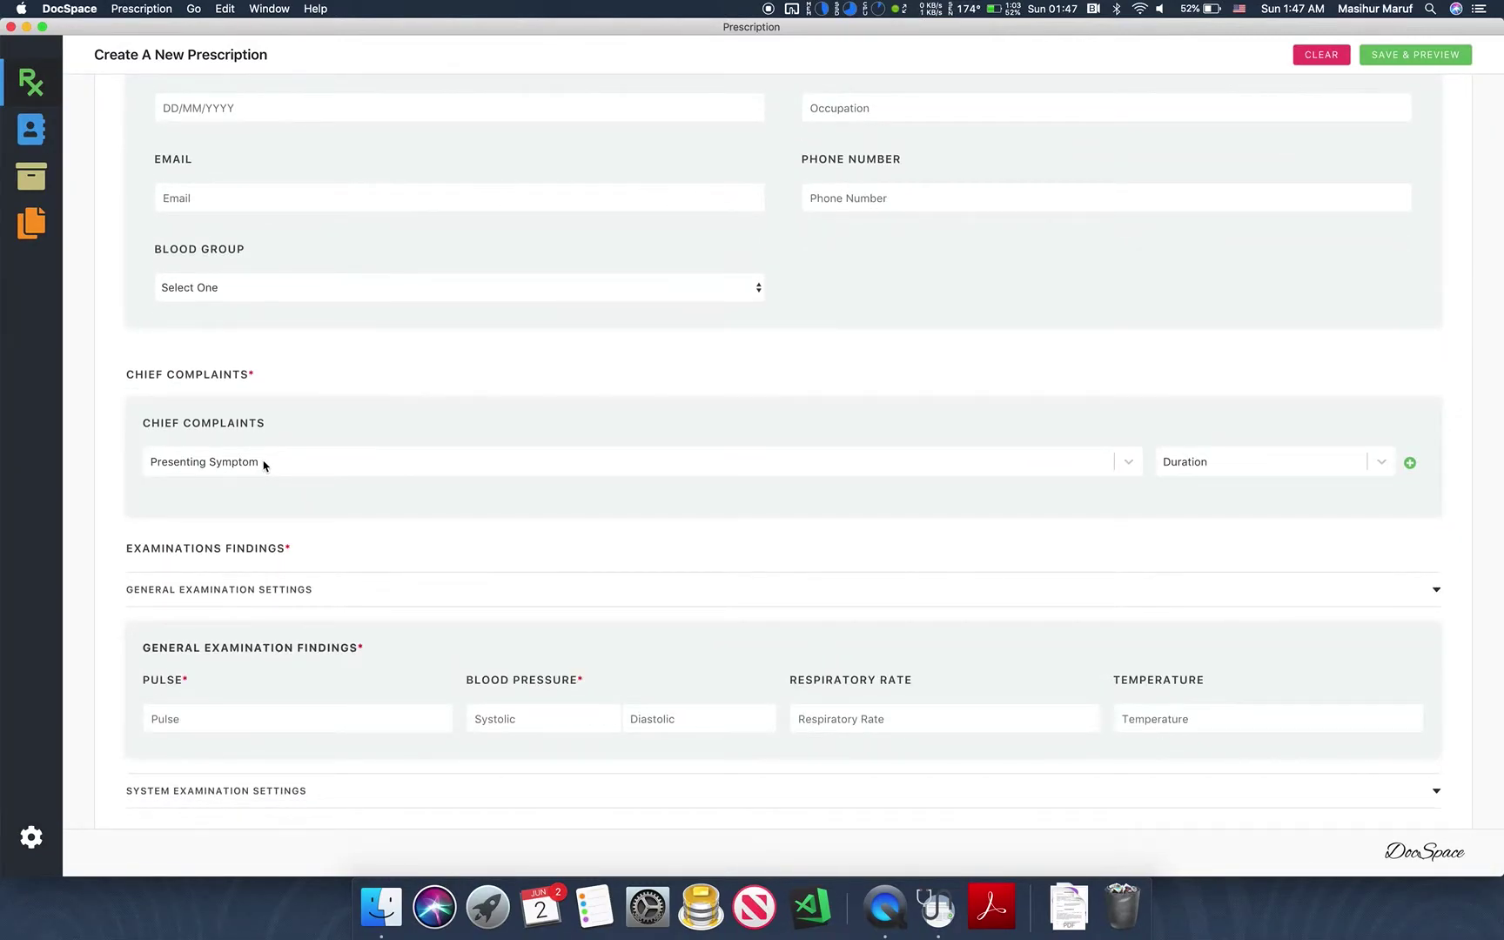
{"action": "left_click", "coordinate": [260, 462]}
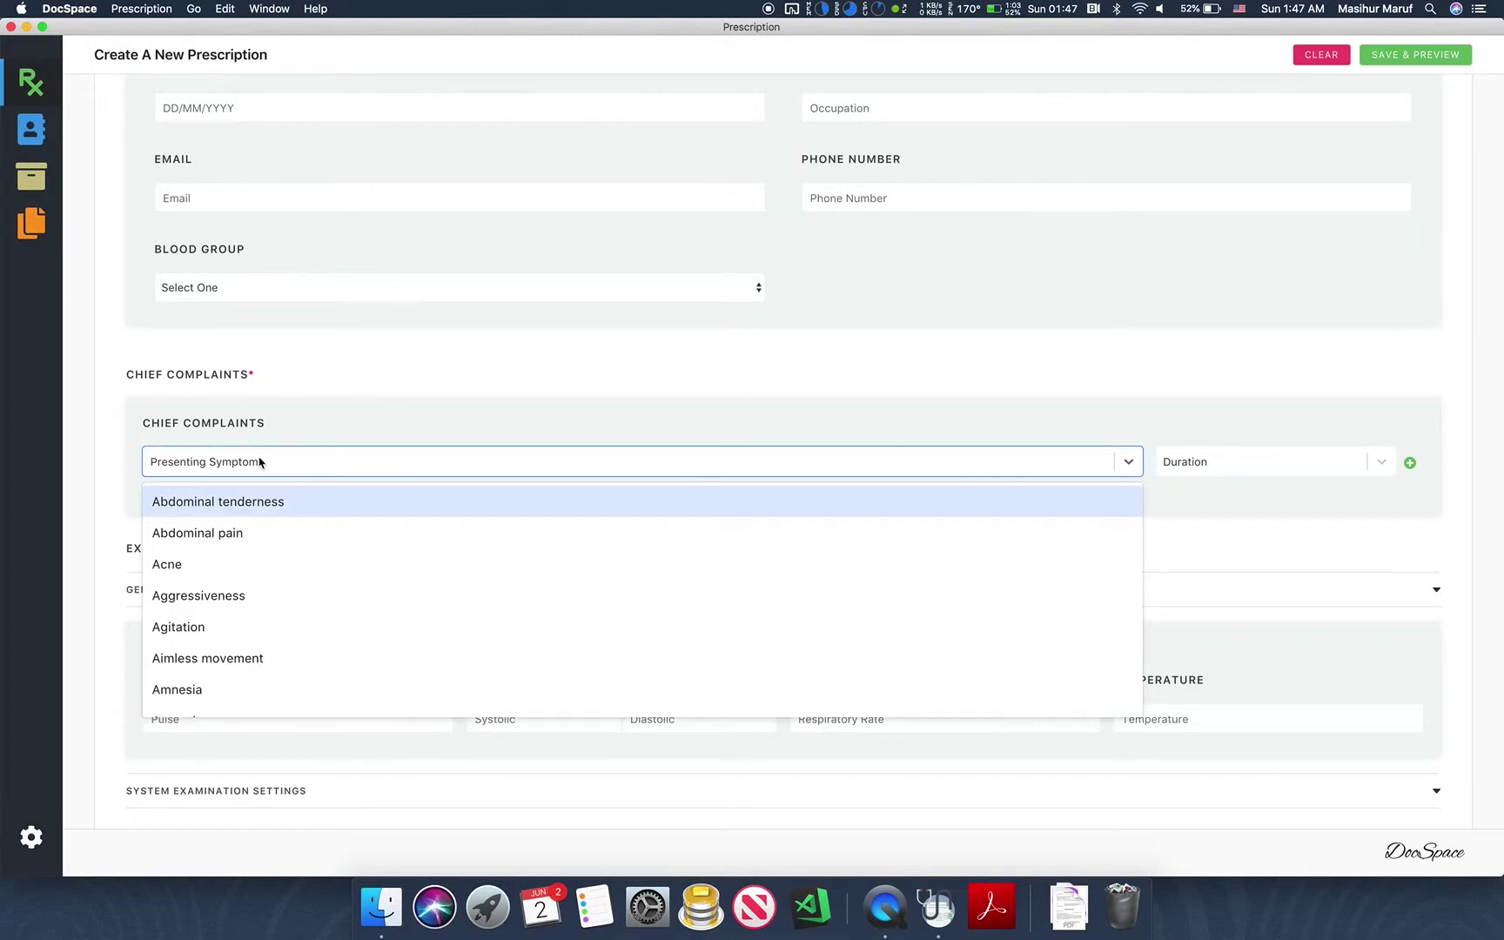
{"action": "type", "text": "Cough"}
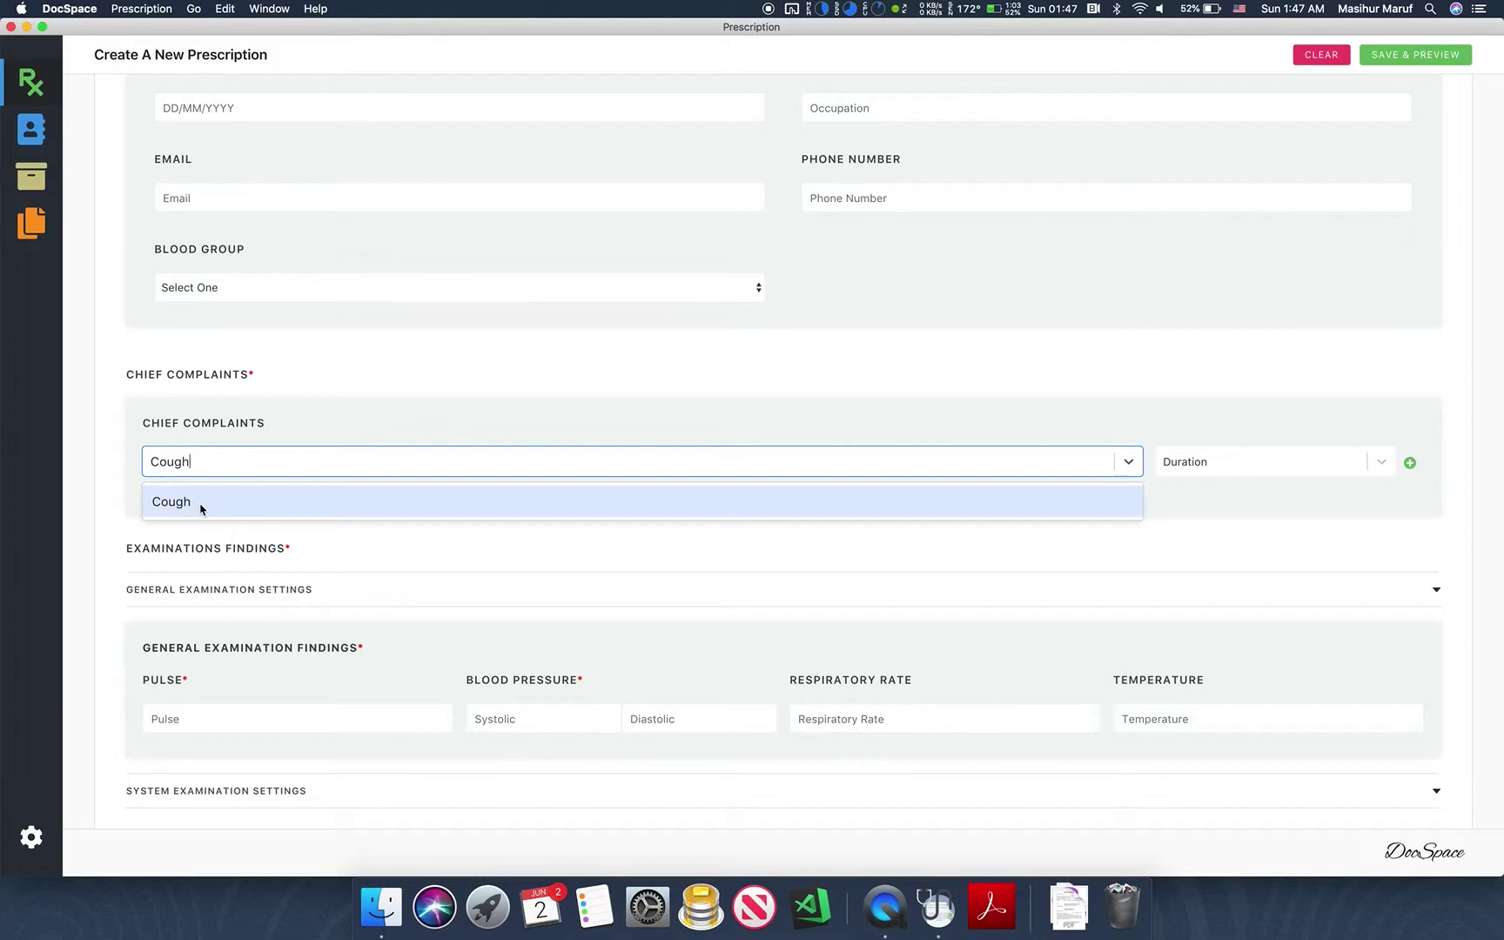
{"action": "key", "text": "BackSpace"}
{"action": "key", "text": "BackSpace"}
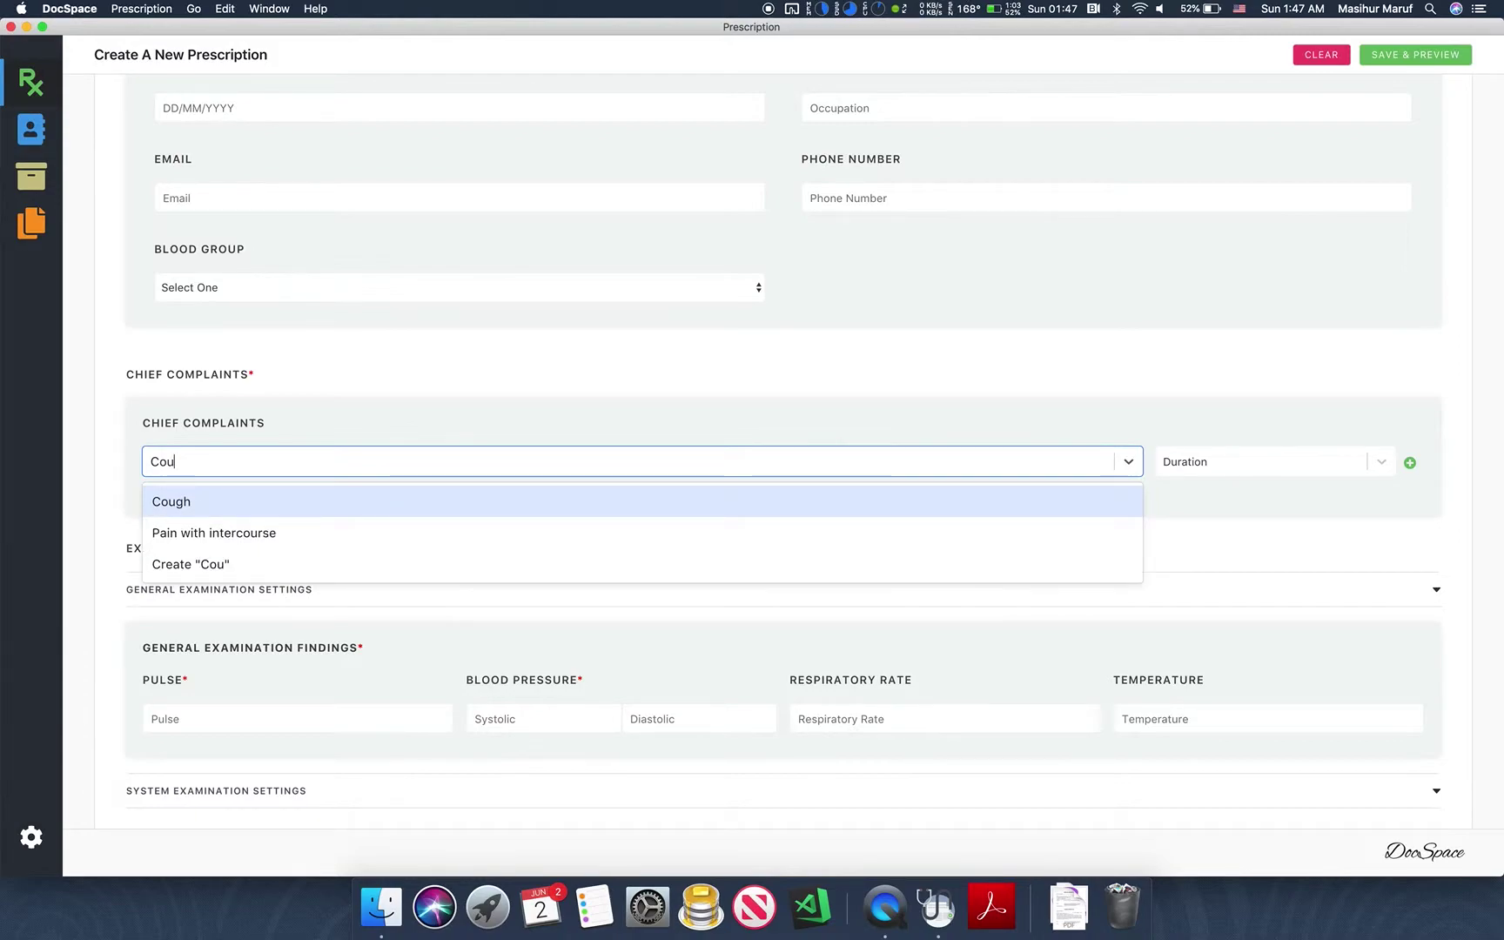
{"action": "type", "text": "gh"}
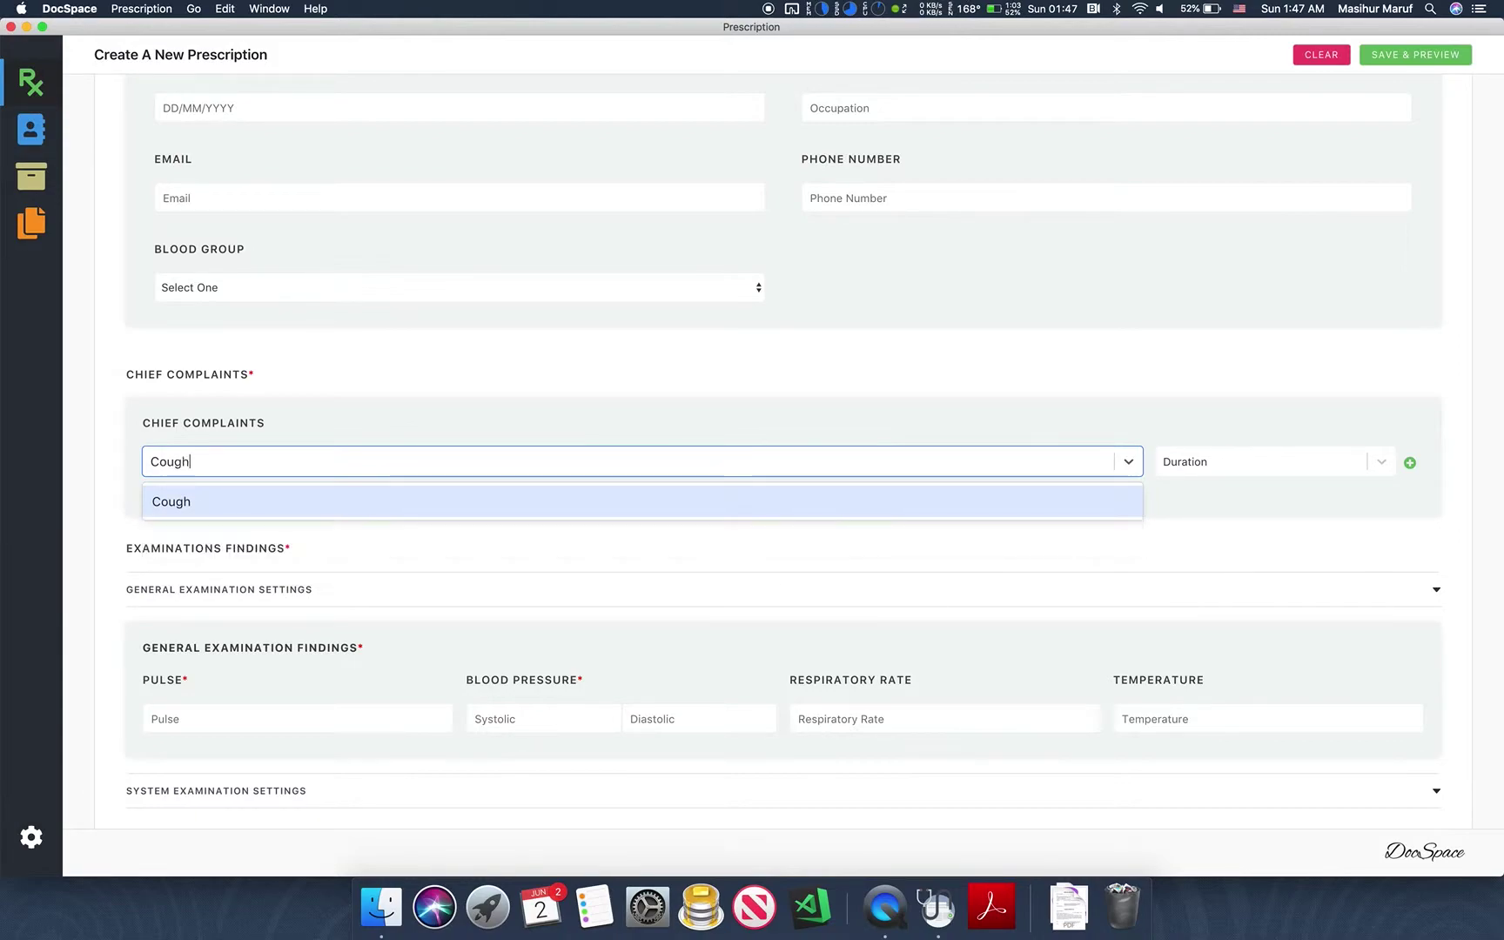
{"action": "left_click", "coordinate": [211, 510]}
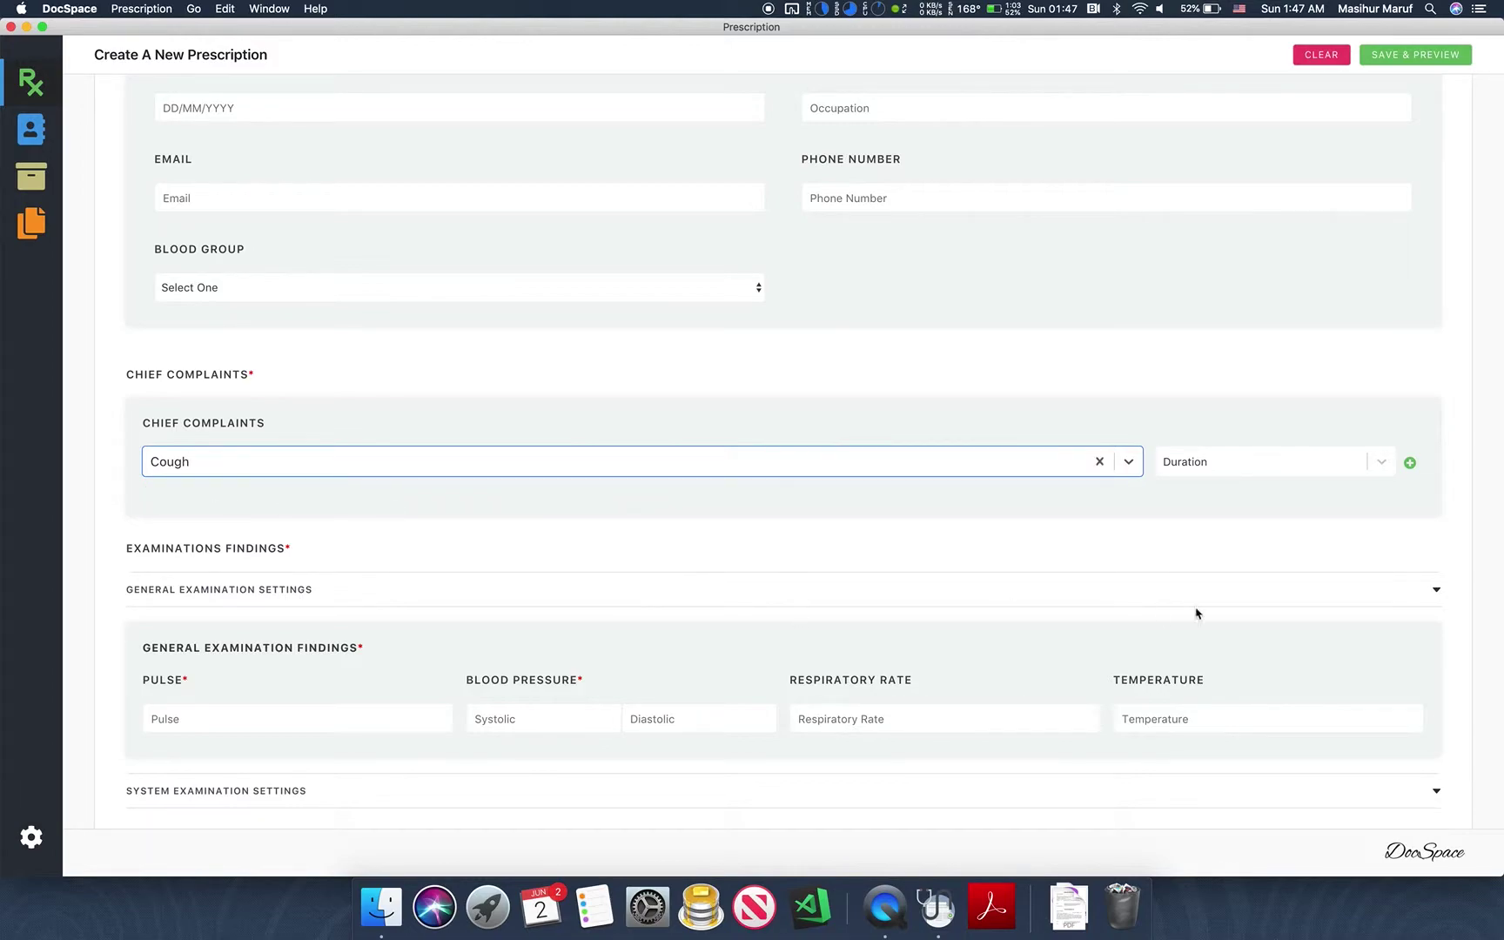
{"action": "left_click", "coordinate": [1232, 472]}
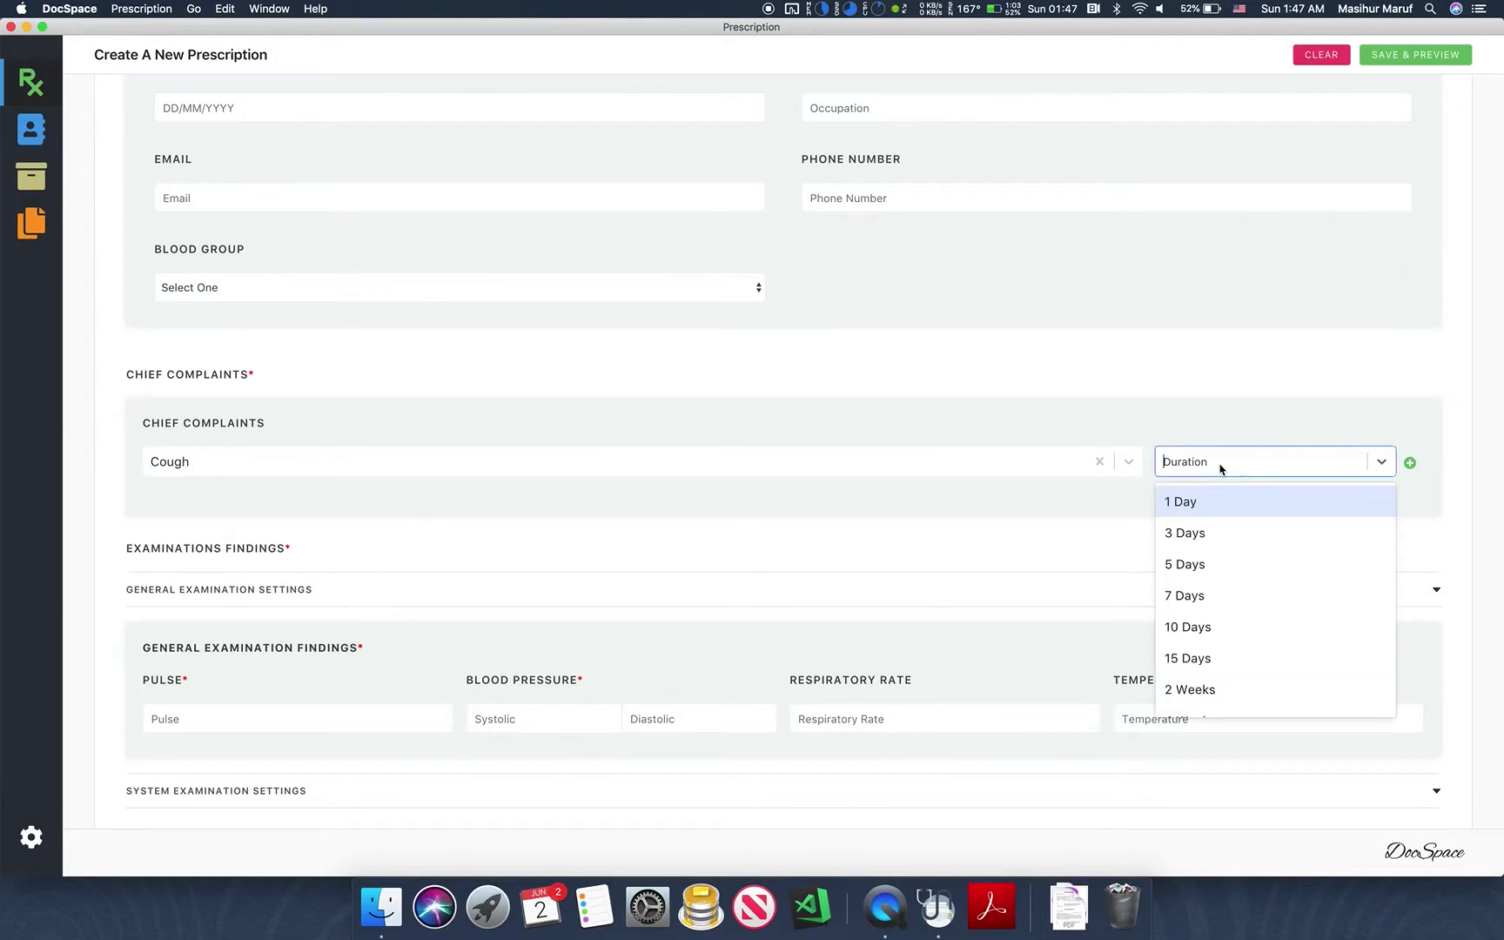
{"action": "left_click", "coordinate": [1211, 574]}
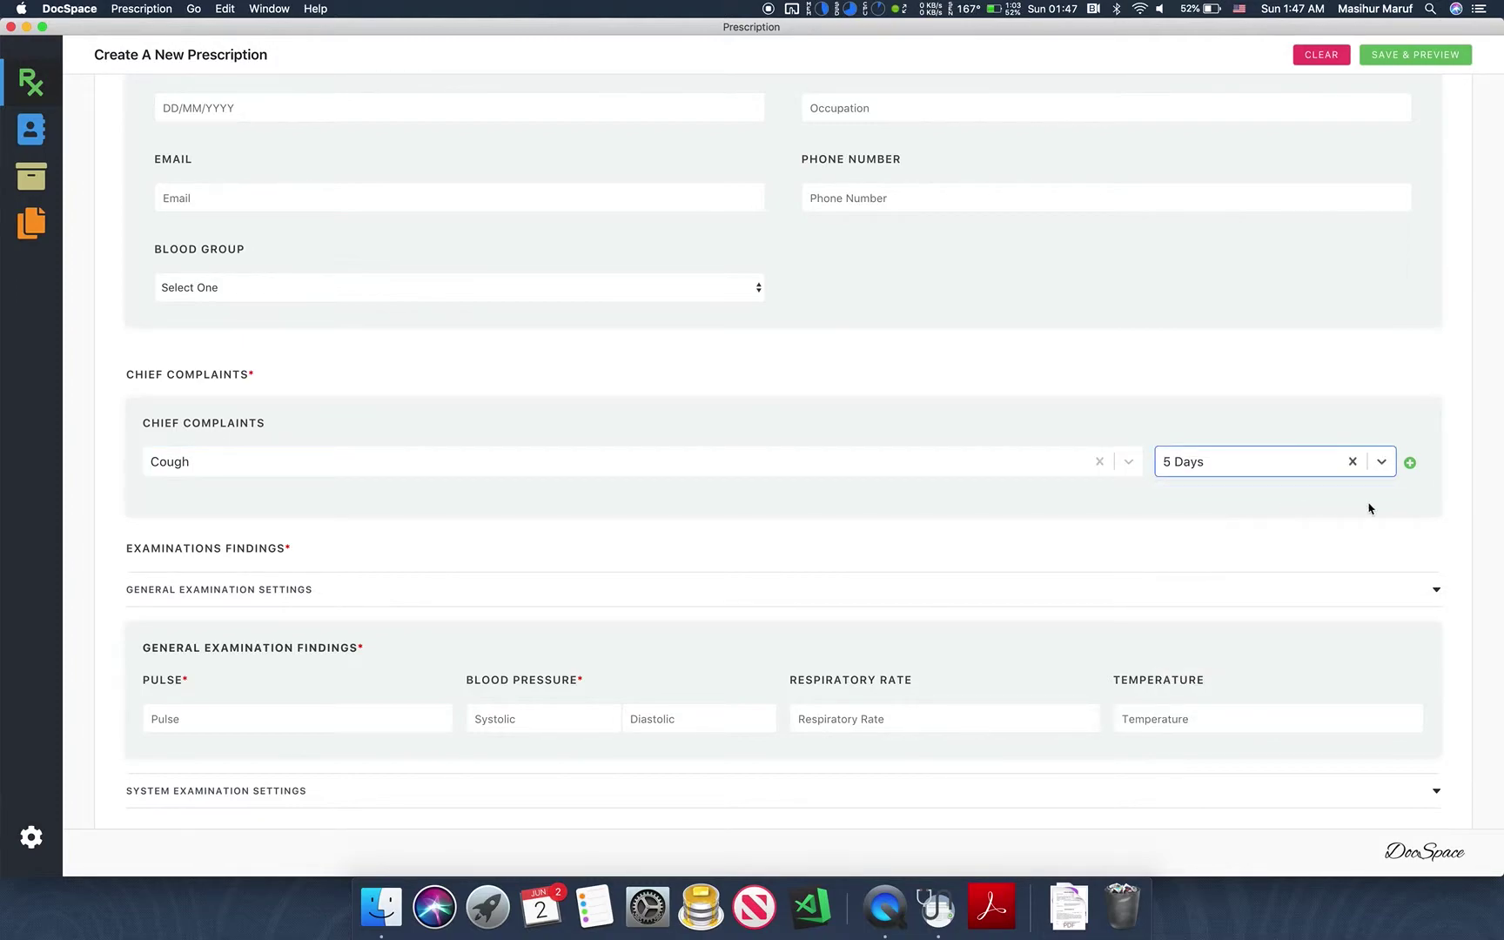
{"action": "left_click", "coordinate": [1410, 462]}
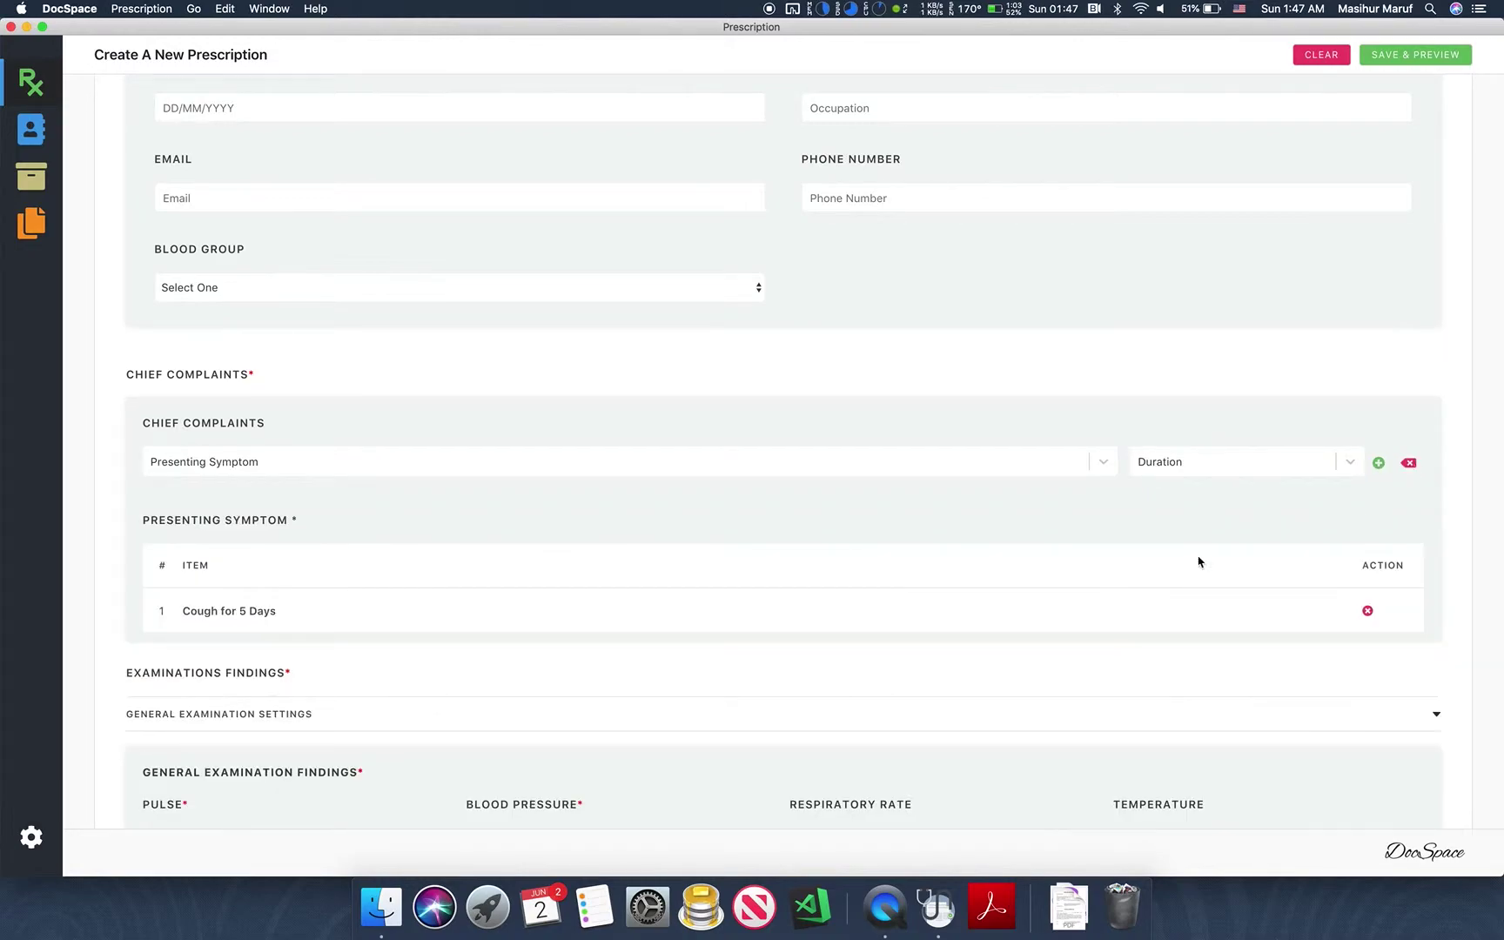
- Create the custom symptom Runny Nose with a custom duration of 4 Days and add it to the chief complaints
{"action": "left_click", "coordinate": [189, 471]}
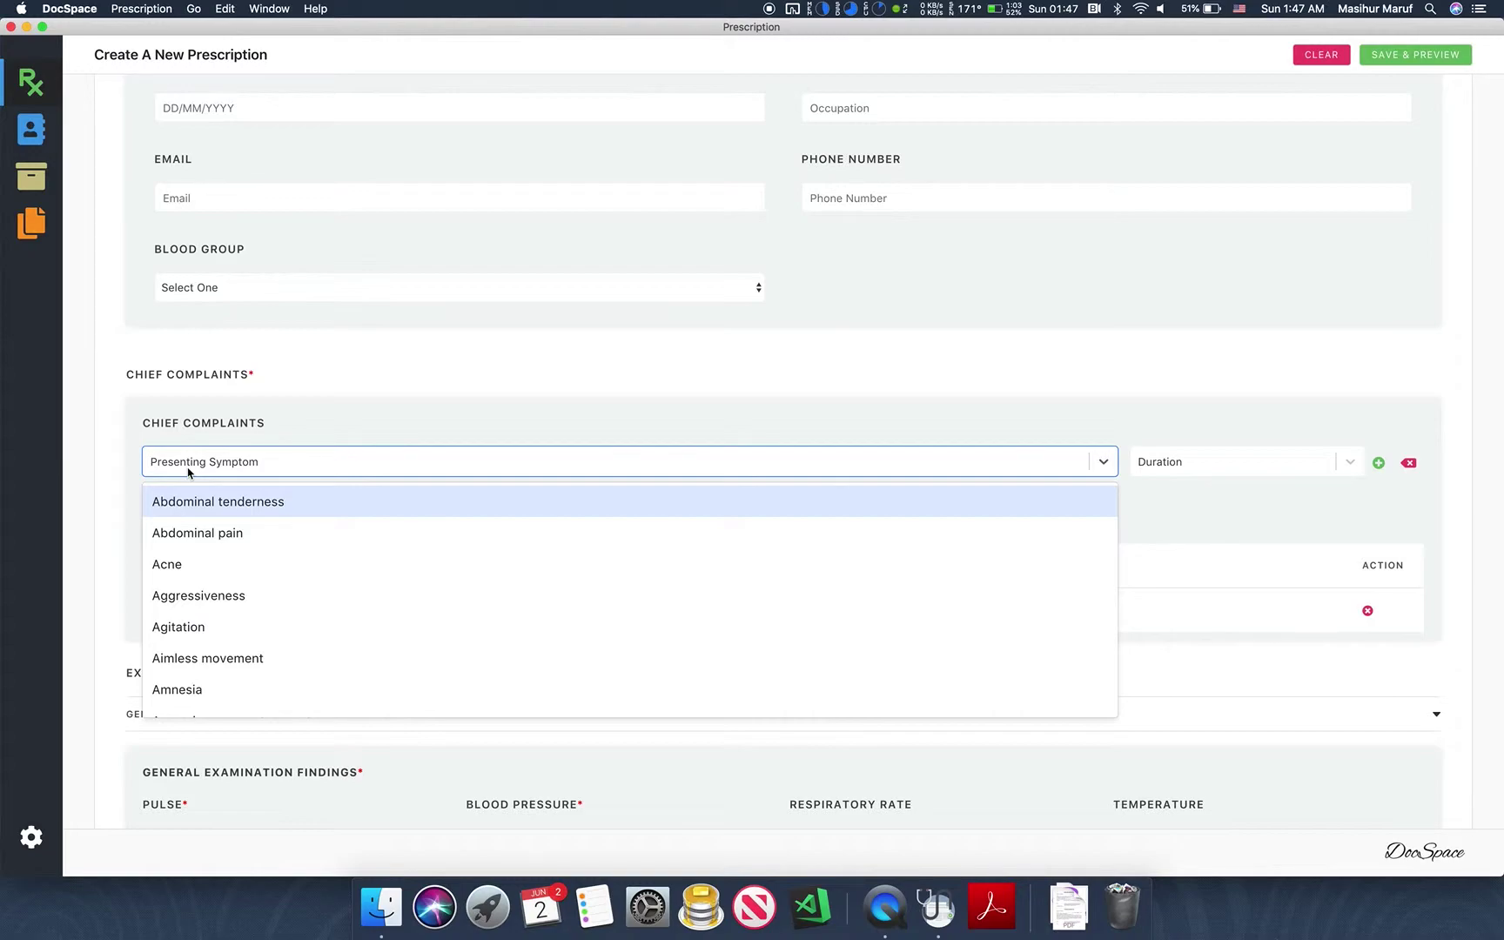
{"action": "type", "text": "Runny Nose"}
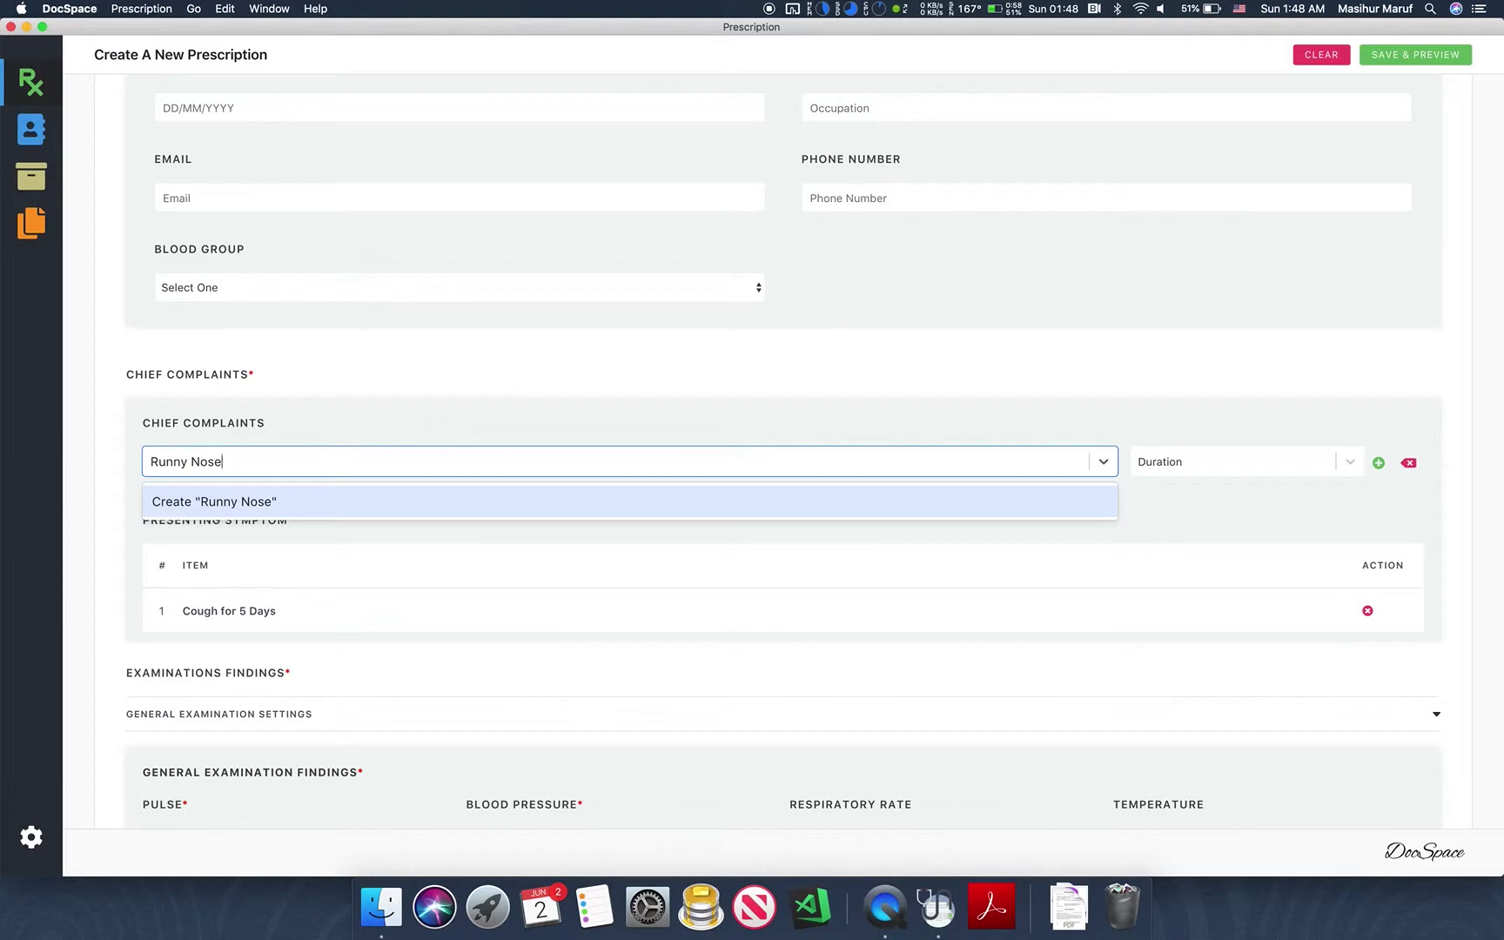
{"action": "left_click", "coordinate": [164, 513]}
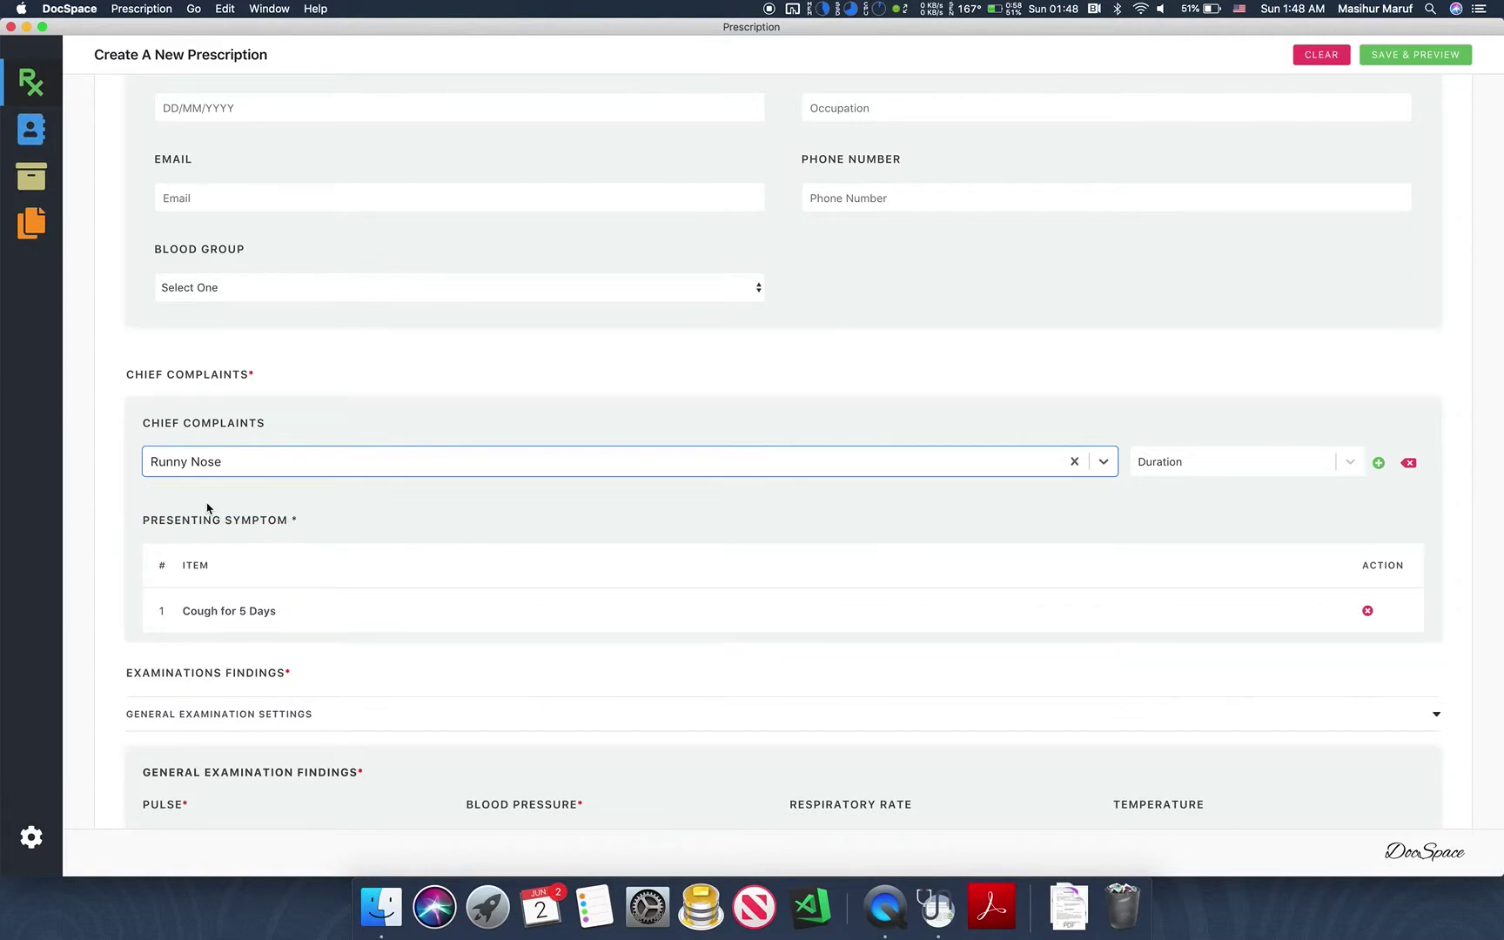
{"action": "left_click", "coordinate": [1175, 464]}
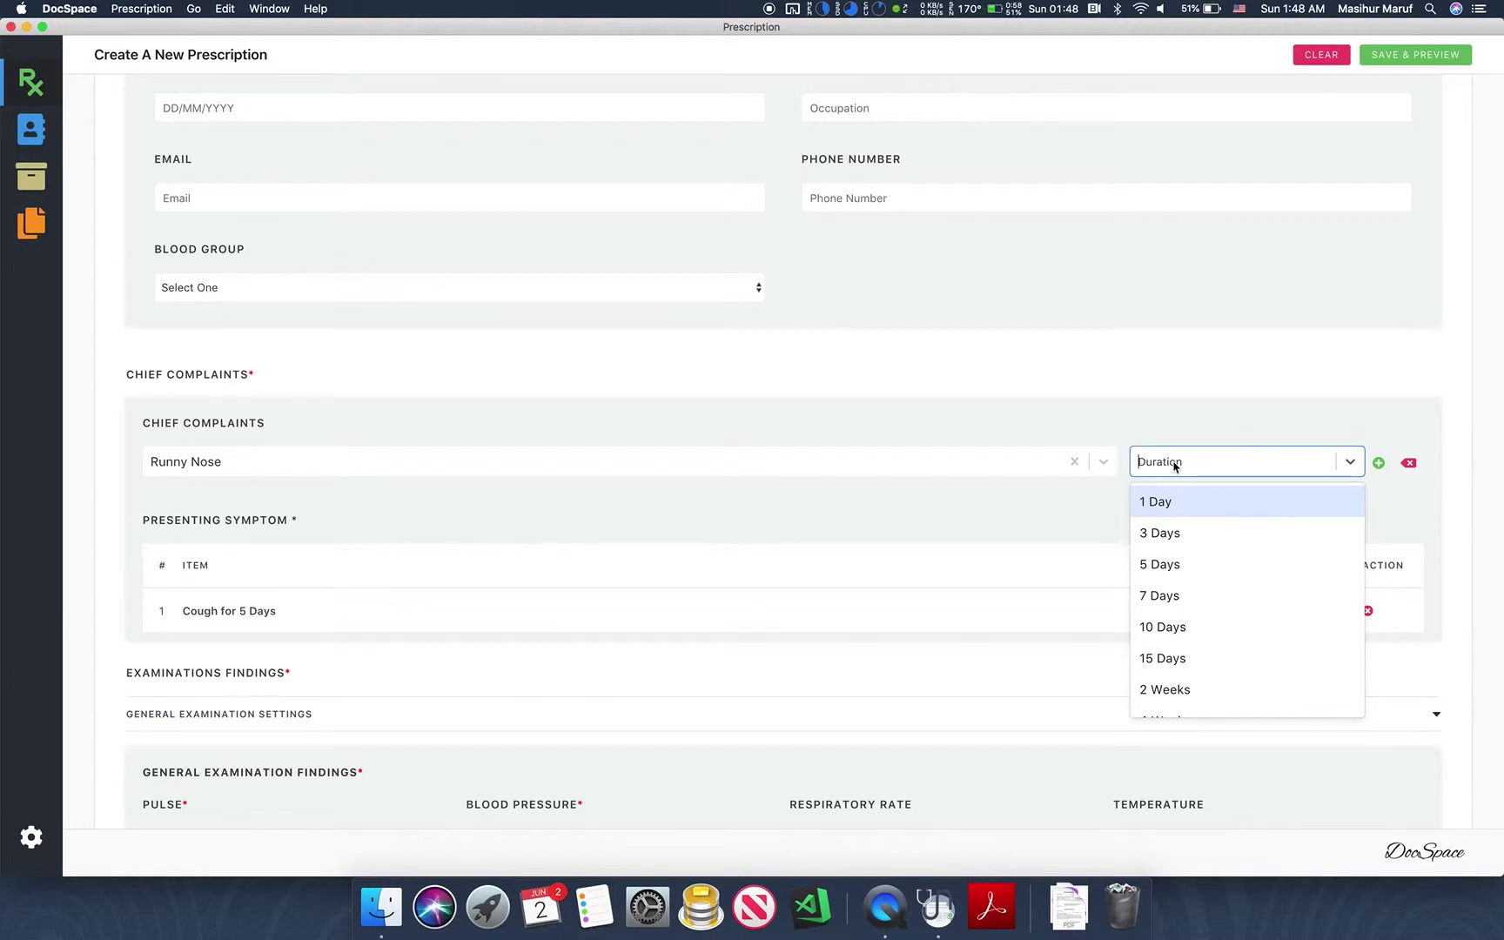
{"action": "type", "text": "4 Days"}
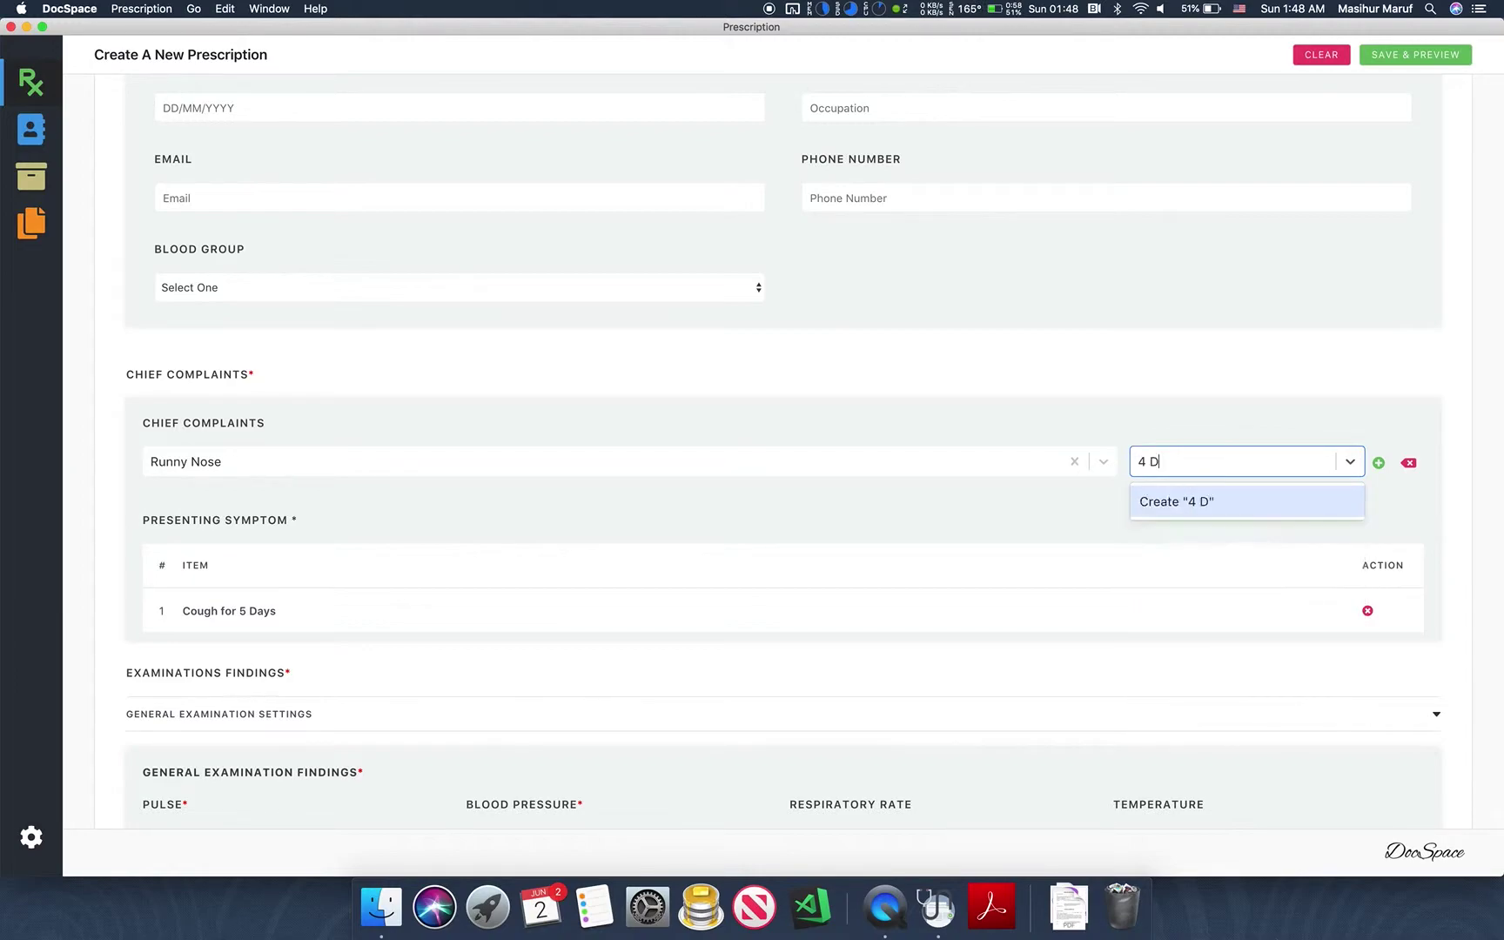
{"action": "left_click", "coordinate": [1217, 507]}
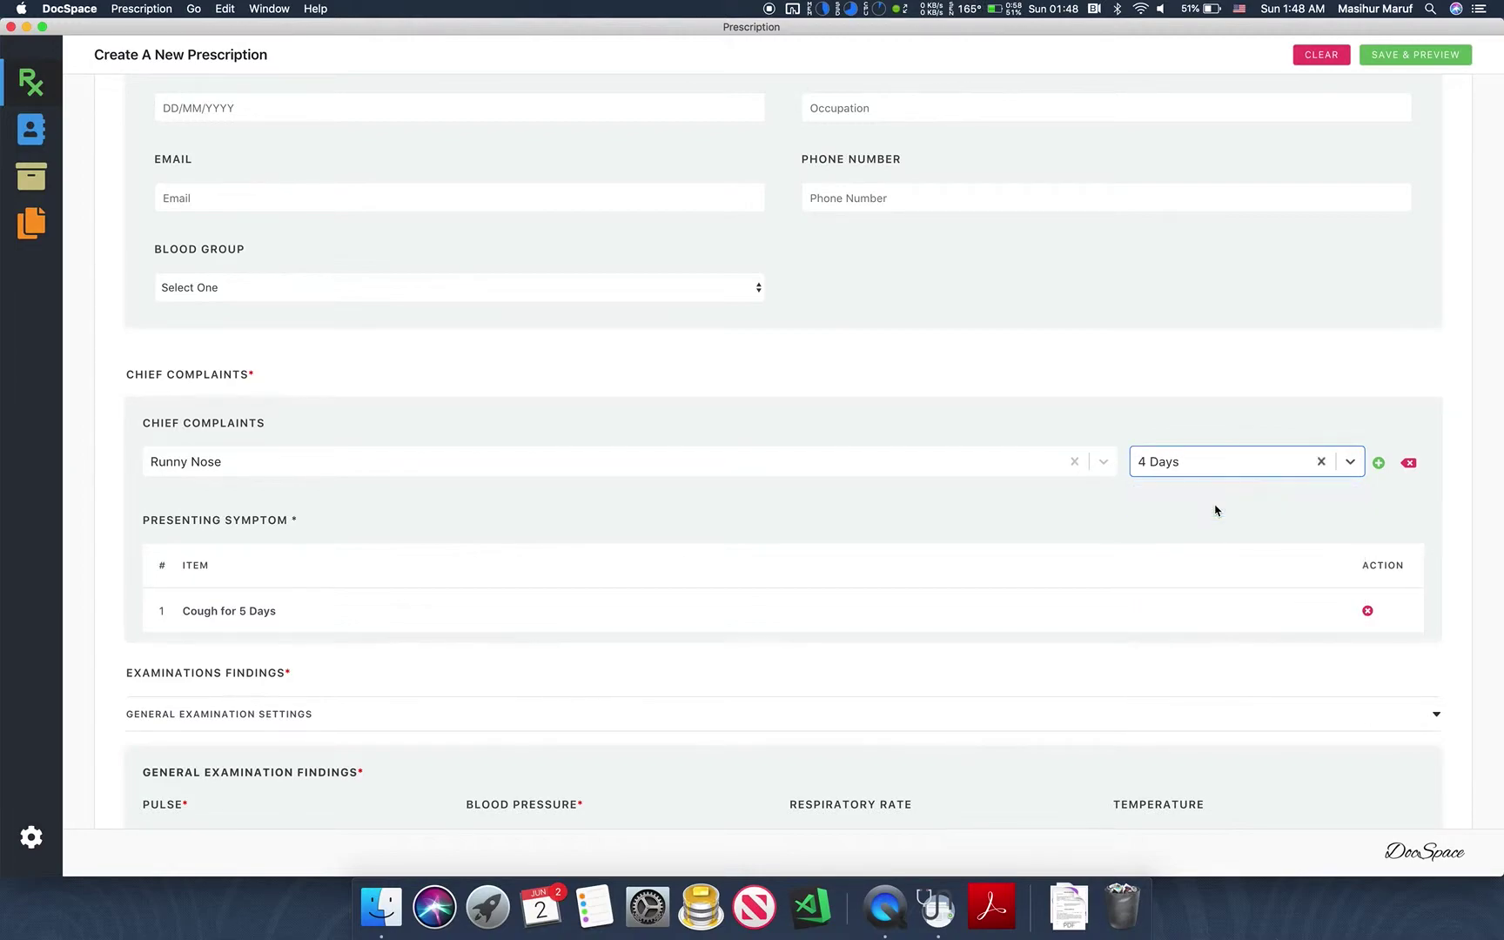
{"action": "left_click", "coordinate": [1380, 464]}
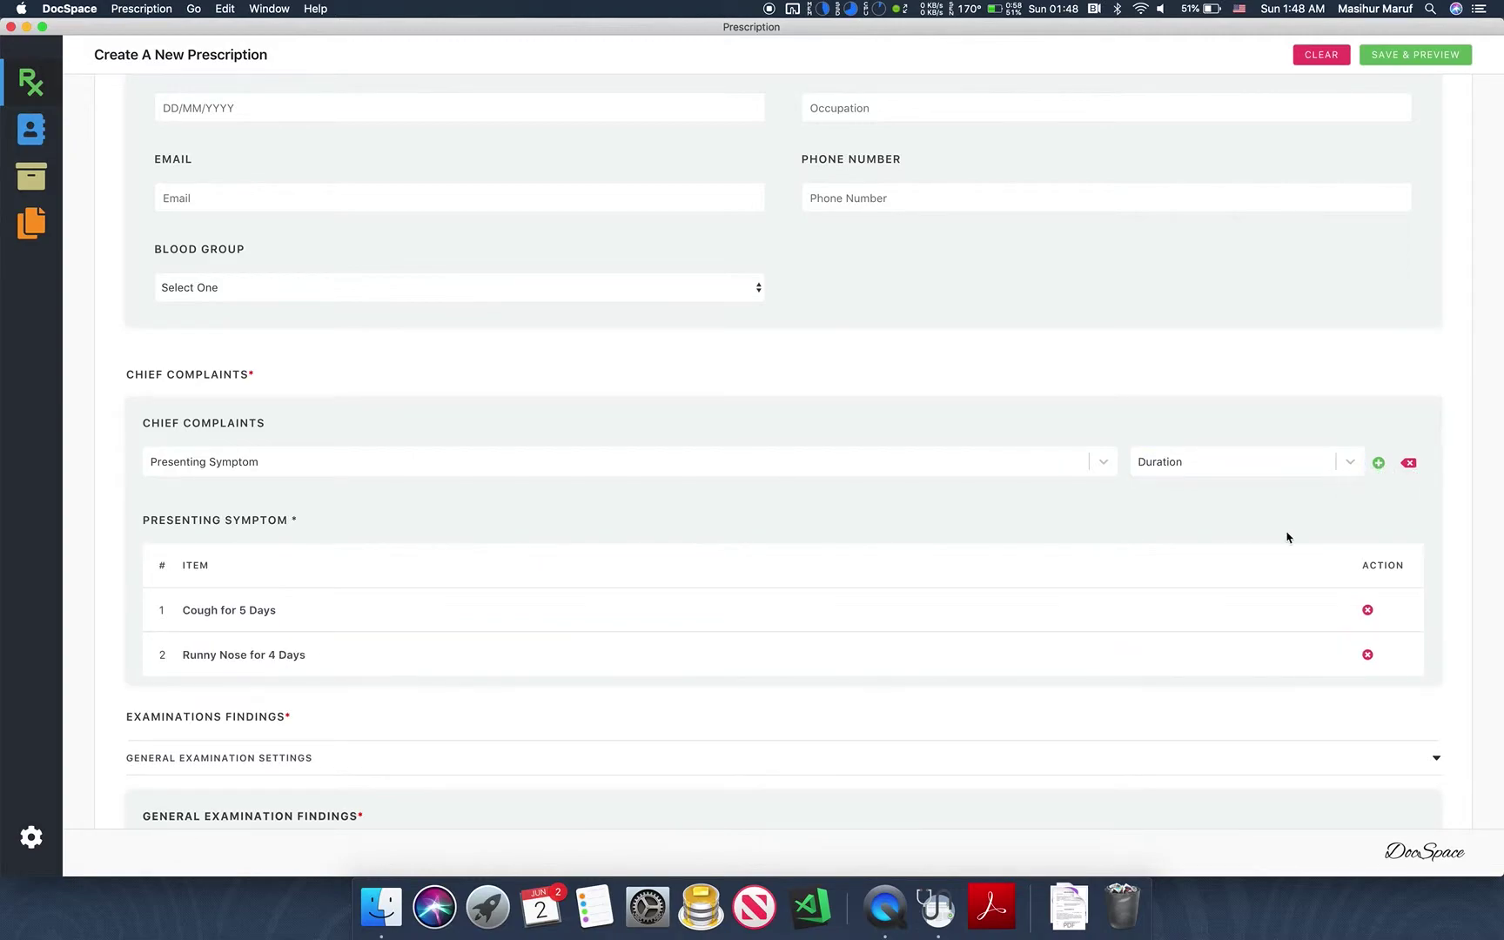
- Fill in the general examination findings: pulse 72, blood pressure 120/80, respiratory rate 24 and temperature 101
{"action": "scroll", "coordinate": [842, 567], "scroll_direction": "down", "scroll_amount": 5}
{"action": "scroll", "coordinate": [844, 568], "scroll_direction": "up", "scroll_amount": 3}
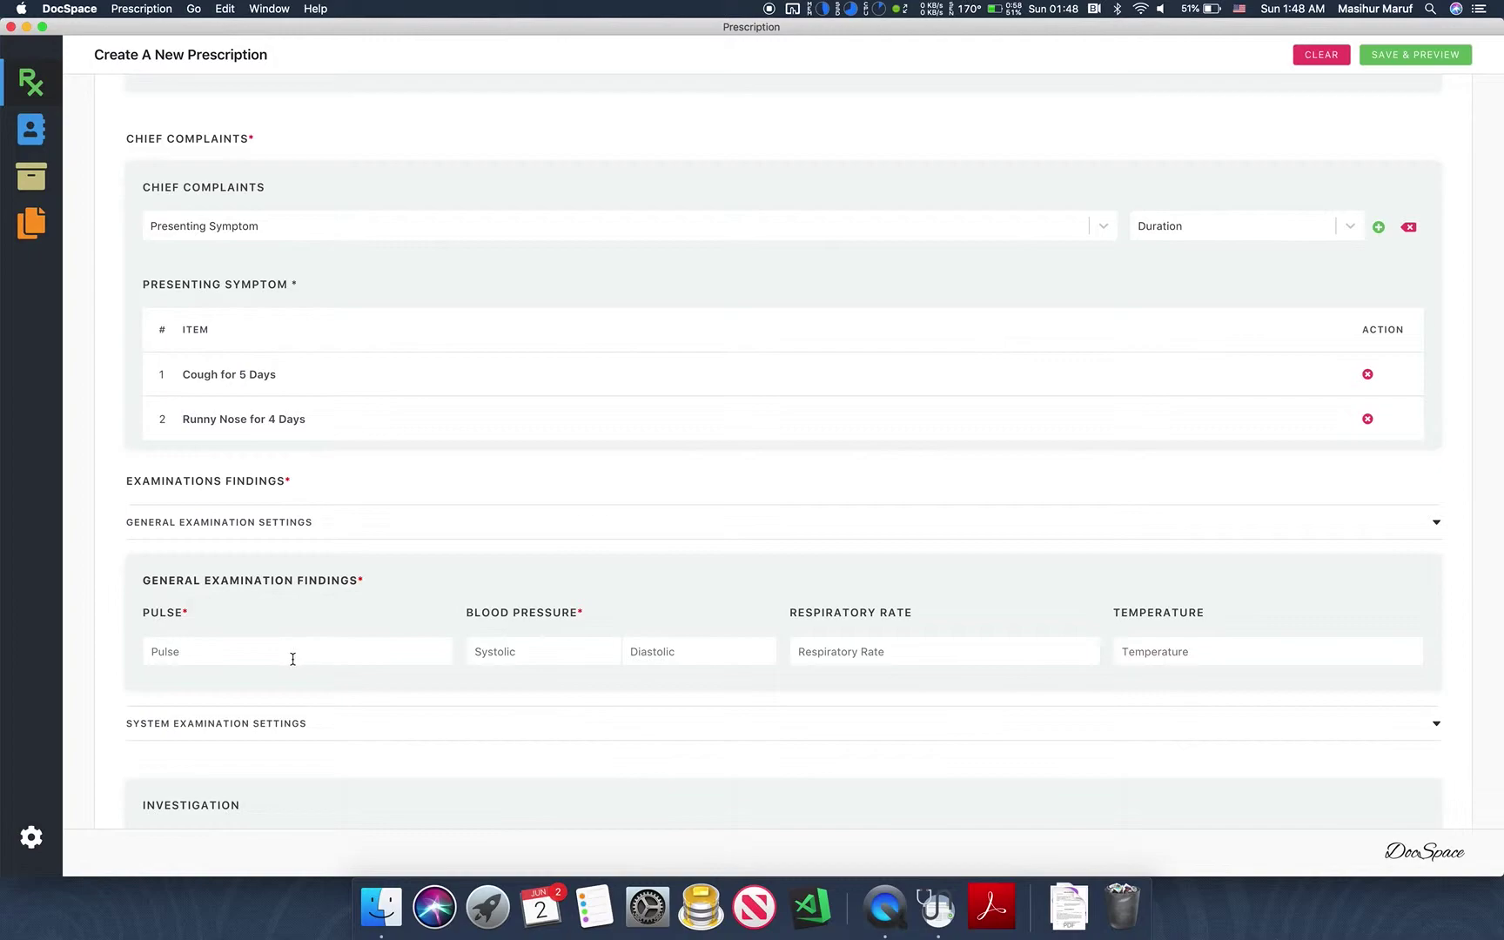
{"action": "left_click", "coordinate": [272, 653]}
{"action": "type", "text": "72"}
{"action": "key", "text": "Tab"}
{"action": "type", "text": "120"}
{"action": "key", "text": "Tab"}
{"action": "type", "text": "8"}
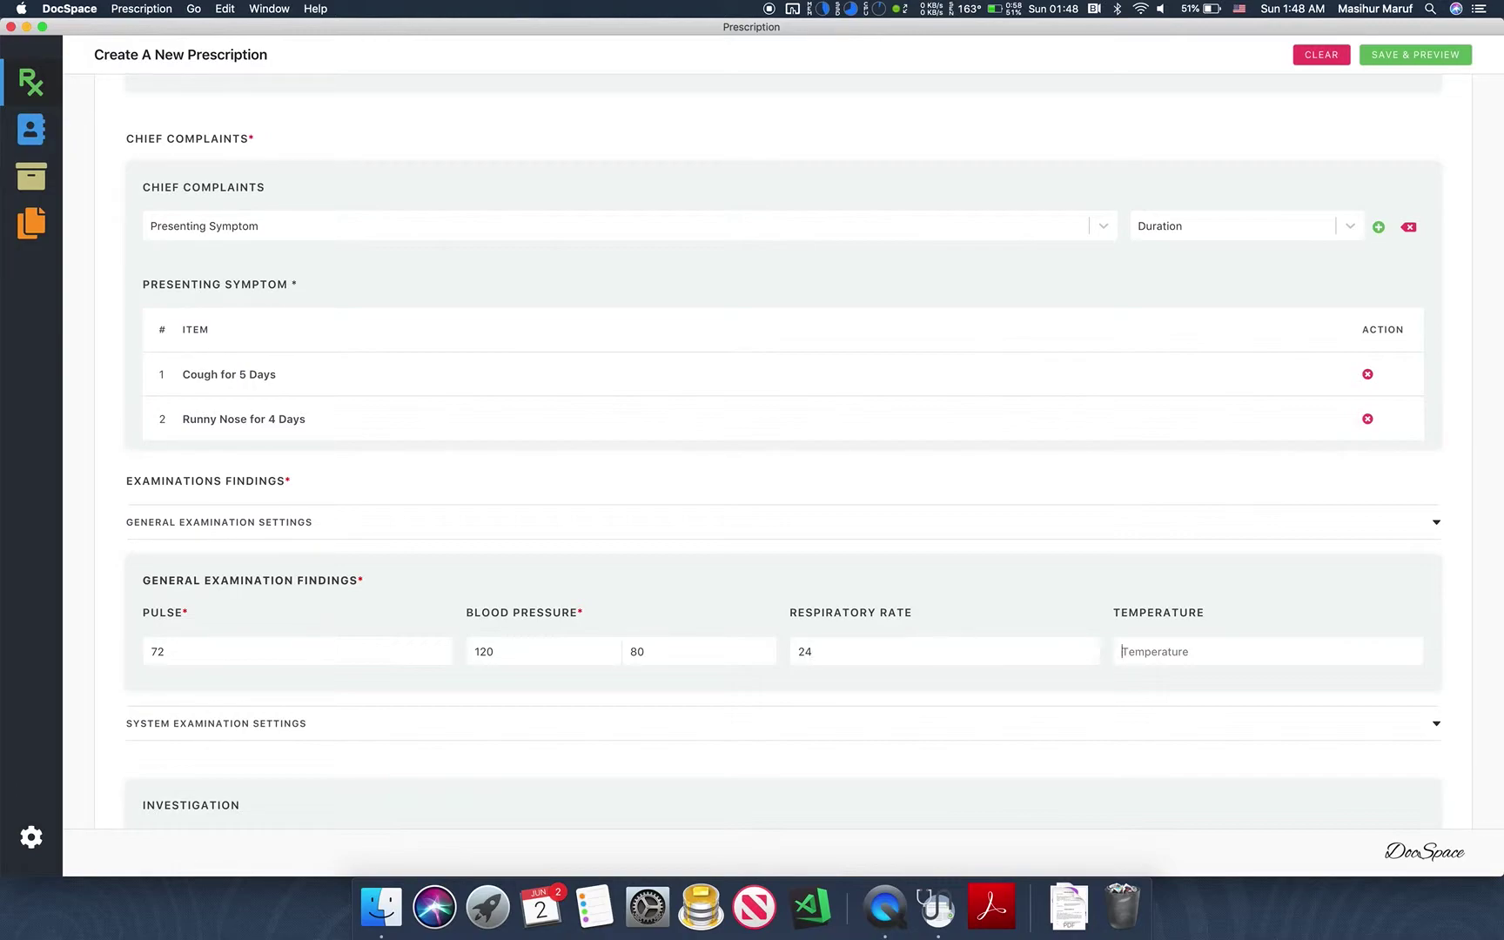
{"action": "type", "text": "101"}
- Expand the general examination settings to view the optional finding fields, and collapse them again
{"action": "left_click", "coordinate": [384, 533]}
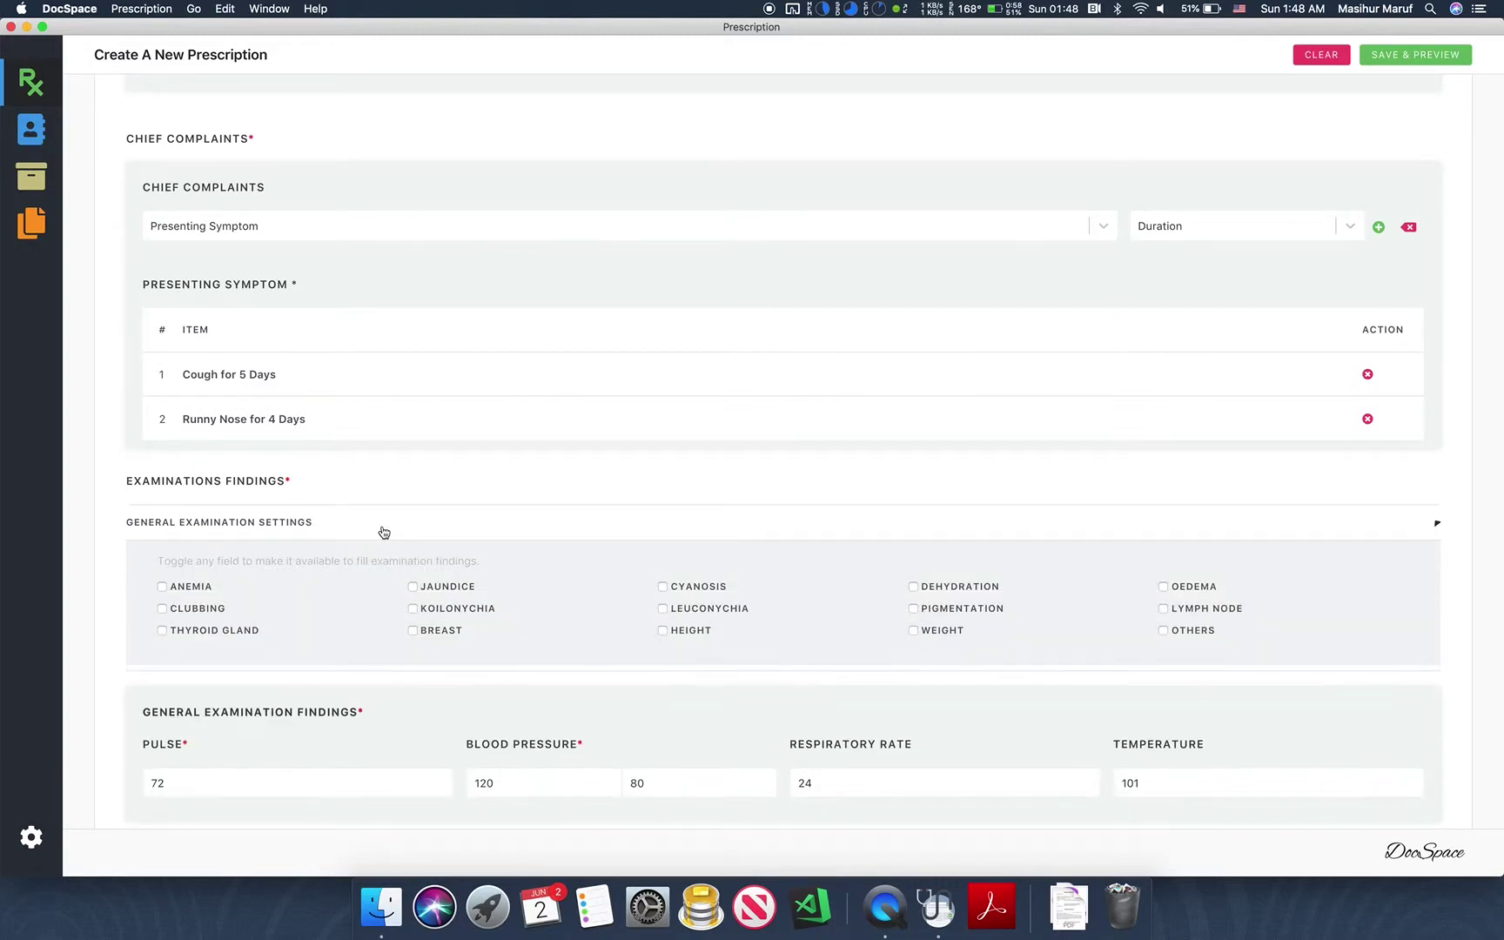
{"action": "scroll", "coordinate": [430, 677], "scroll_direction": "down", "scroll_amount": 2}
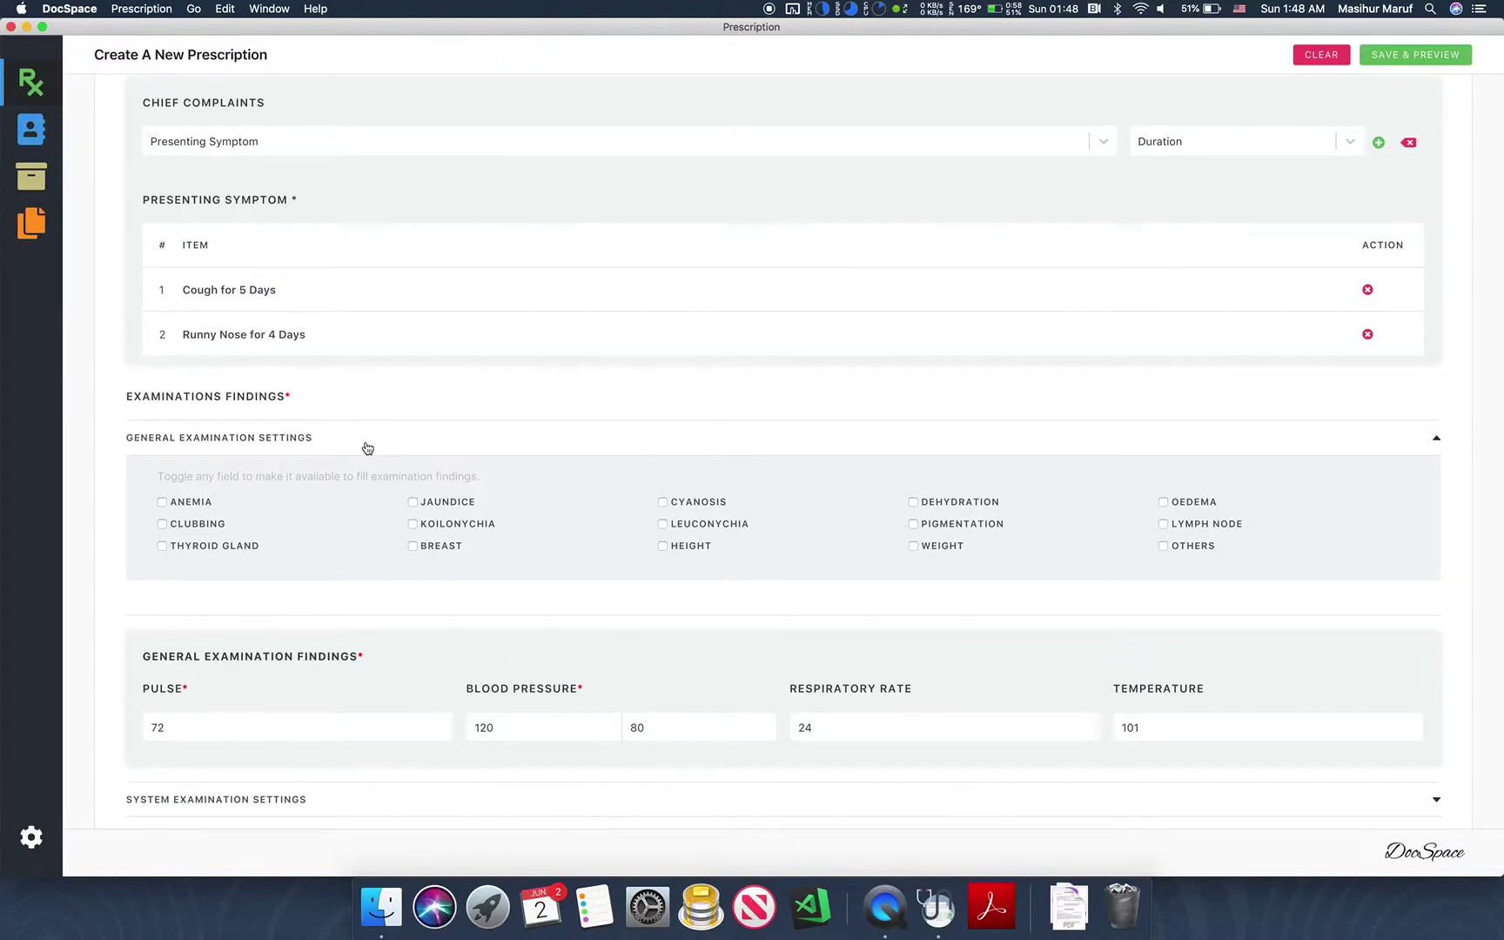
{"action": "left_click", "coordinate": [367, 448]}
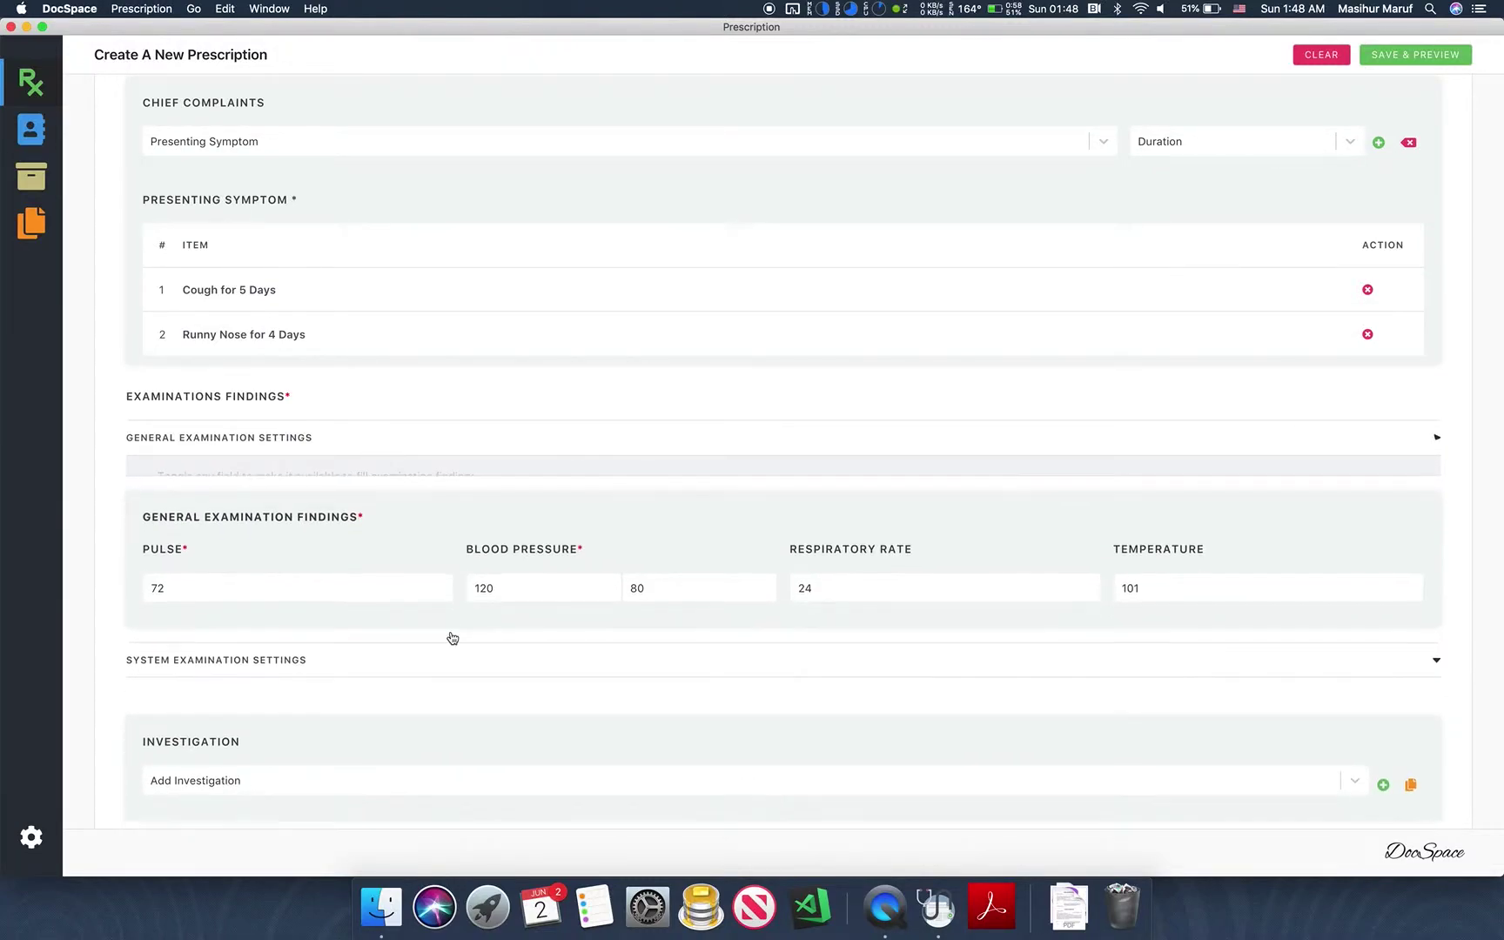
- Enable the Respiratory System in the system examination settings and set its breath sound to Bronchial
{"action": "scroll", "coordinate": [452, 638], "scroll_direction": "down", "scroll_amount": 5}
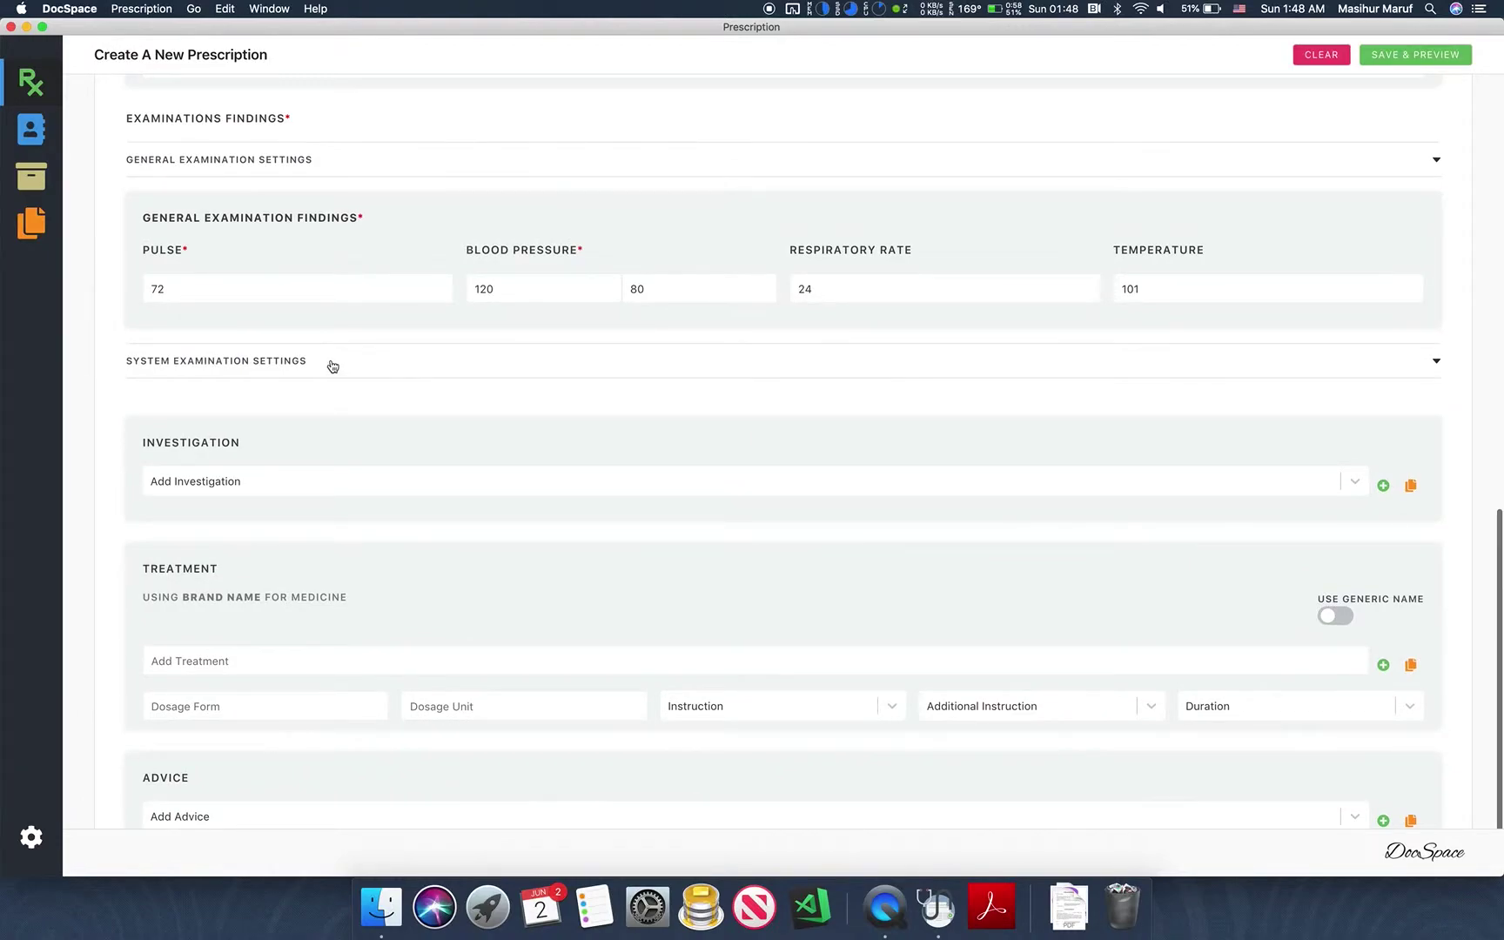
{"action": "left_click", "coordinate": [332, 365]}
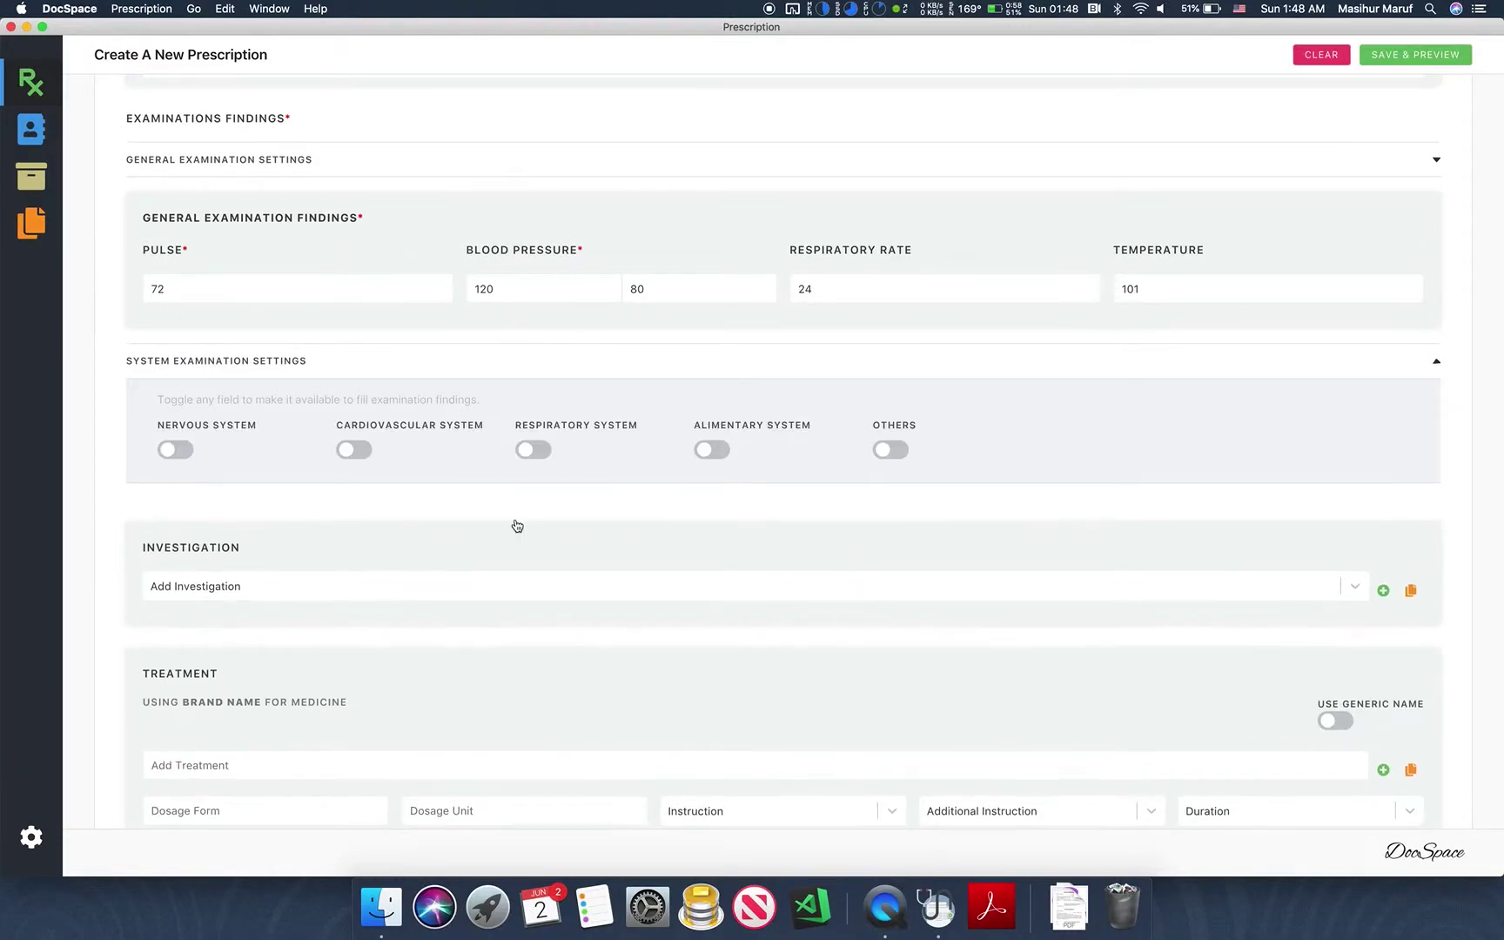
{"action": "left_click", "coordinate": [542, 453]}
{"action": "scroll", "coordinate": [617, 709], "scroll_direction": "down", "scroll_amount": 4}
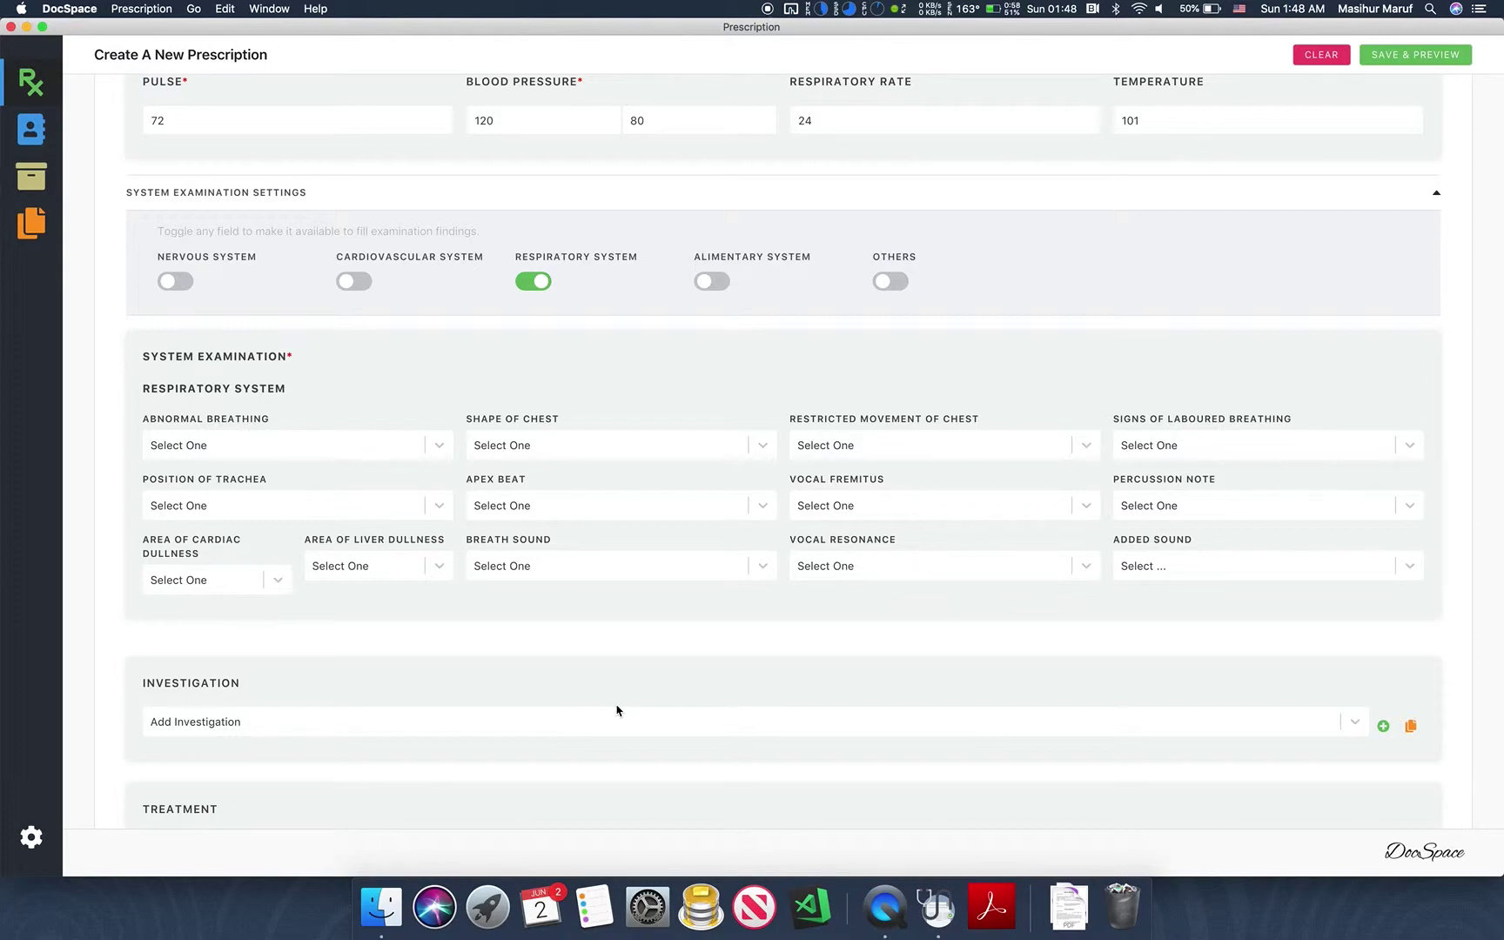
{"action": "left_click", "coordinate": [580, 567]}
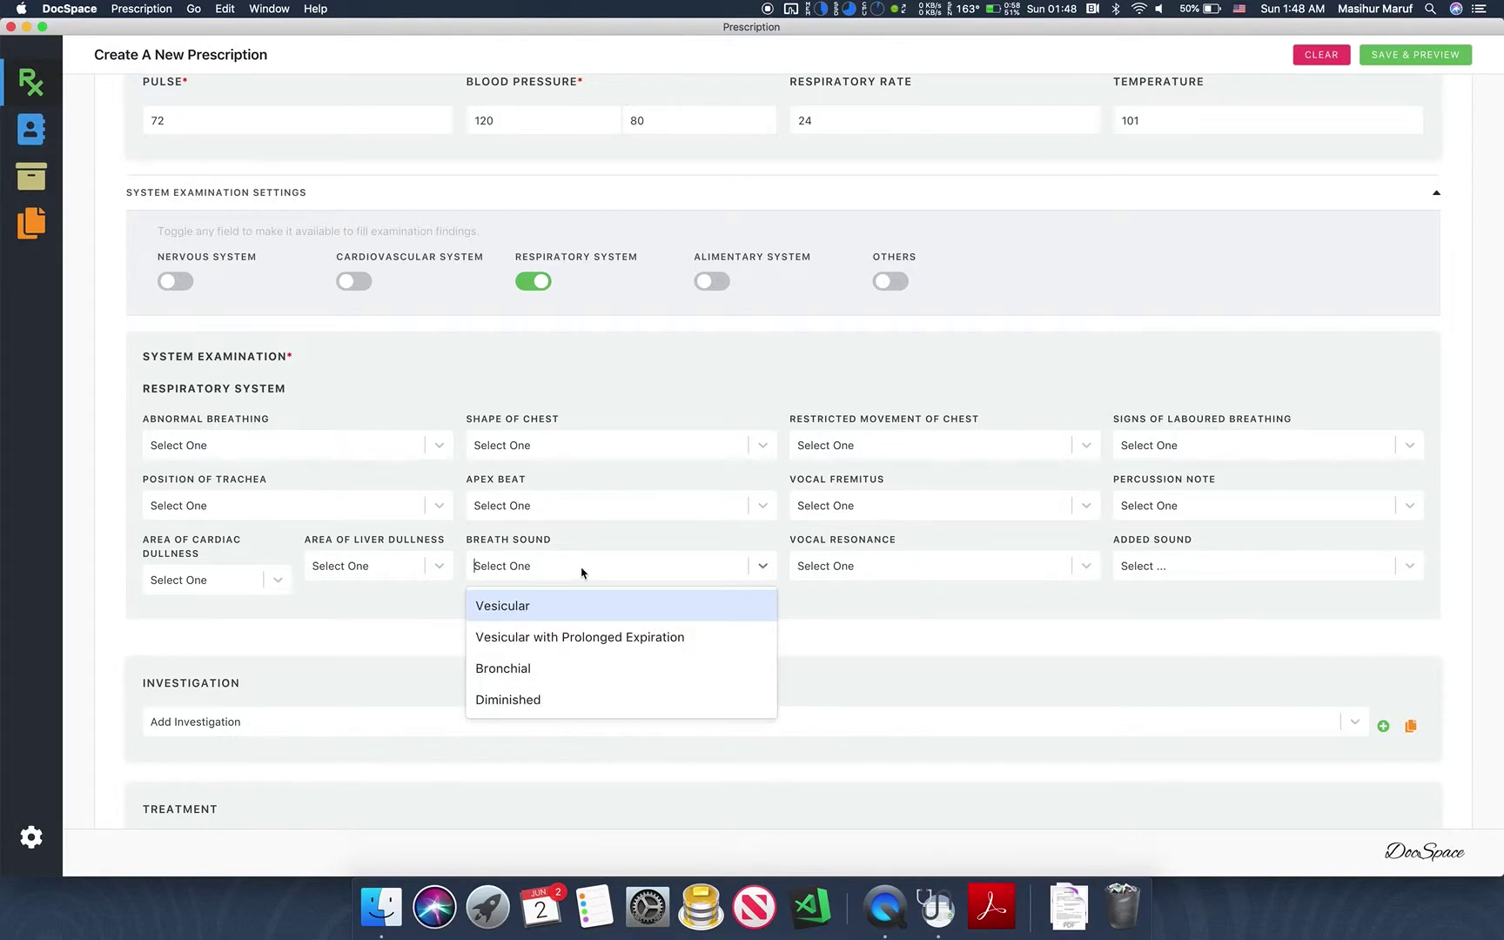
{"action": "left_click", "coordinate": [543, 670]}
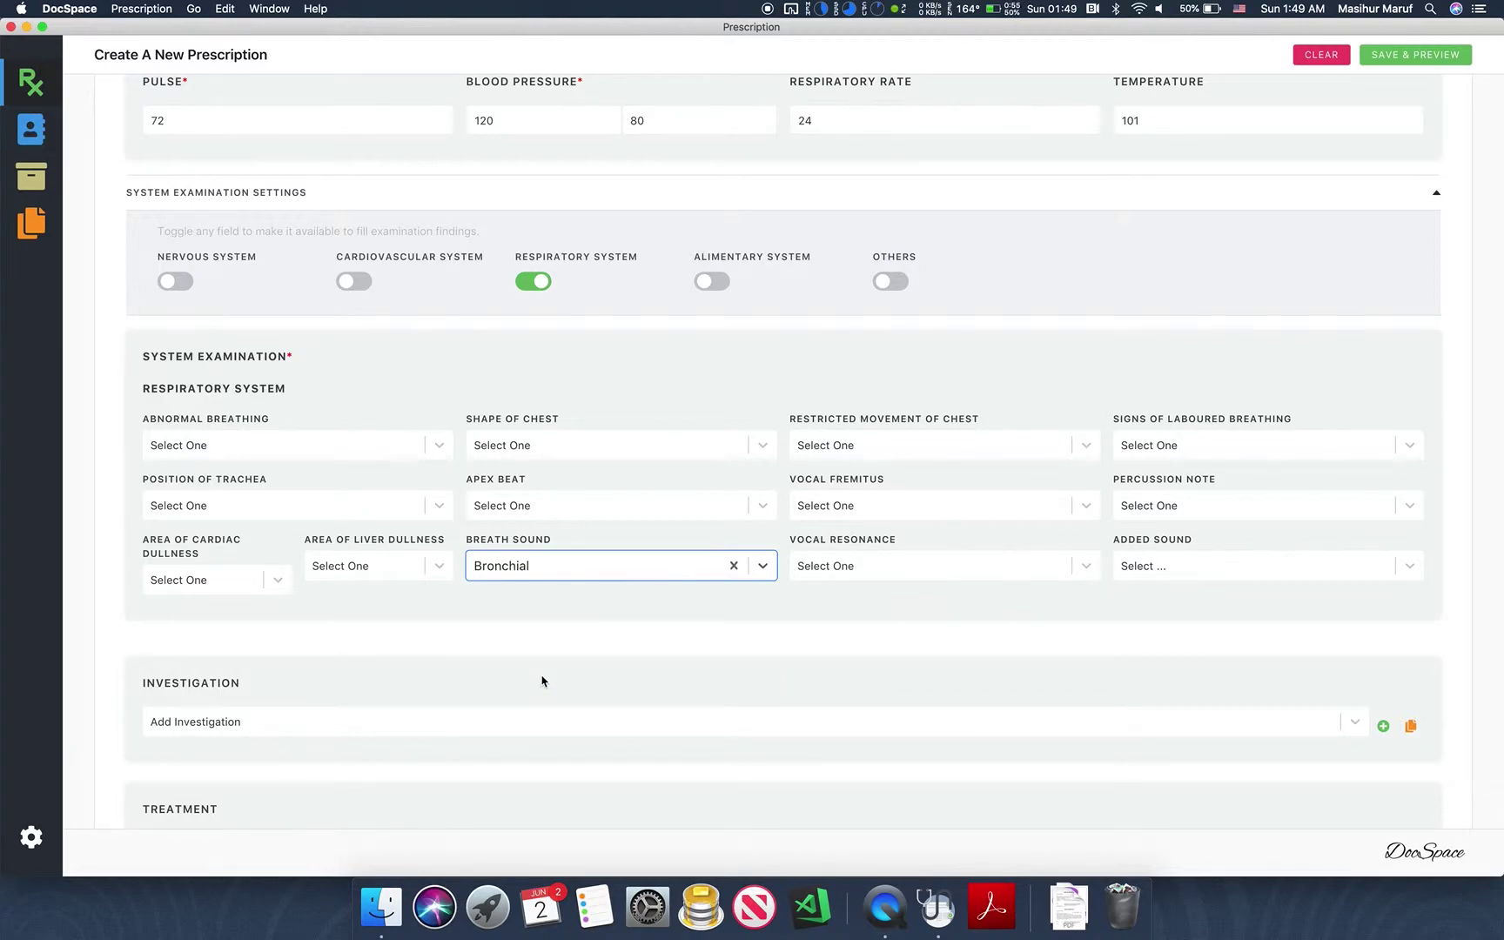
- Add Complete Blood Count (CBC) to the investigation list
{"action": "scroll", "coordinate": [543, 682], "scroll_direction": "down", "scroll_amount": 5}
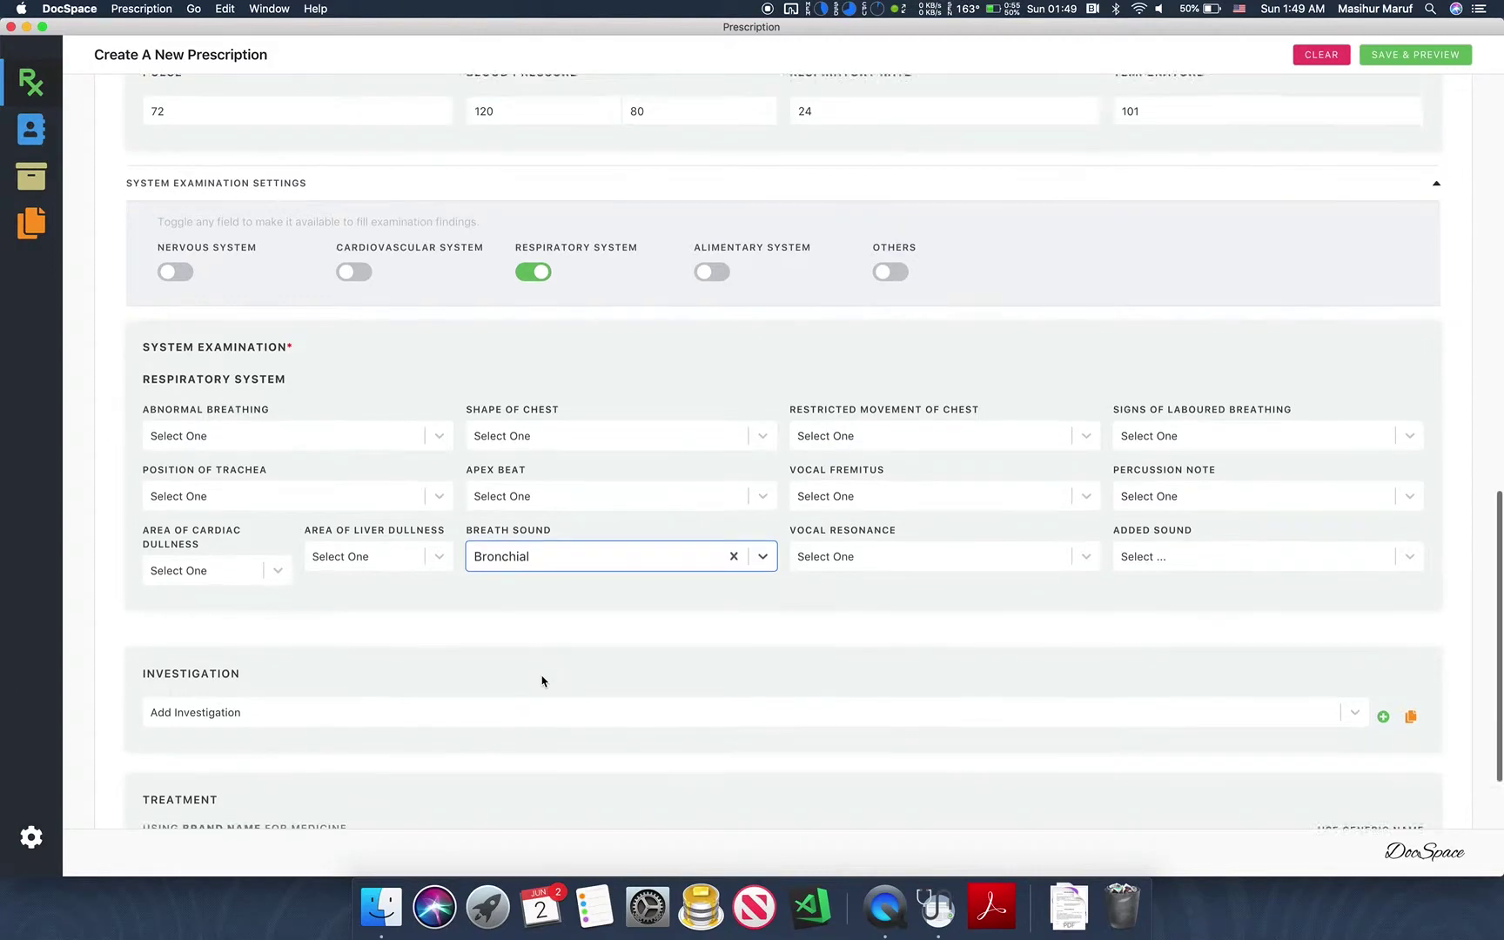
{"action": "scroll", "coordinate": [910, 621], "scroll_direction": "down", "scroll_amount": 3}
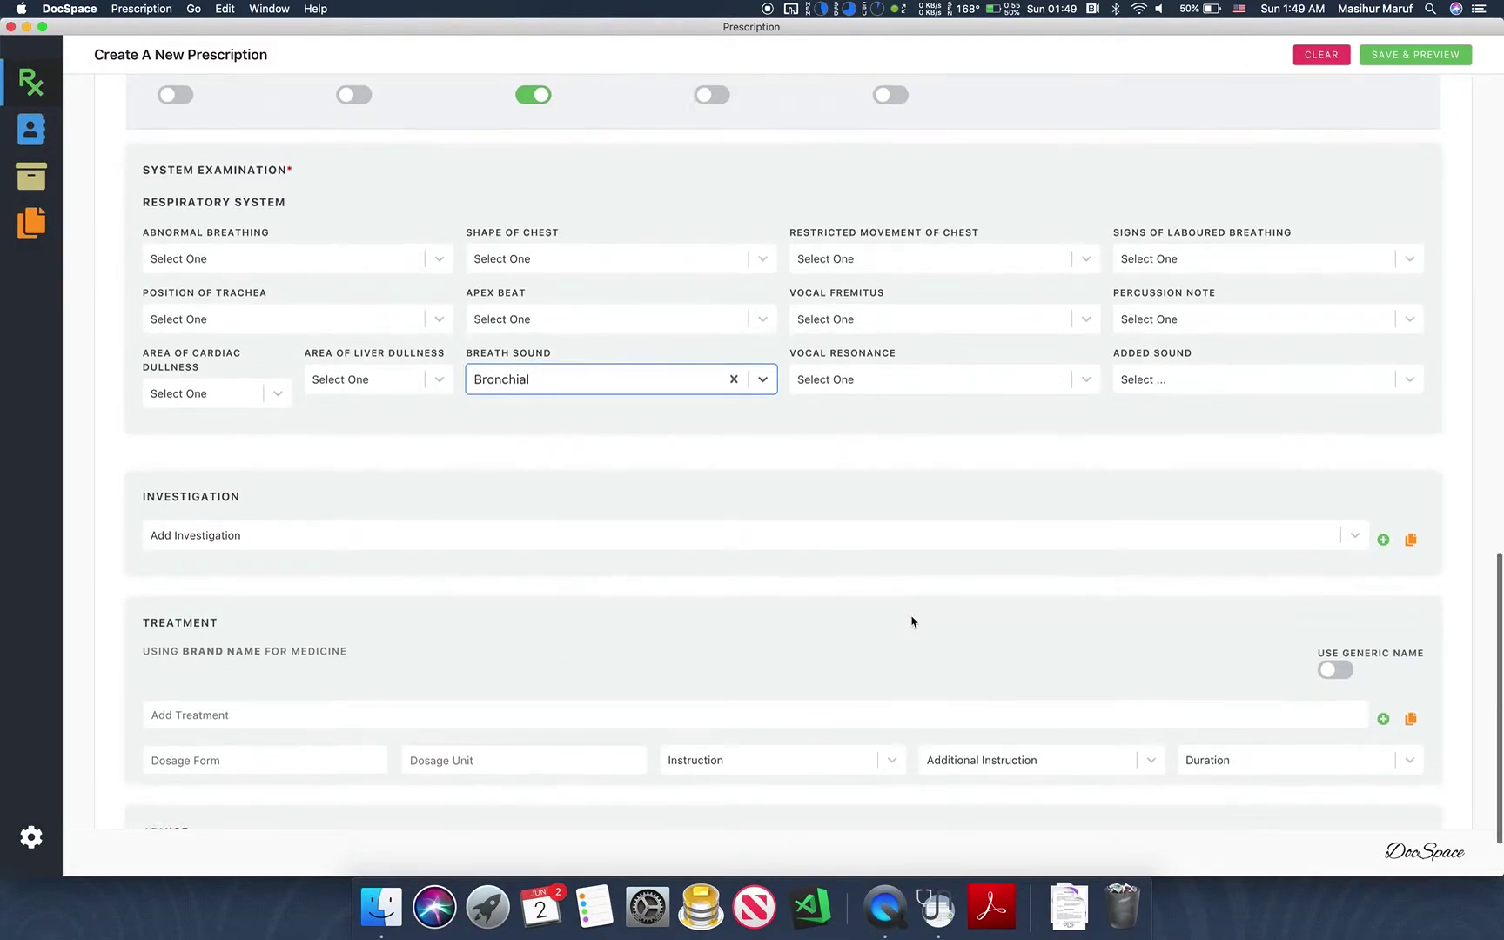
{"action": "left_click", "coordinate": [968, 453]}
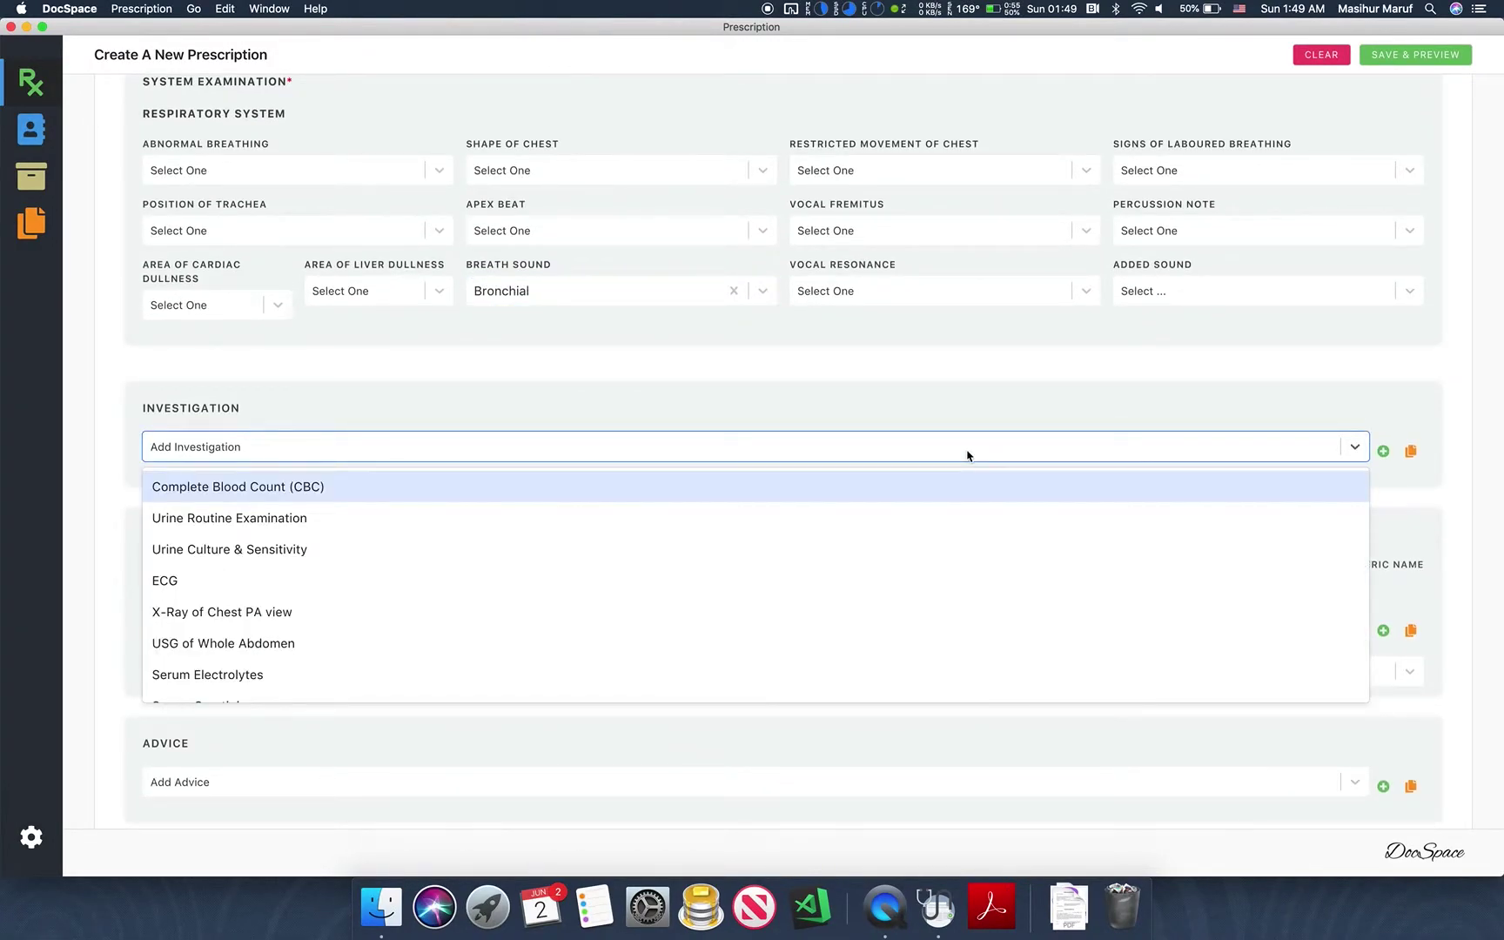
{"action": "left_click", "coordinate": [753, 489]}
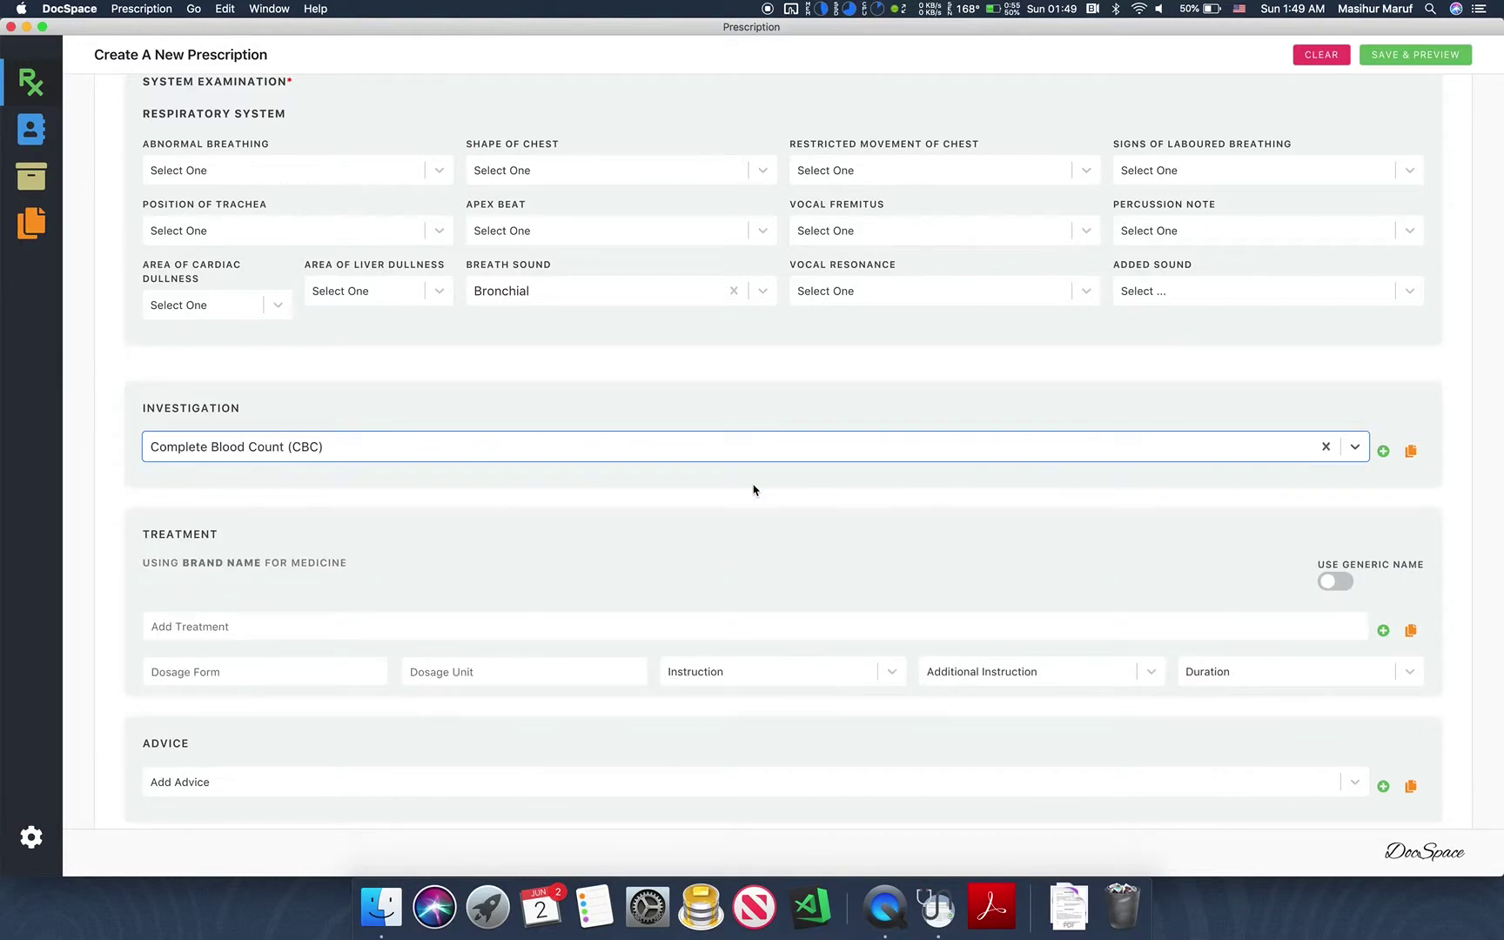
{"action": "left_click", "coordinate": [1383, 451]}
- Search the investigations for "Sputum" and add Sputum for C/S to the investigation list
{"action": "left_click", "coordinate": [728, 452]}
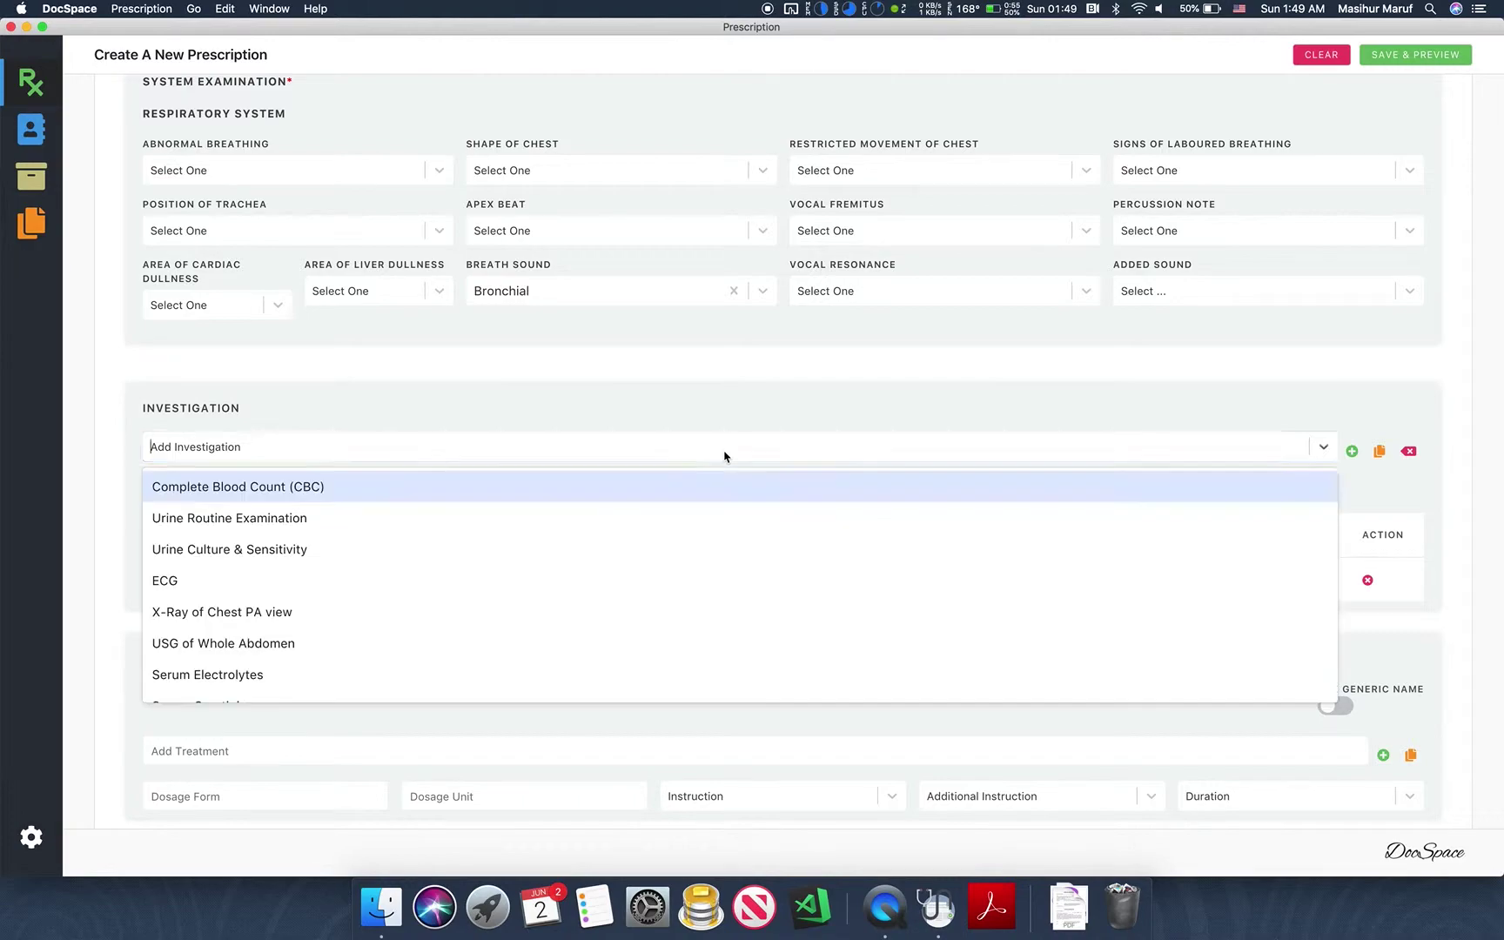
{"action": "type", "text": "Sp"}
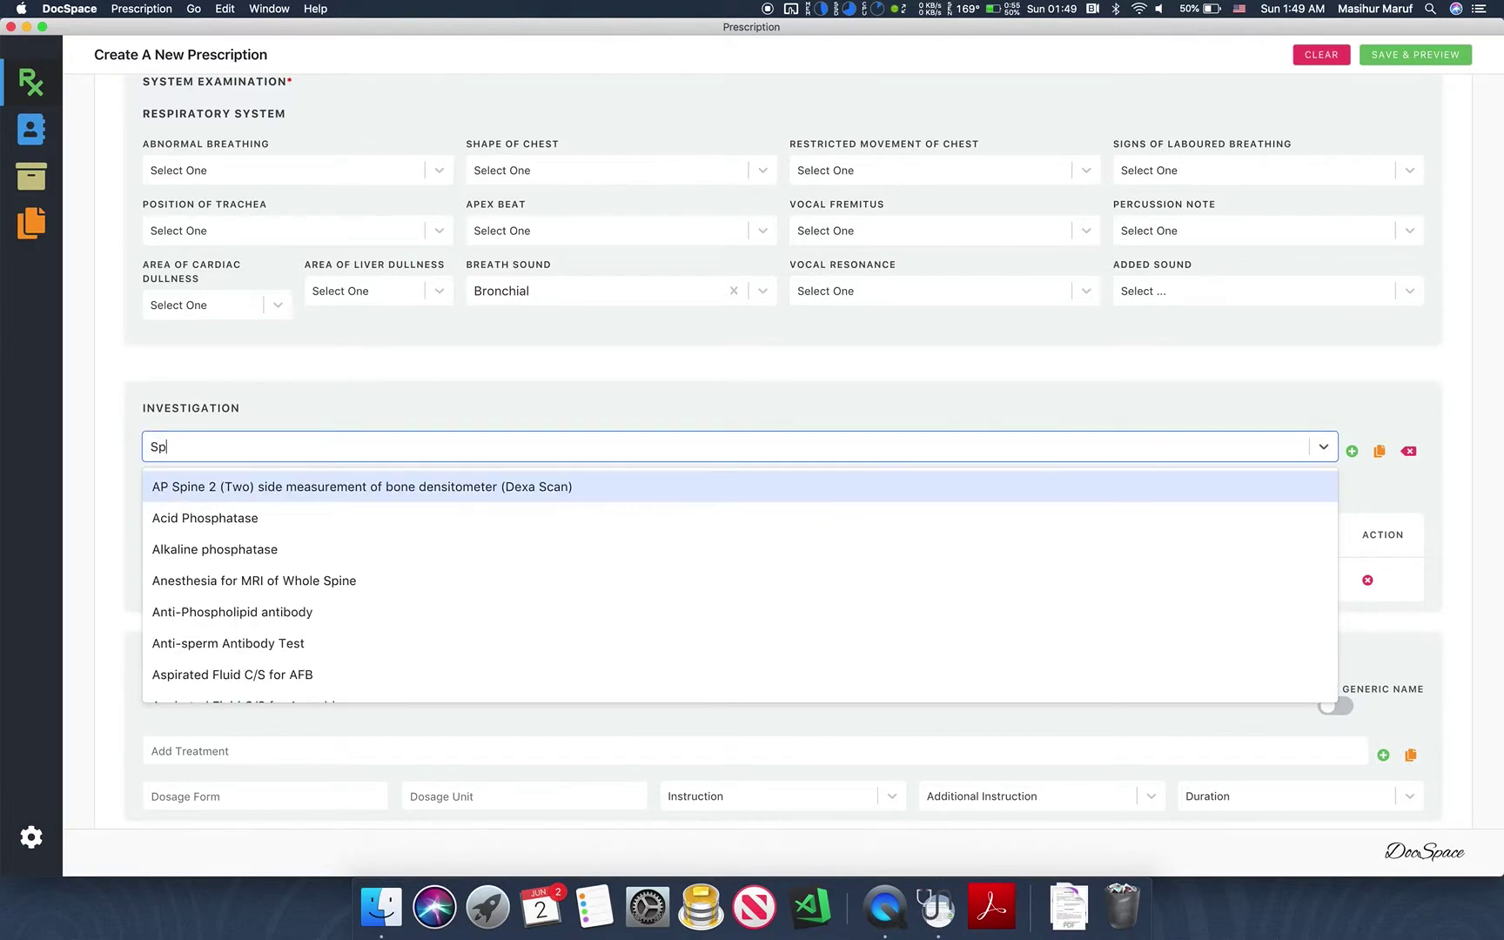
{"action": "type", "text": "utum"}
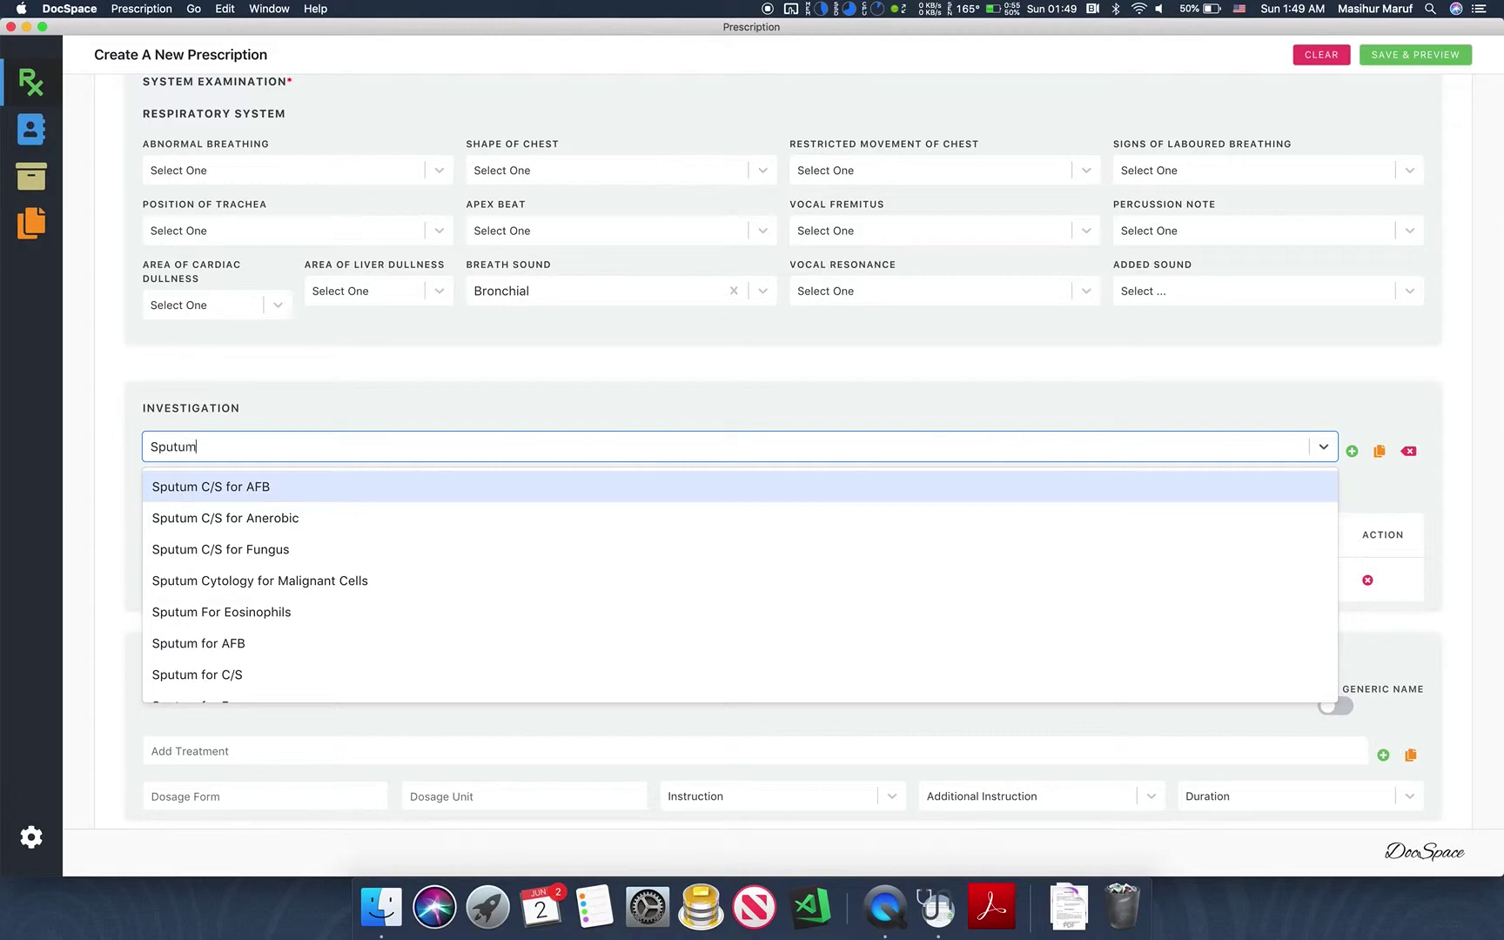
{"action": "left_click", "coordinate": [346, 675]}
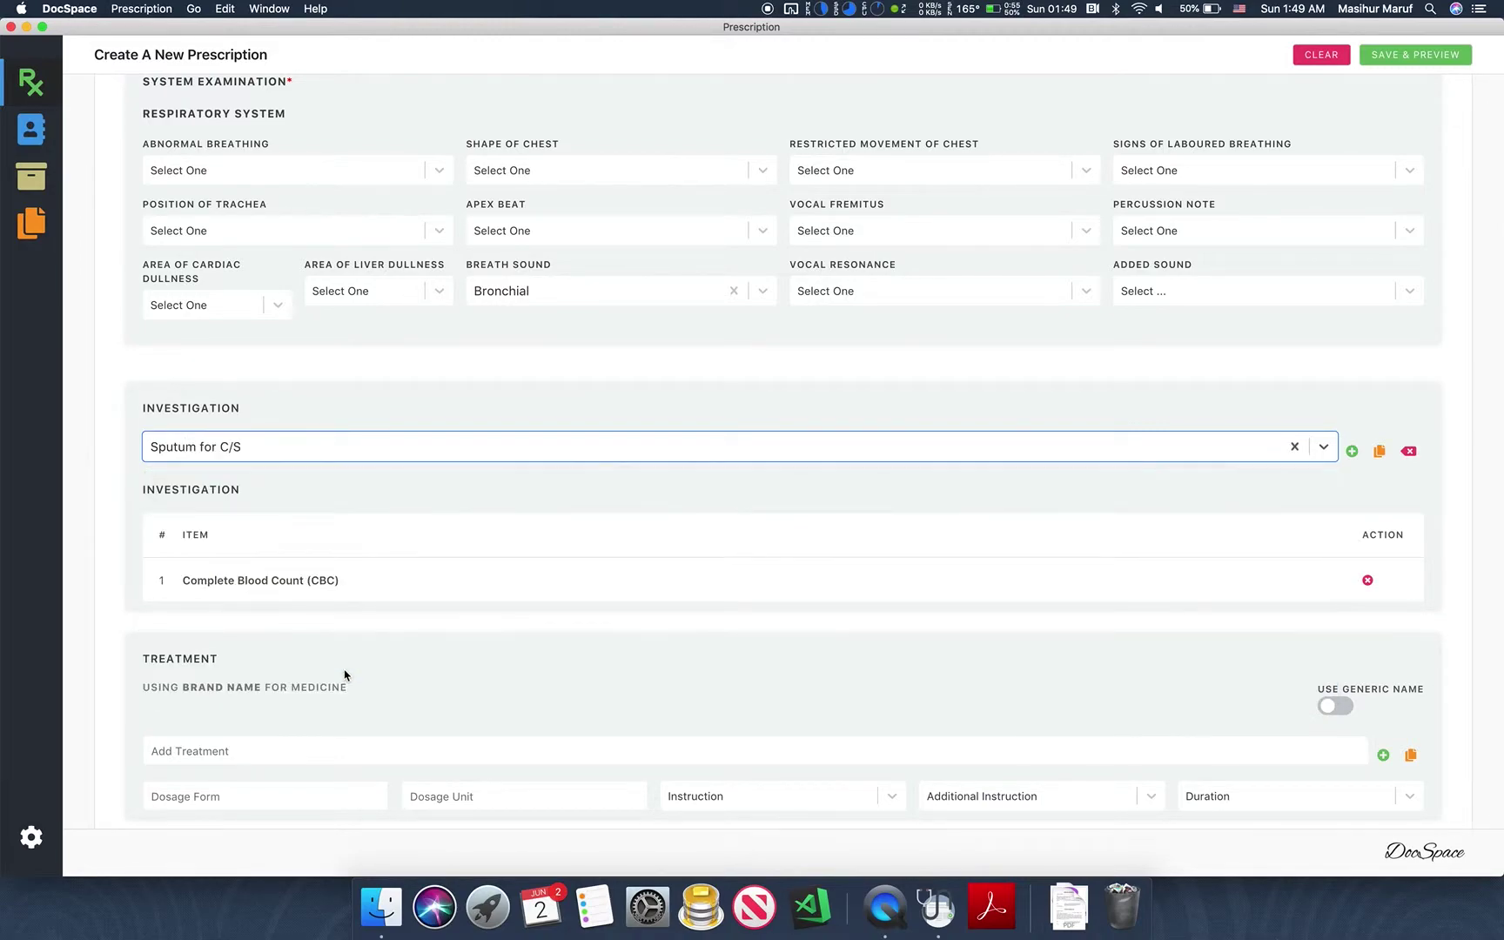
{"action": "left_click", "coordinate": [1352, 451]}
- Add Napa Extra 65 mg + 500 mg tablet to the treatment with instruction ১ + ১ + ১ and duration ১০ দিন
{"action": "scroll", "coordinate": [927, 609], "scroll_direction": "down", "scroll_amount": 1}
{"action": "scroll", "coordinate": [926, 608], "scroll_direction": "down", "scroll_amount": 5}
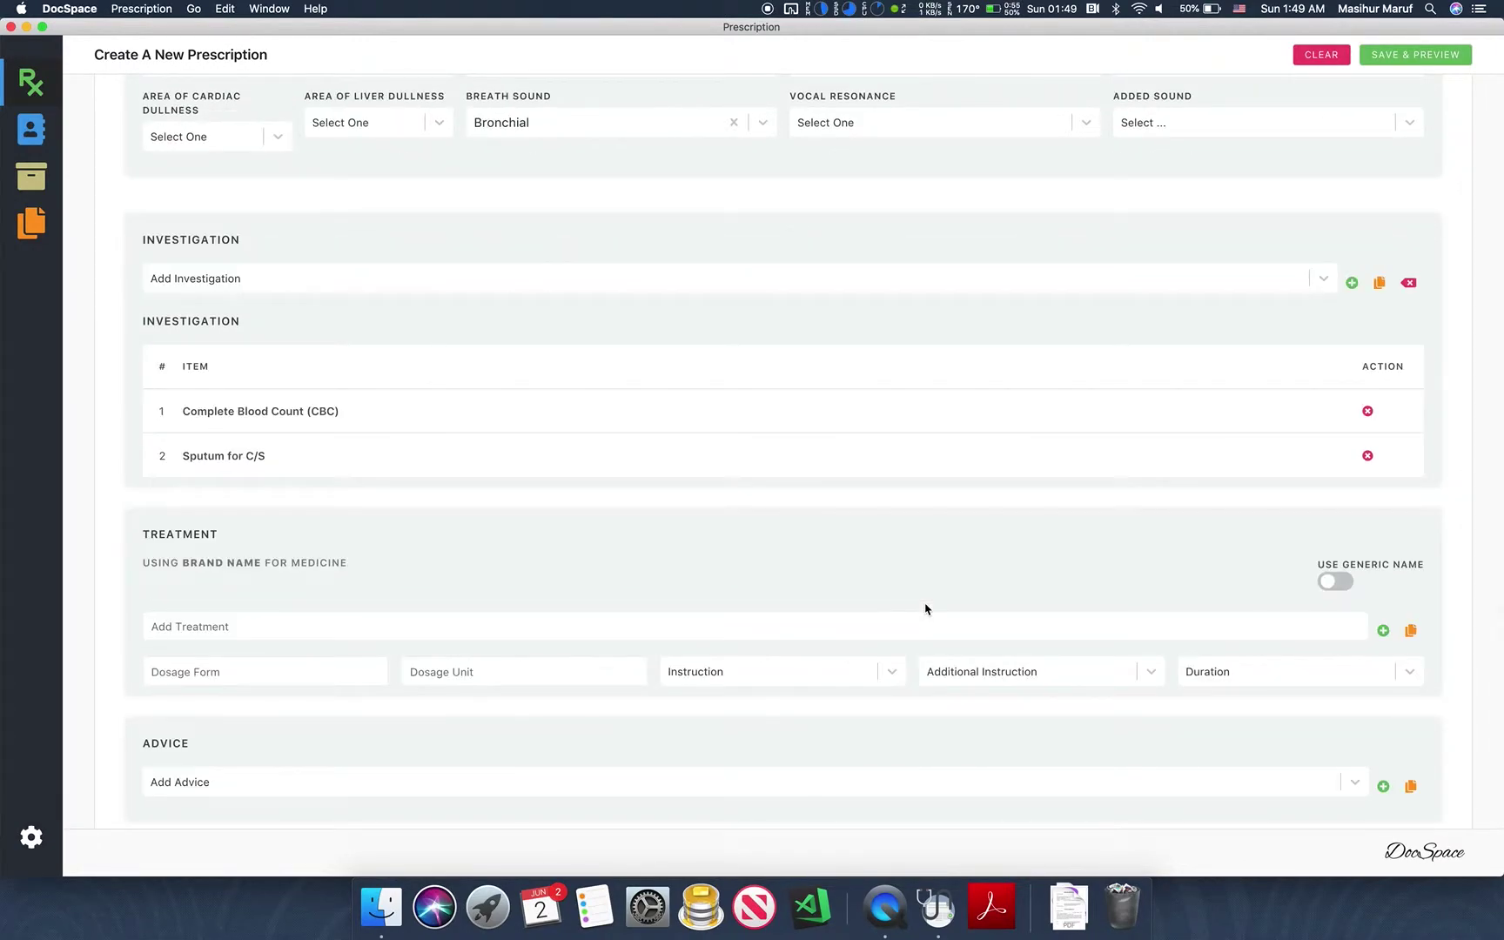
{"action": "left_click", "coordinate": [427, 632]}
{"action": "type", "text": "NAPA"}
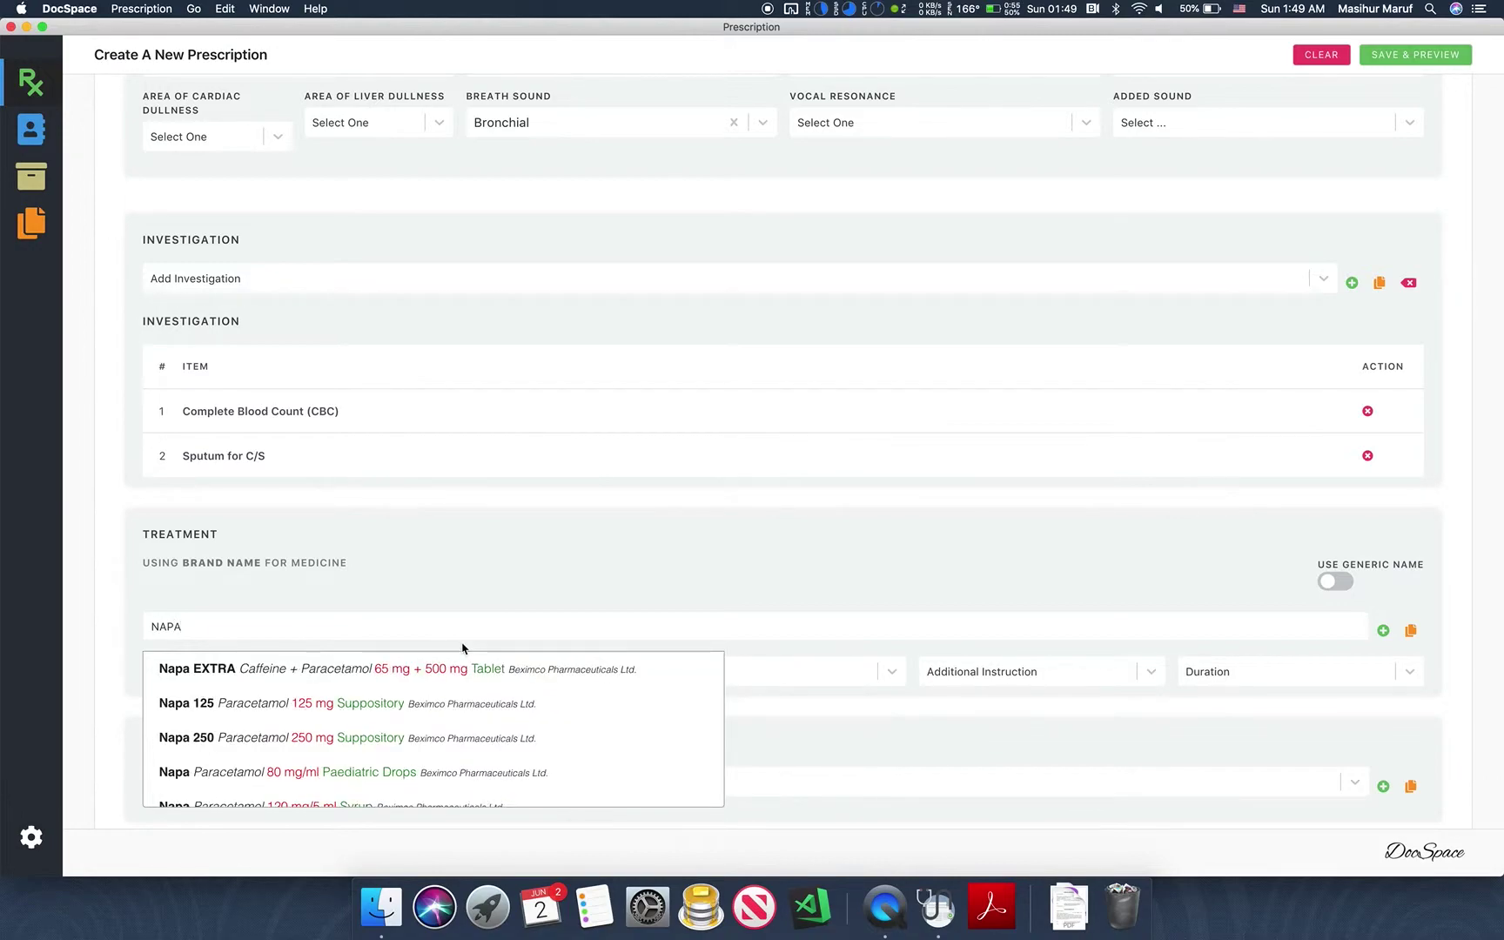
{"action": "left_click", "coordinate": [438, 671]}
{"action": "left_click", "coordinate": [744, 677]}
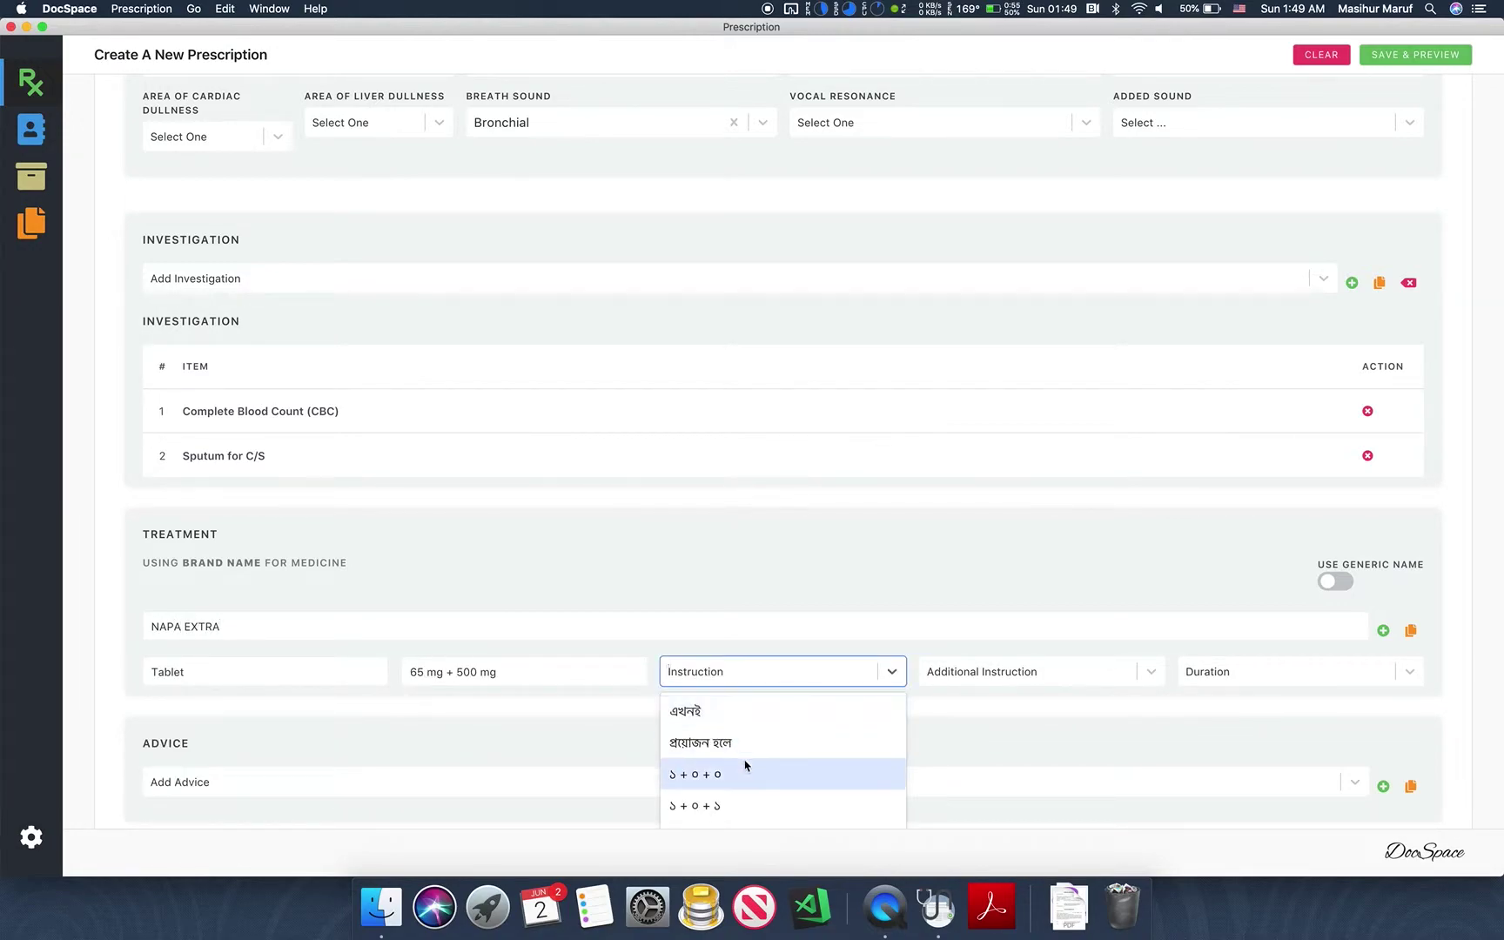
{"action": "scroll", "coordinate": [745, 775], "scroll_direction": "down", "scroll_amount": 2}
{"action": "left_click", "coordinate": [723, 719]}
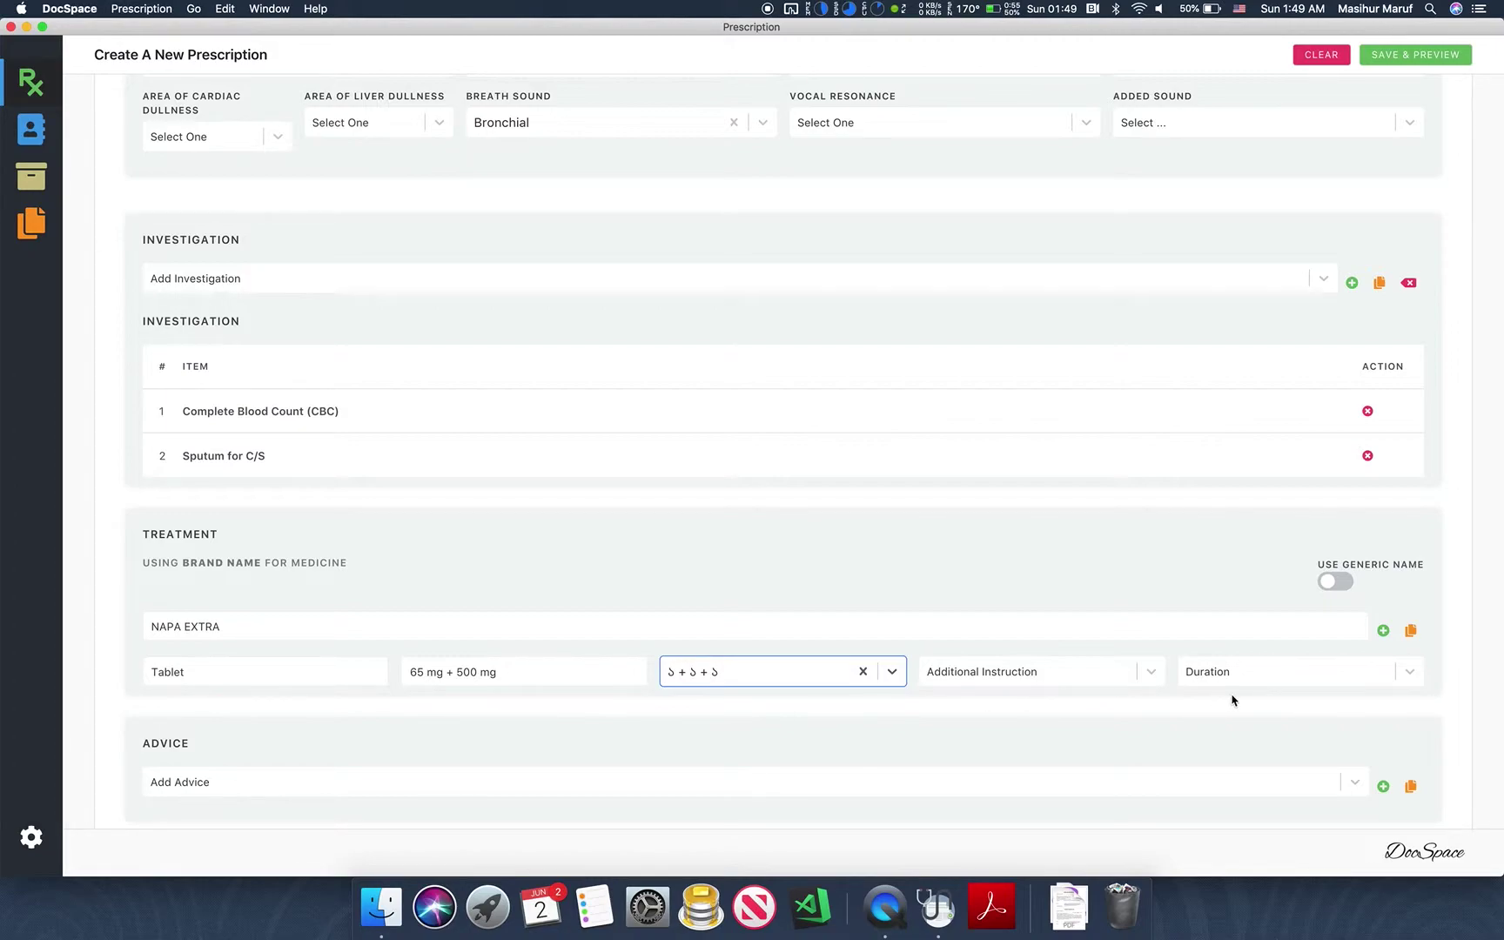
{"action": "left_click", "coordinate": [1255, 675]}
{"action": "scroll", "coordinate": [1228, 788], "scroll_direction": "down", "scroll_amount": 2}
{"action": "left_click", "coordinate": [1224, 804]}
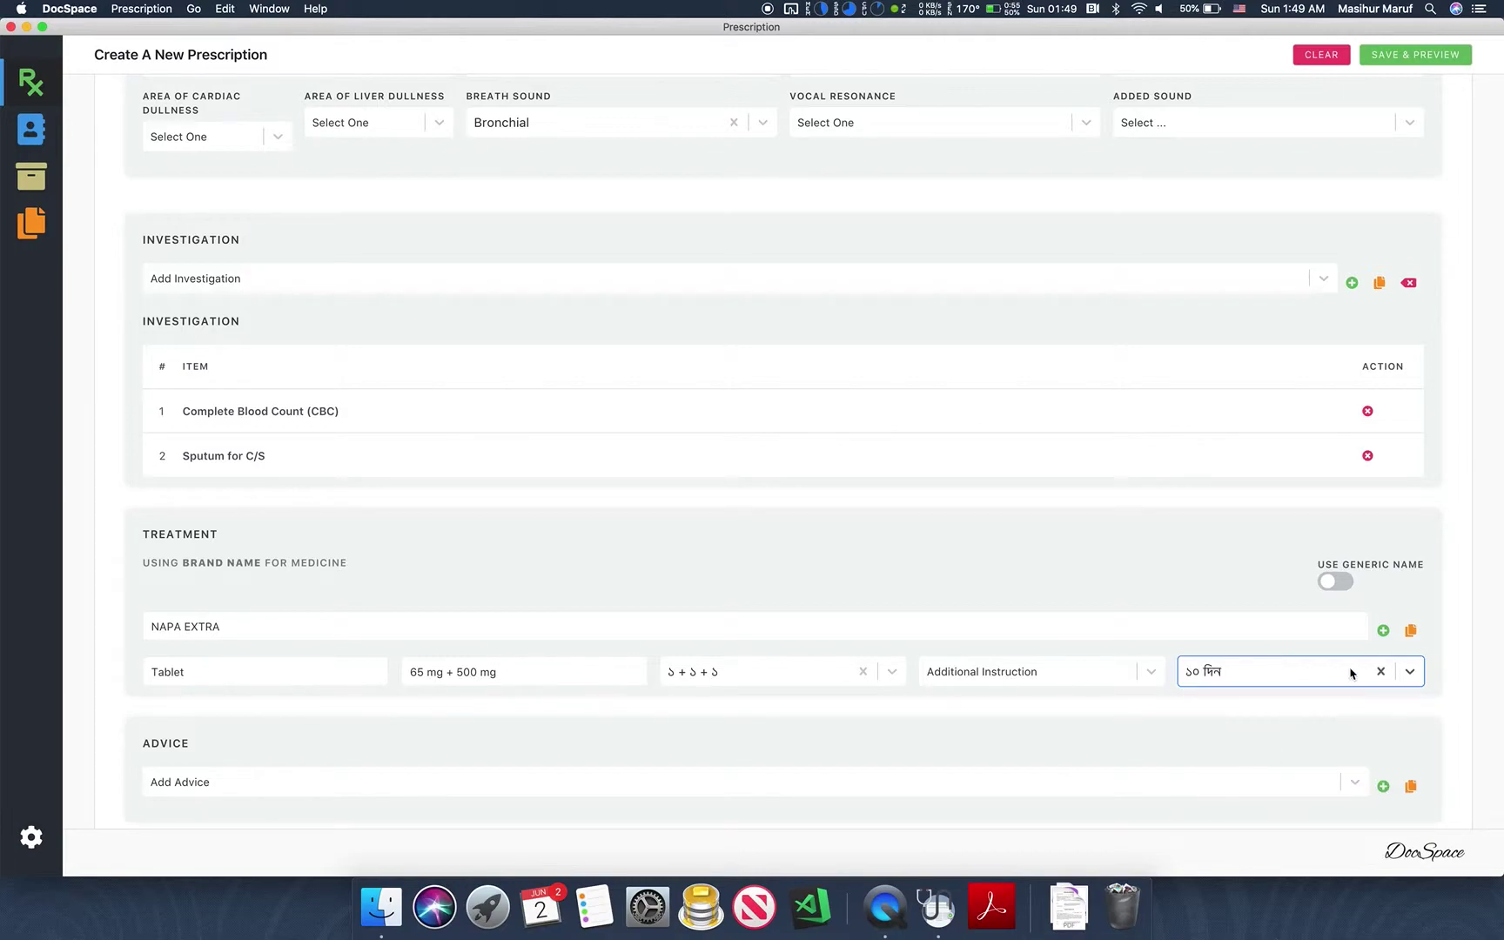
{"action": "left_click", "coordinate": [1383, 630]}
- Add Alcet 5 mg tablet to the treatment with instruction ১ + ০ + ১ and duration ৭ দিন
{"action": "scroll", "coordinate": [836, 651], "scroll_direction": "down", "scroll_amount": 3}
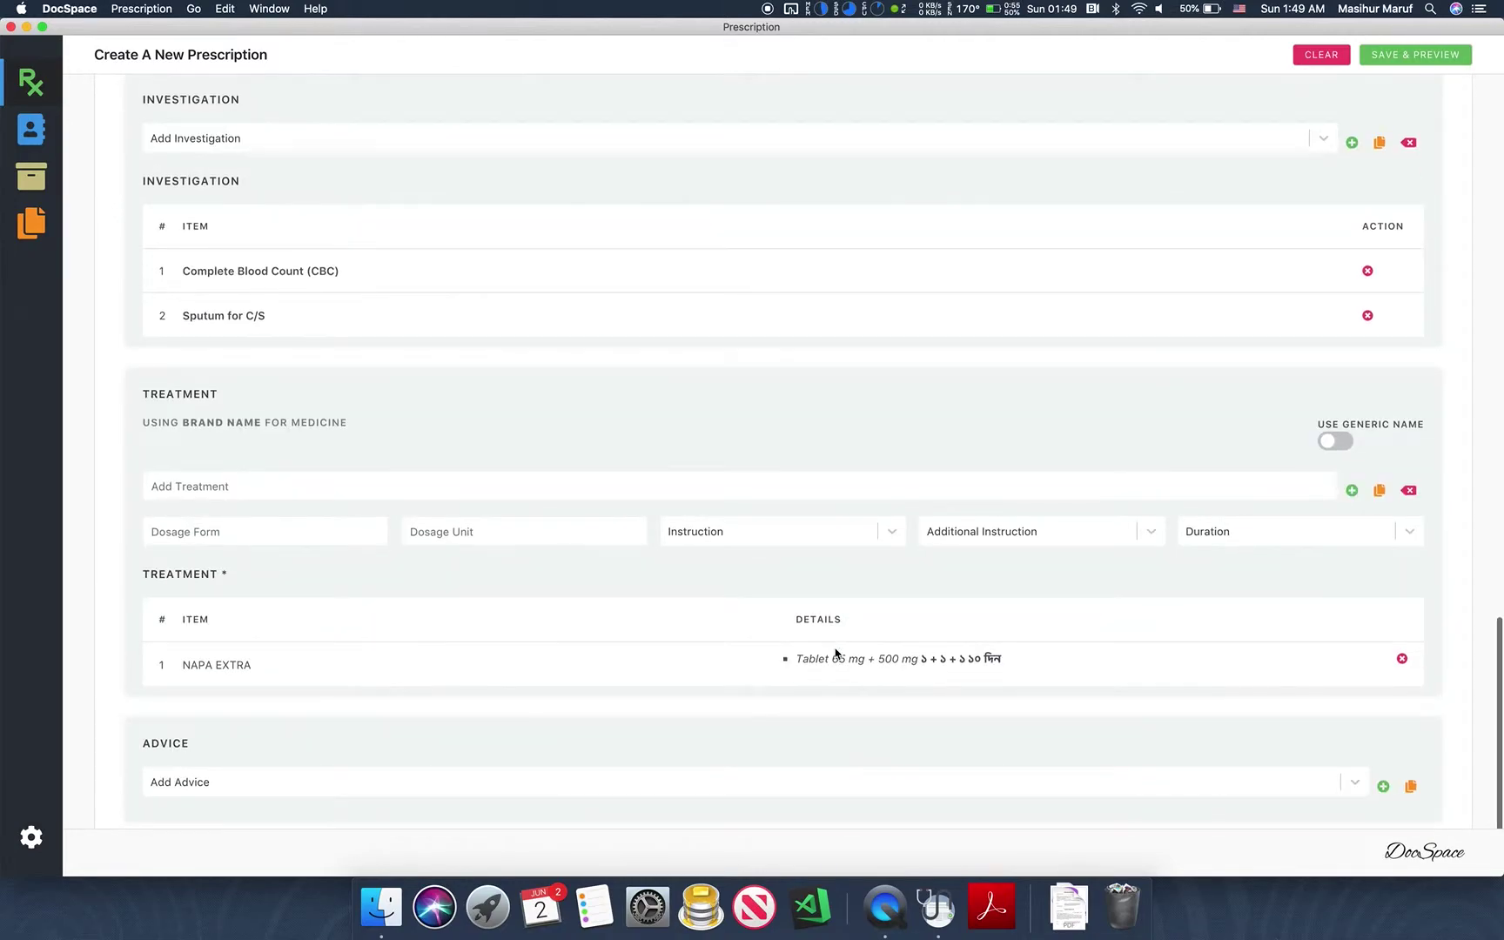
{"action": "left_click", "coordinate": [233, 487]}
{"action": "type", "text": "Alcet"}
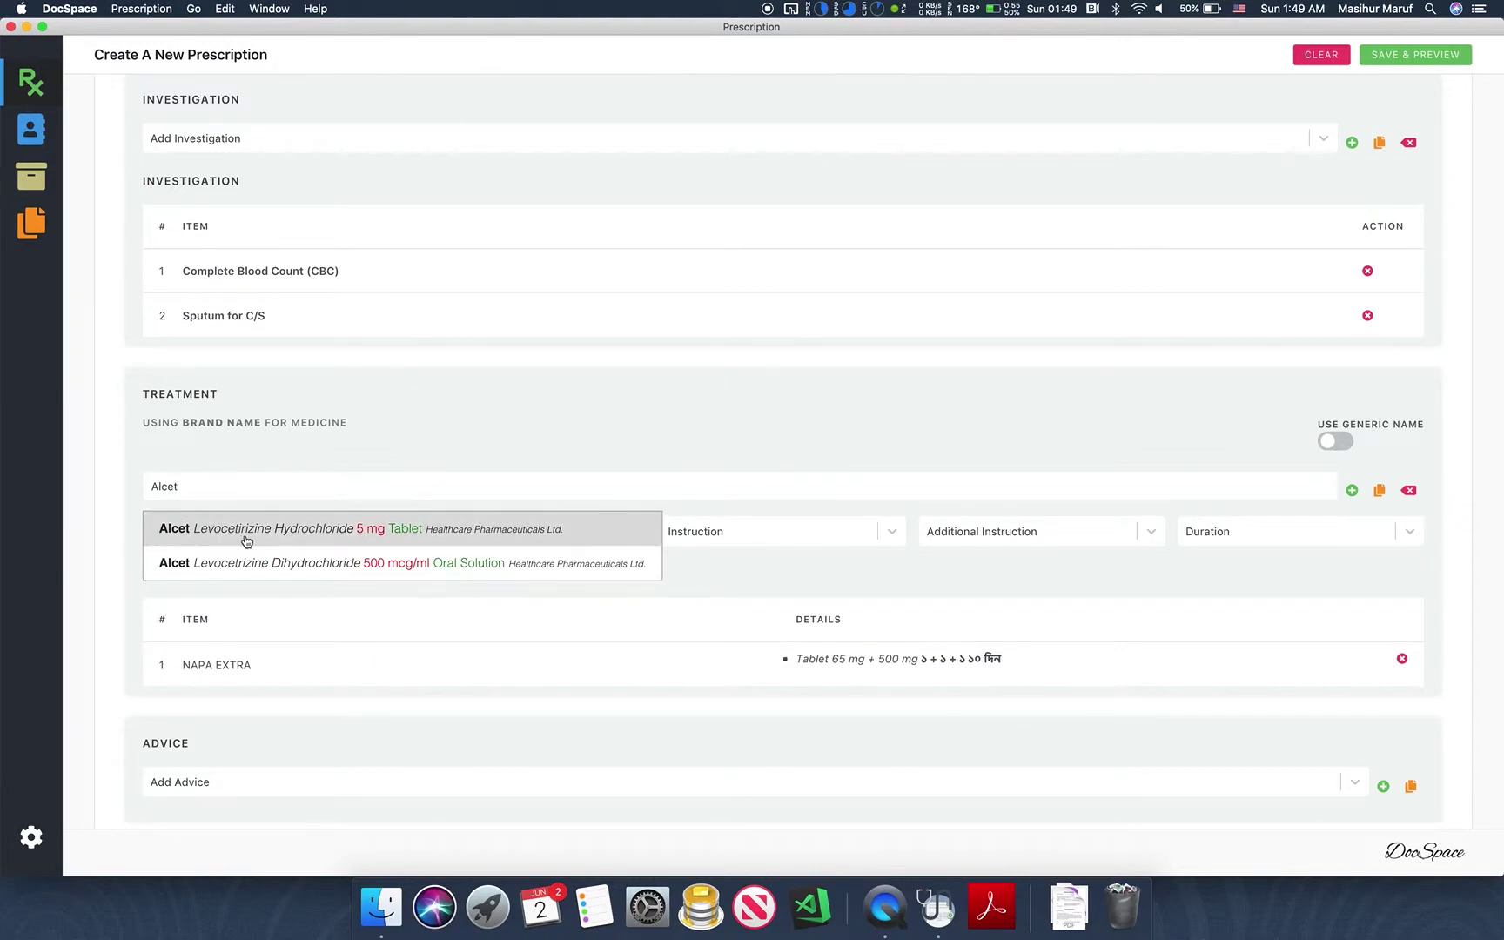
{"action": "left_click", "coordinate": [247, 540]}
{"action": "left_click", "coordinate": [886, 534]}
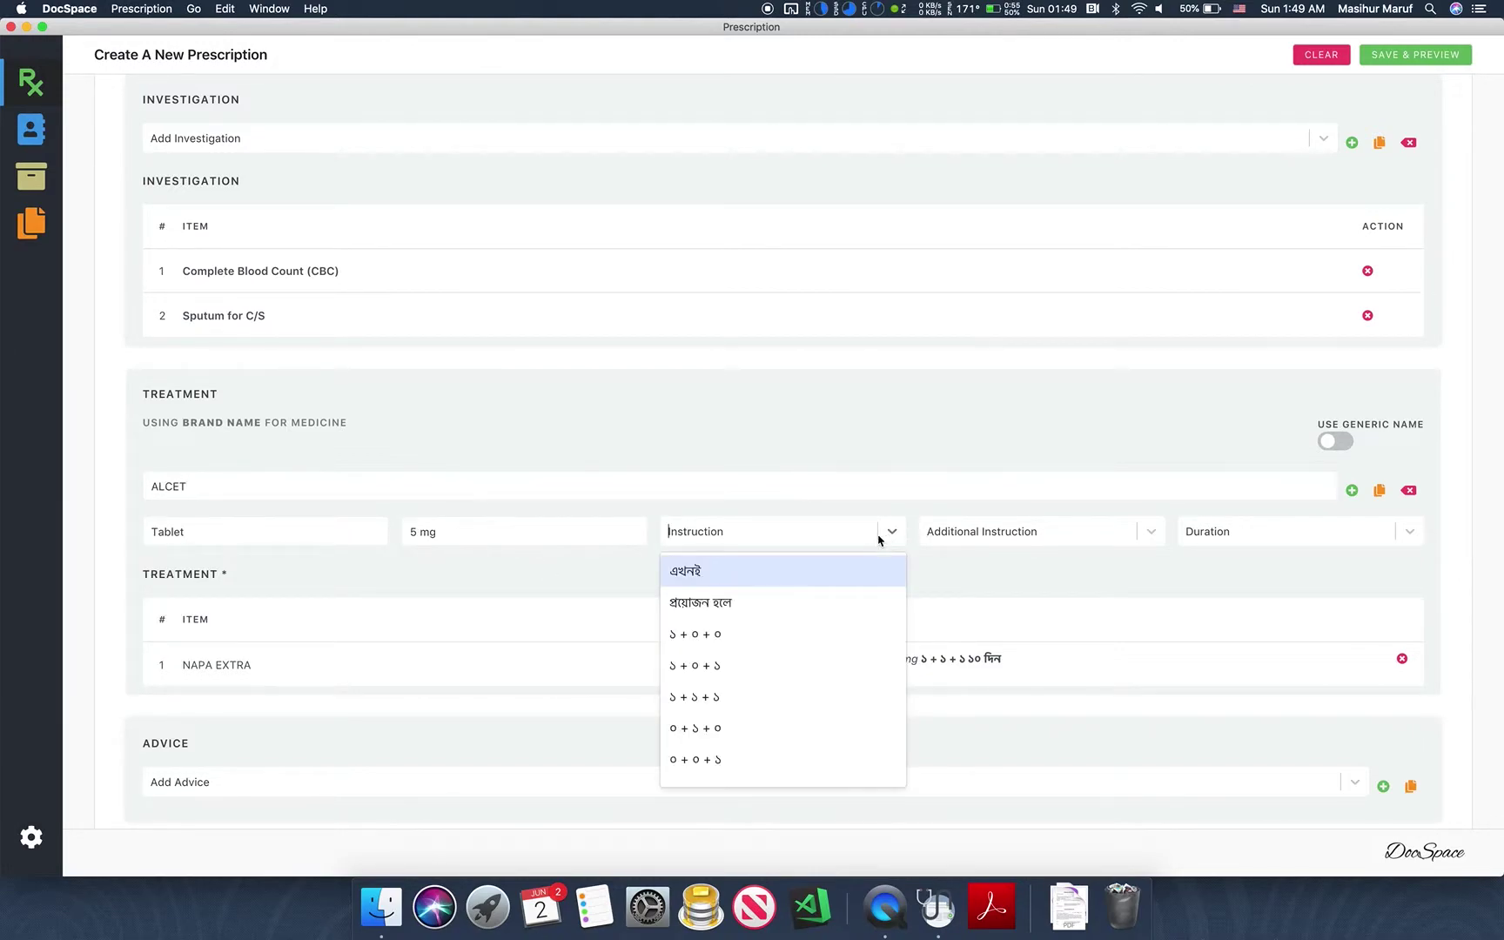
{"action": "left_click", "coordinate": [756, 676]}
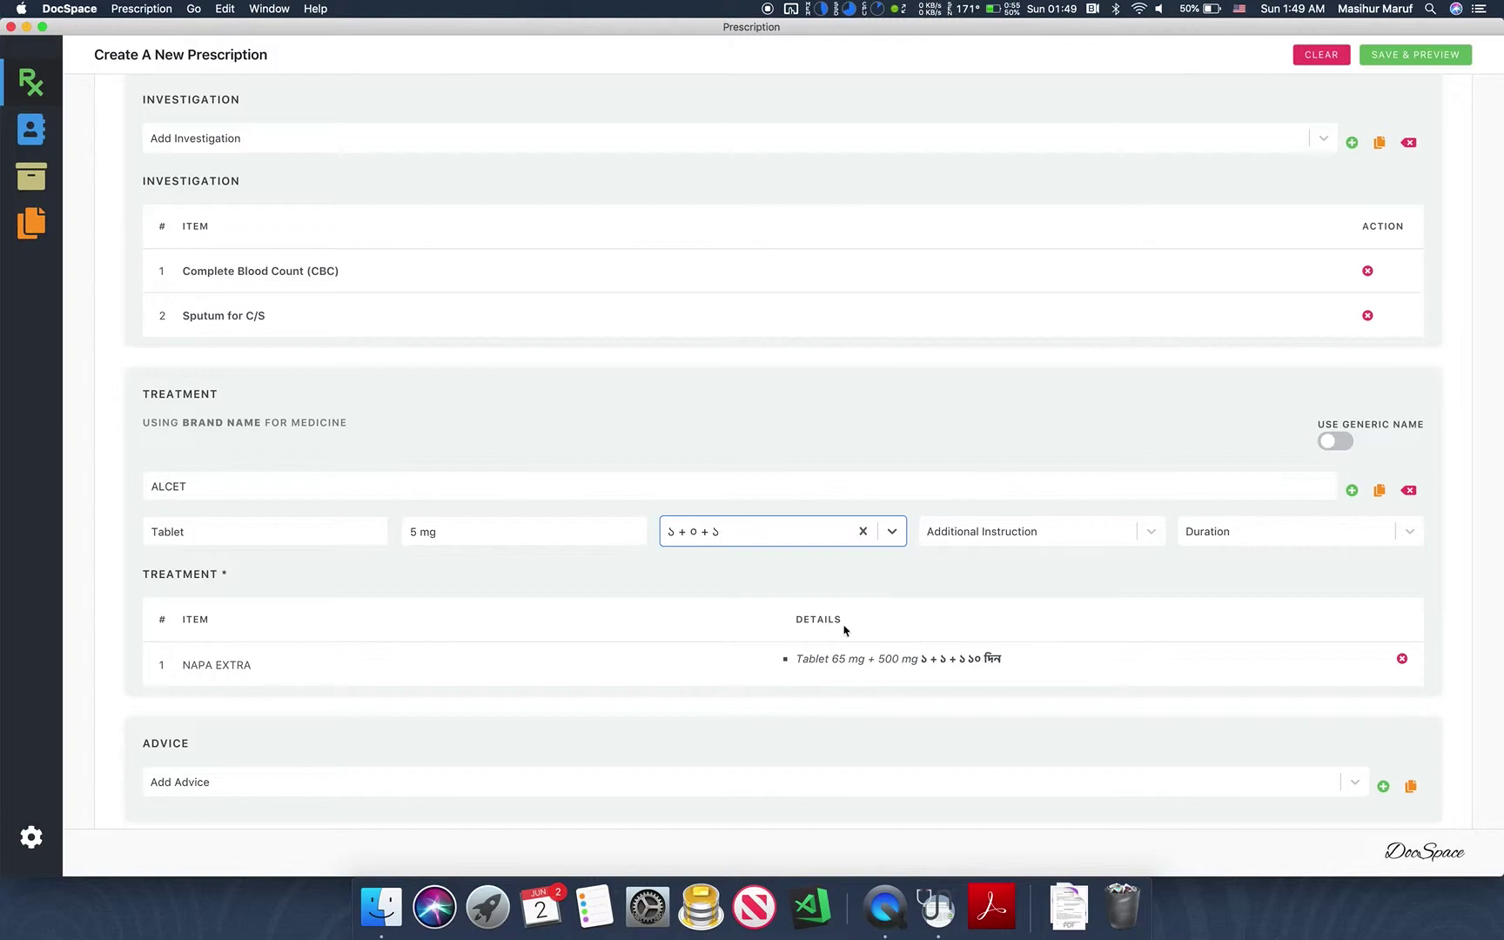
{"action": "left_click", "coordinate": [1247, 531]}
{"action": "left_click", "coordinate": [1217, 666]}
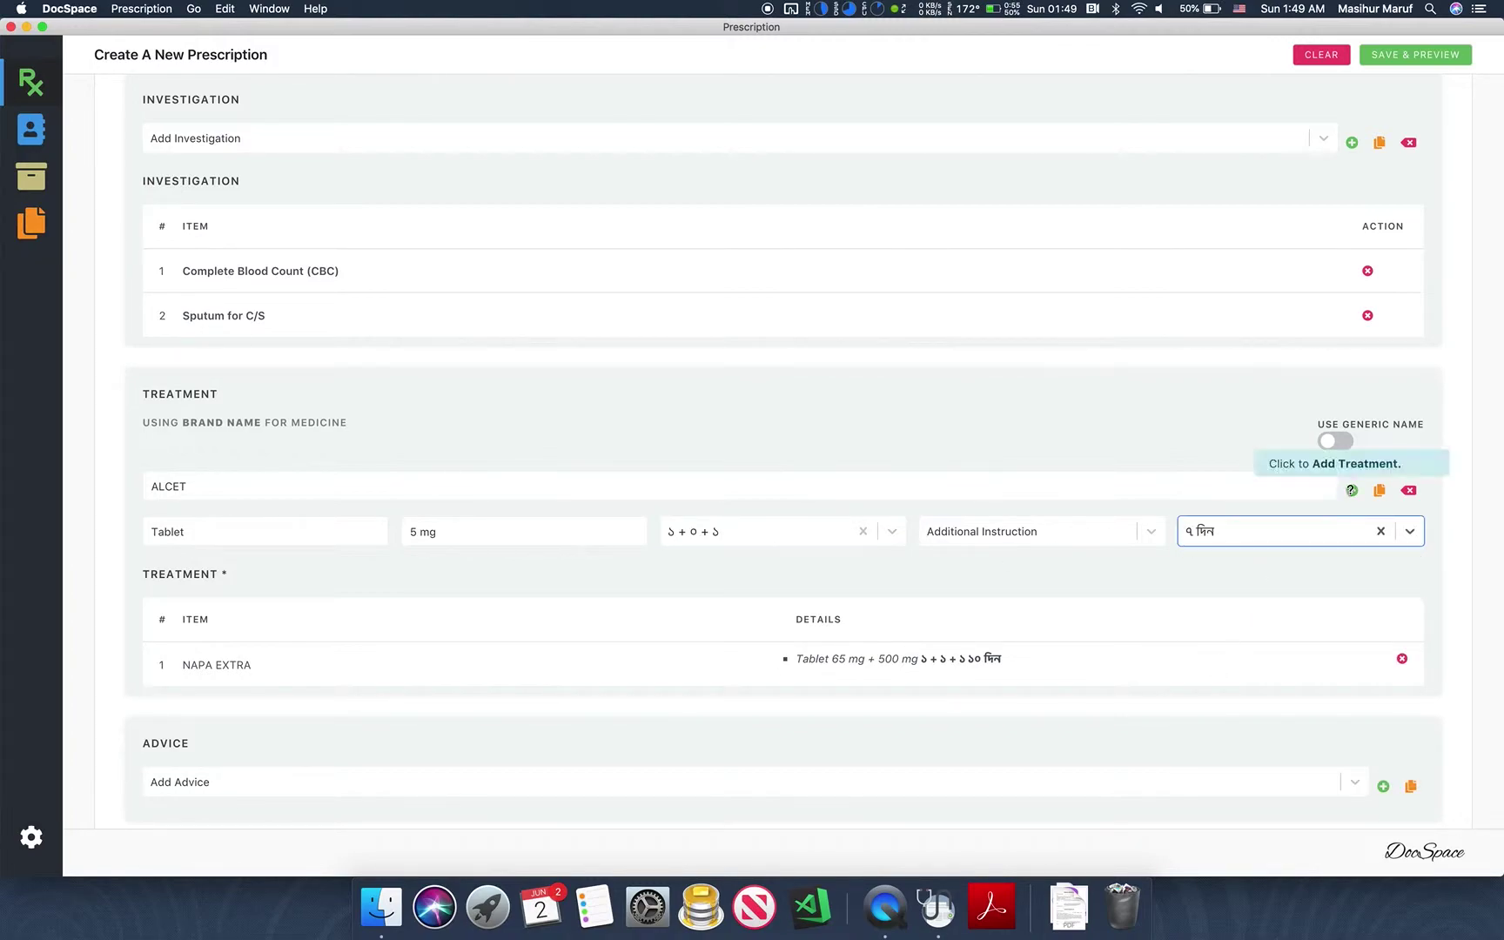
{"action": "left_click", "coordinate": [1352, 493]}
- Add the advice "গরম পানি পান করবেন" to the prescription
{"action": "scroll", "coordinate": [874, 677], "scroll_direction": "down", "scroll_amount": 1}
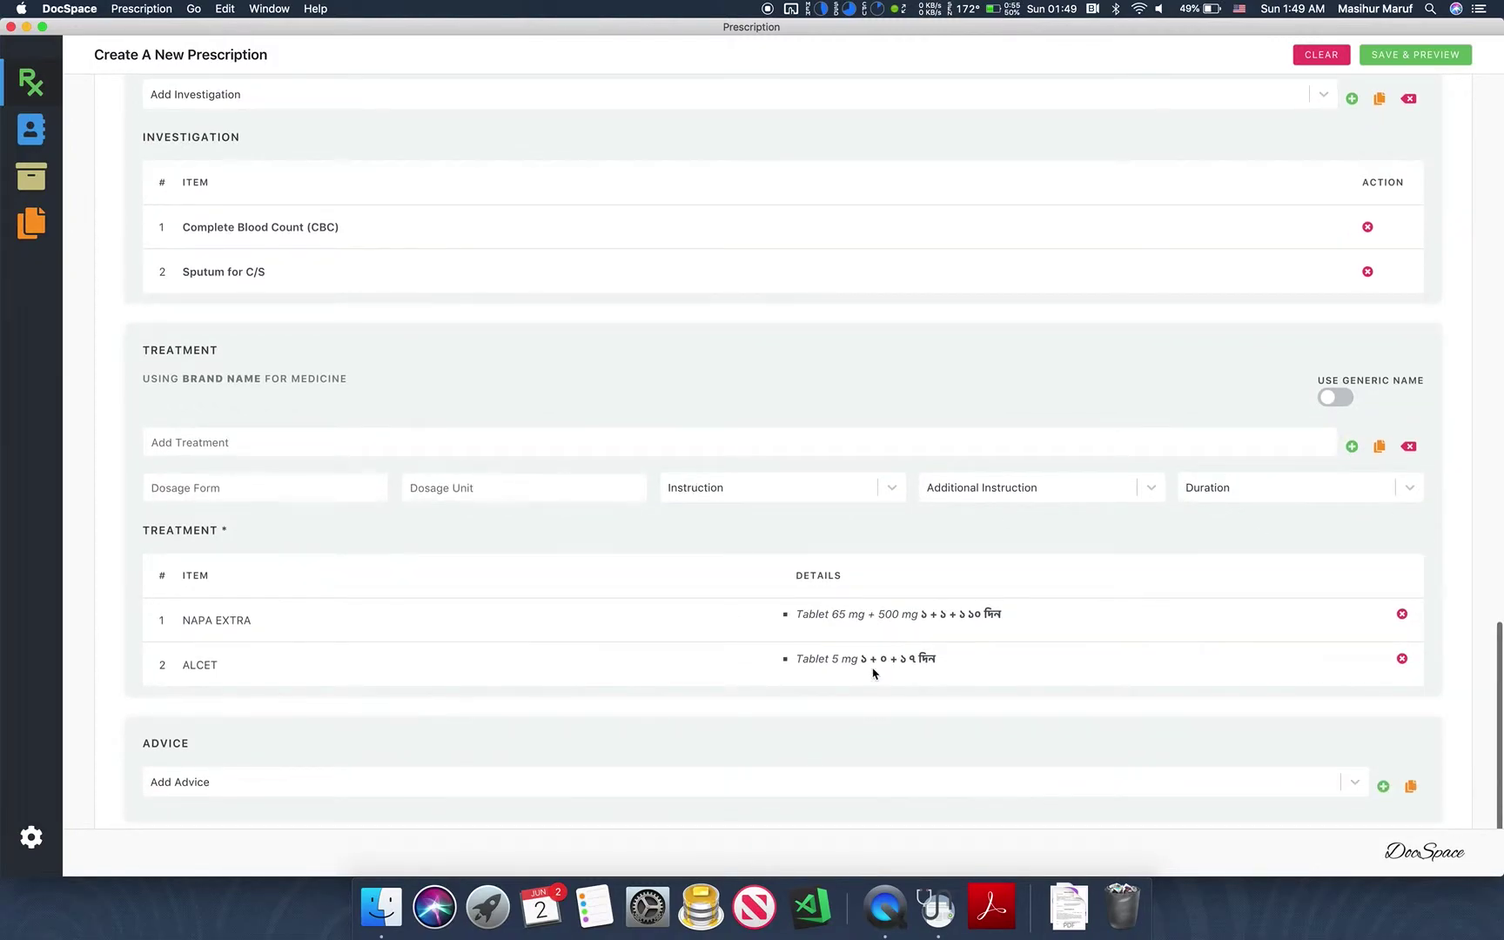
{"action": "left_click", "coordinate": [298, 783]}
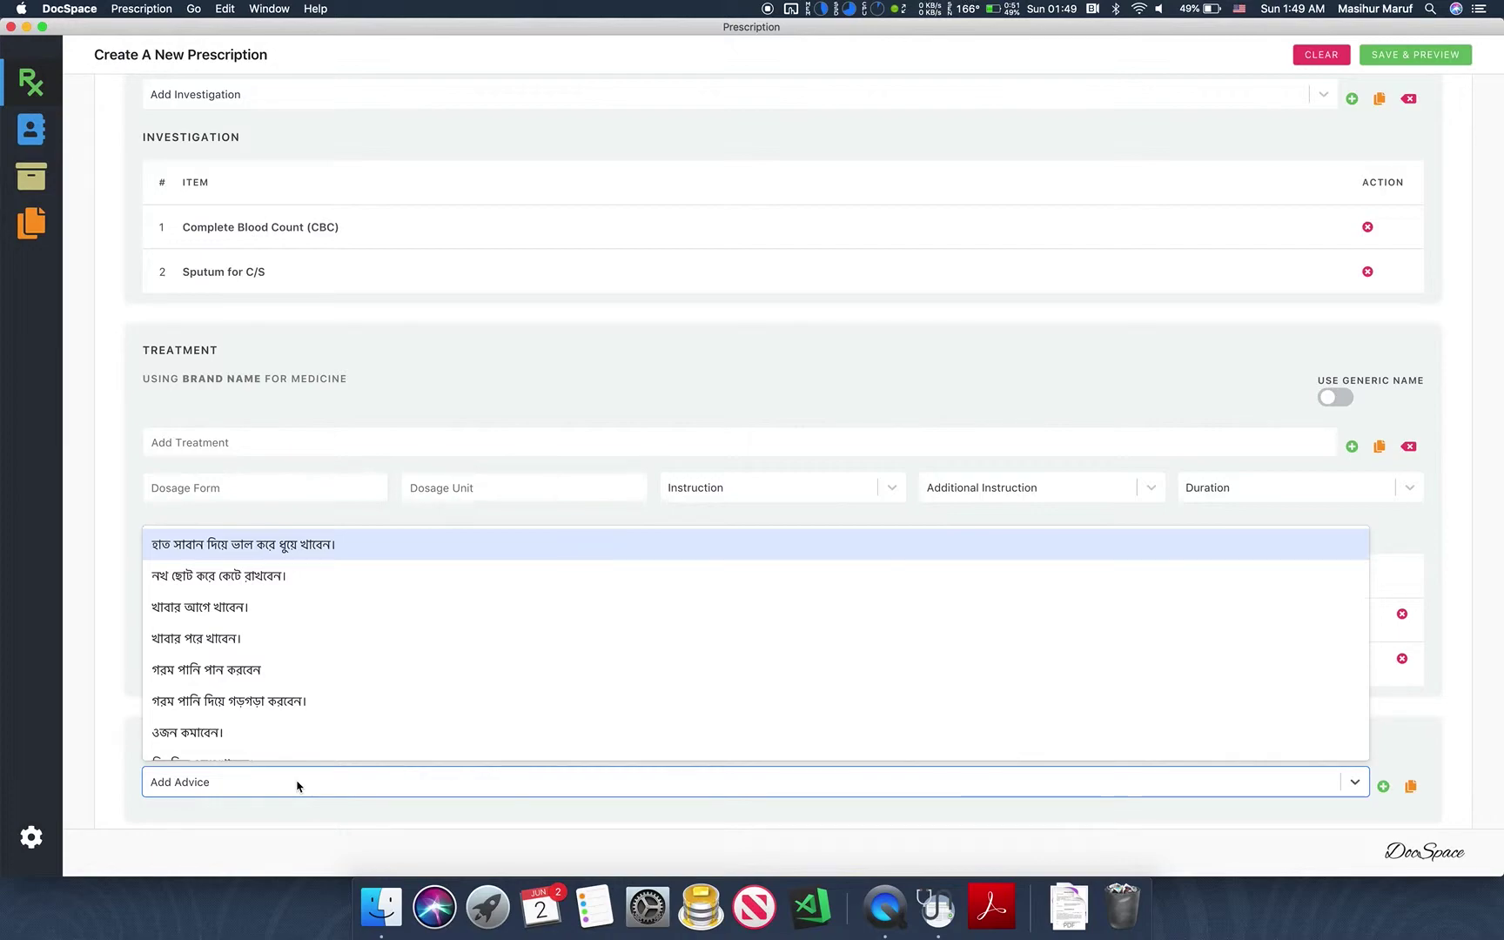
{"action": "left_click", "coordinate": [286, 677]}
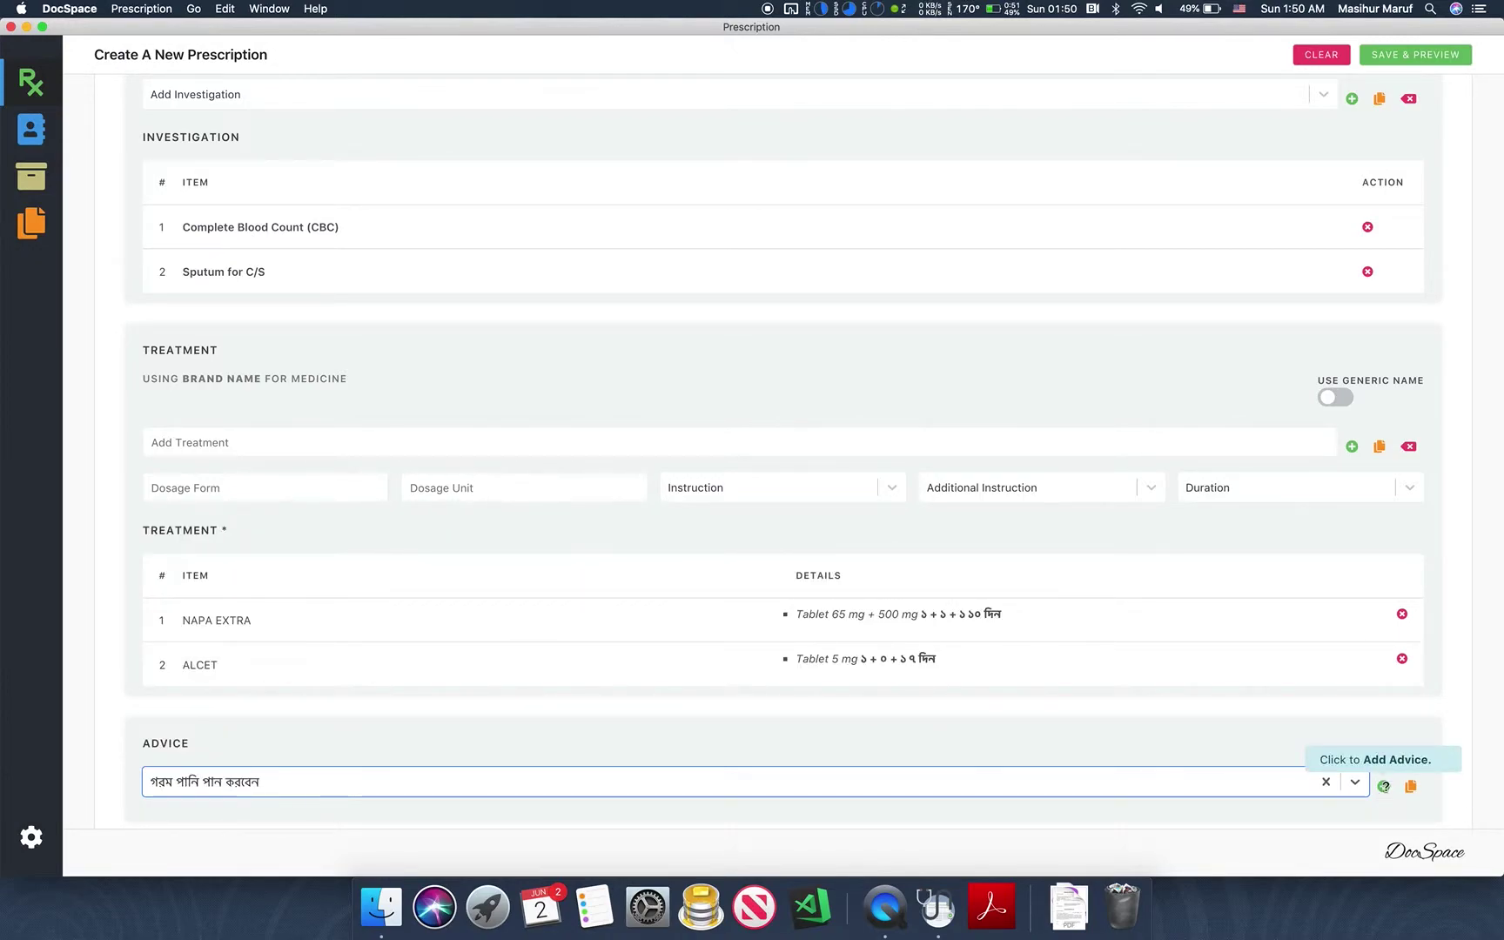
{"action": "left_click", "coordinate": [1384, 787]}
- Add "গরম পানি দিয়ে গড়গড়া করবেন।" as a second advice item
{"action": "scroll", "coordinate": [957, 714], "scroll_direction": "down", "scroll_amount": 3}
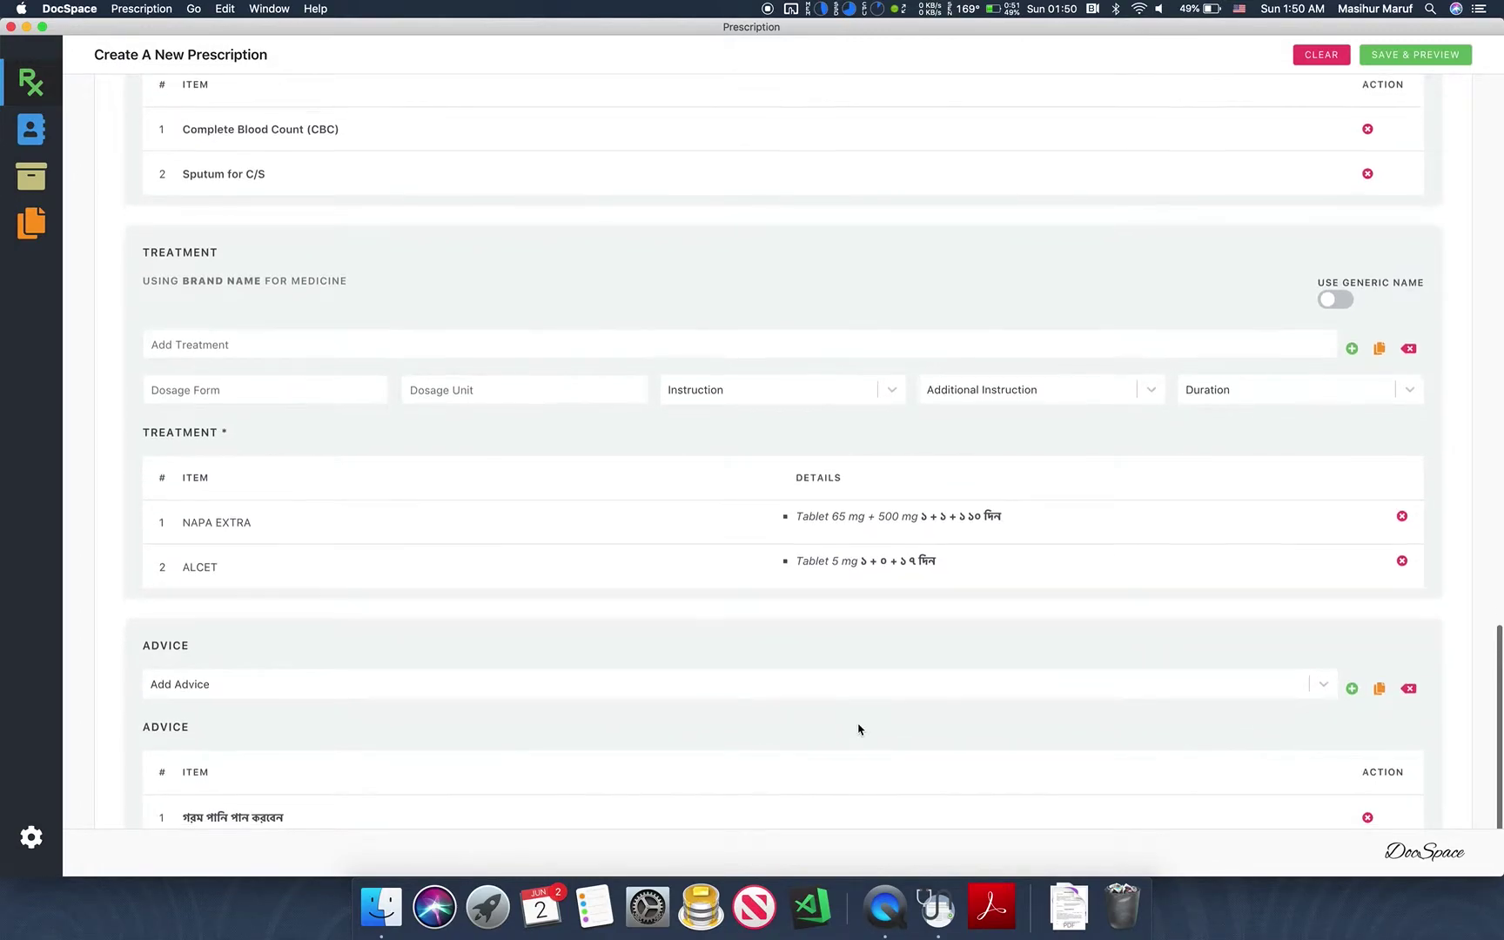
{"action": "left_click", "coordinate": [377, 660]}
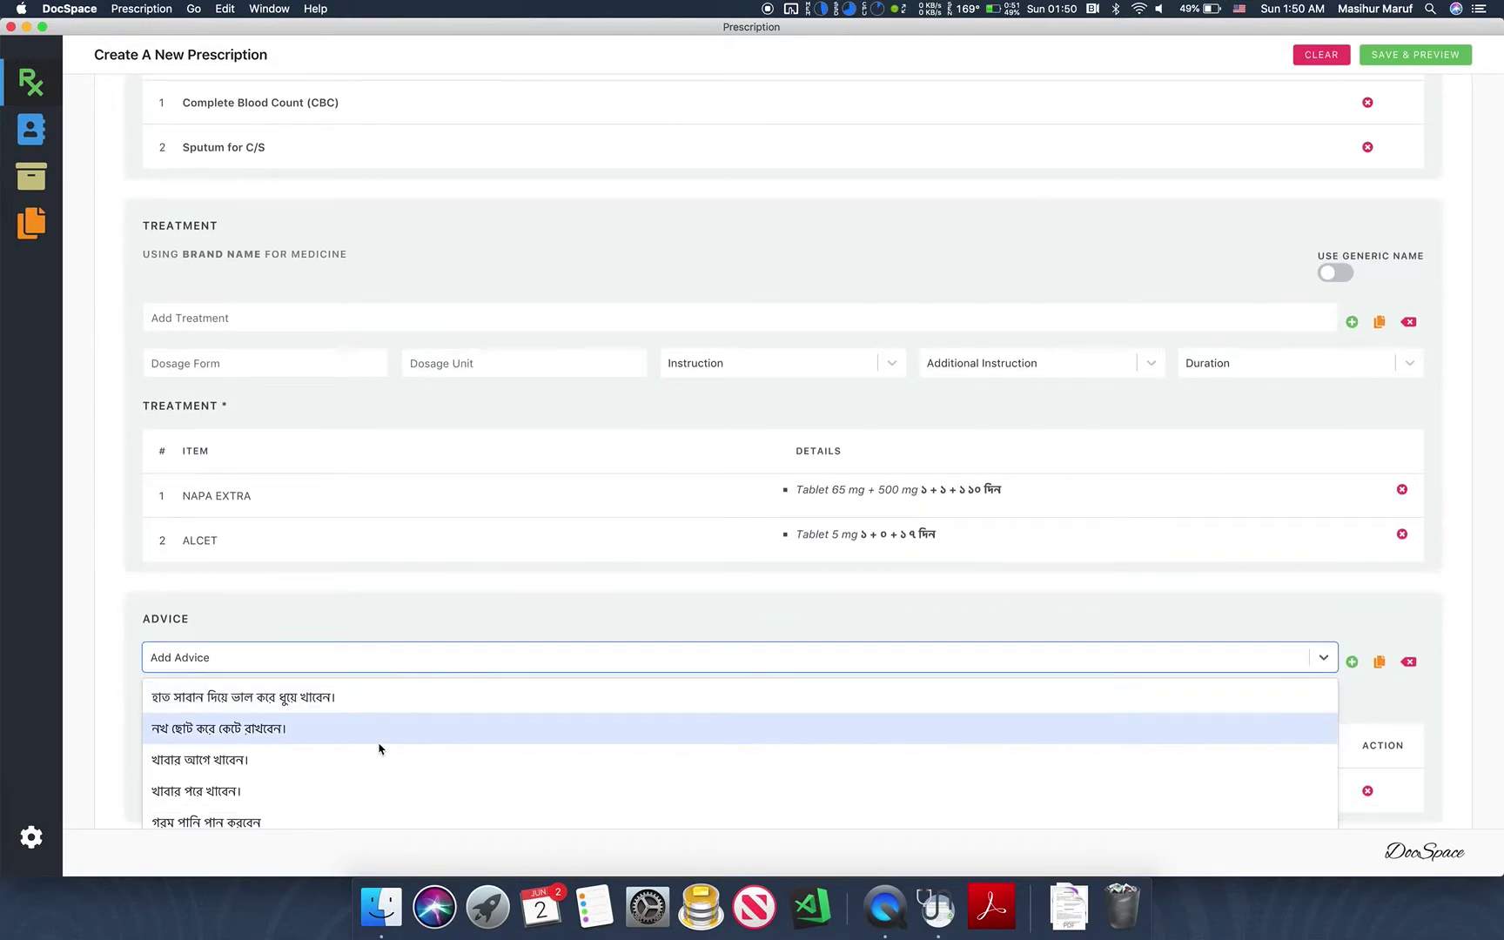
{"action": "scroll", "coordinate": [369, 790], "scroll_direction": "down", "scroll_amount": 1}
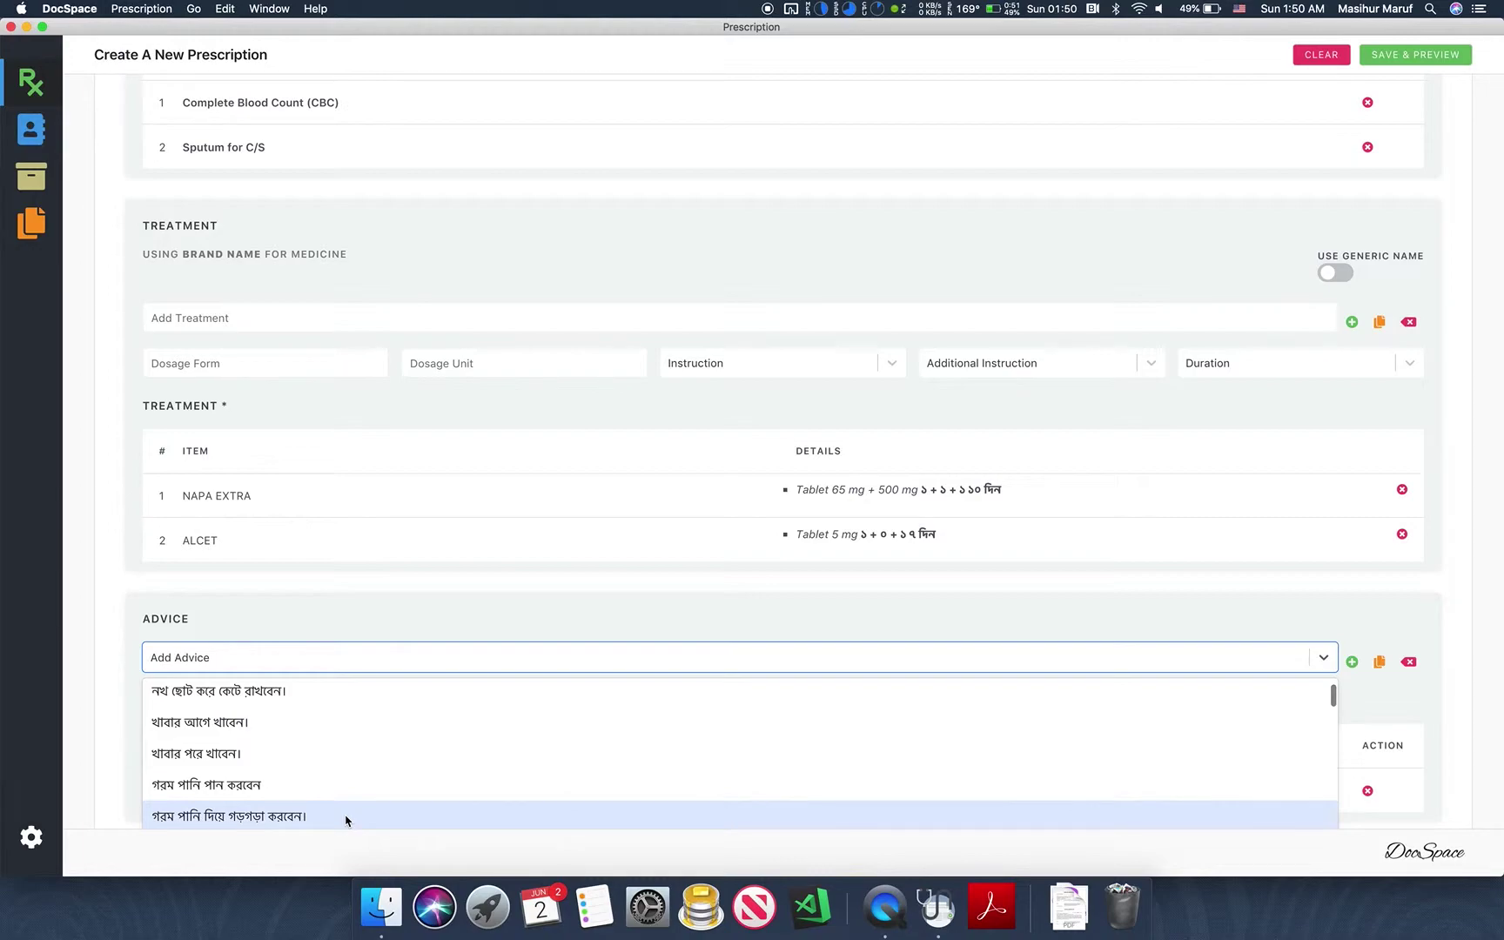
{"action": "left_click", "coordinate": [346, 816]}
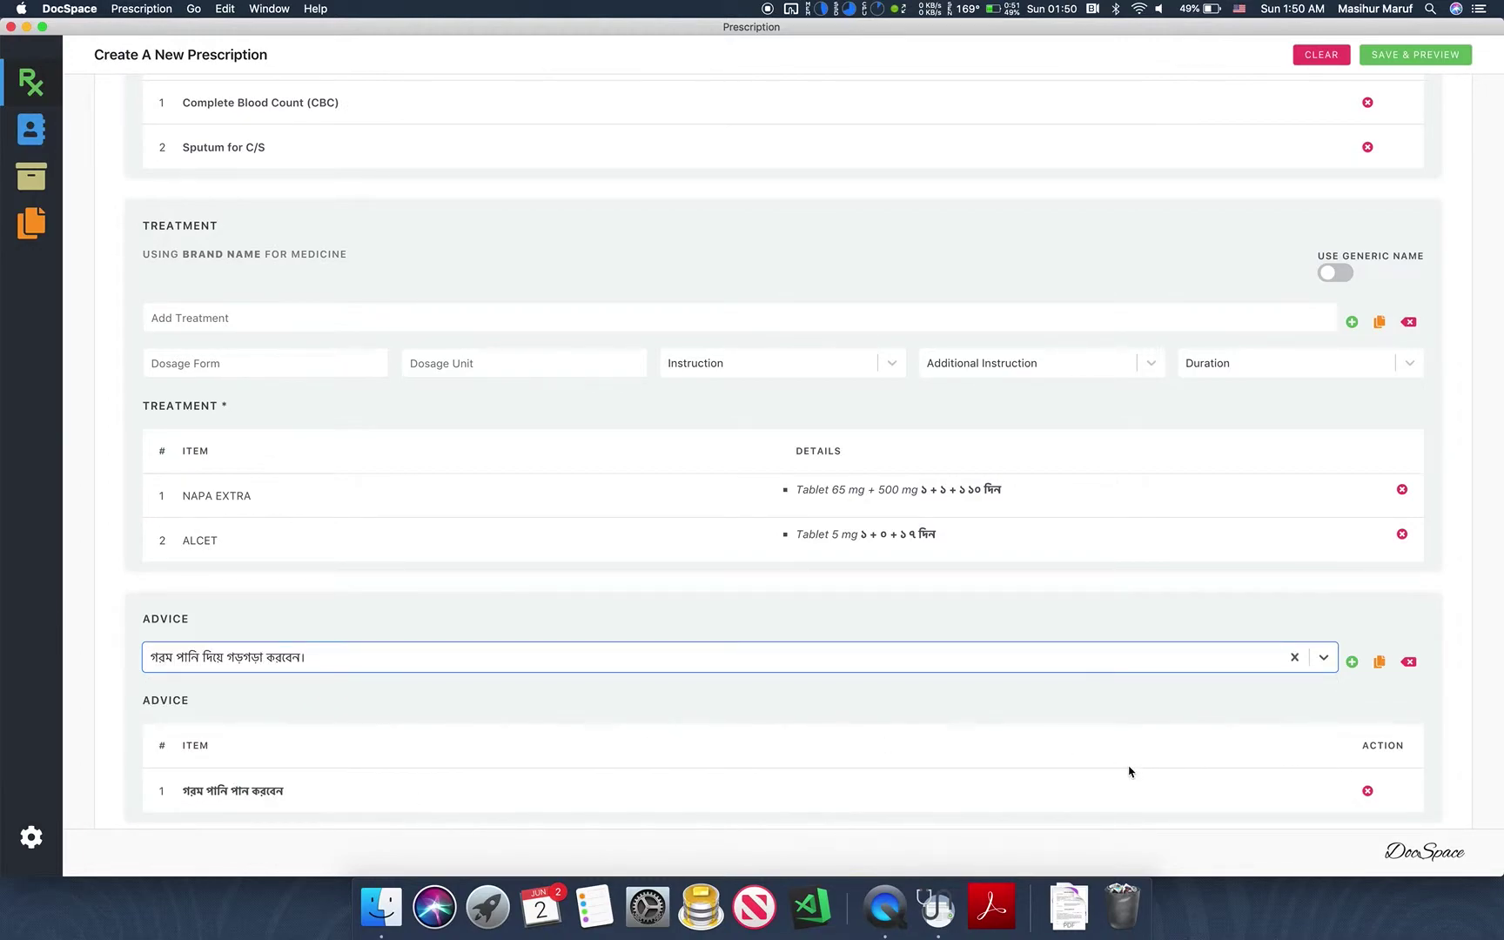
{"action": "left_click", "coordinate": [1353, 664]}
- Enable the Next Visit section in the form settings and collapse the settings again
{"action": "scroll", "coordinate": [1125, 657], "scroll_direction": "down", "scroll_amount": 1}
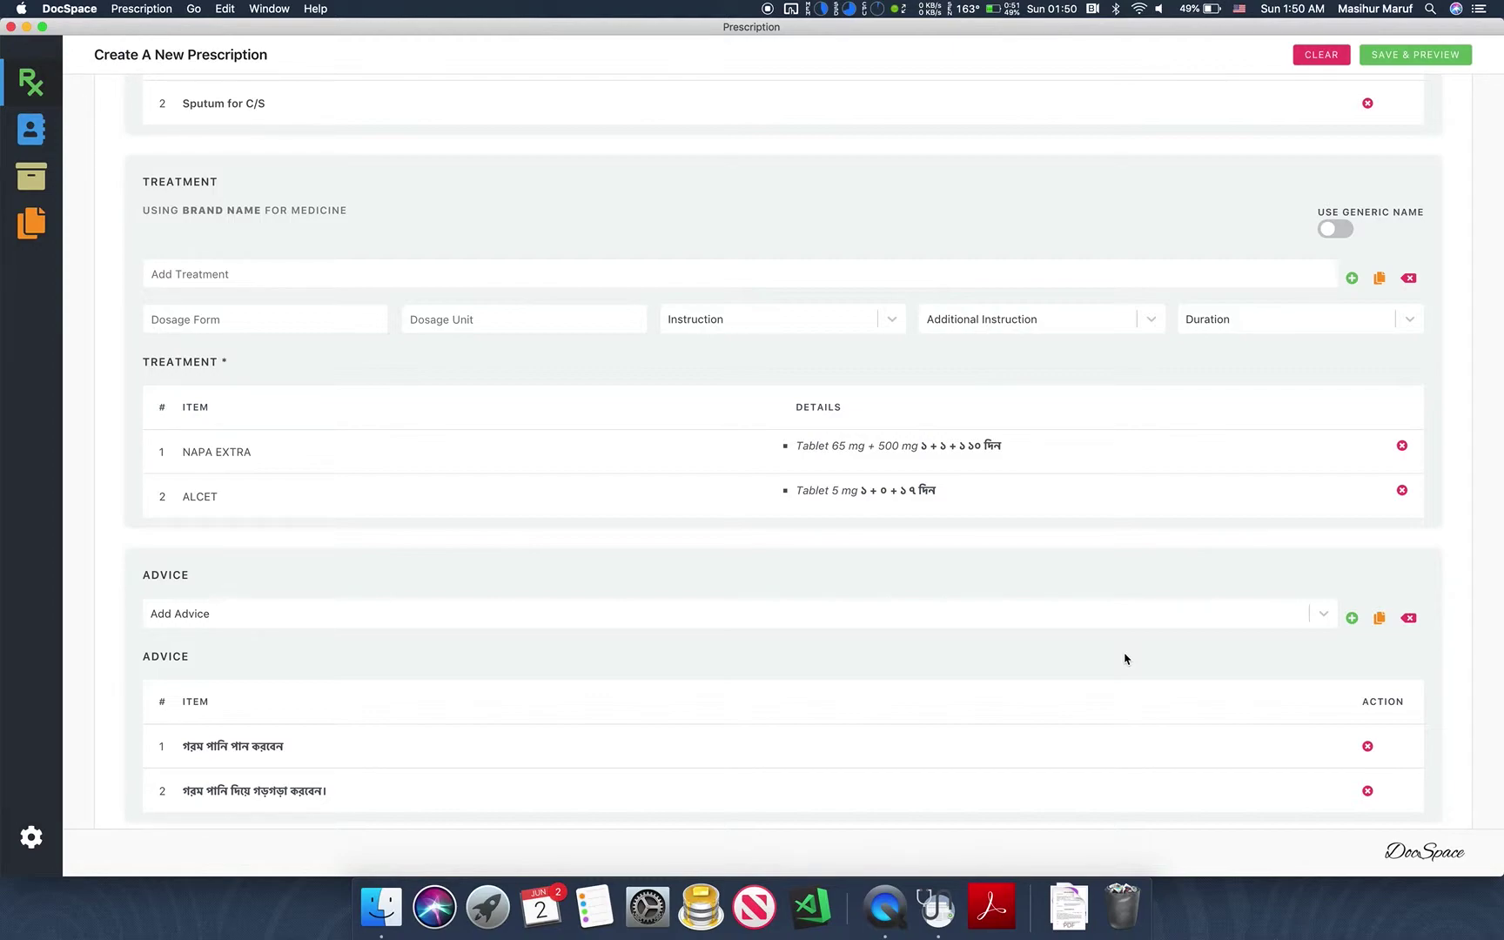
{"action": "scroll", "coordinate": [1125, 659], "scroll_direction": "up", "scroll_amount": 15}
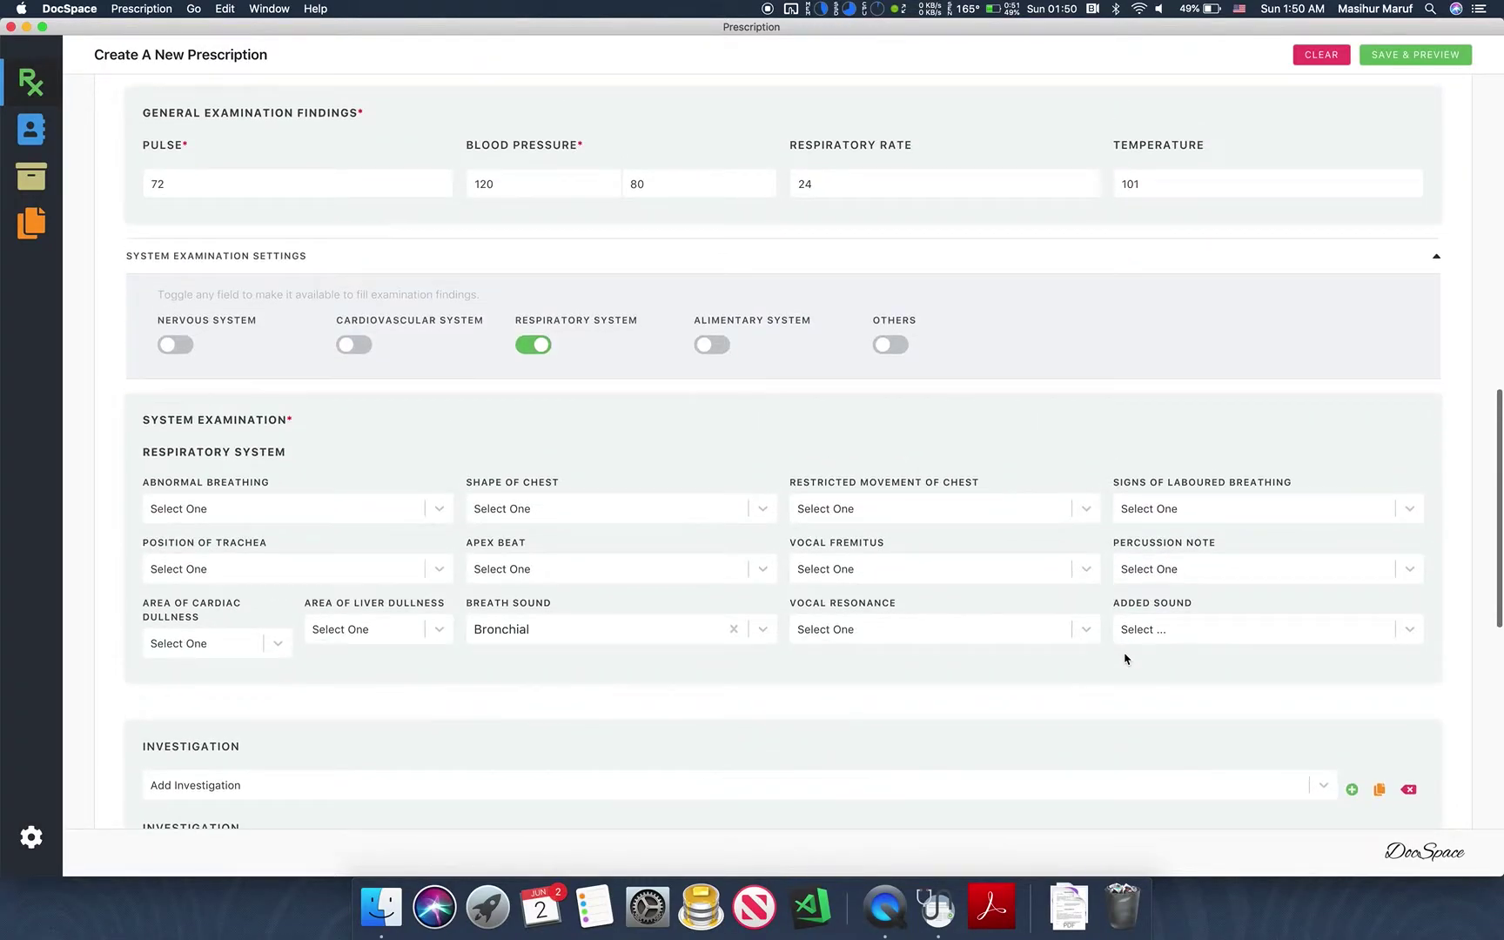
{"action": "scroll", "coordinate": [1125, 659], "scroll_direction": "up", "scroll_amount": 8}
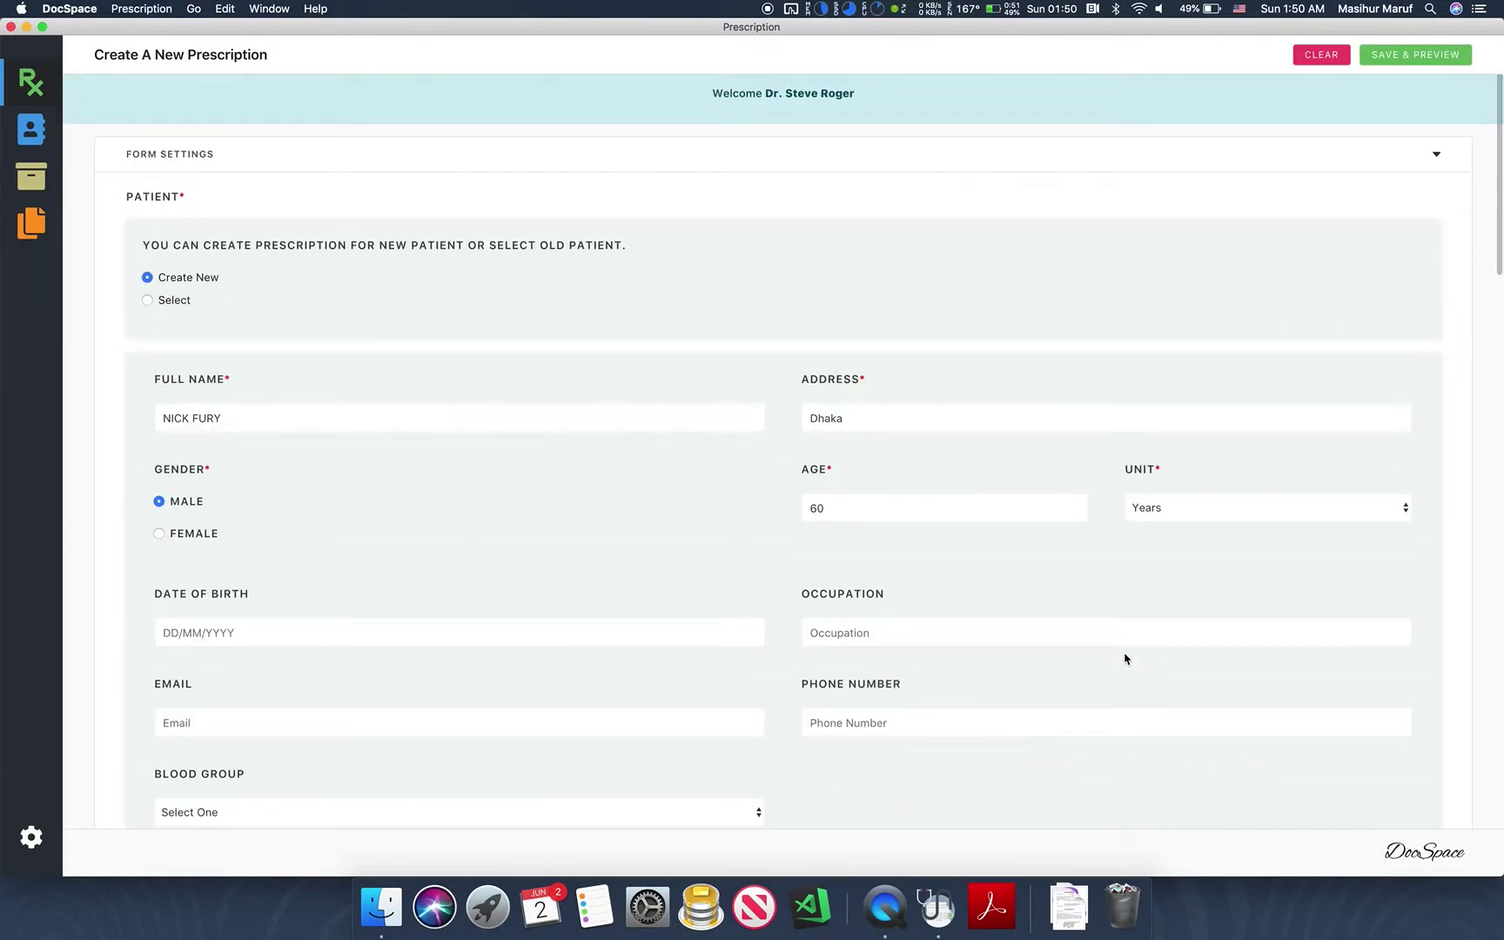
{"action": "left_click", "coordinate": [1079, 156]}
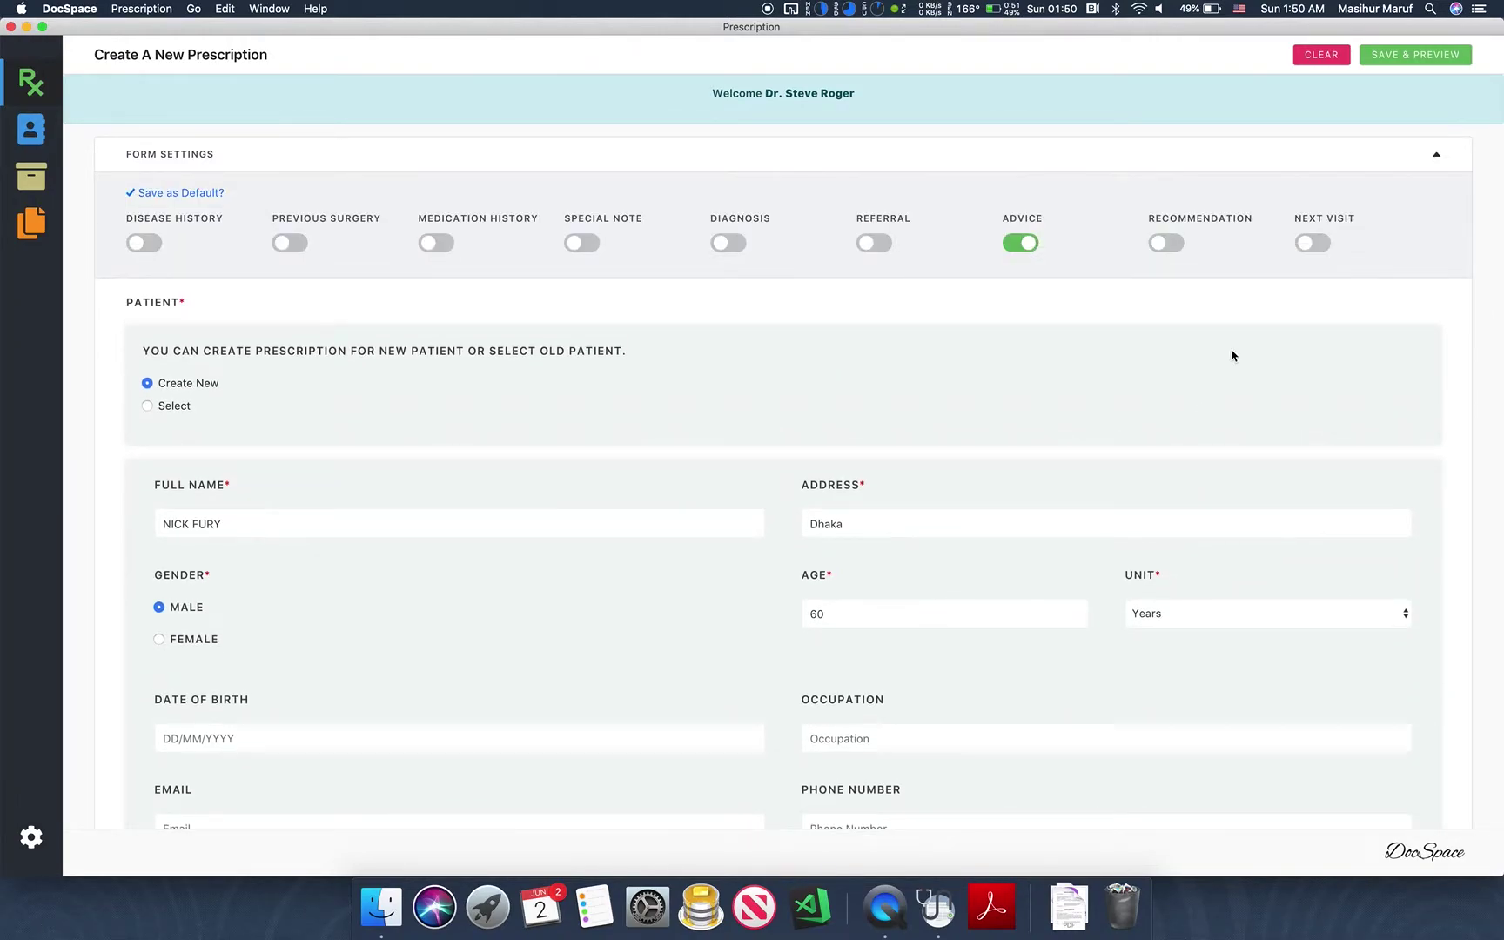
{"action": "left_click", "coordinate": [1314, 248]}
{"action": "left_click", "coordinate": [1136, 163]}
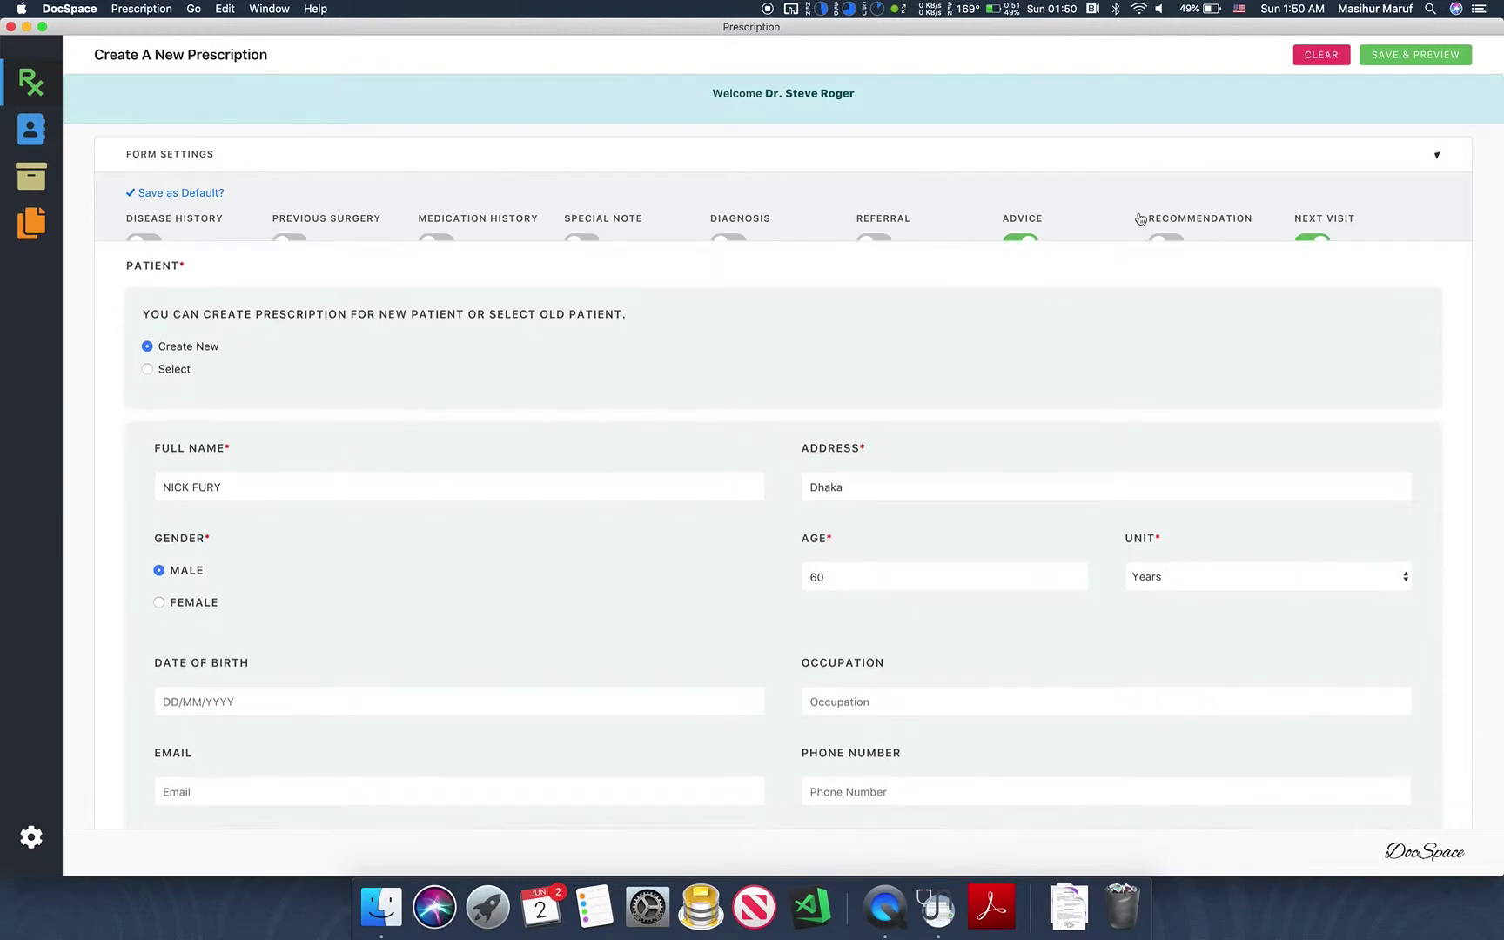
- View the custom date calendar for the next visit and close it without choosing a date
{"action": "scroll", "coordinate": [1171, 423], "scroll_direction": "down", "scroll_amount": 15}
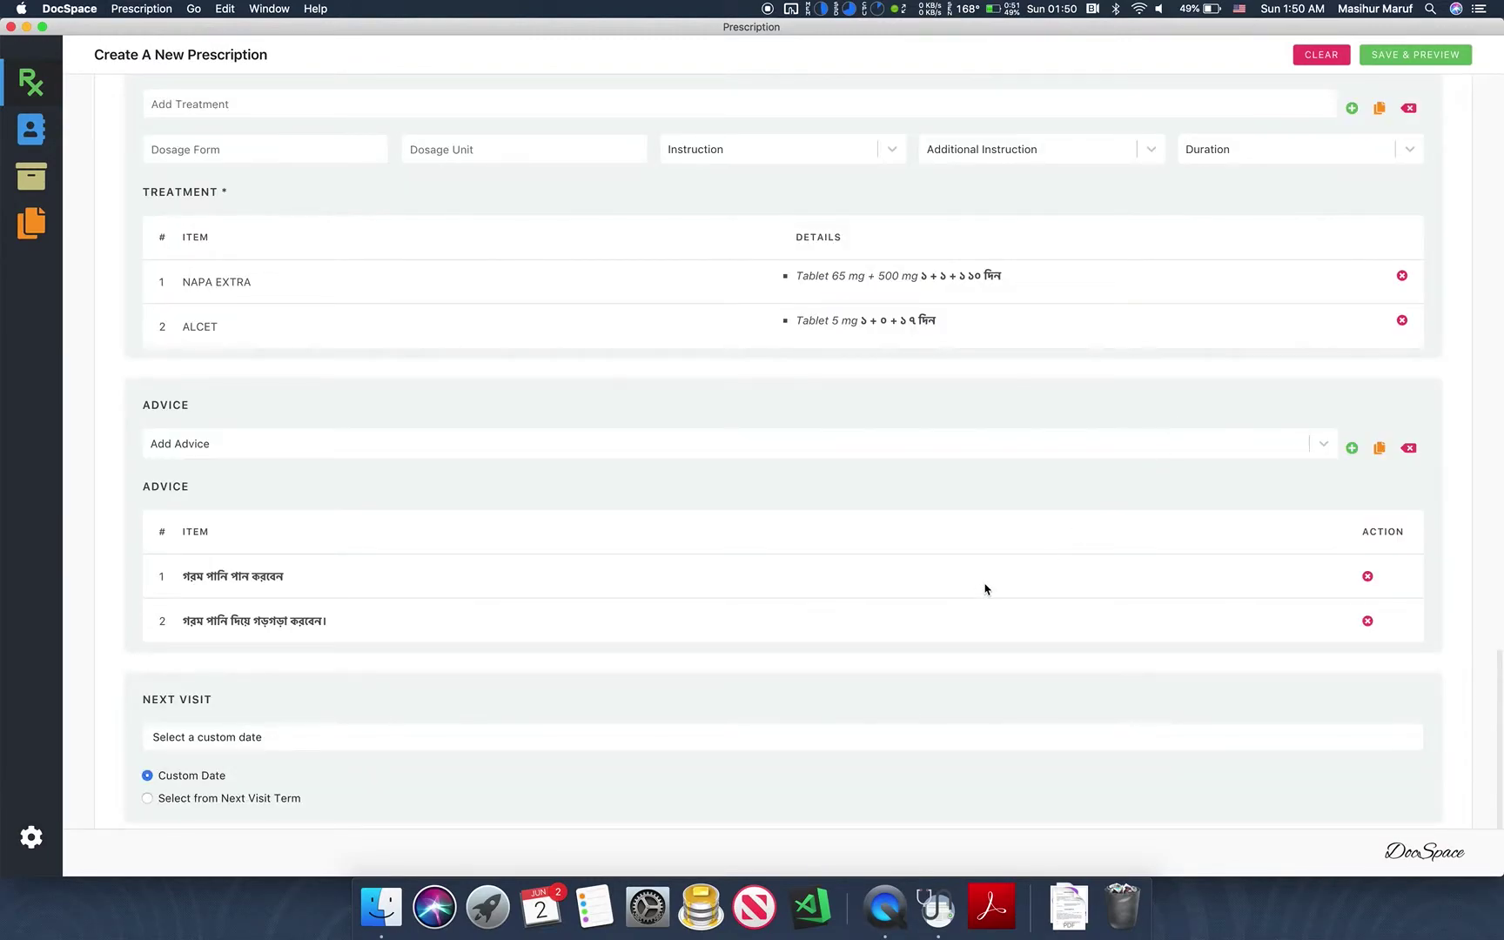
{"action": "scroll", "coordinate": [985, 590], "scroll_direction": "up", "scroll_amount": 1}
{"action": "scroll", "coordinate": [984, 589], "scroll_direction": "down", "scroll_amount": 1}
{"action": "left_click", "coordinate": [348, 742]}
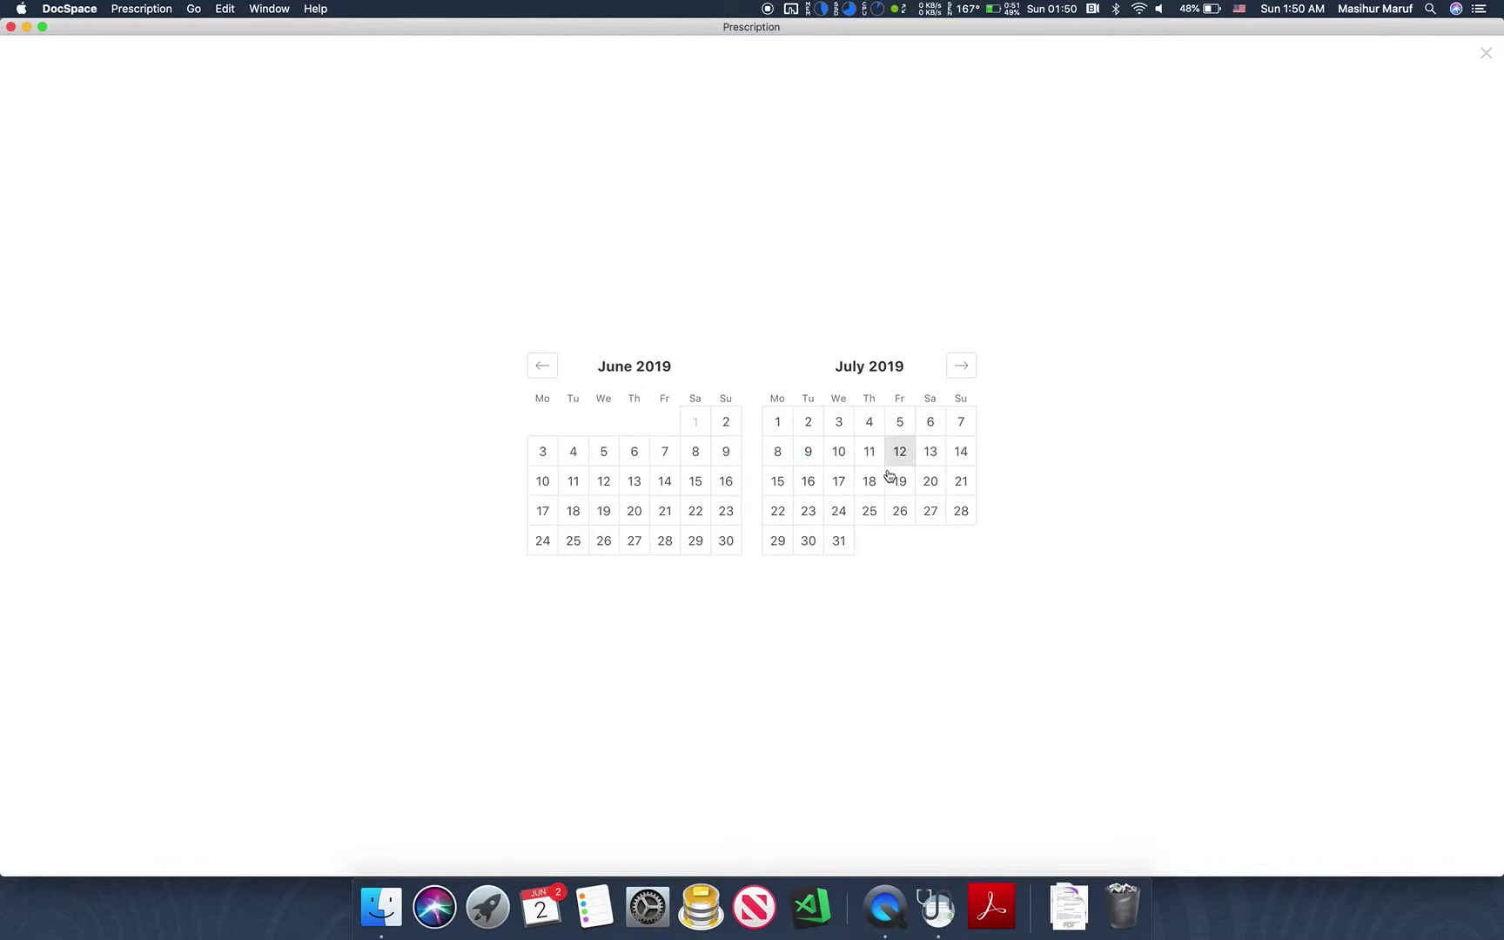
{"action": "left_click", "coordinate": [1481, 56]}
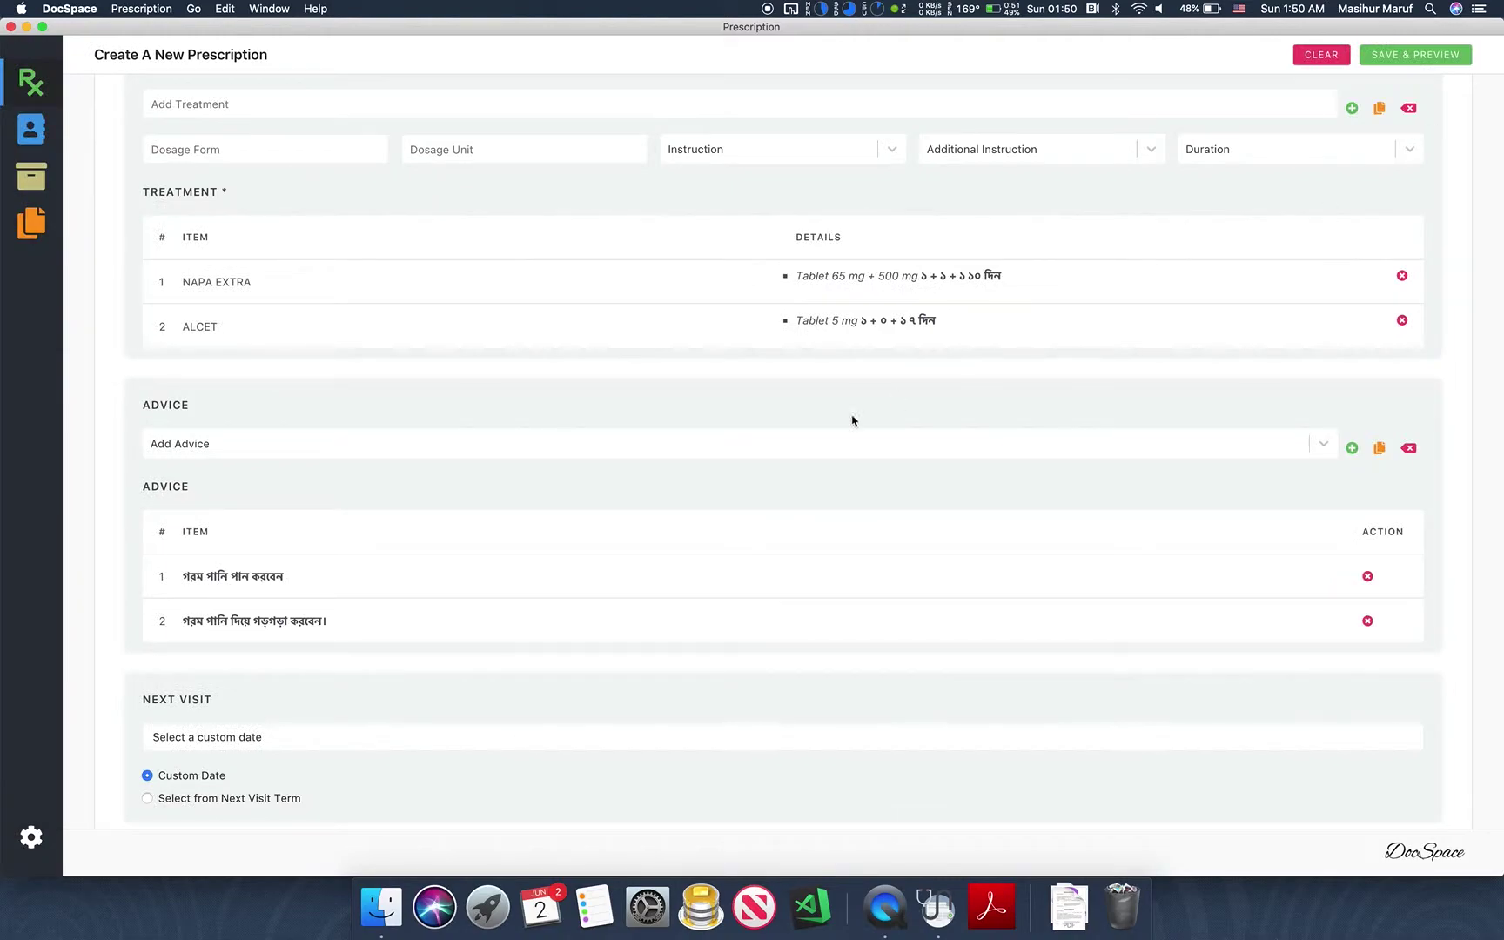
- Schedule the next visit from the next visit terms as 10 DAYS - ten days after prescription date
{"action": "left_click", "coordinate": [149, 798]}
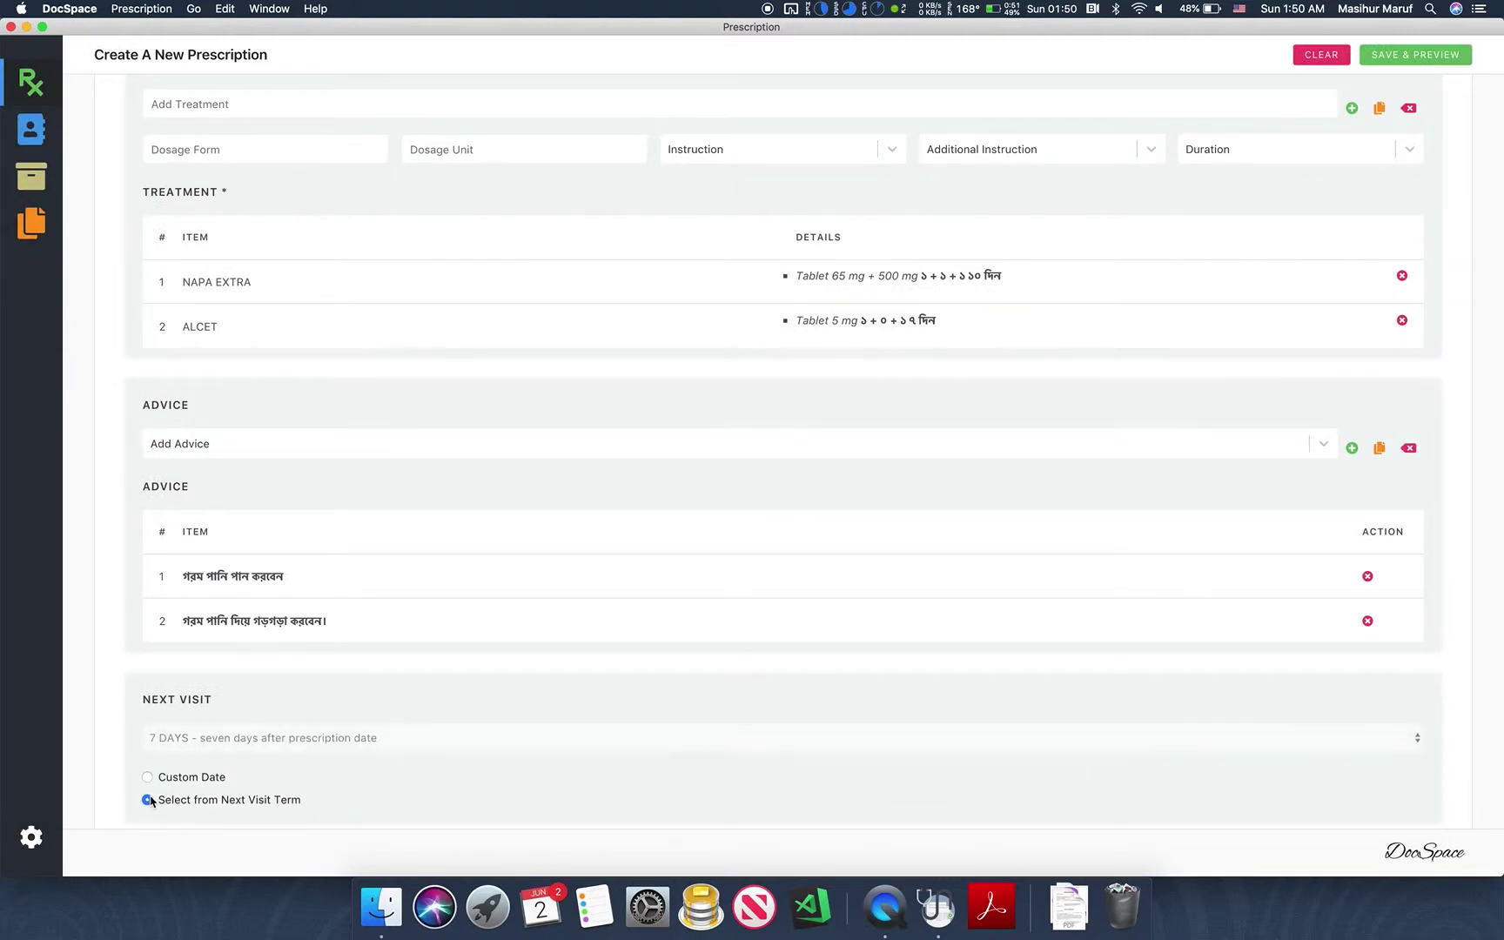
{"action": "left_click", "coordinate": [582, 736]}
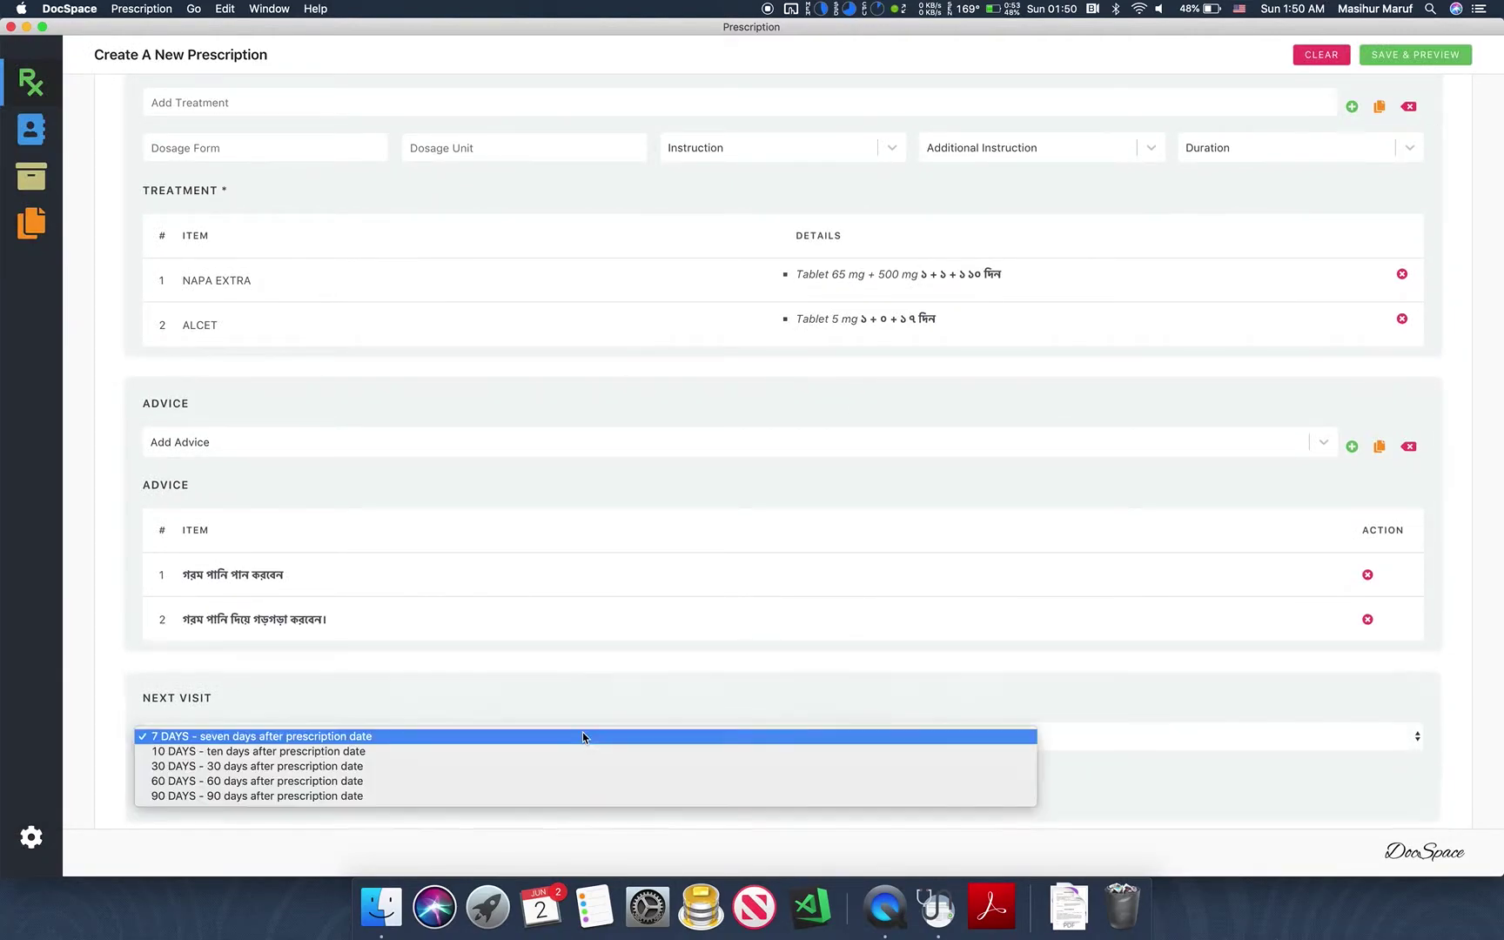
{"action": "left_click", "coordinate": [579, 751]}
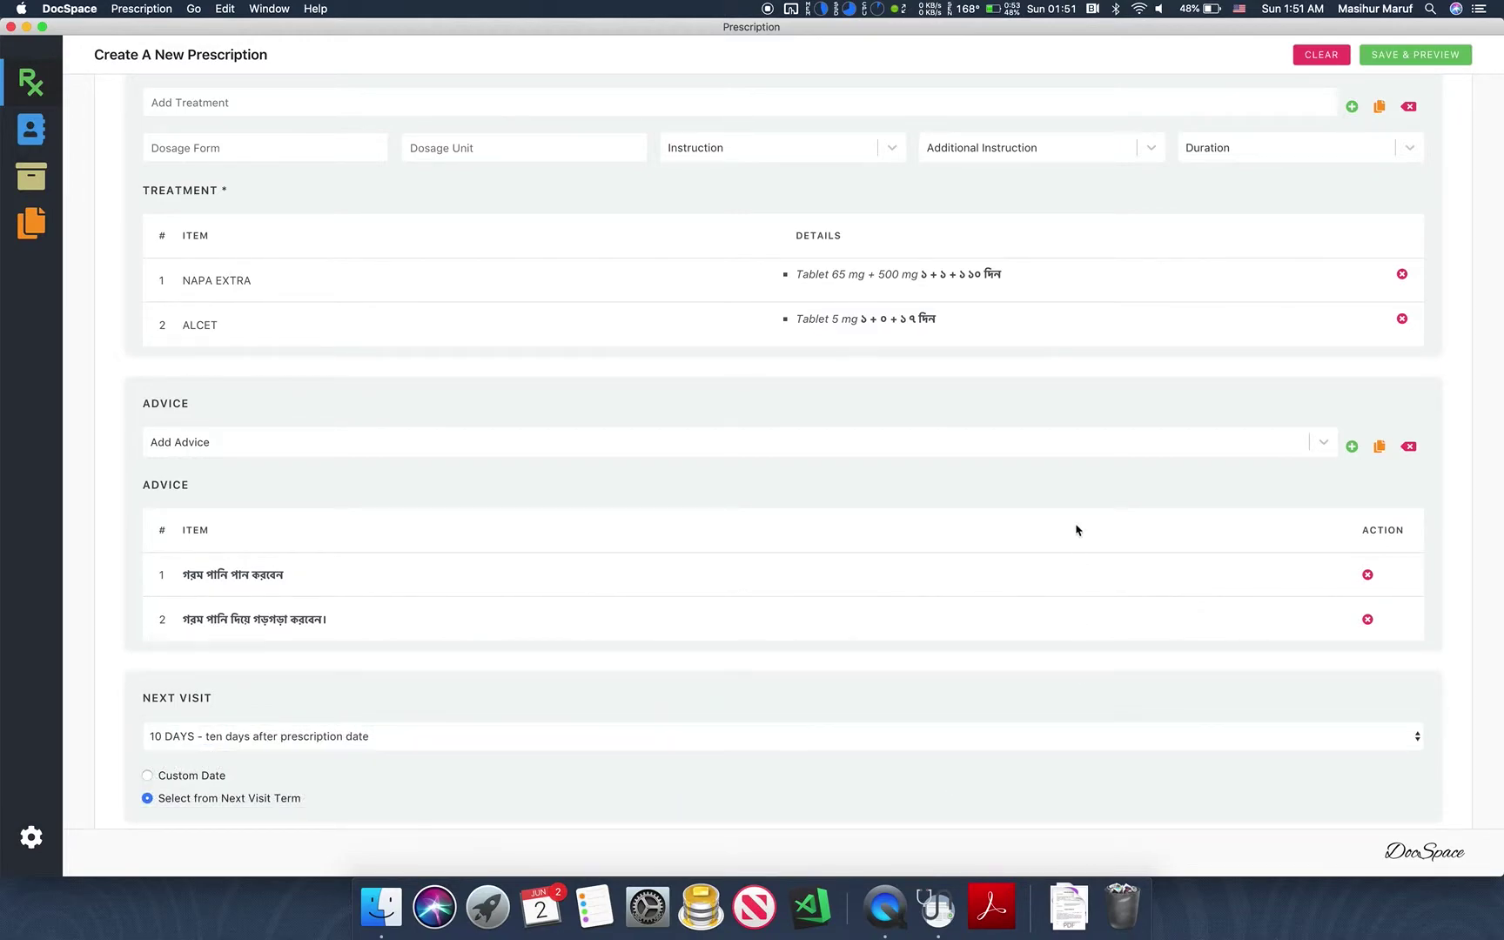
- Review the filled-in prescription form, including the patient details and the examination findings
{"action": "scroll", "coordinate": [1076, 528], "scroll_direction": "up", "scroll_amount": 15}
{"action": "scroll", "coordinate": [1076, 530], "scroll_direction": "up", "scroll_amount": 10}
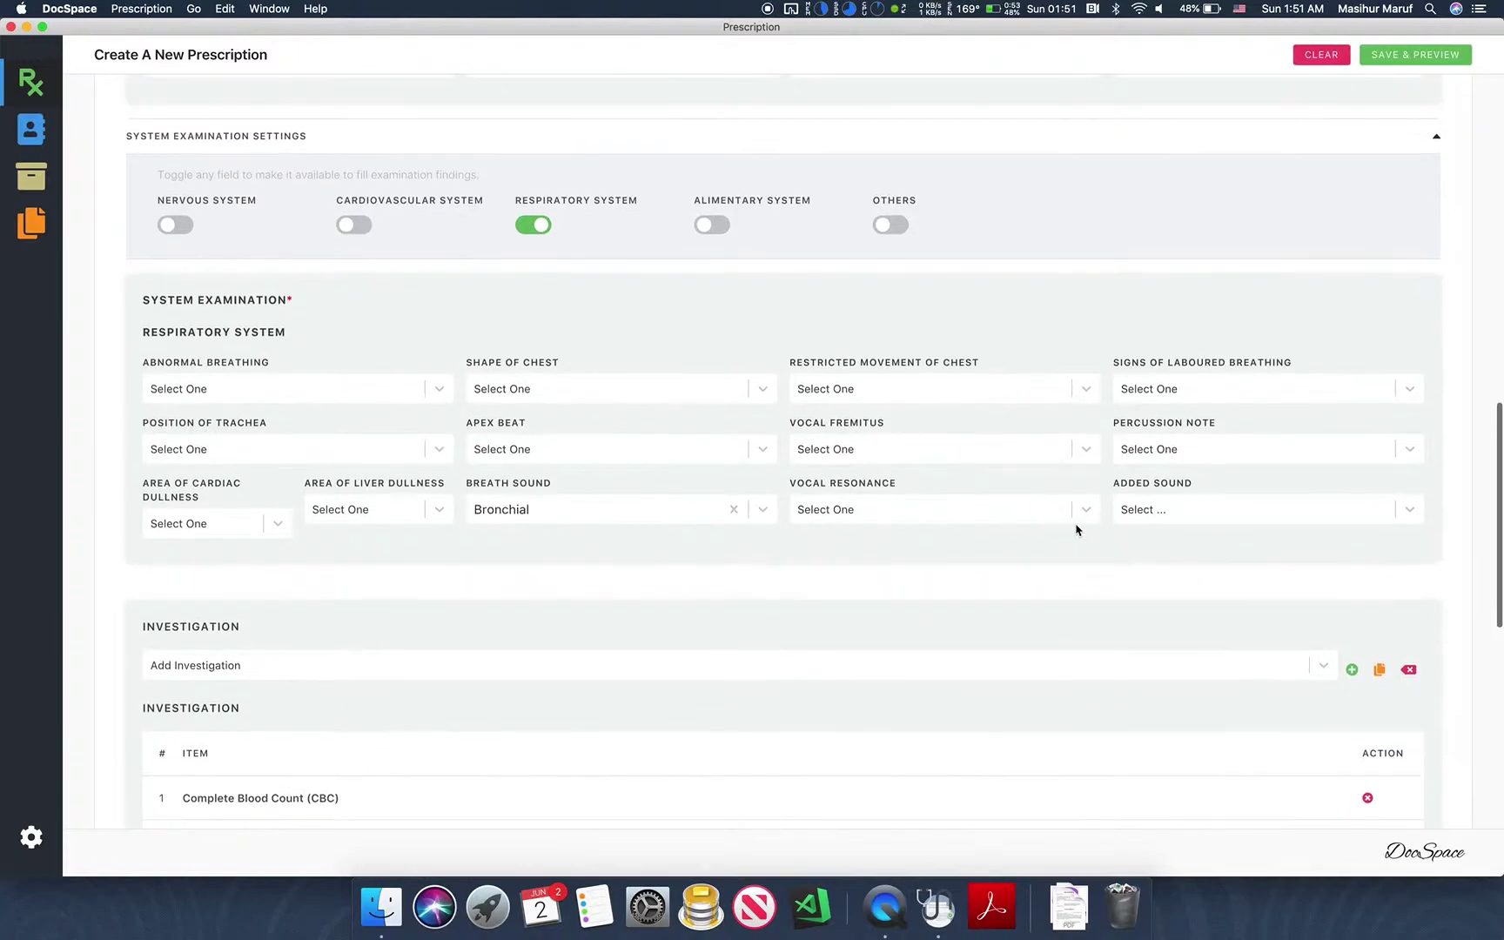
{"action": "scroll", "coordinate": [1077, 530], "scroll_direction": "up", "scroll_amount": 10}
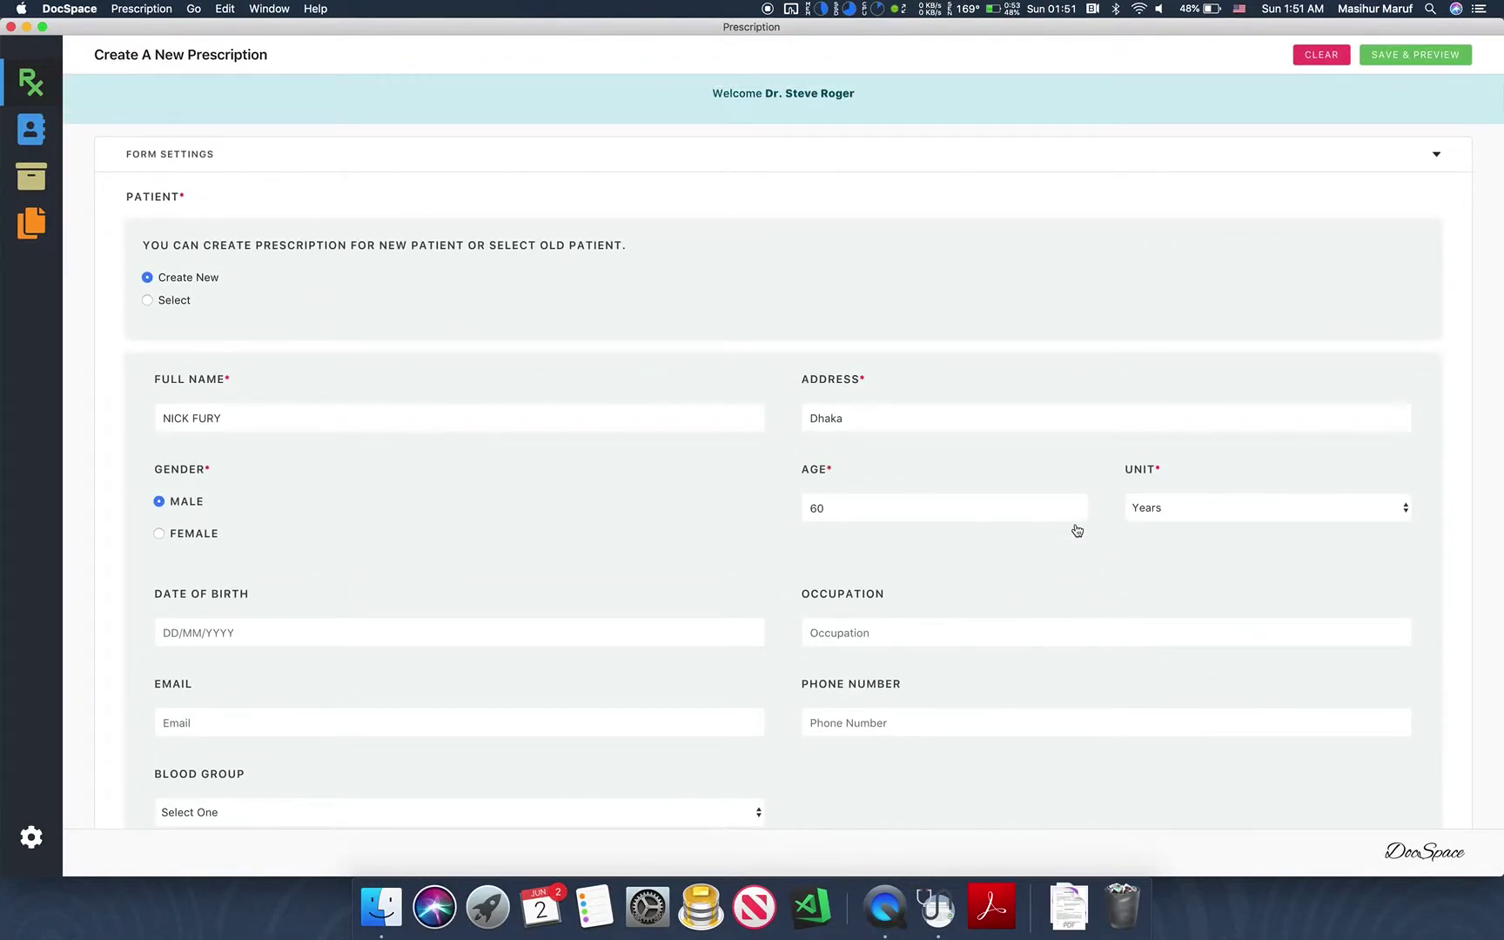
{"action": "scroll", "coordinate": [1076, 530], "scroll_direction": "down", "scroll_amount": 8}
{"action": "scroll", "coordinate": [1077, 530], "scroll_direction": "down", "scroll_amount": 10}
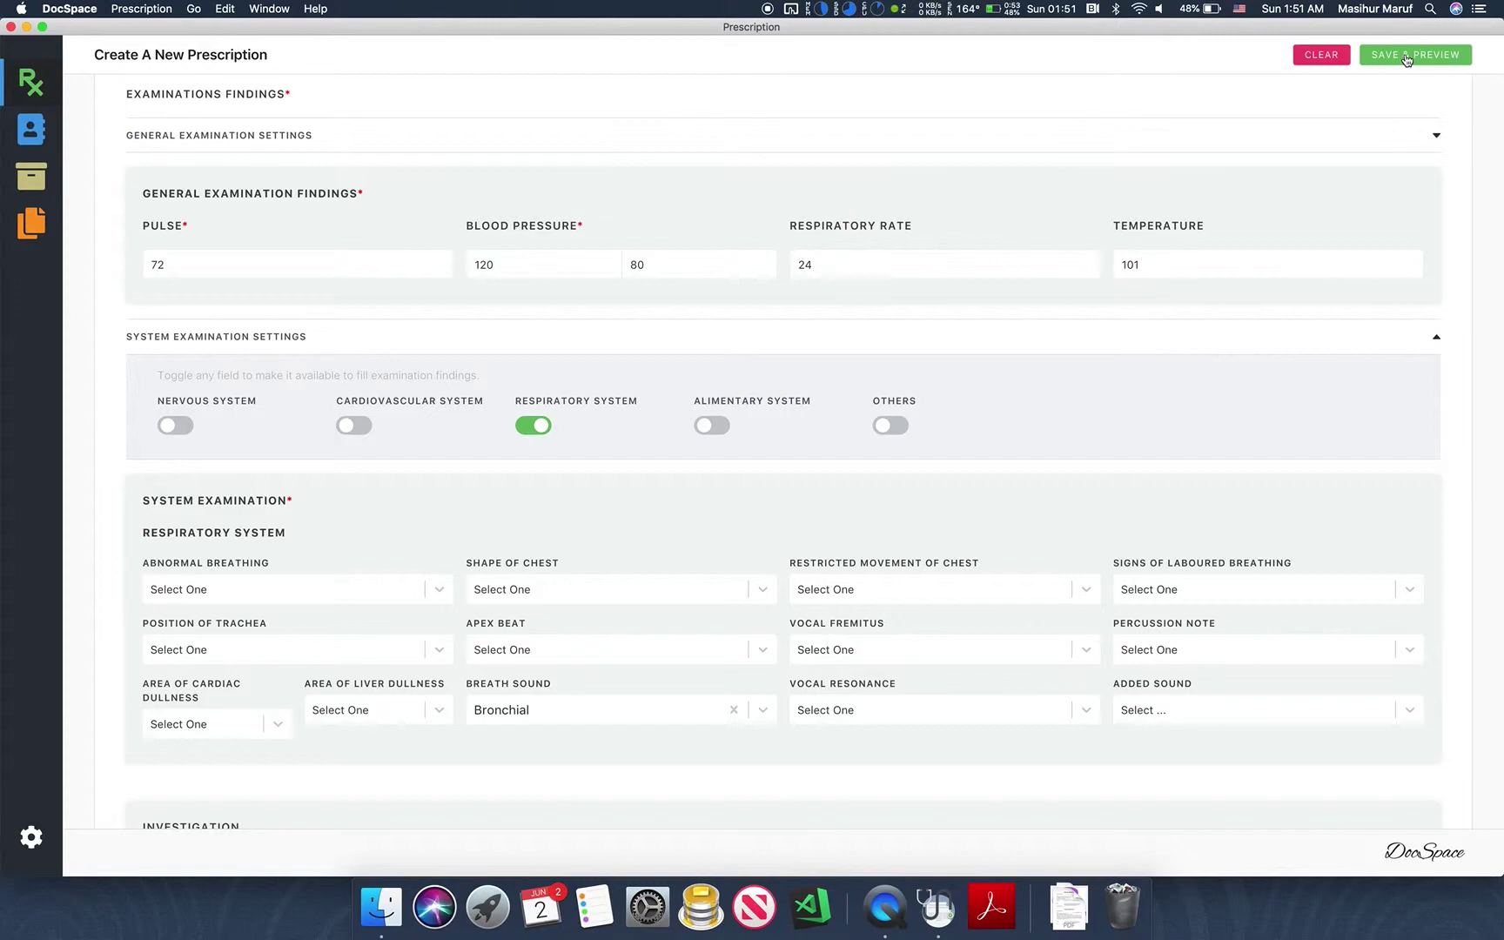
- Open the save preview of the completed prescription and review the whole page
{"action": "left_click", "coordinate": [1407, 57]}
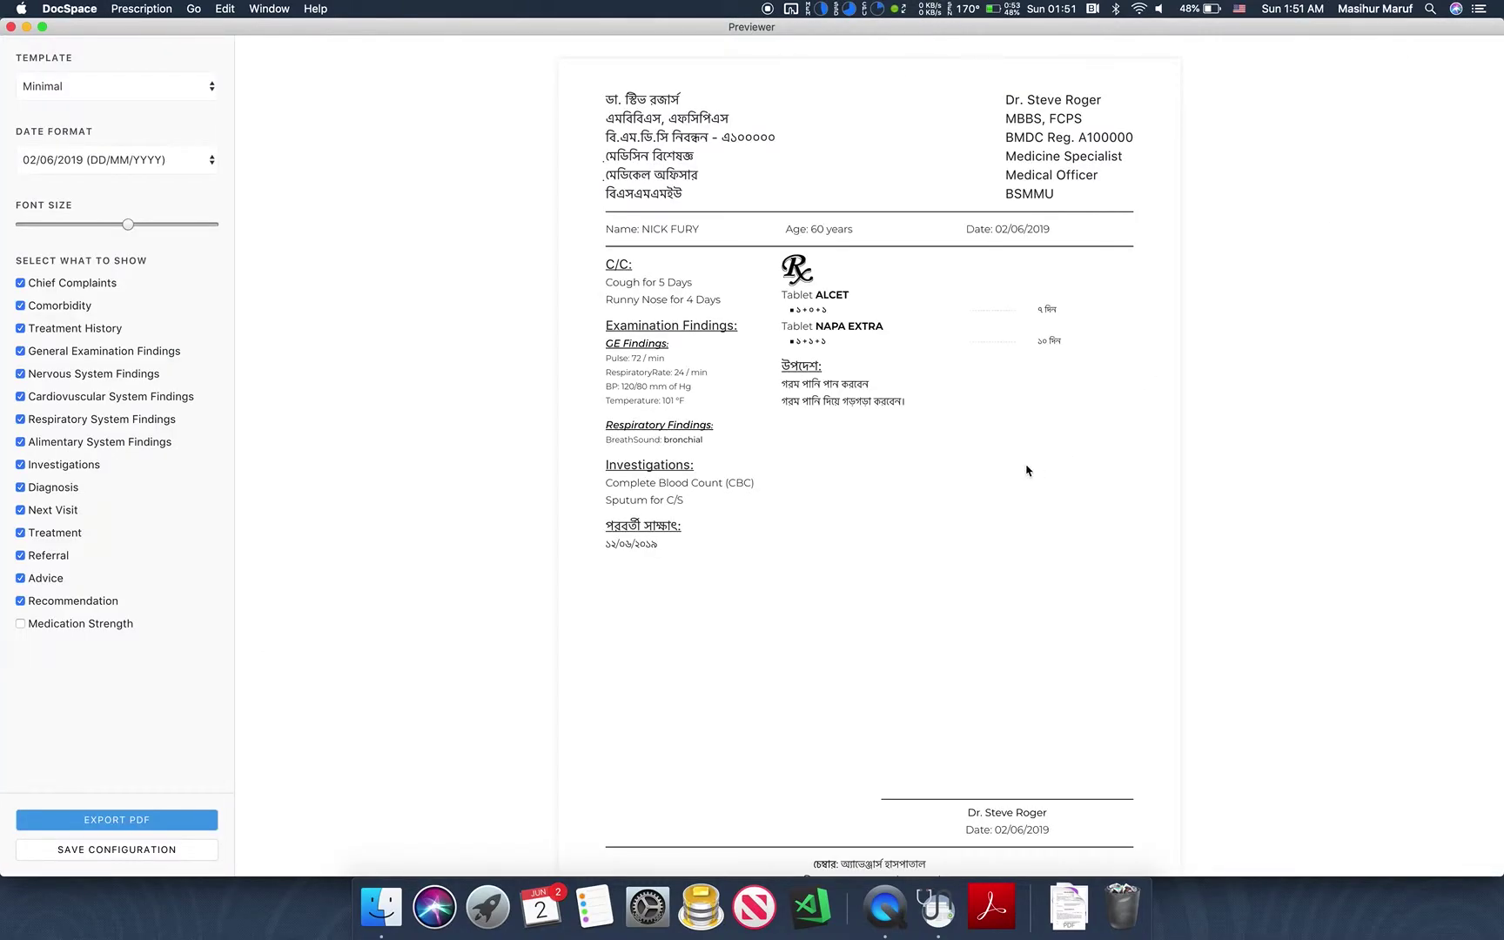
{"action": "scroll", "coordinate": [781, 510], "scroll_direction": "down", "scroll_amount": 3}
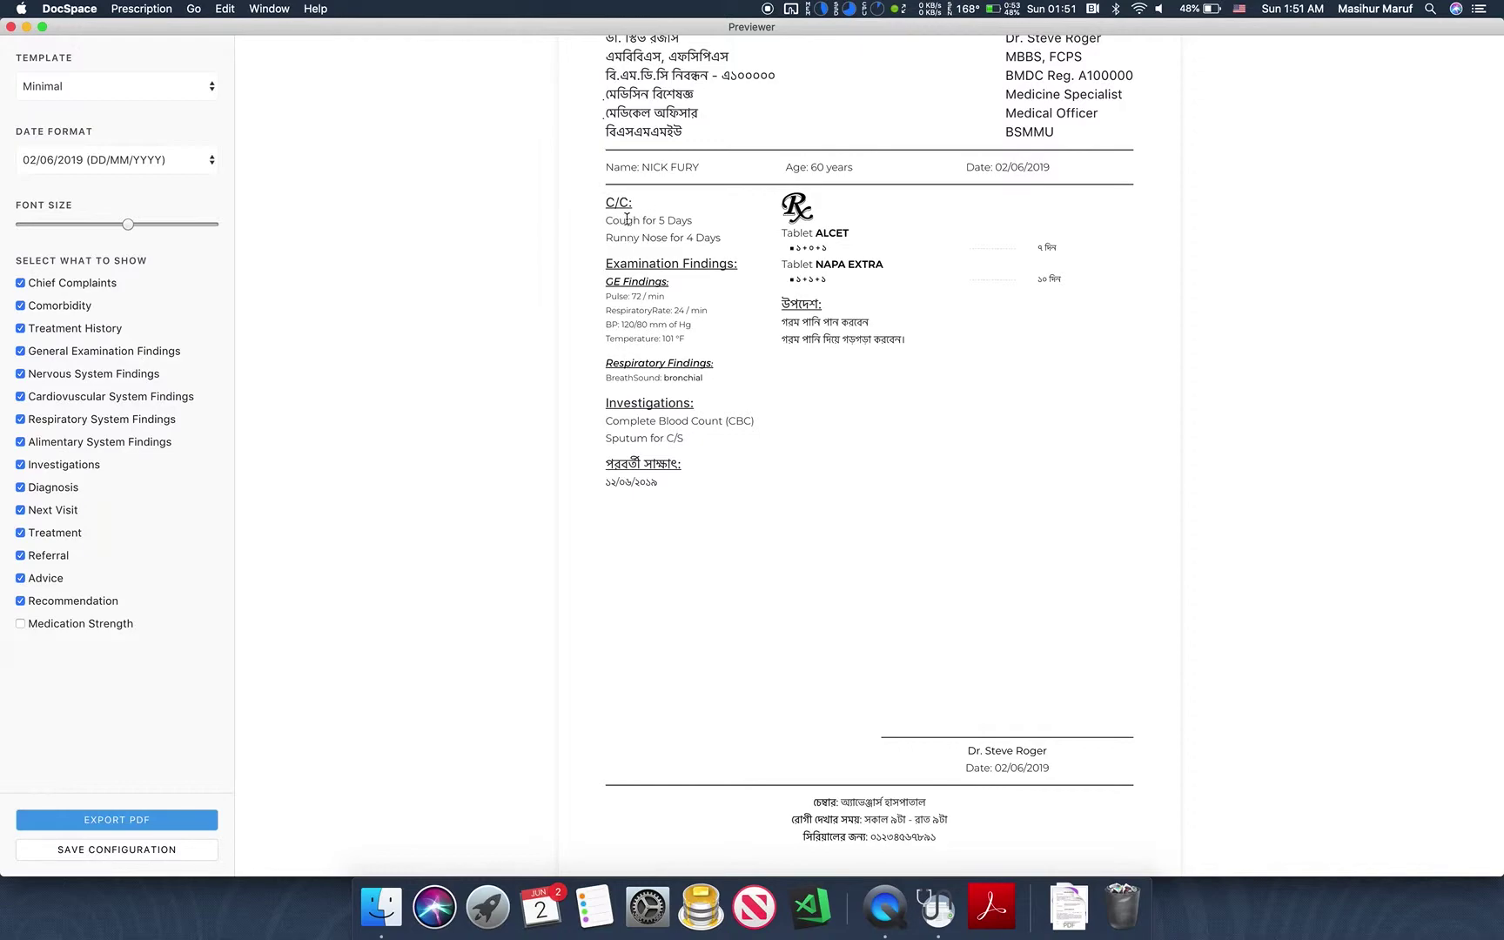
{"action": "scroll", "coordinate": [858, 283], "scroll_direction": "up", "scroll_amount": 3}
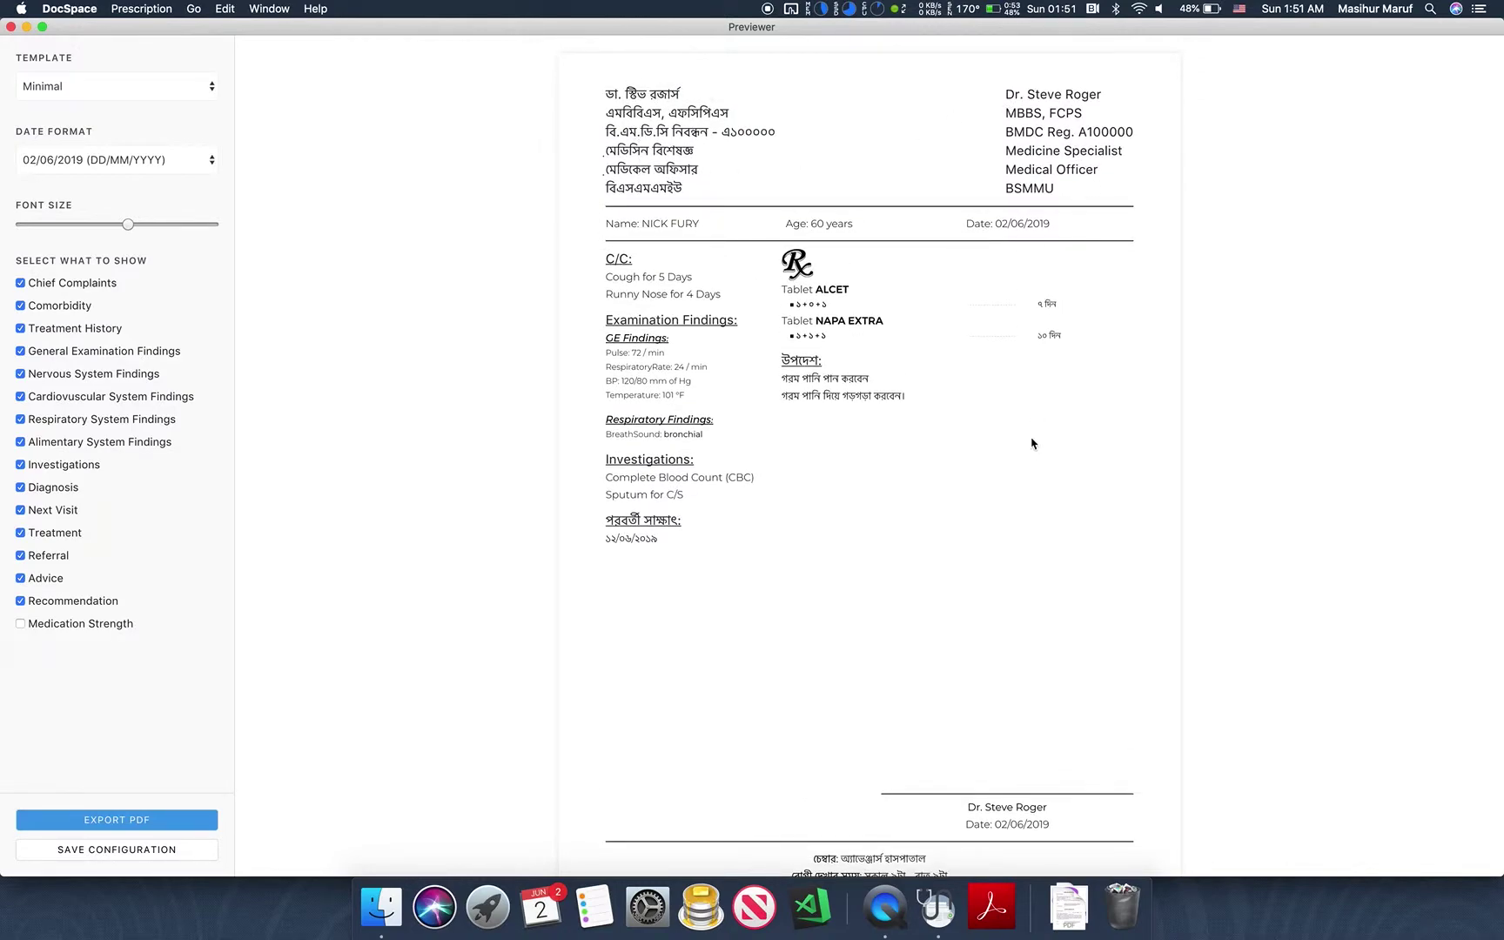
{"action": "scroll", "coordinate": [1032, 449], "scroll_direction": "down", "scroll_amount": 1}
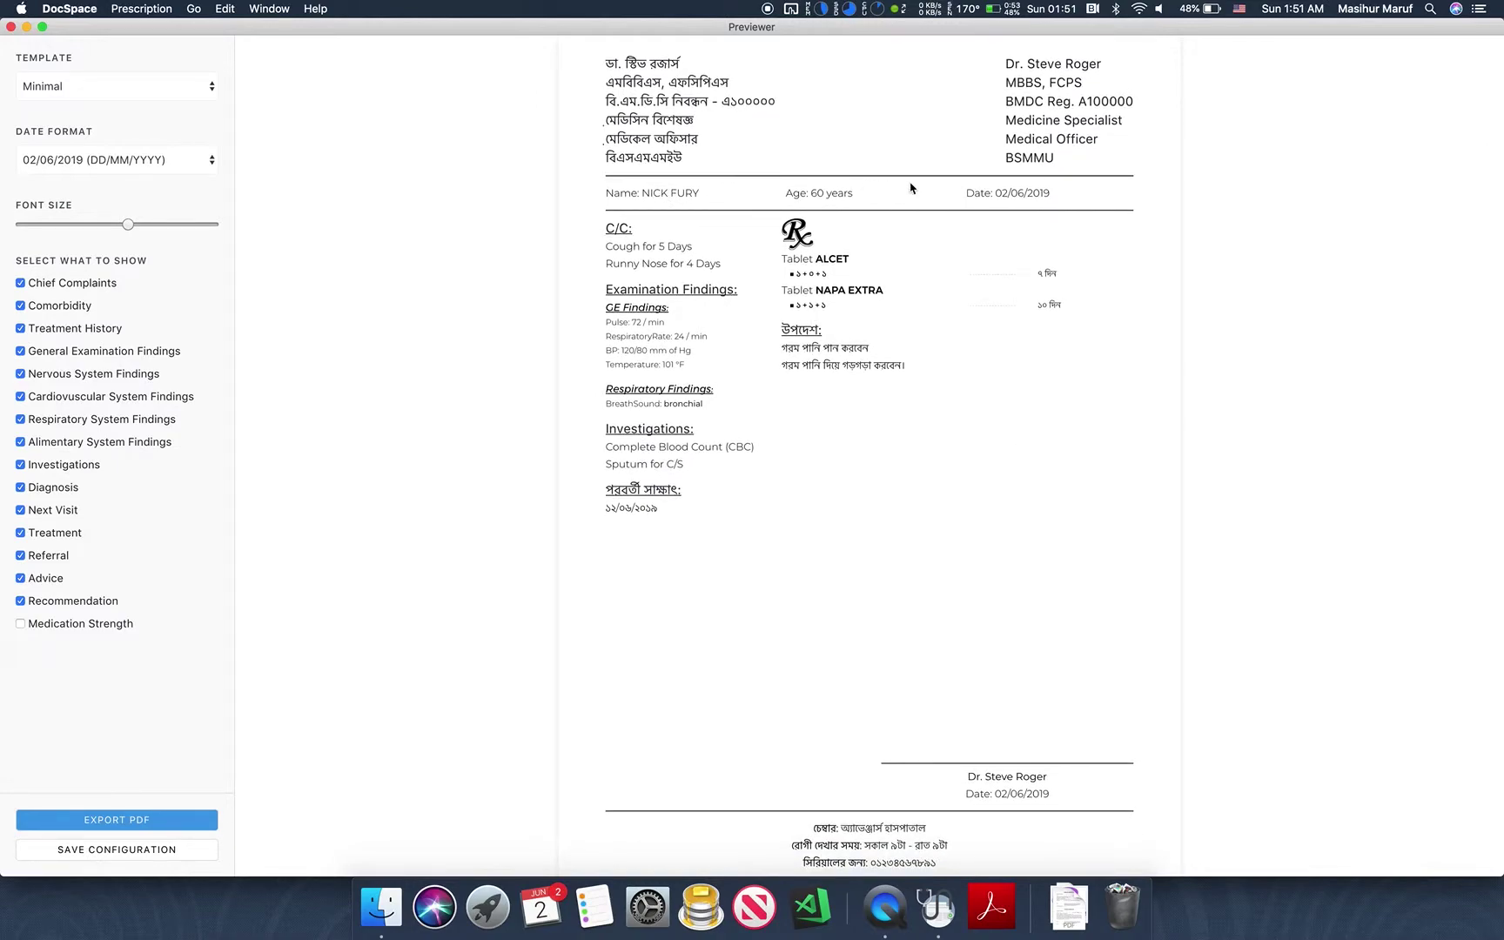
{"action": "scroll", "coordinate": [895, 418], "scroll_direction": "down", "scroll_amount": 1}
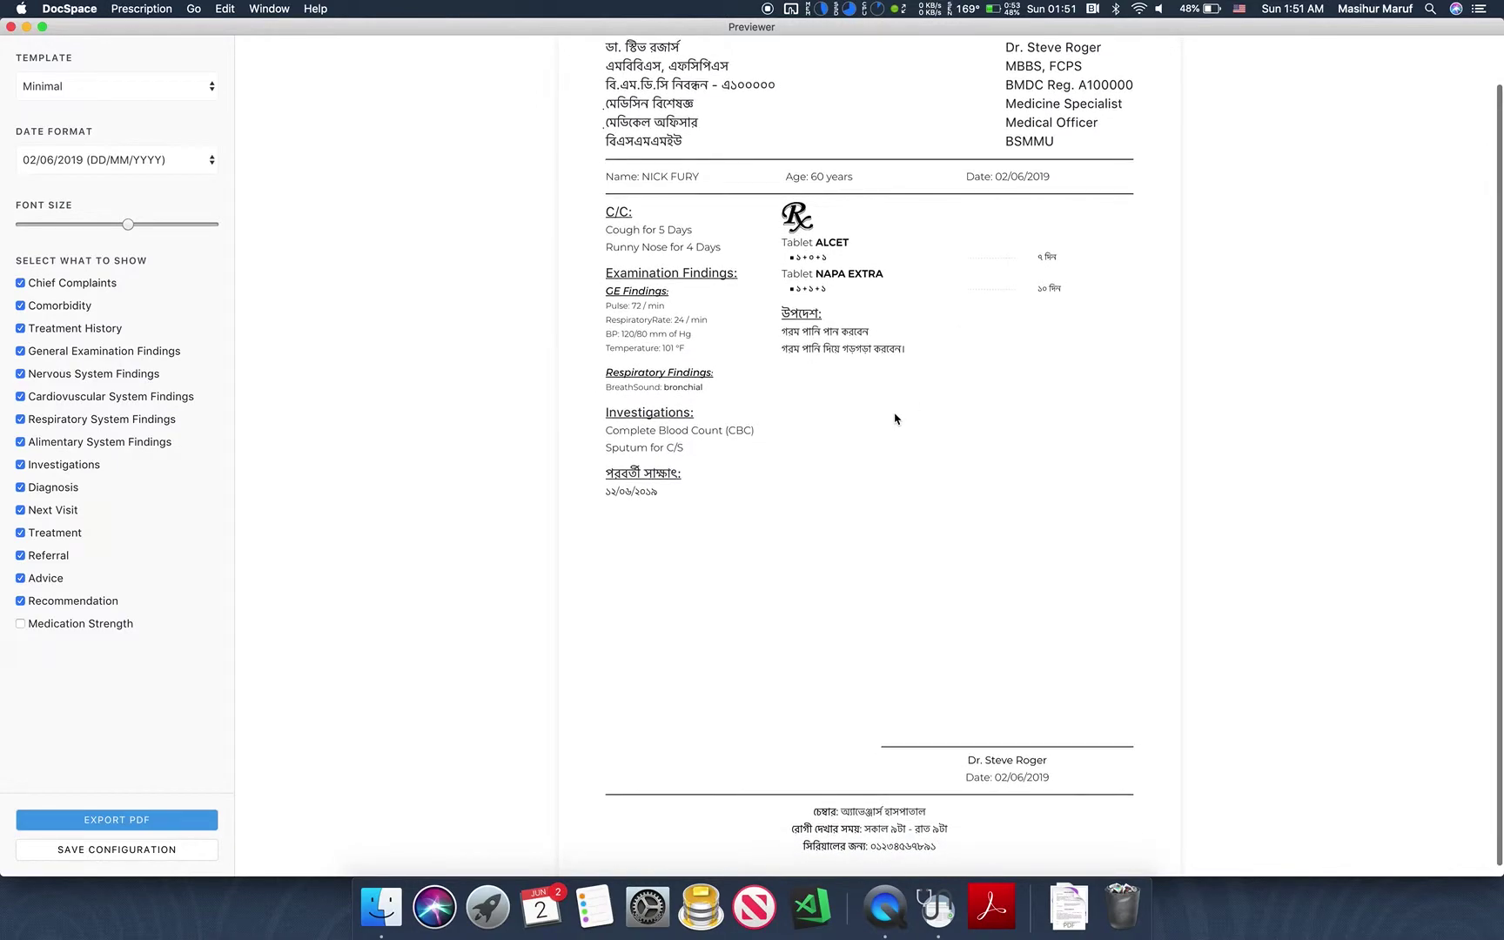
{"action": "scroll", "coordinate": [615, 470], "scroll_direction": "up", "scroll_amount": 1}
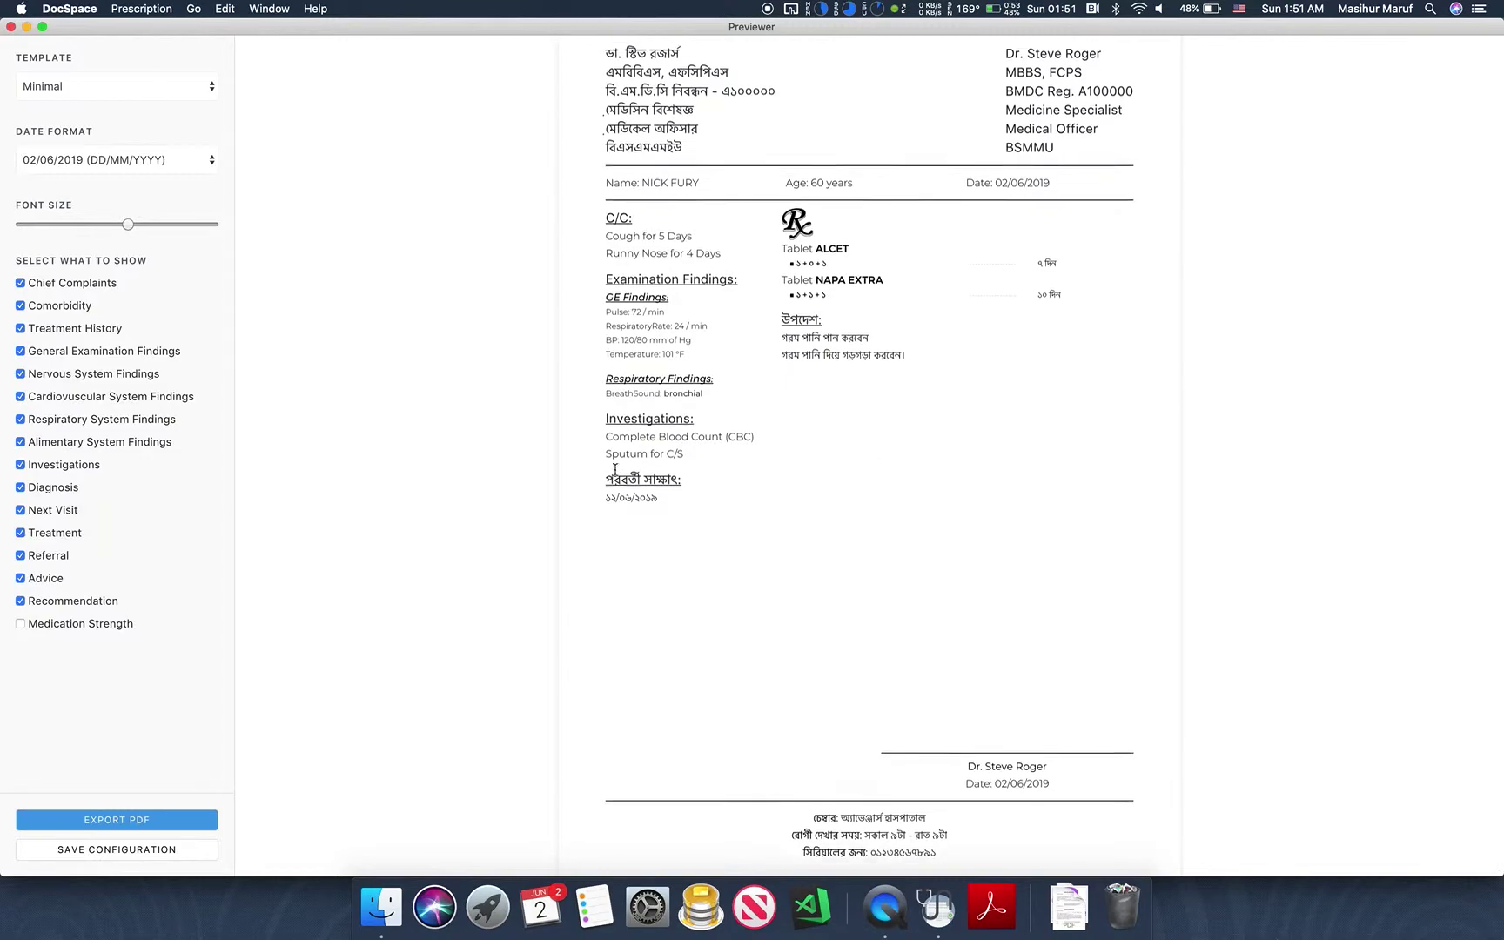
{"action": "scroll", "coordinate": [614, 470], "scroll_direction": "up", "scroll_amount": 2}
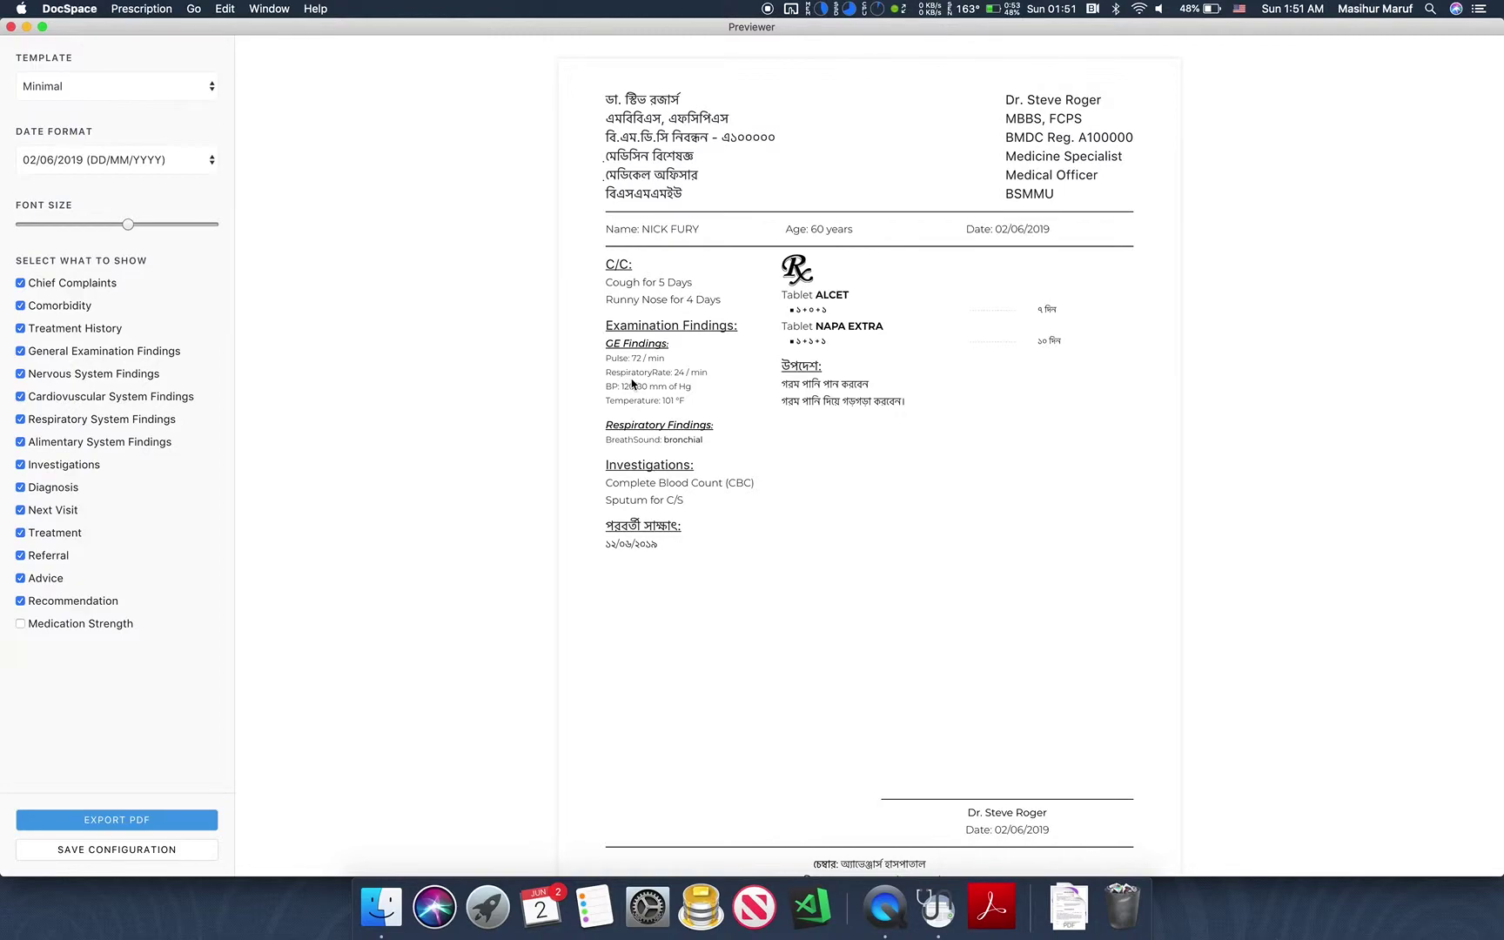
- Increase the prescription's font size by two steps and check the page layout
{"action": "left_click", "coordinate": [157, 224]}
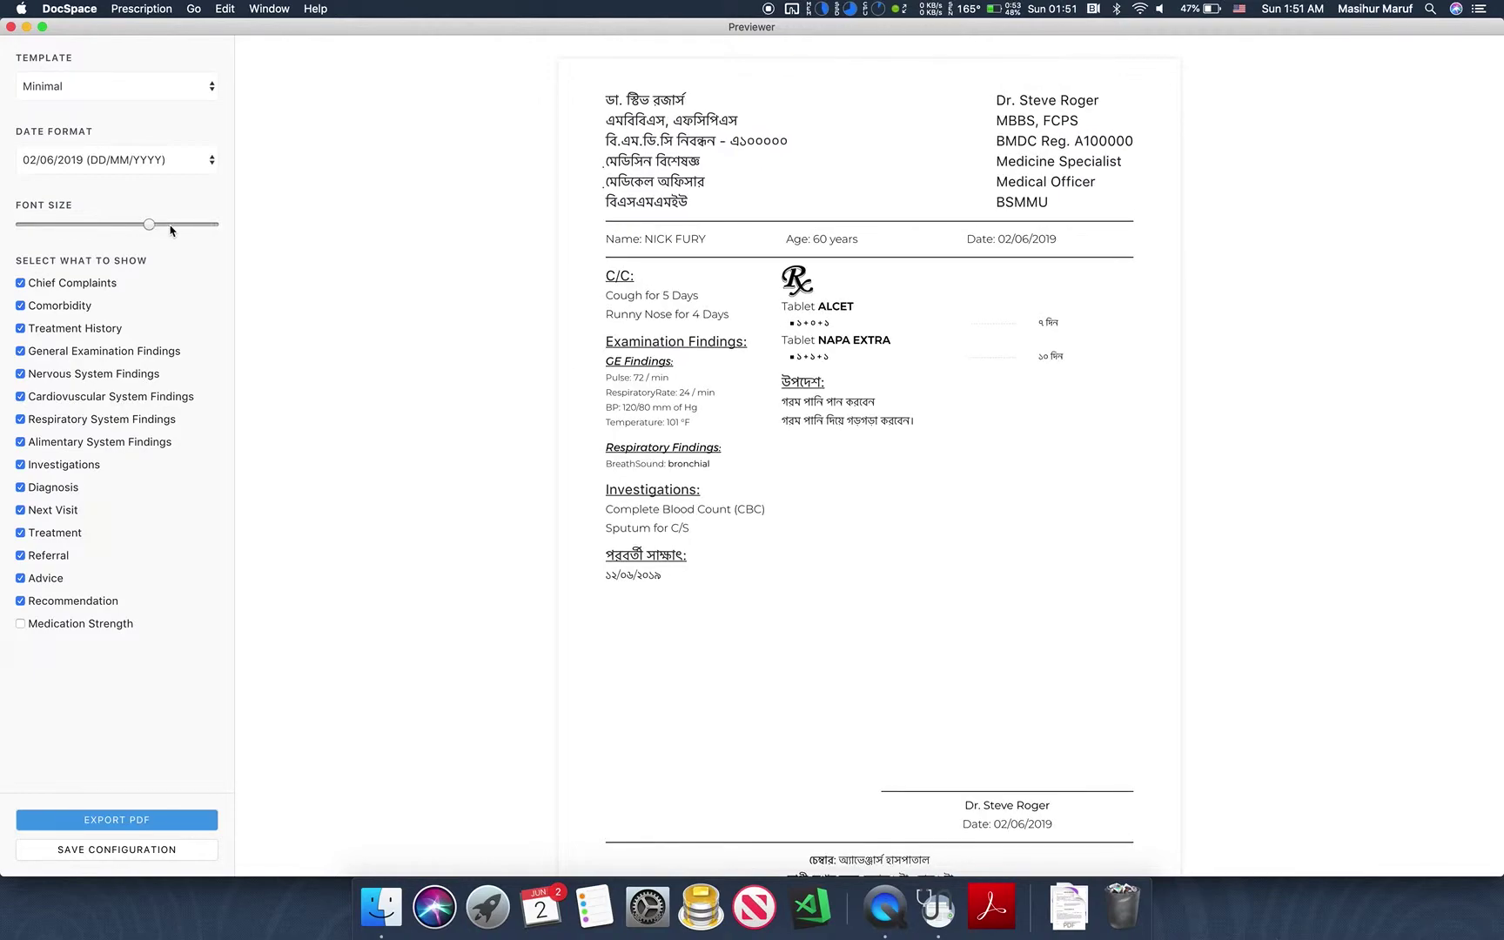
{"action": "left_click", "coordinate": [173, 227]}
{"action": "scroll", "coordinate": [764, 573], "scroll_direction": "down", "scroll_amount": 2}
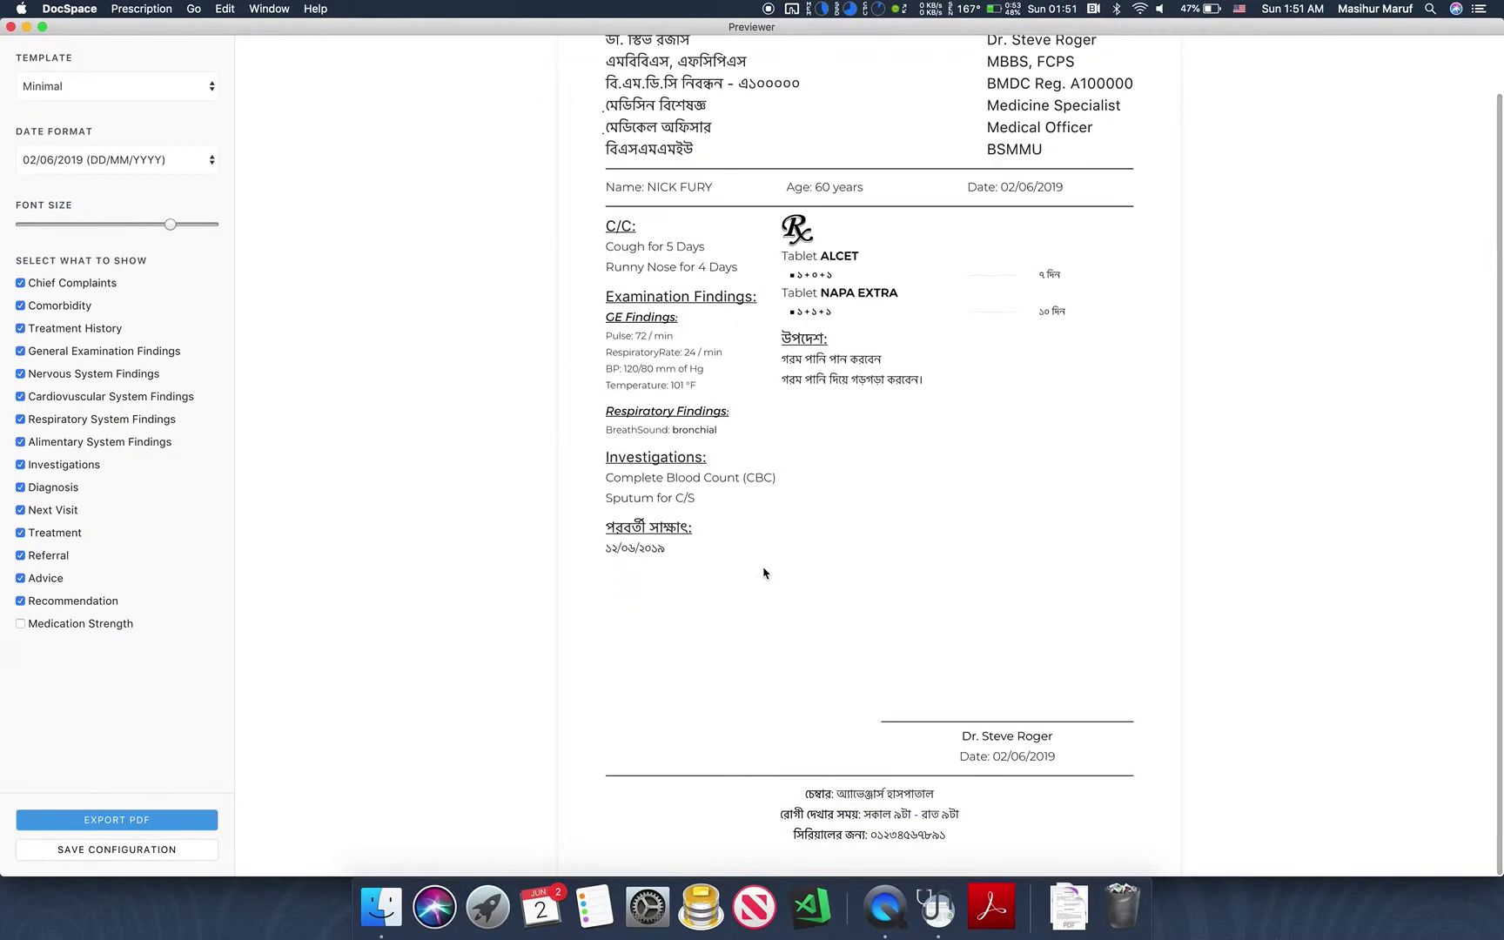
{"action": "scroll", "coordinate": [764, 573], "scroll_direction": "up", "scroll_amount": 2}
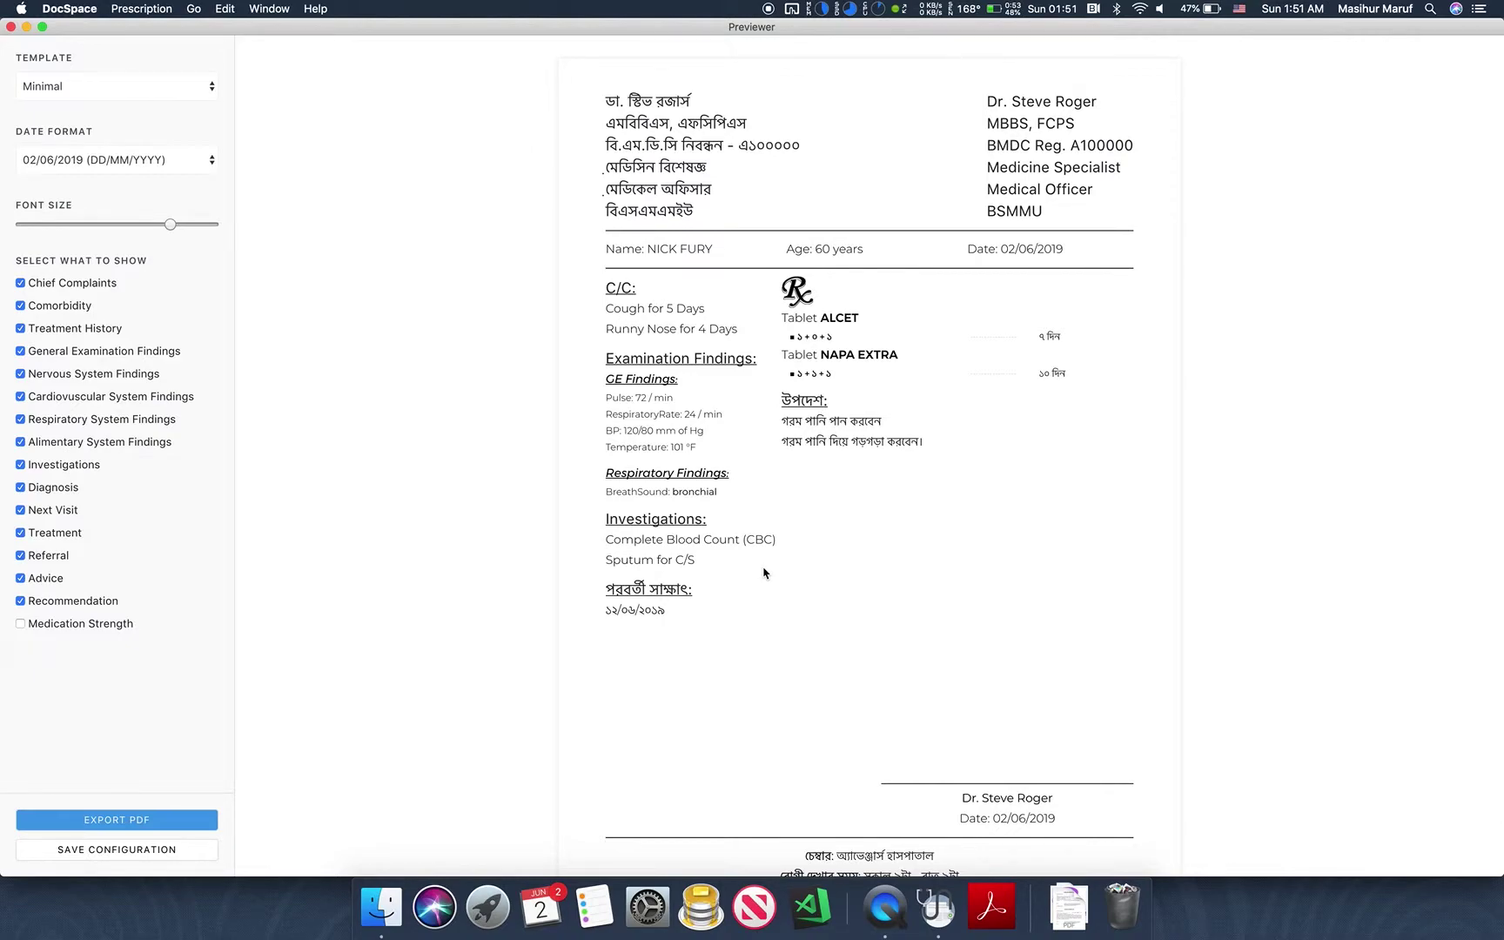
{"action": "scroll", "coordinate": [764, 572], "scroll_direction": "down", "scroll_amount": 2}
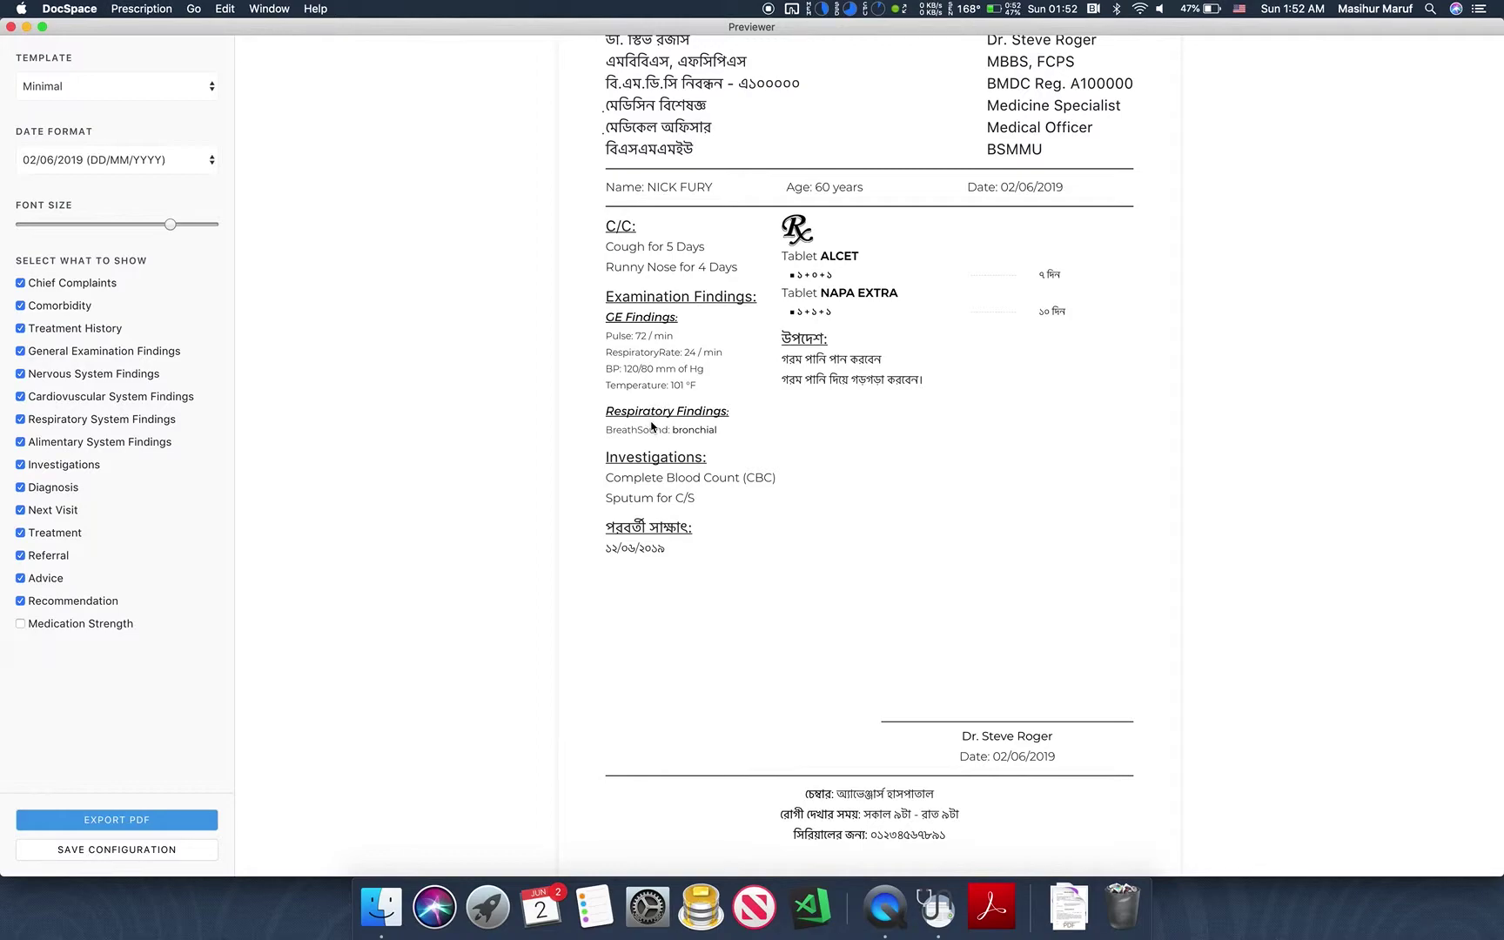
- Try hiding and restoring Respiratory System Findings, and showing and hiding Medication Strength on the prescription
{"action": "left_click", "coordinate": [21, 420]}
{"action": "left_click", "coordinate": [21, 420]}
{"action": "left_click", "coordinate": [21, 624]}
{"action": "left_click", "coordinate": [21, 625]}
{"action": "scroll", "coordinate": [734, 614], "scroll_direction": "up", "scroll_amount": 3}
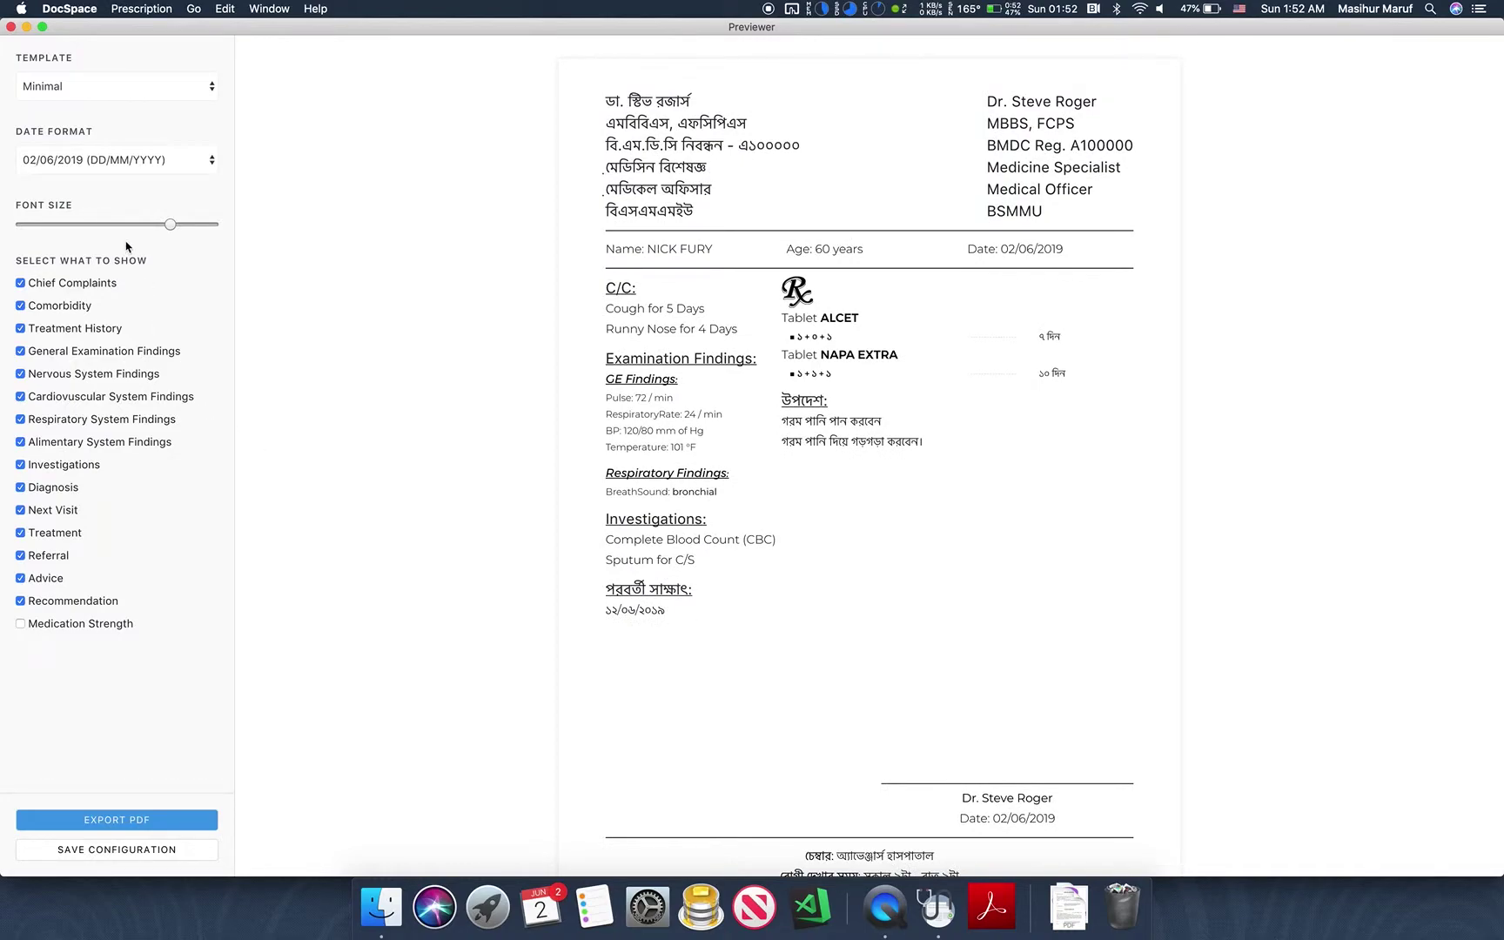
- Switch the prescription template to Prescription Pad and look over the page
{"action": "left_click", "coordinate": [73, 87]}
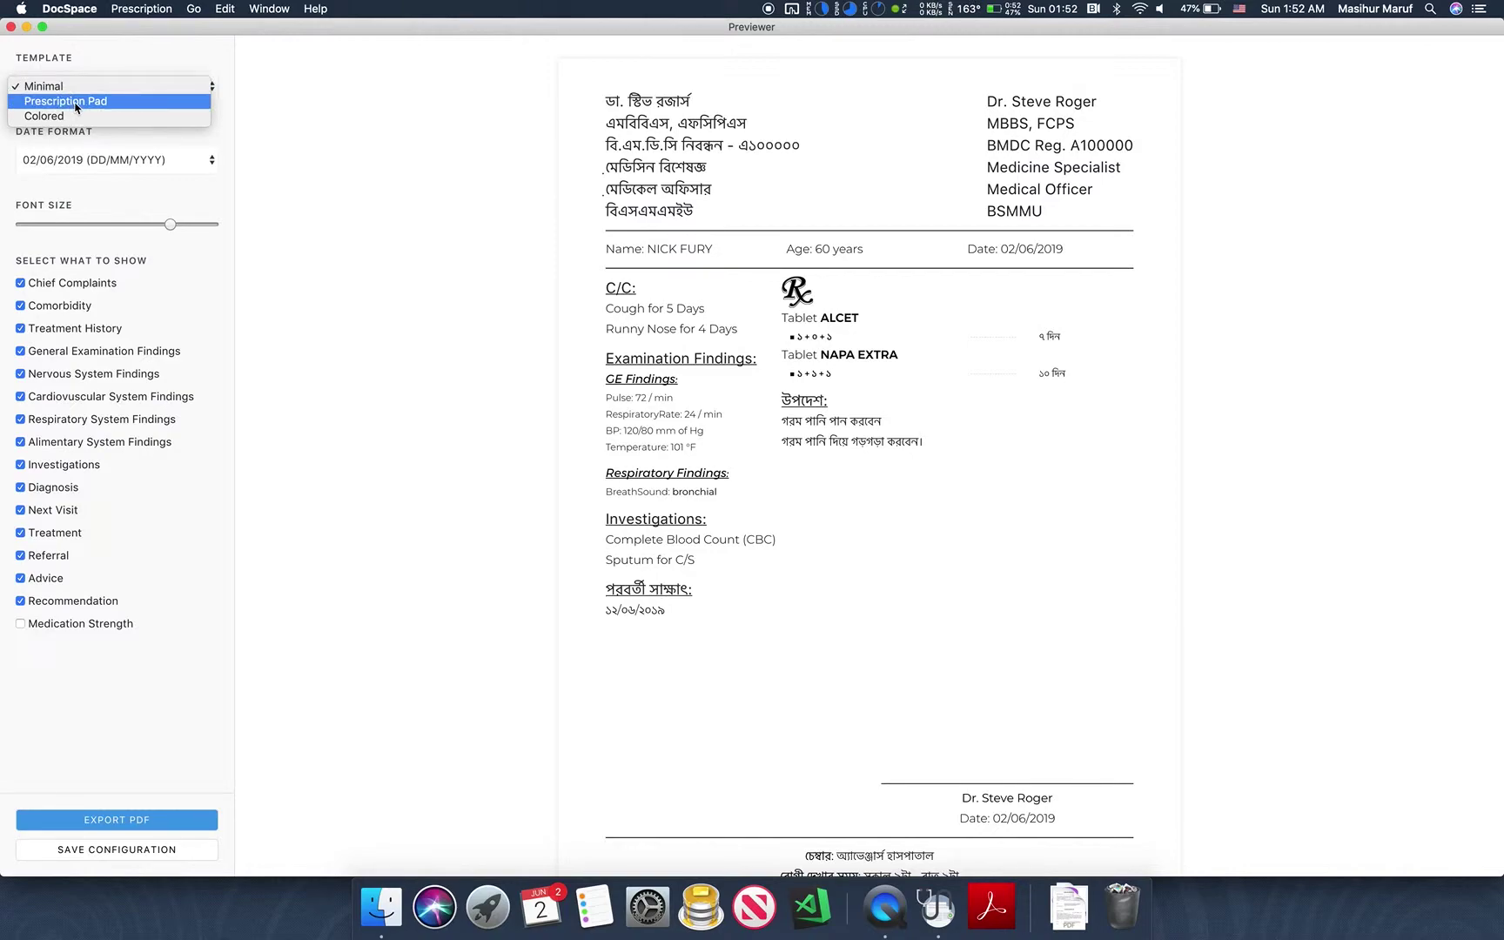
{"action": "left_click", "coordinate": [132, 102]}
{"action": "scroll", "coordinate": [600, 529], "scroll_direction": "down", "scroll_amount": 3}
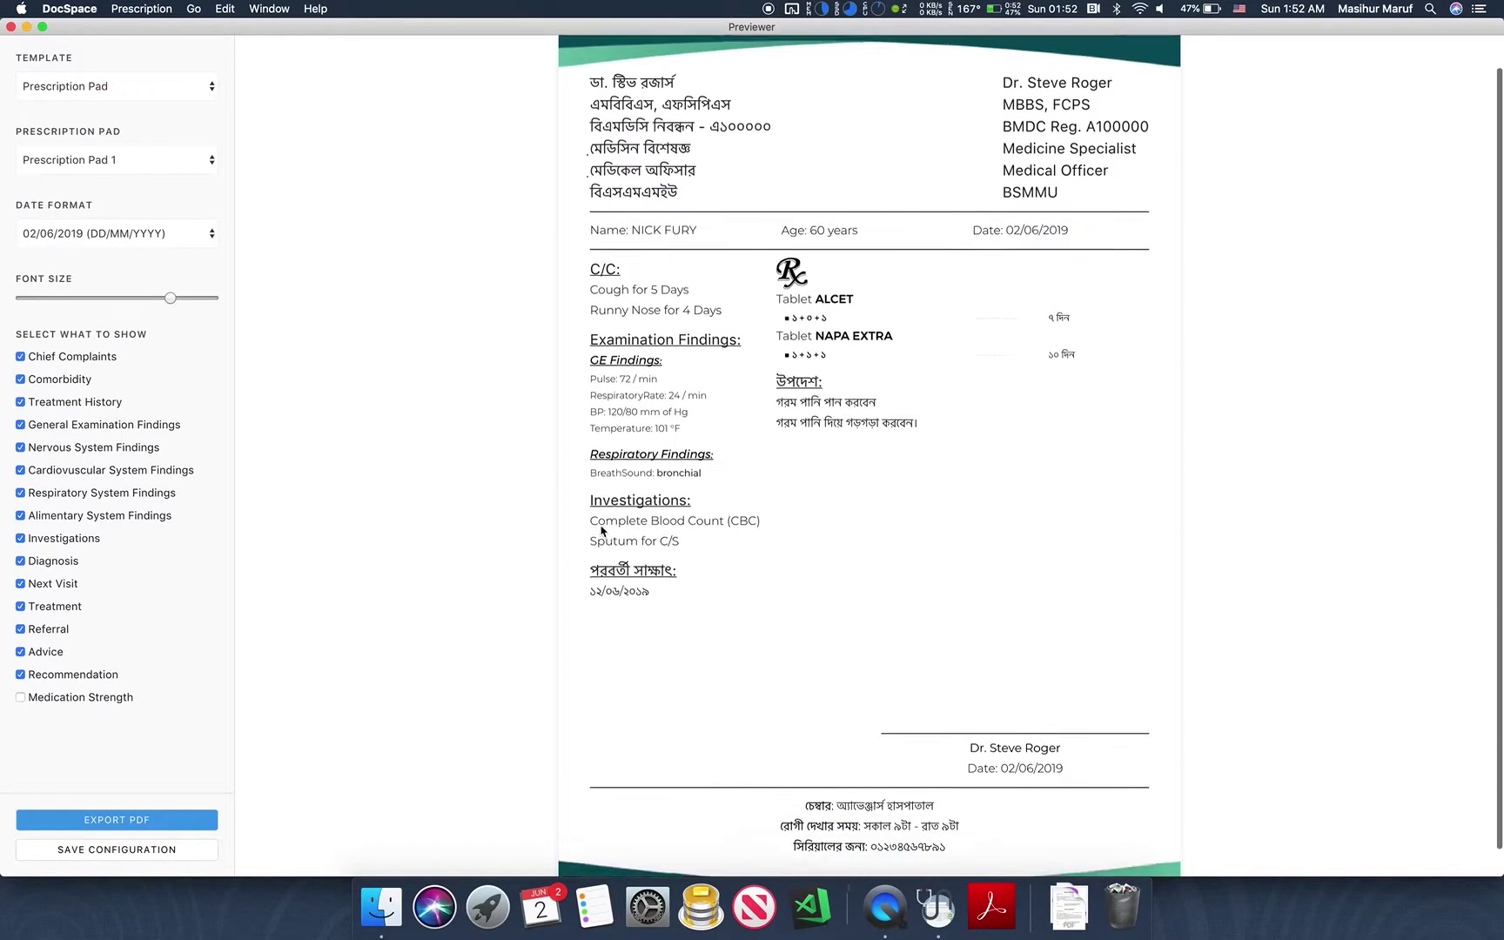
{"action": "scroll", "coordinate": [601, 529], "scroll_direction": "up", "scroll_amount": 3}
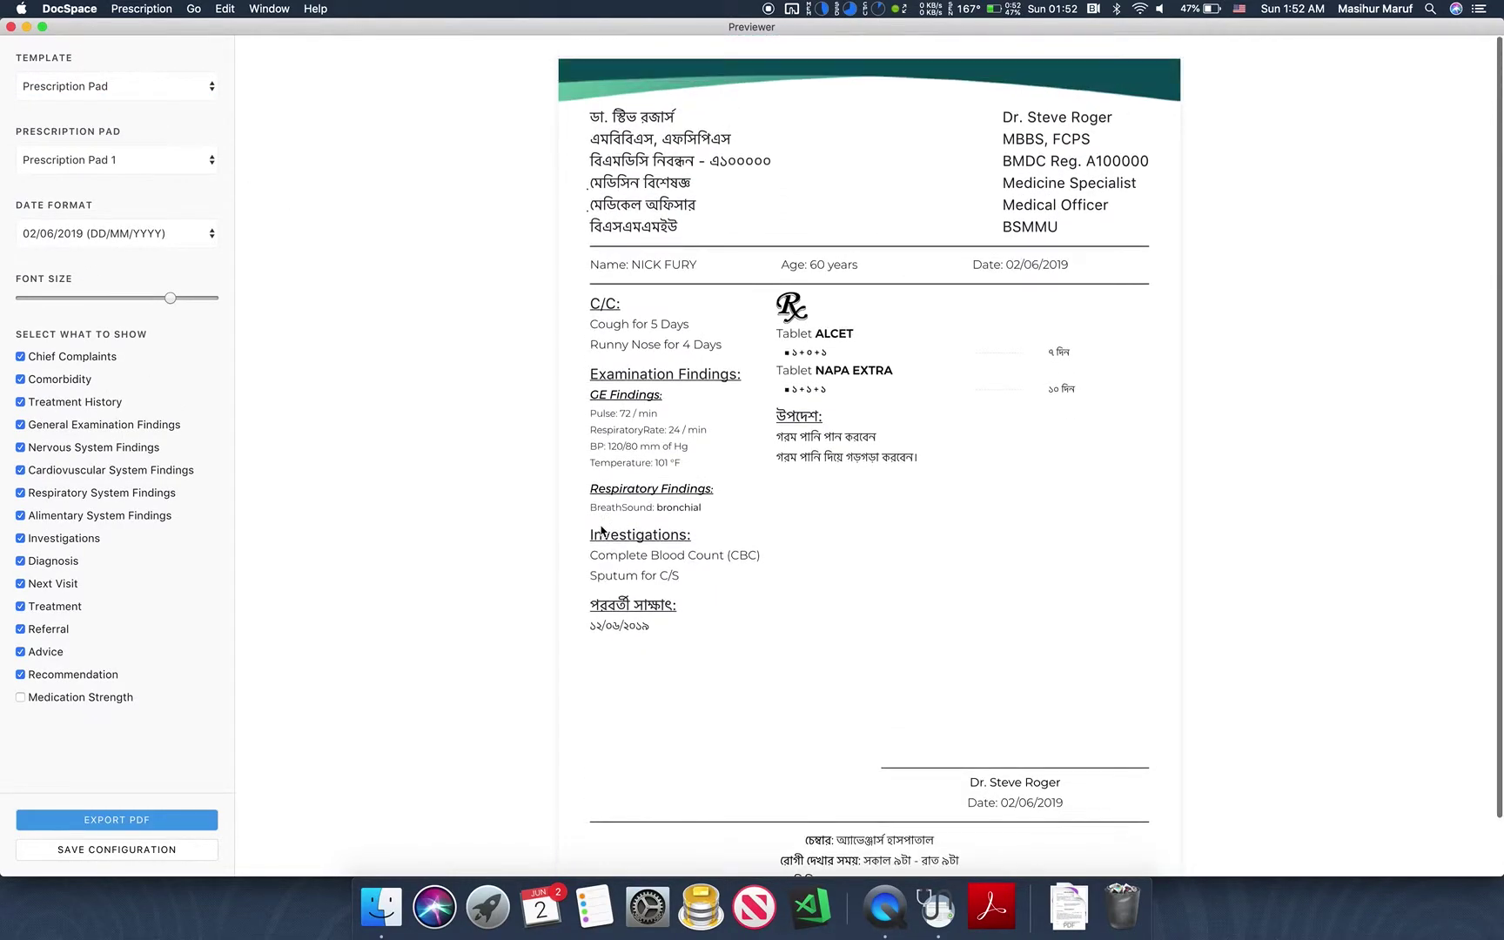
- Change the pad design to Prescription Pad 8 and look over the page
{"action": "left_click", "coordinate": [128, 163]}
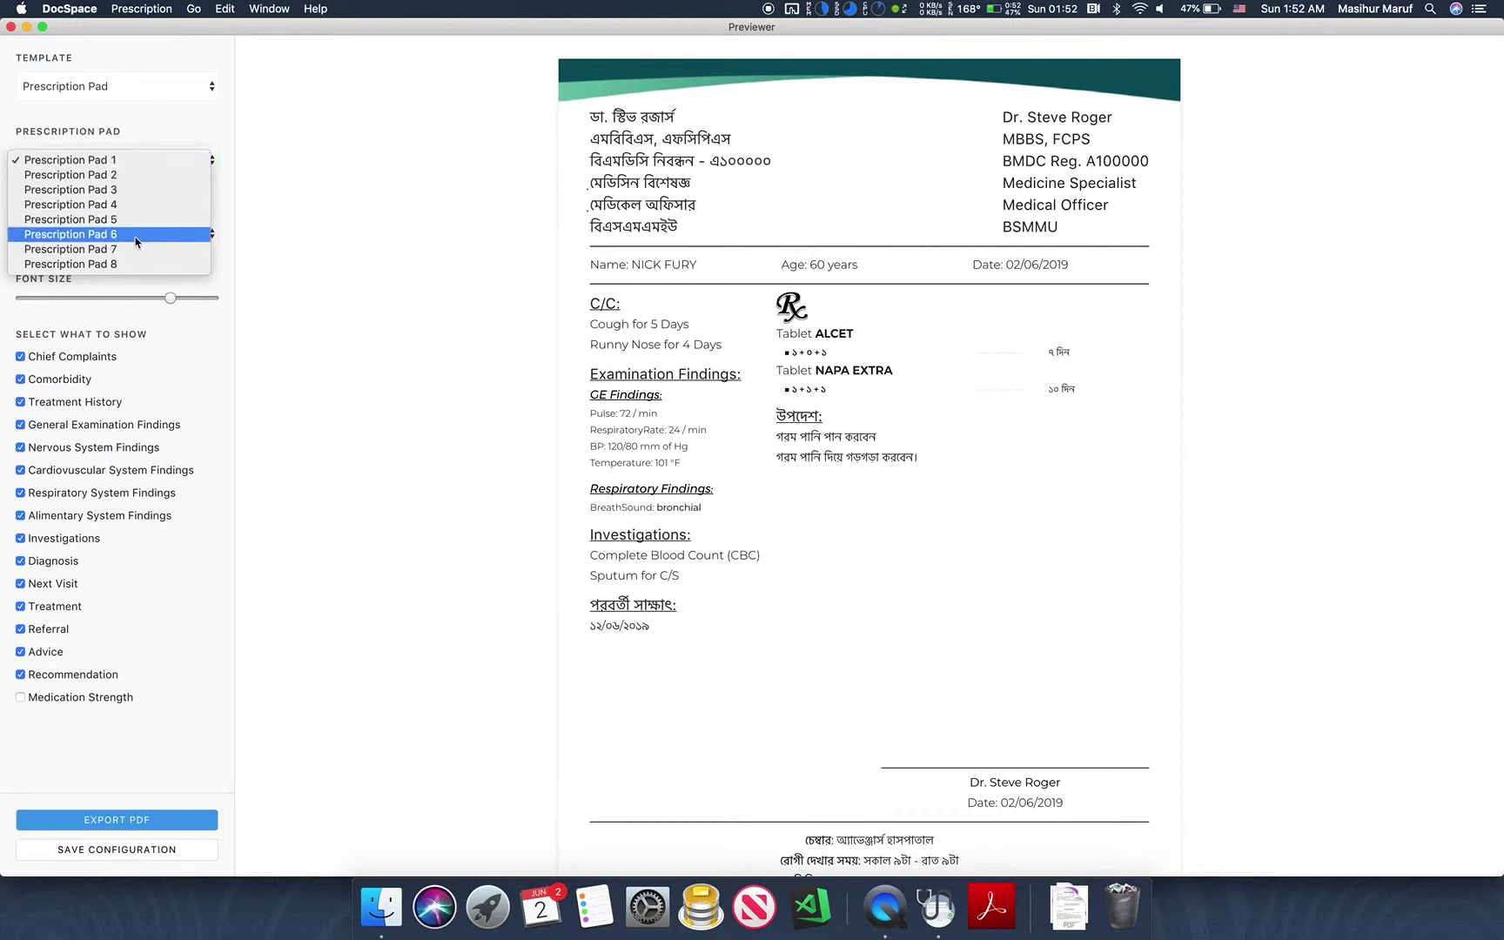
{"action": "left_click", "coordinate": [133, 264]}
{"action": "scroll", "coordinate": [565, 578], "scroll_direction": "down", "scroll_amount": 2}
{"action": "scroll", "coordinate": [566, 579], "scroll_direction": "up", "scroll_amount": 2}
{"action": "scroll", "coordinate": [566, 579], "scroll_direction": "down", "scroll_amount": 2}
{"action": "scroll", "coordinate": [566, 581], "scroll_direction": "up", "scroll_amount": 2}
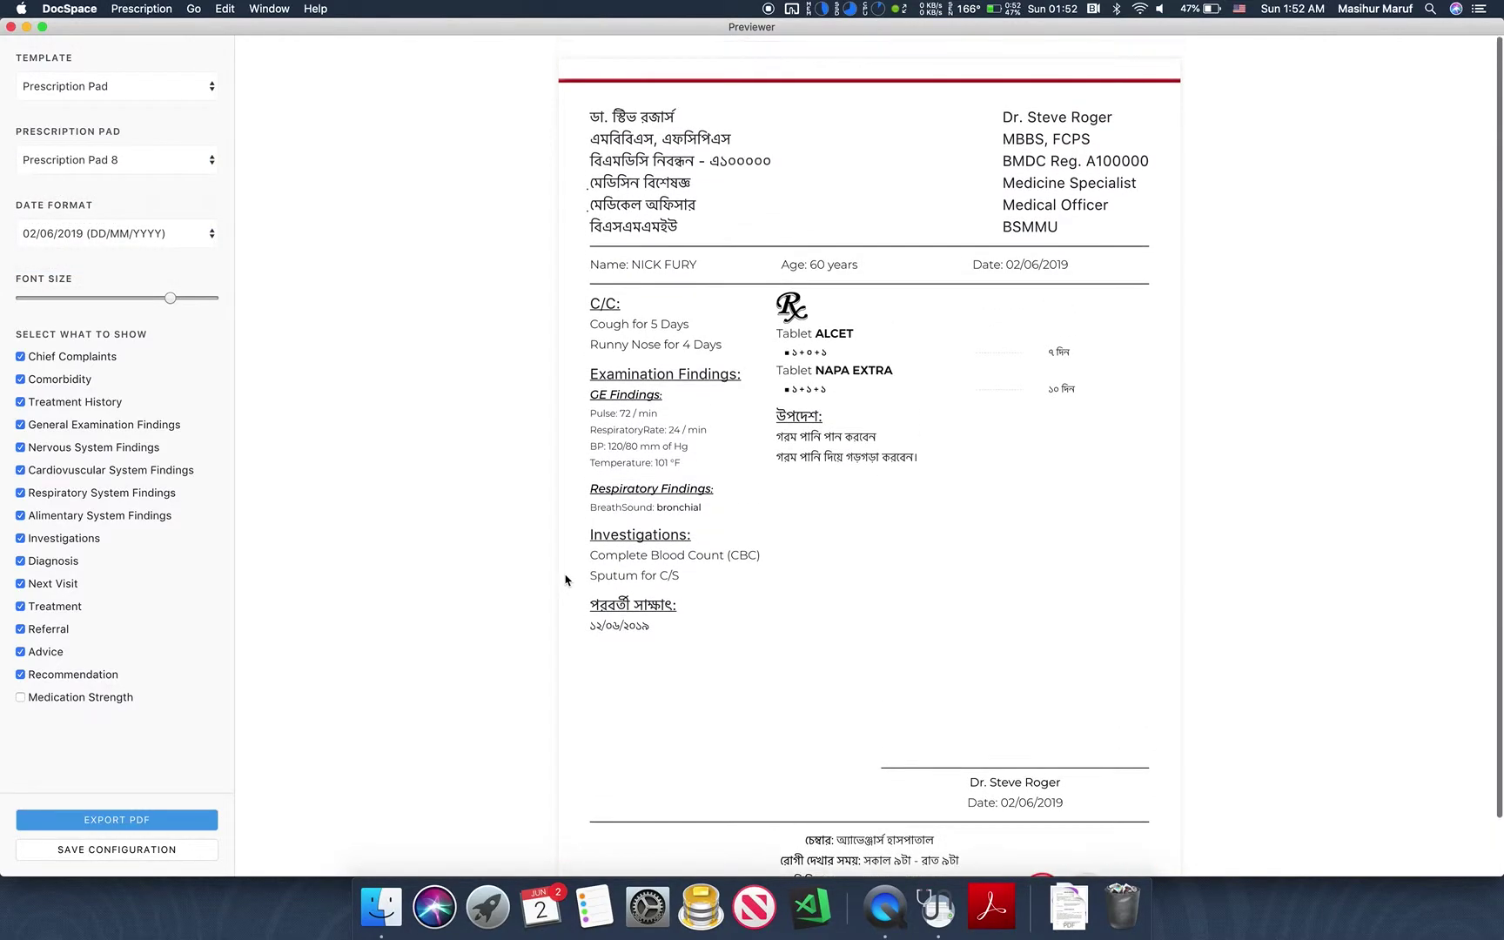
- Switch the prescription template to Colored and look over the page
{"action": "left_click", "coordinate": [87, 92]}
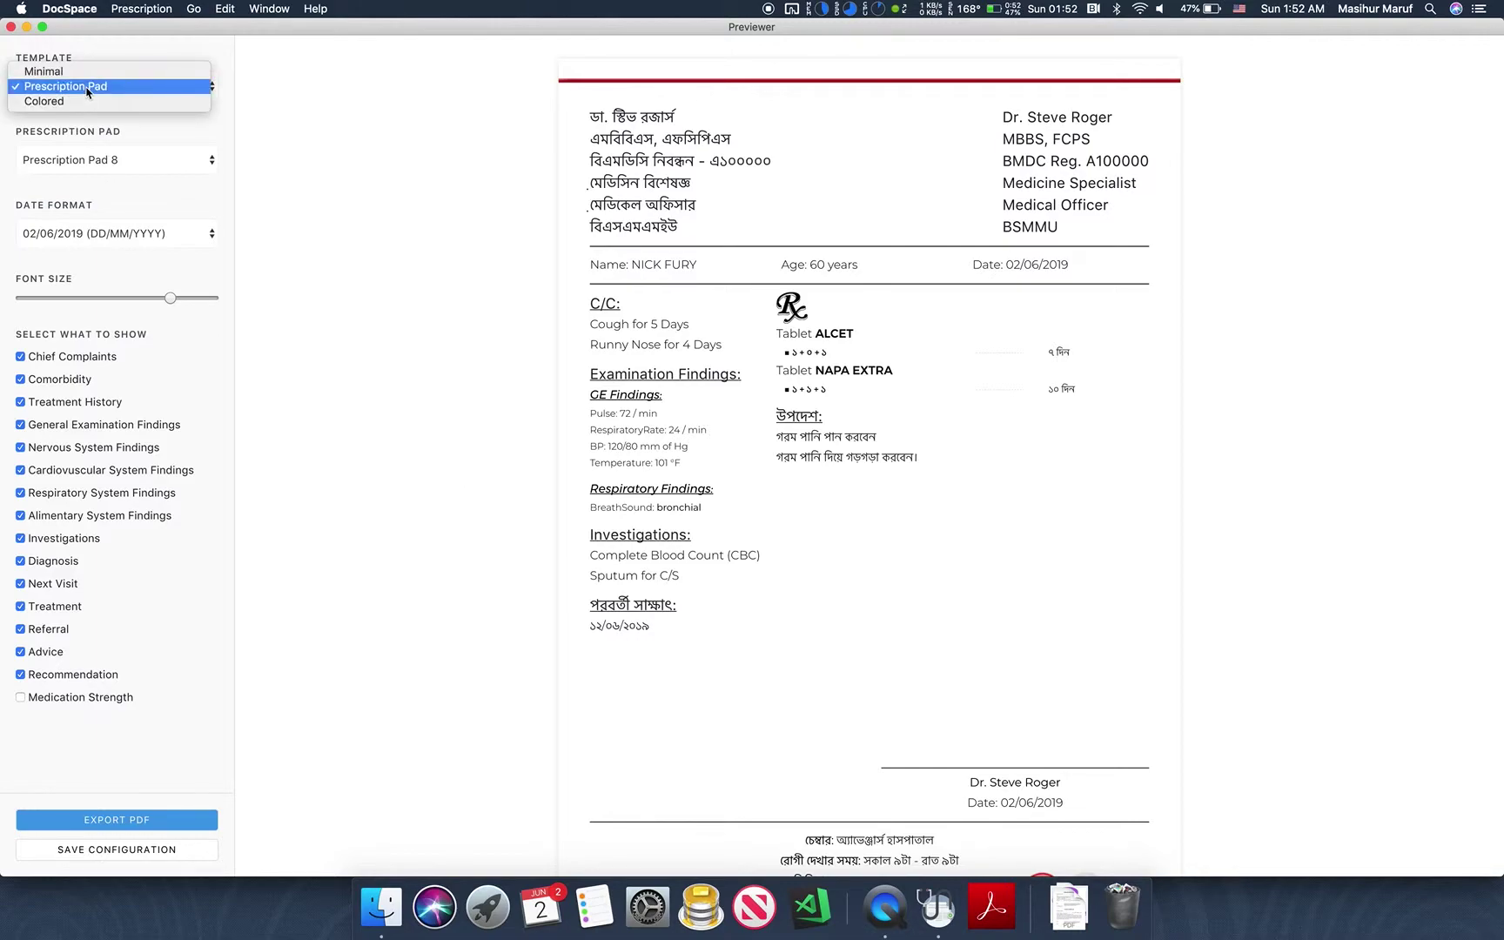
{"action": "left_click", "coordinate": [87, 105]}
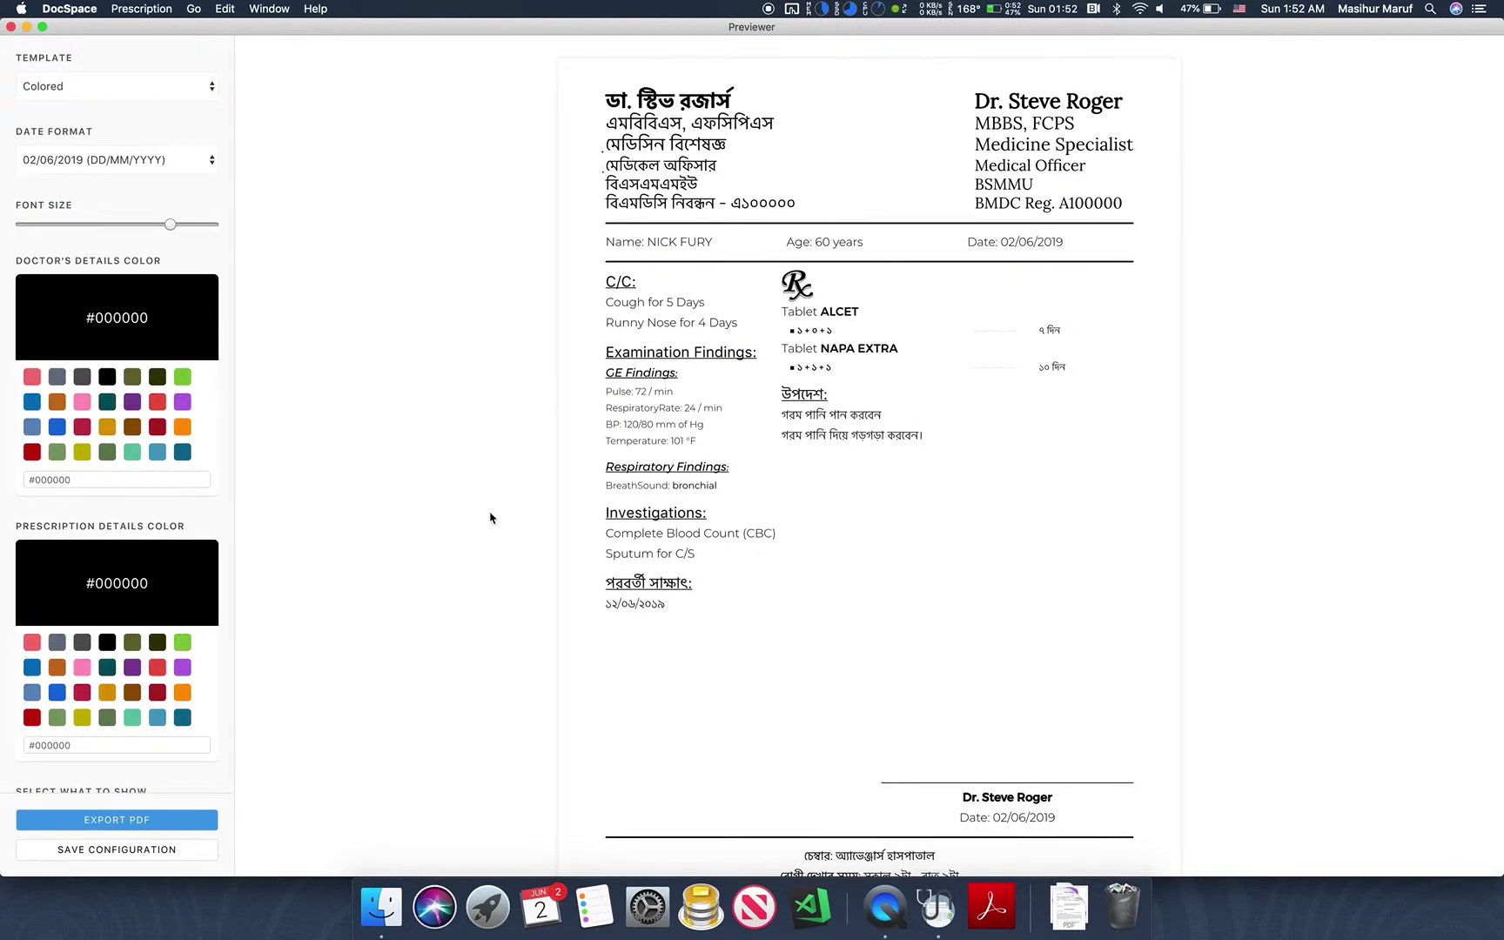
{"action": "scroll", "coordinate": [454, 654], "scroll_direction": "down", "scroll_amount": 2}
{"action": "scroll", "coordinate": [454, 655], "scroll_direction": "up", "scroll_amount": 2}
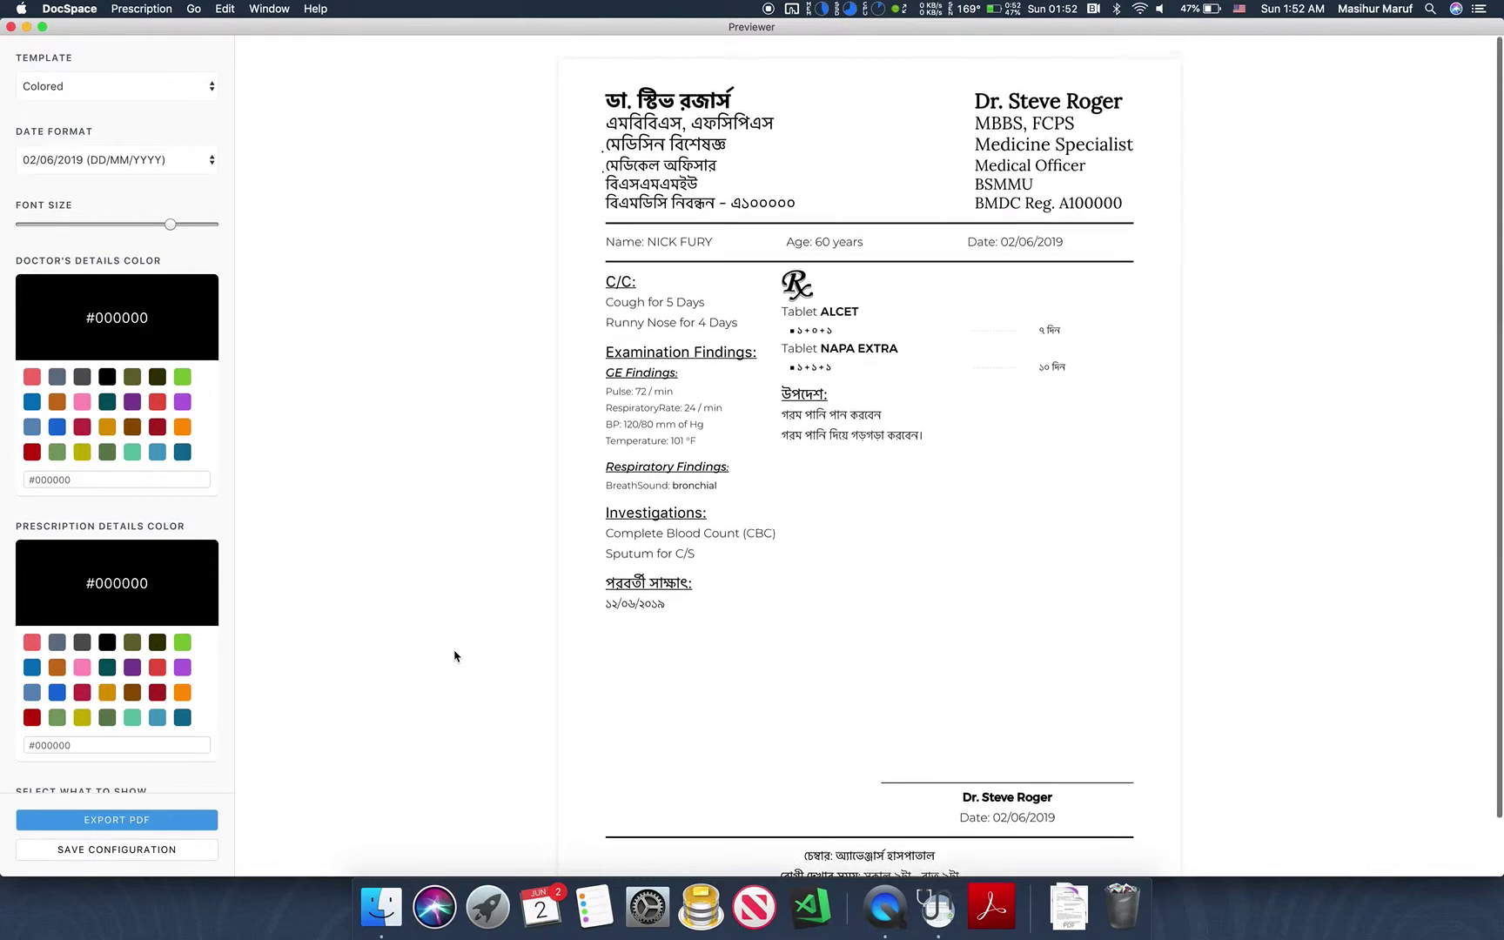
- Set both the doctor's details color and the prescription details color to #00545F and review the page and its display options
{"action": "left_click", "coordinate": [107, 401]}
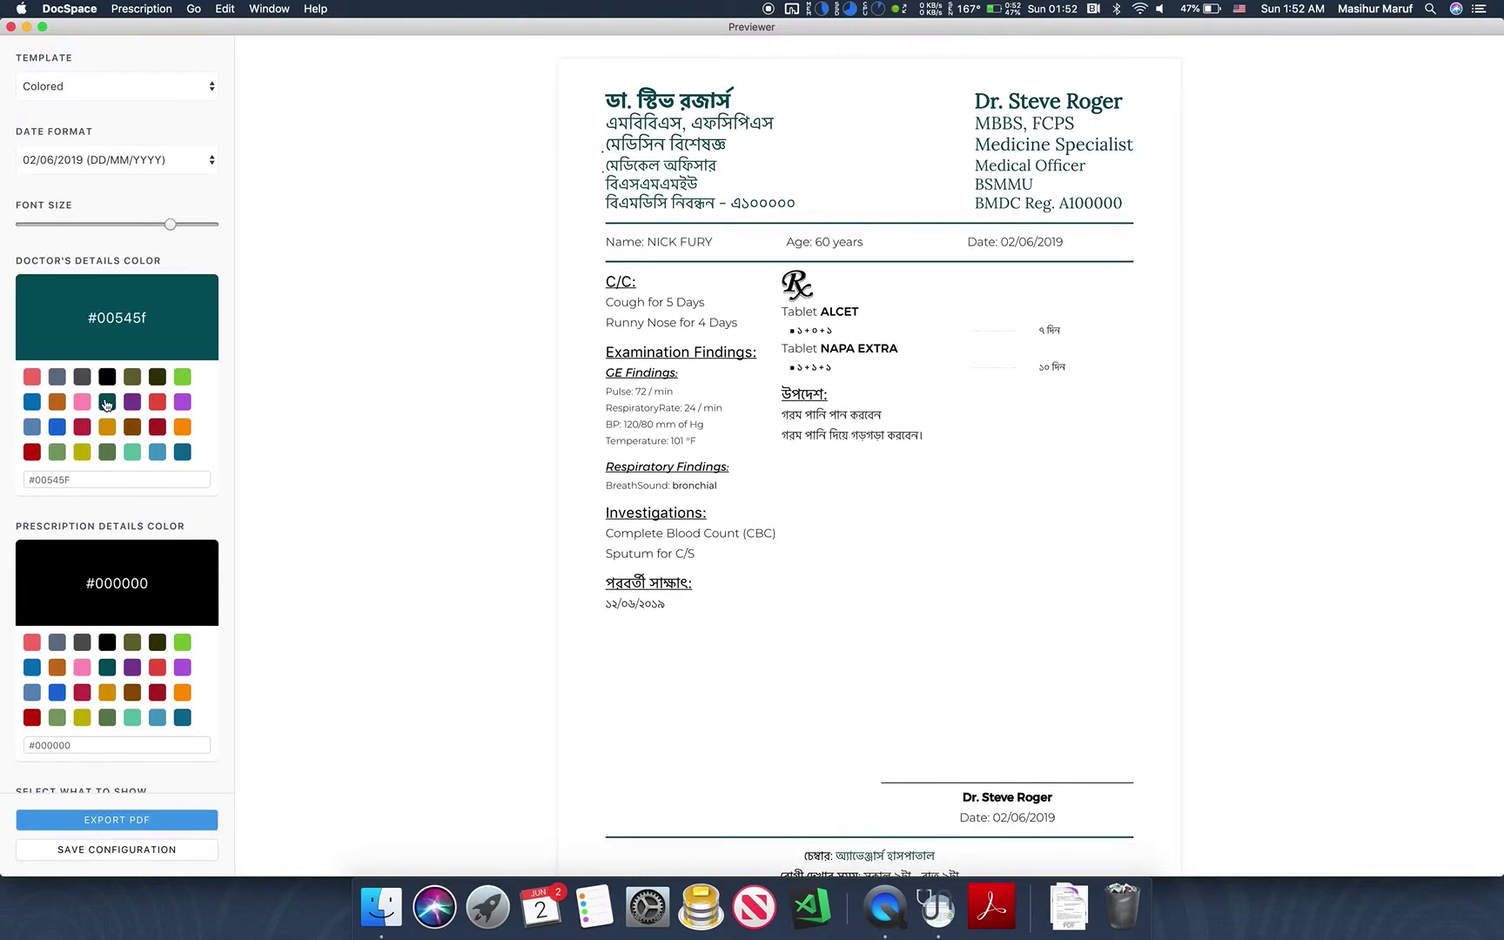
{"action": "left_click", "coordinate": [106, 669]}
{"action": "scroll", "coordinate": [768, 675], "scroll_direction": "down", "scroll_amount": 2}
{"action": "scroll", "coordinate": [768, 676], "scroll_direction": "up", "scroll_amount": 2}
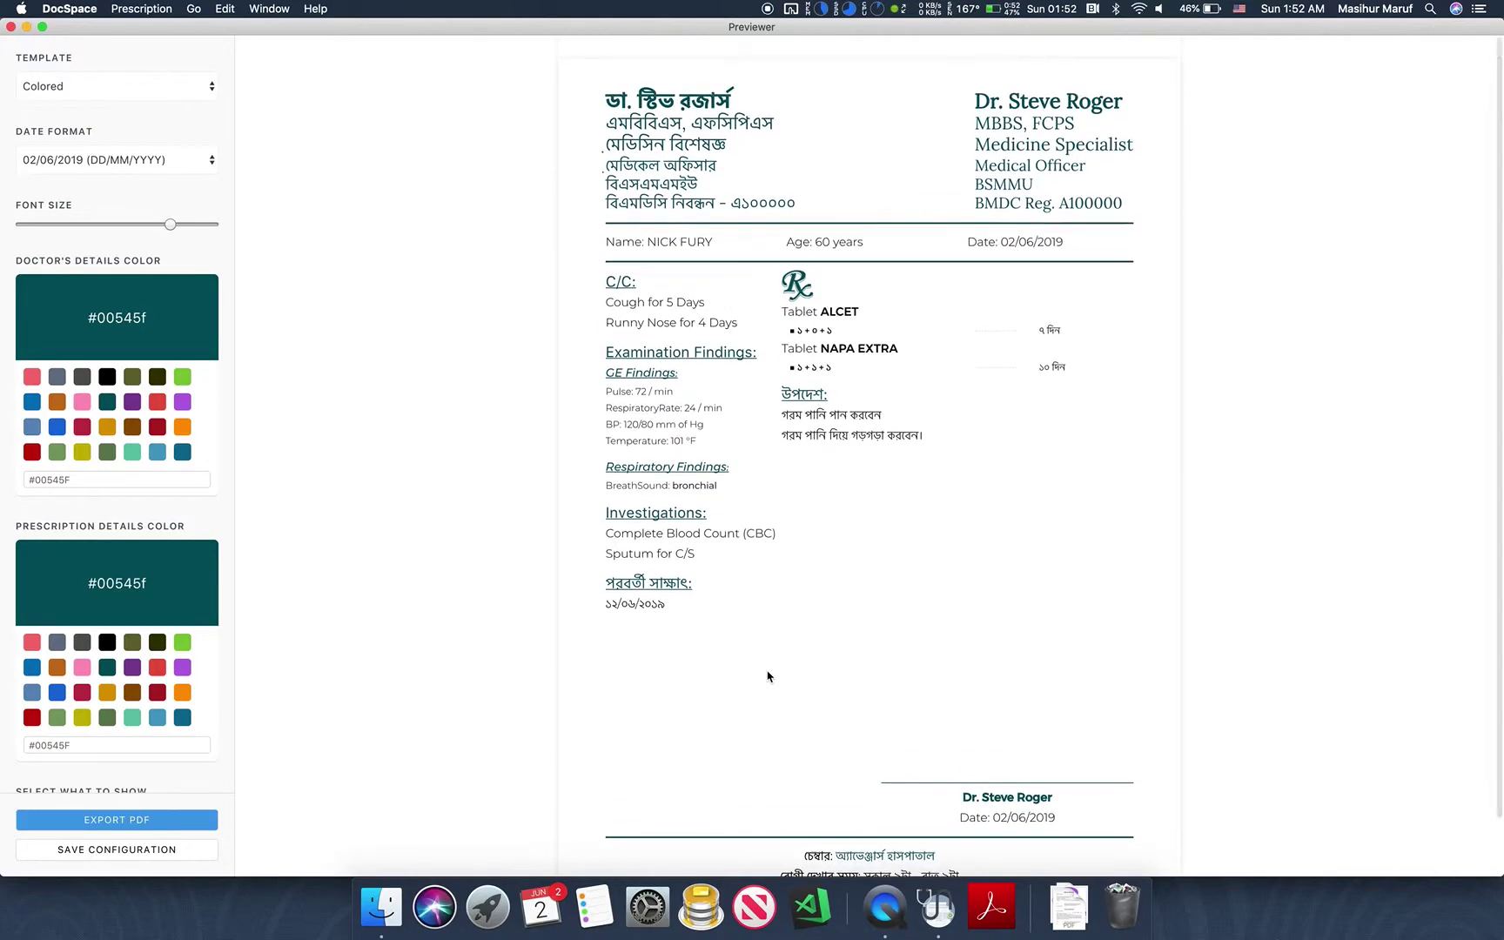
{"action": "scroll", "coordinate": [470, 573], "scroll_direction": "down", "scroll_amount": 2}
{"action": "scroll", "coordinate": [467, 568], "scroll_direction": "down", "scroll_amount": 1}
{"action": "scroll", "coordinate": [466, 567], "scroll_direction": "up", "scroll_amount": 2}
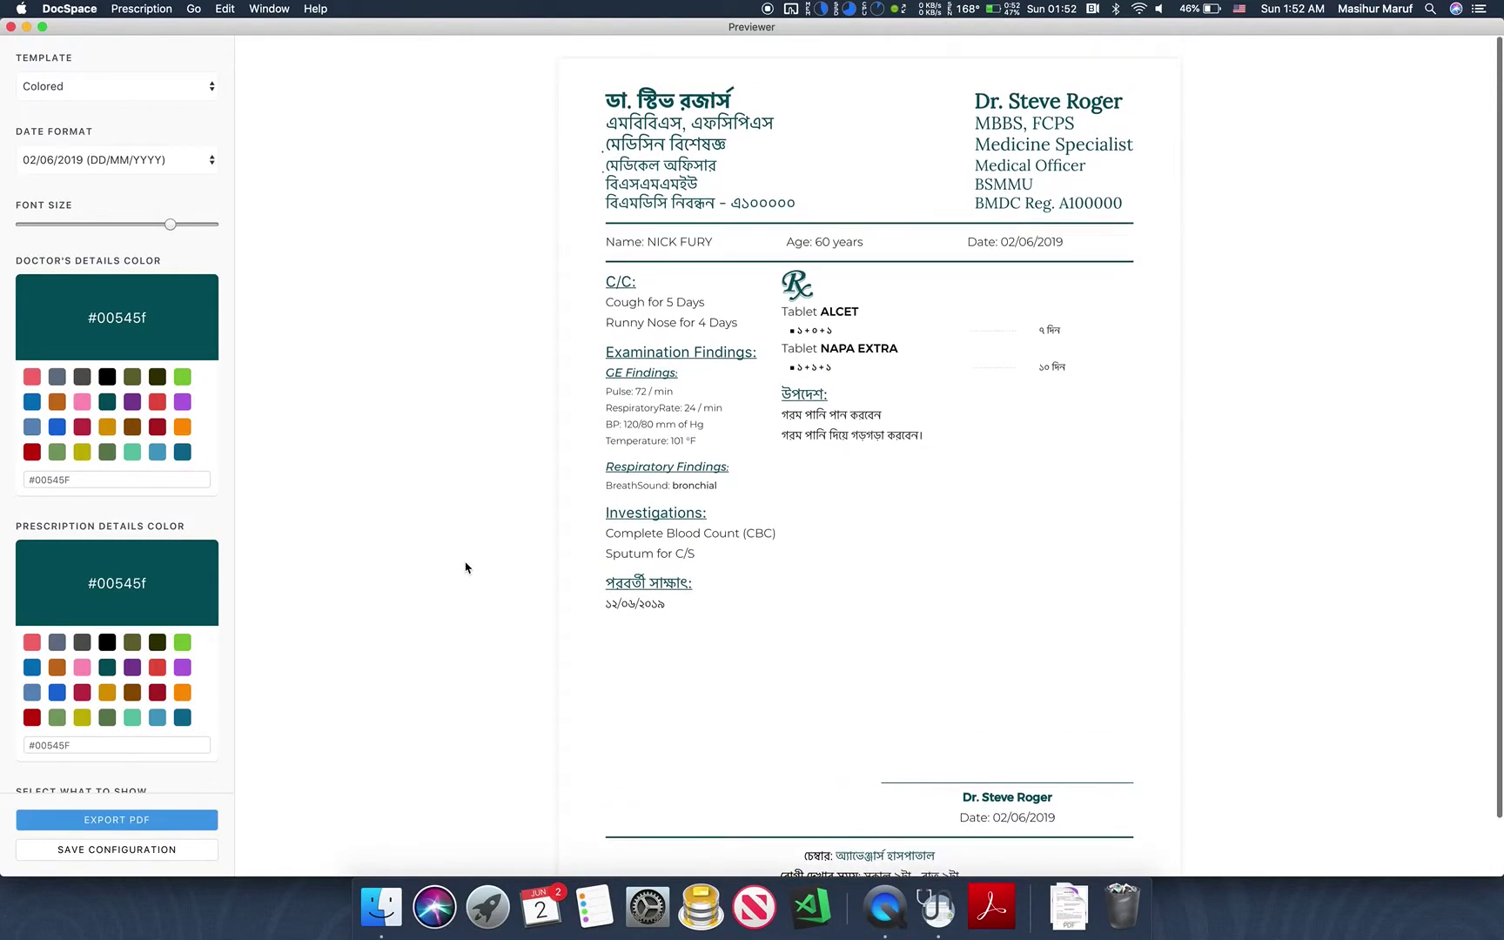
{"action": "scroll", "coordinate": [122, 634], "scroll_direction": "down", "scroll_amount": 4}
{"action": "scroll", "coordinate": [117, 640], "scroll_direction": "down", "scroll_amount": 5}
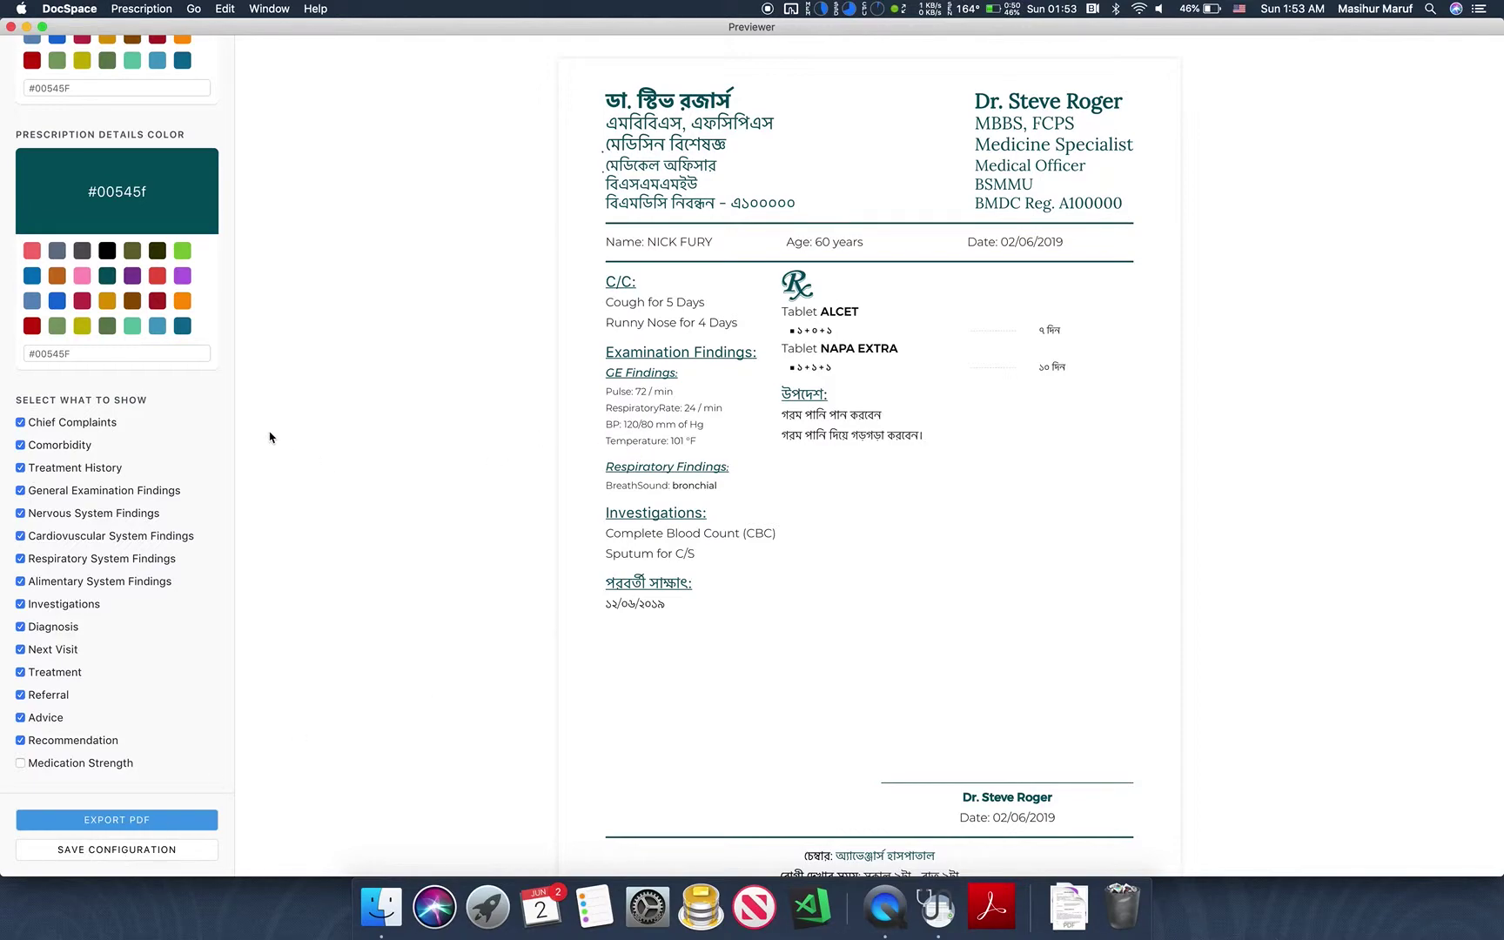
{"action": "scroll", "coordinate": [128, 449], "scroll_direction": "up", "scroll_amount": 10}
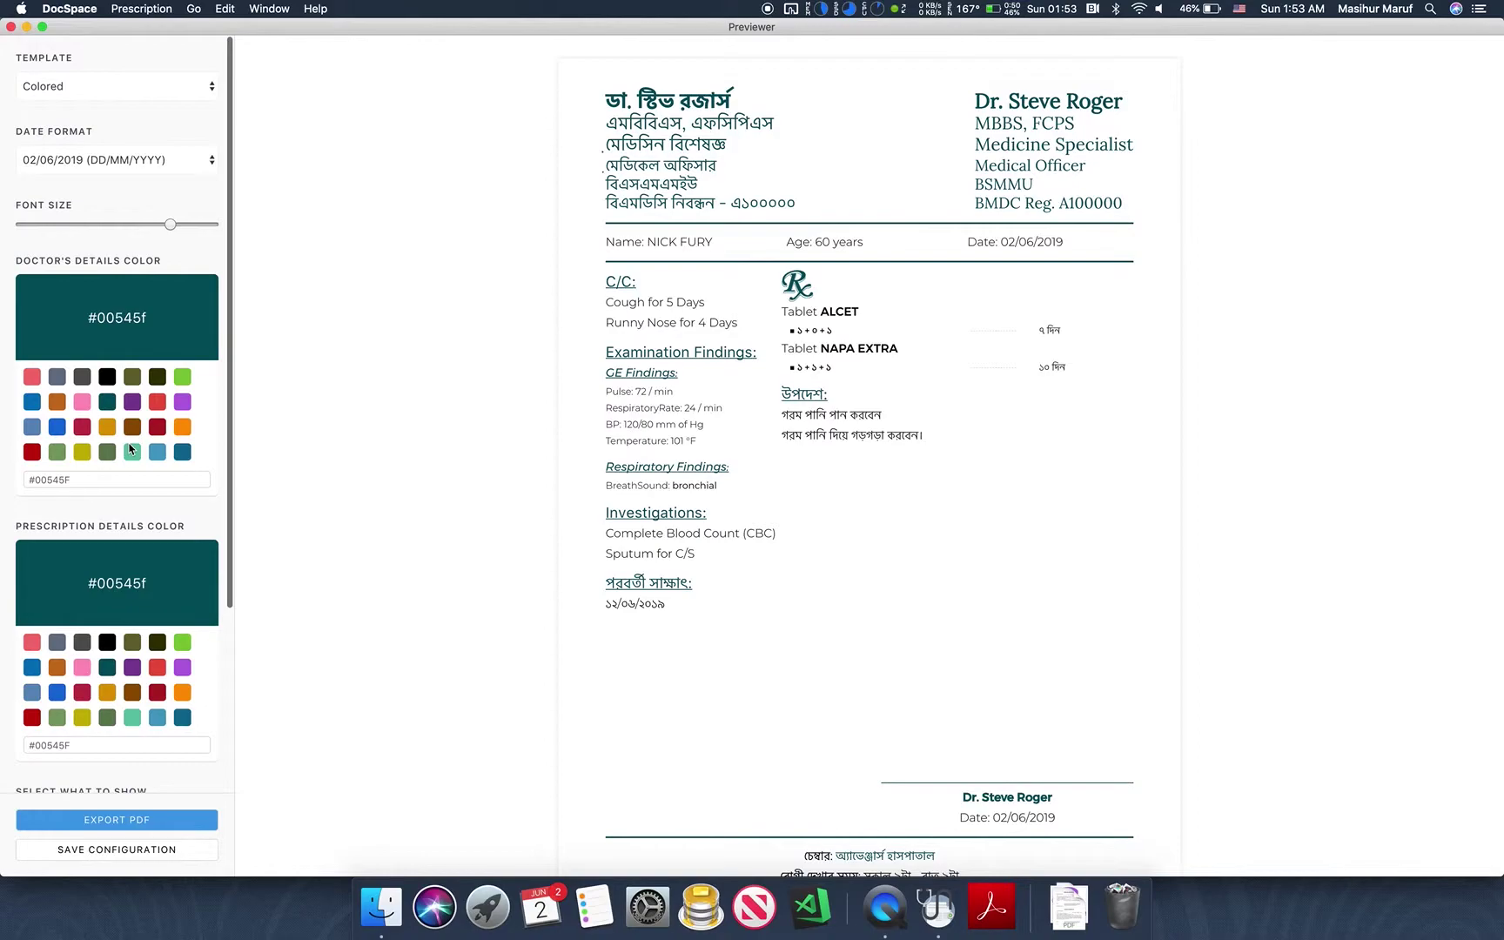
- Set the prescription template back to Minimal and check the page
{"action": "left_click", "coordinate": [84, 88]}
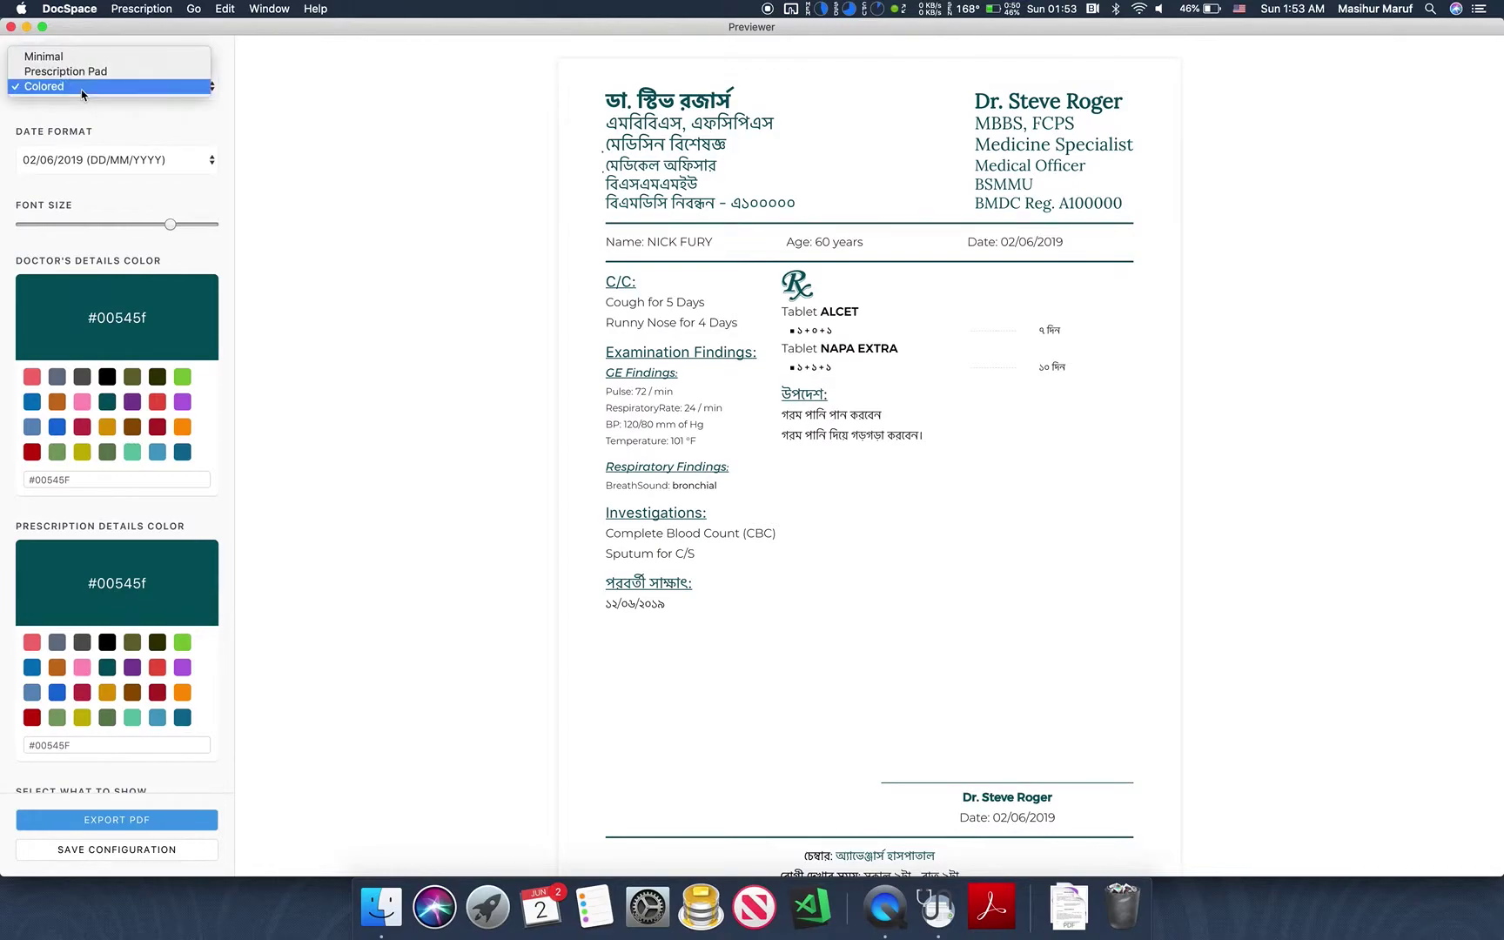
{"action": "left_click", "coordinate": [78, 57]}
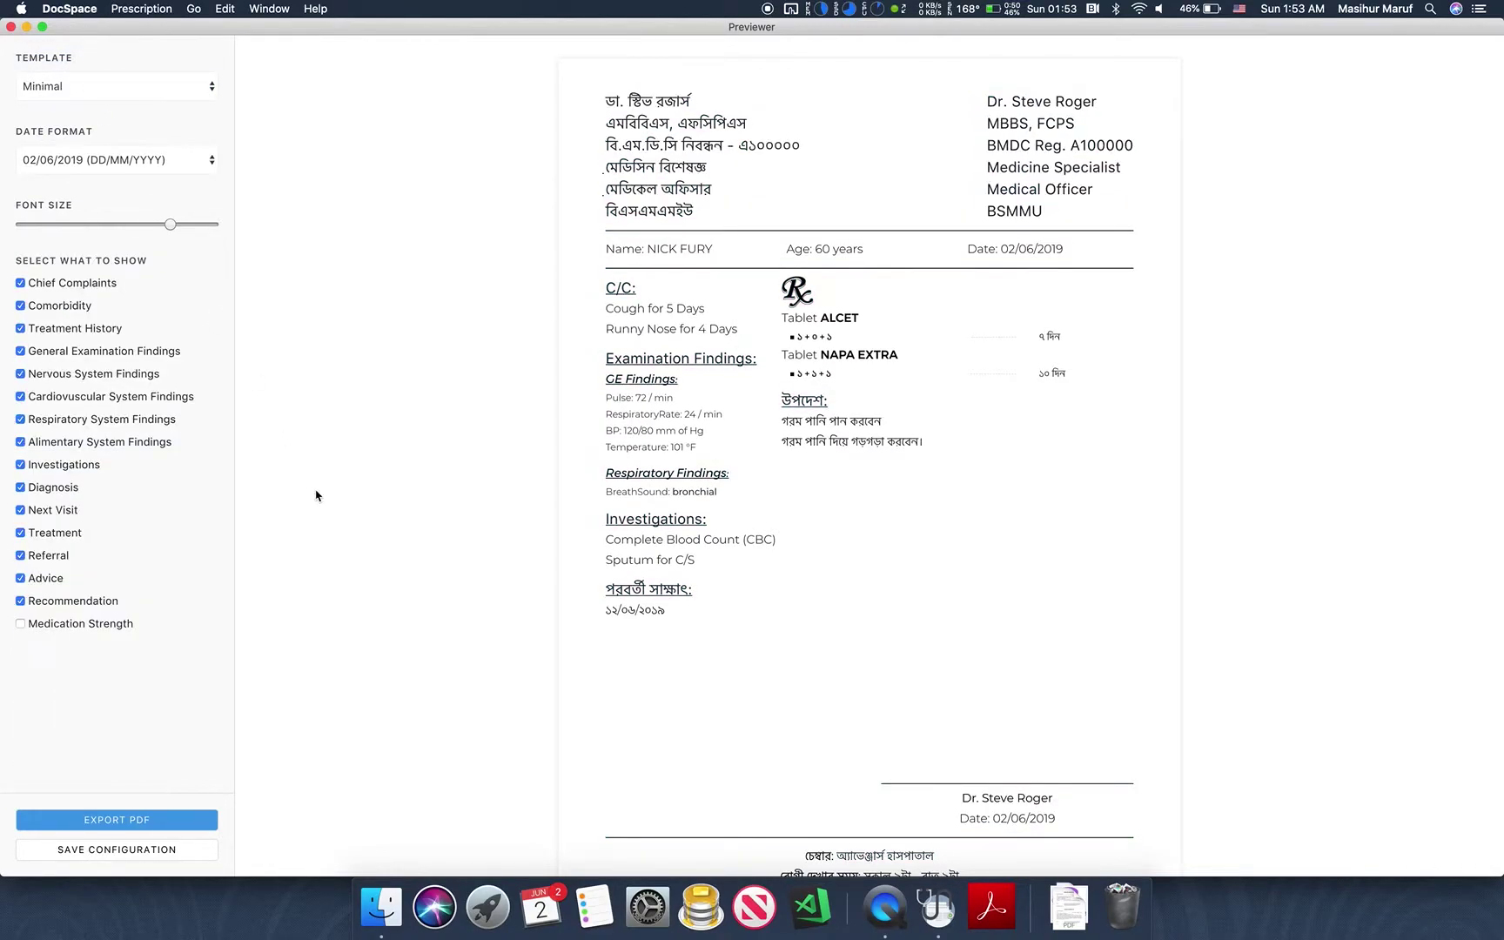
{"action": "scroll", "coordinate": [316, 495], "scroll_direction": "down", "scroll_amount": 1}
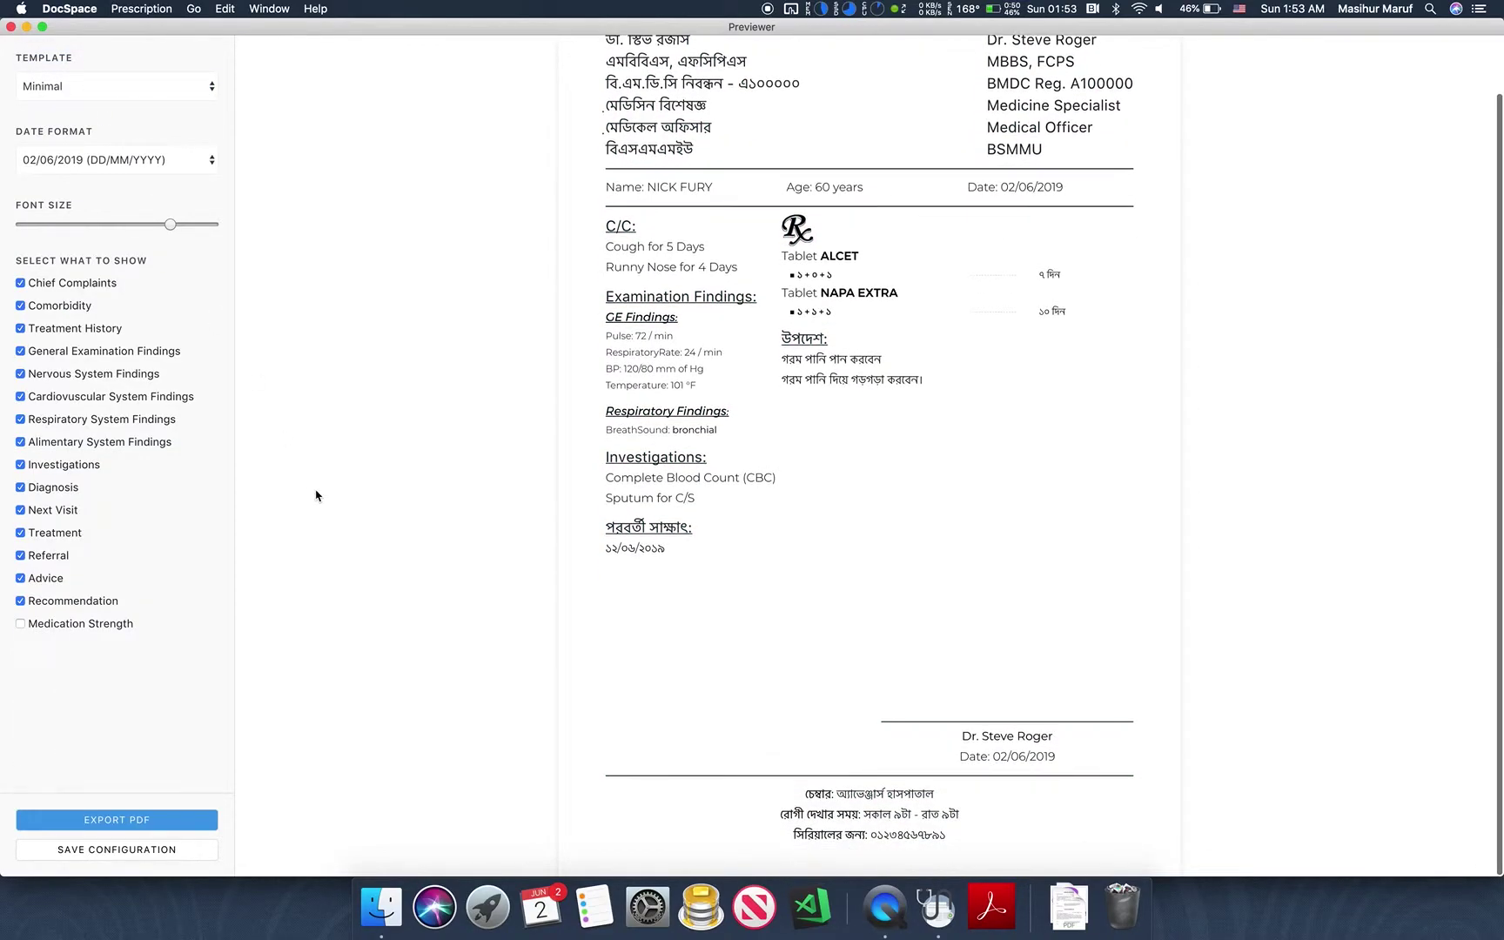
- Export the prescription as a PDF, agree to save it, and review the exported page
{"action": "left_click", "coordinate": [149, 823]}
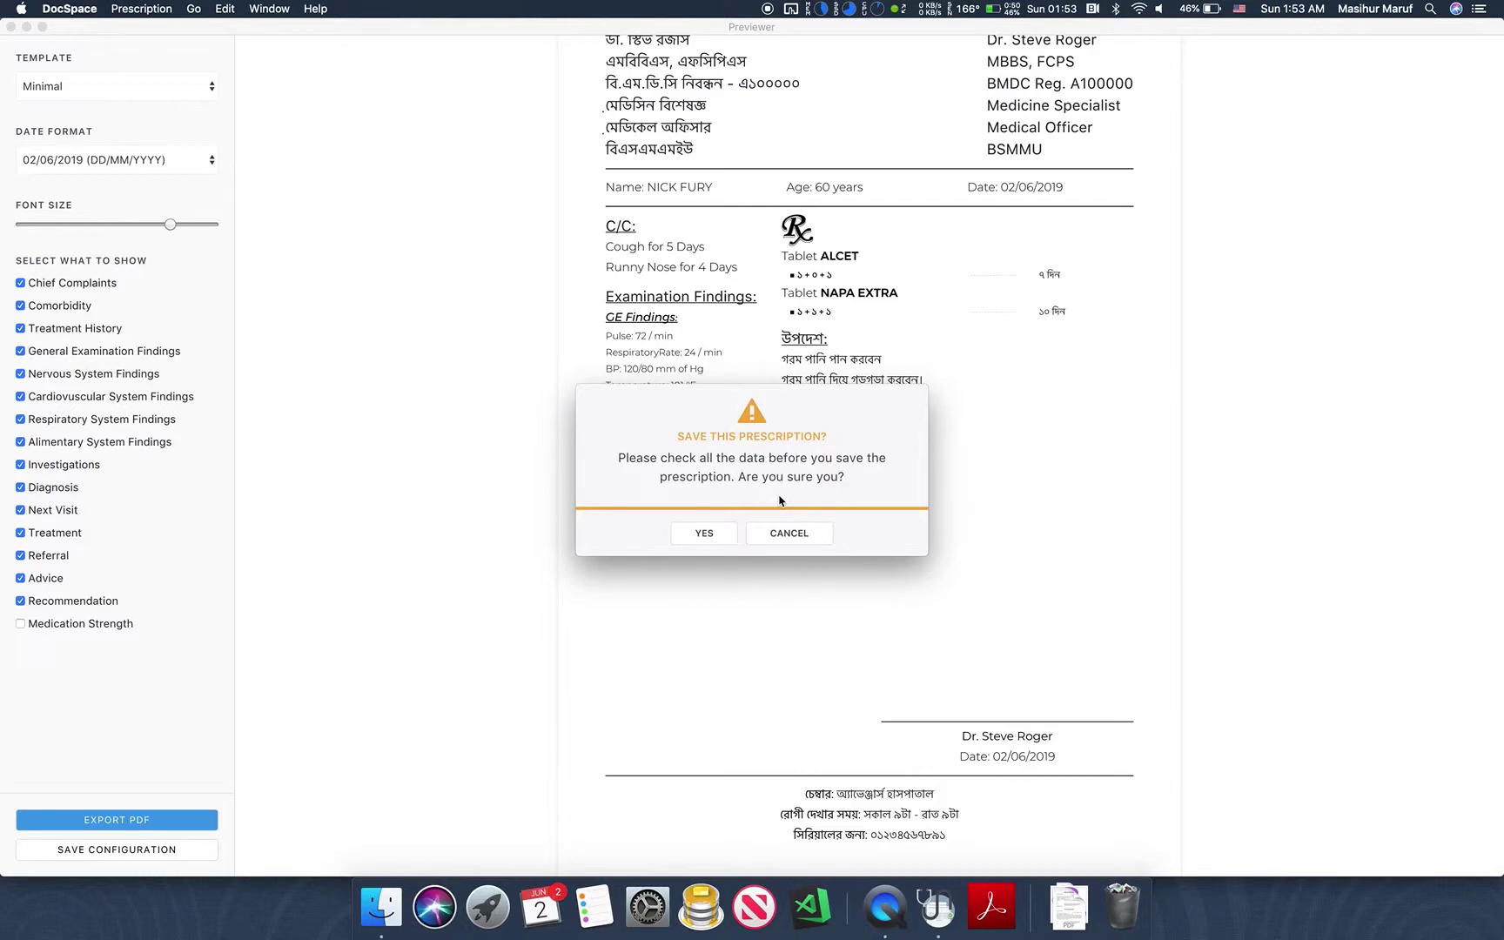
{"action": "left_click", "coordinate": [703, 534]}
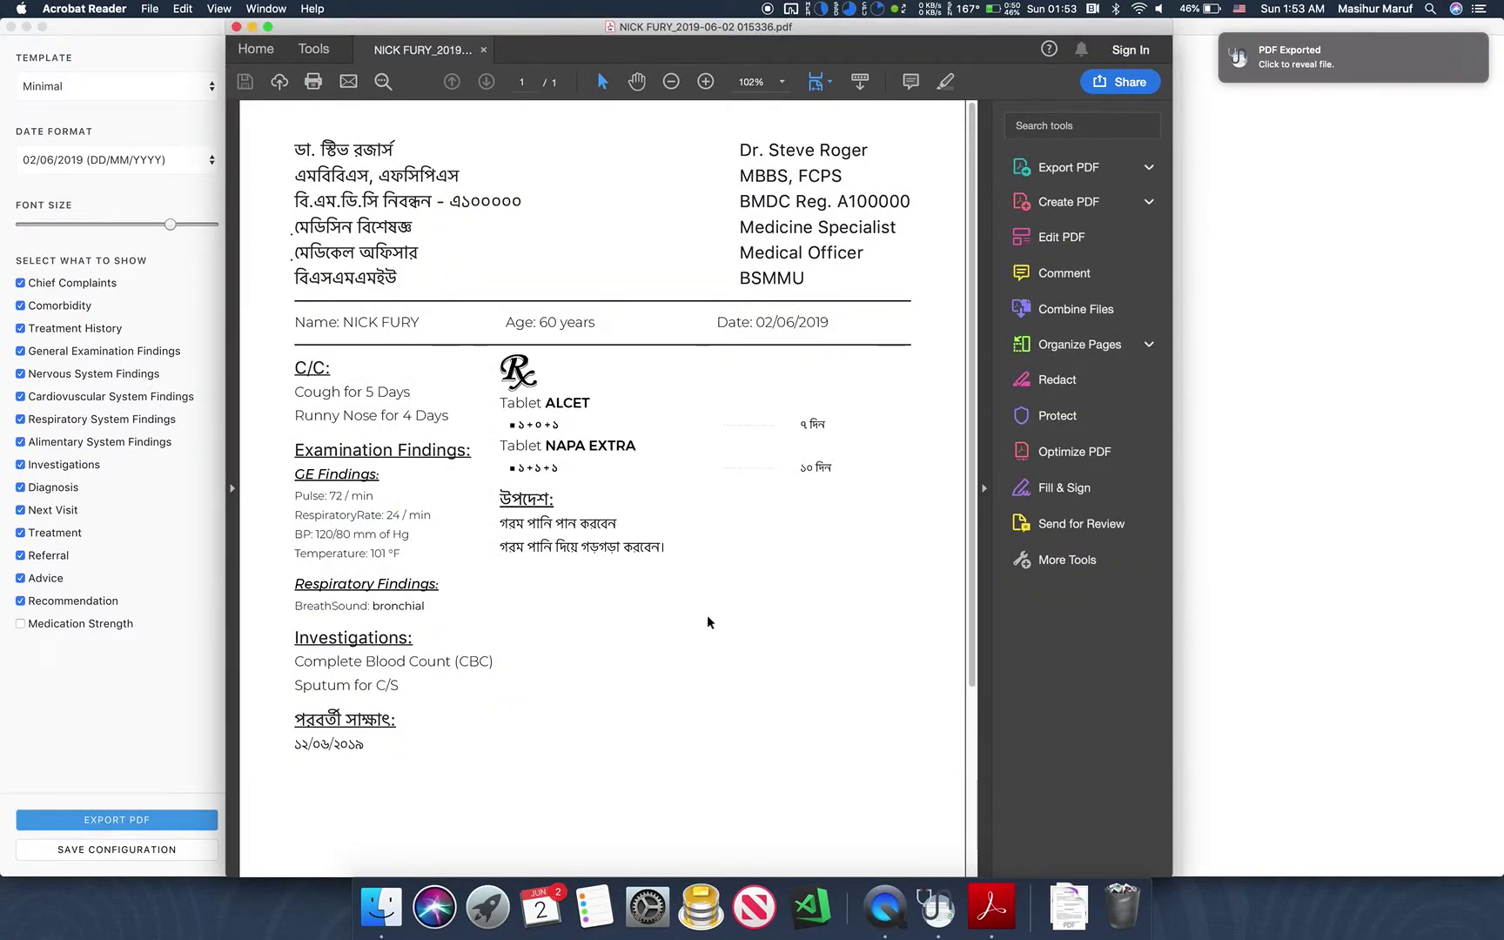
{"action": "scroll", "coordinate": [707, 616], "scroll_direction": "down", "scroll_amount": 5}
{"action": "scroll", "coordinate": [707, 617], "scroll_direction": "up", "scroll_amount": 5}
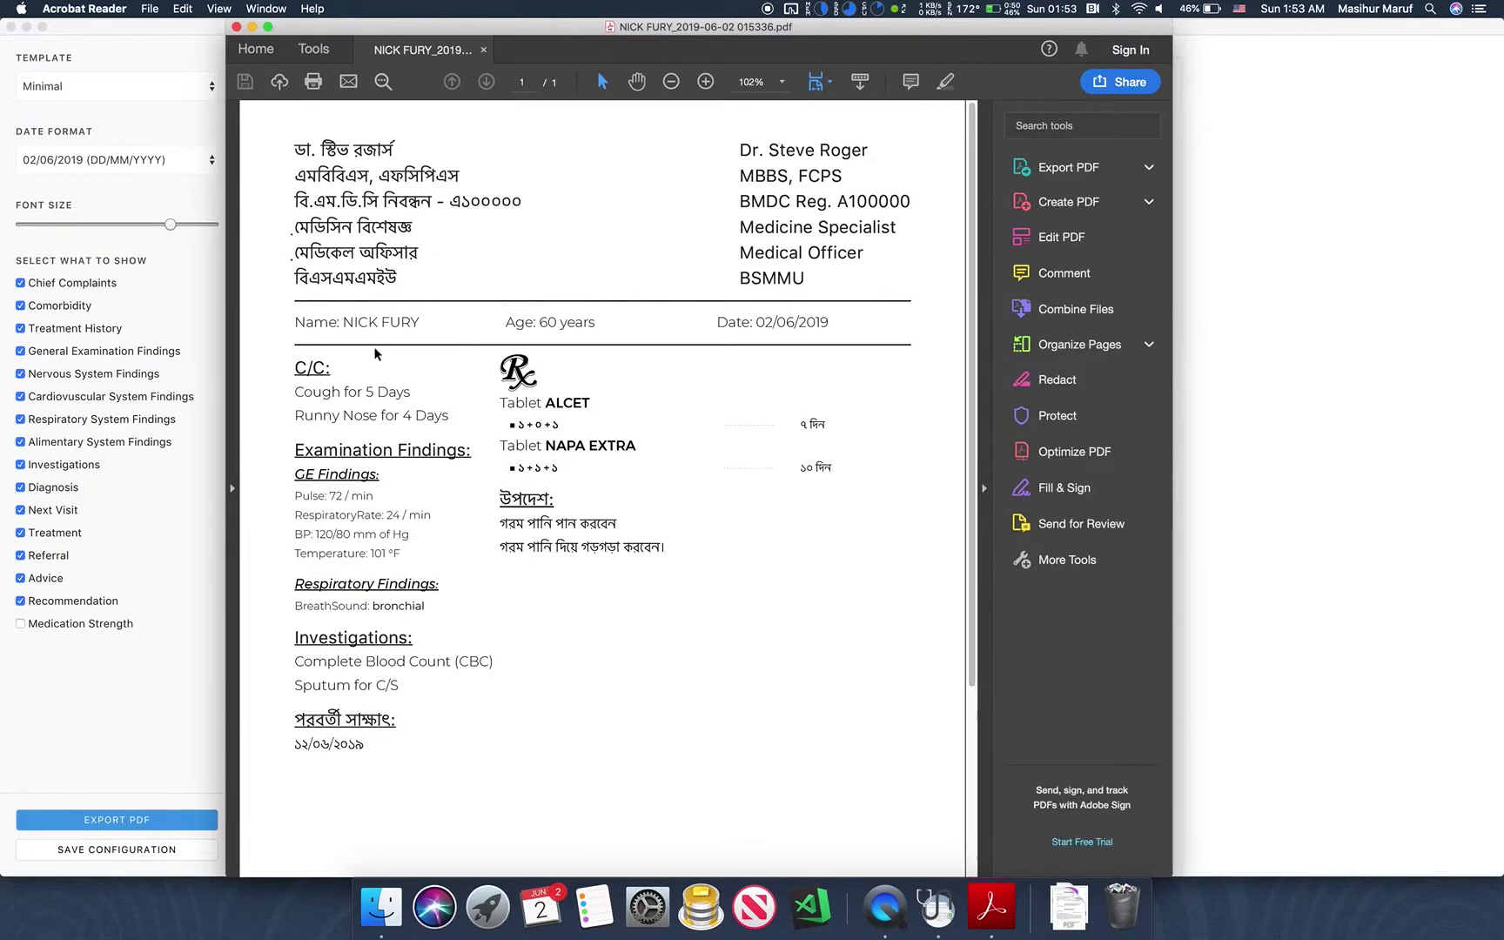
- View the print settings for the exported PDF and cancel without printing
{"action": "left_click", "coordinate": [315, 84]}
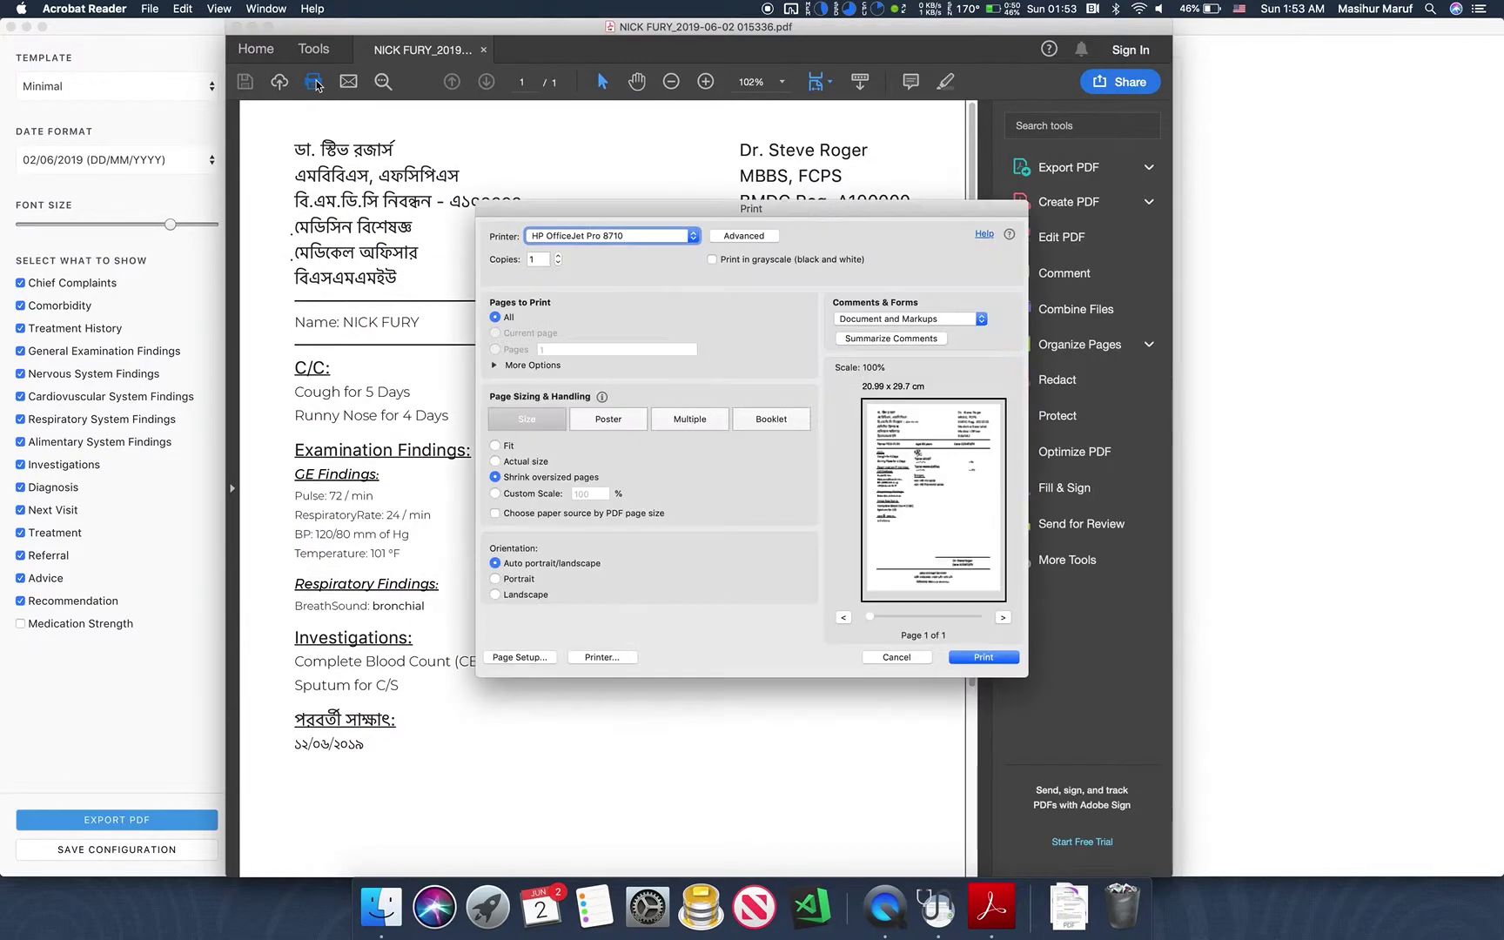
{"action": "left_click", "coordinate": [889, 659]}
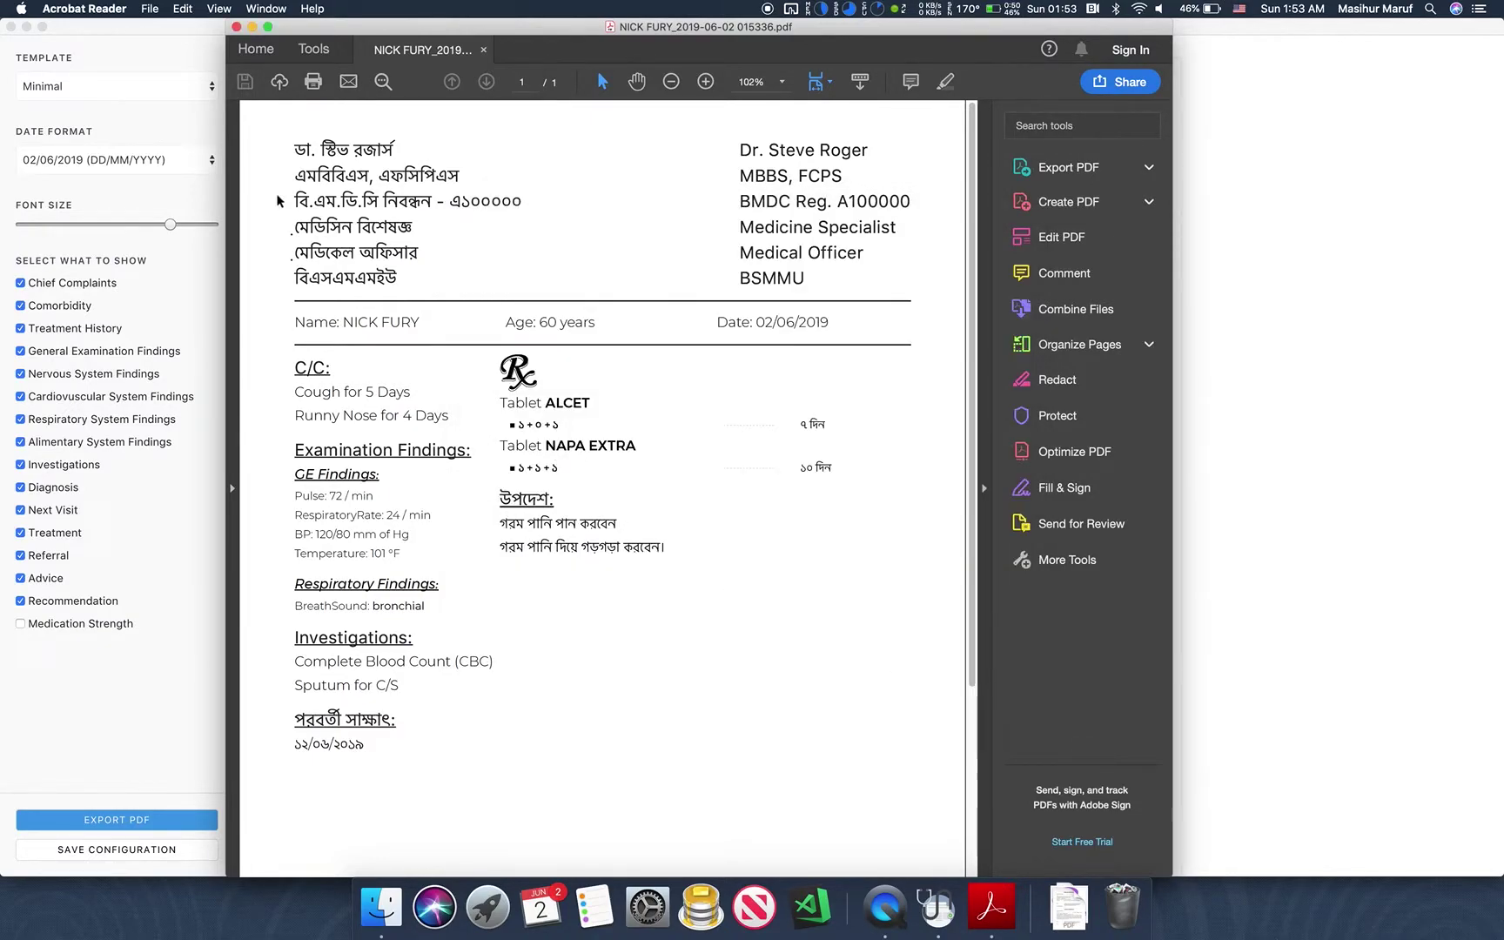
- Close the exported PDF and the prescription preview to return to the new prescription form
{"action": "left_click", "coordinate": [235, 26]}
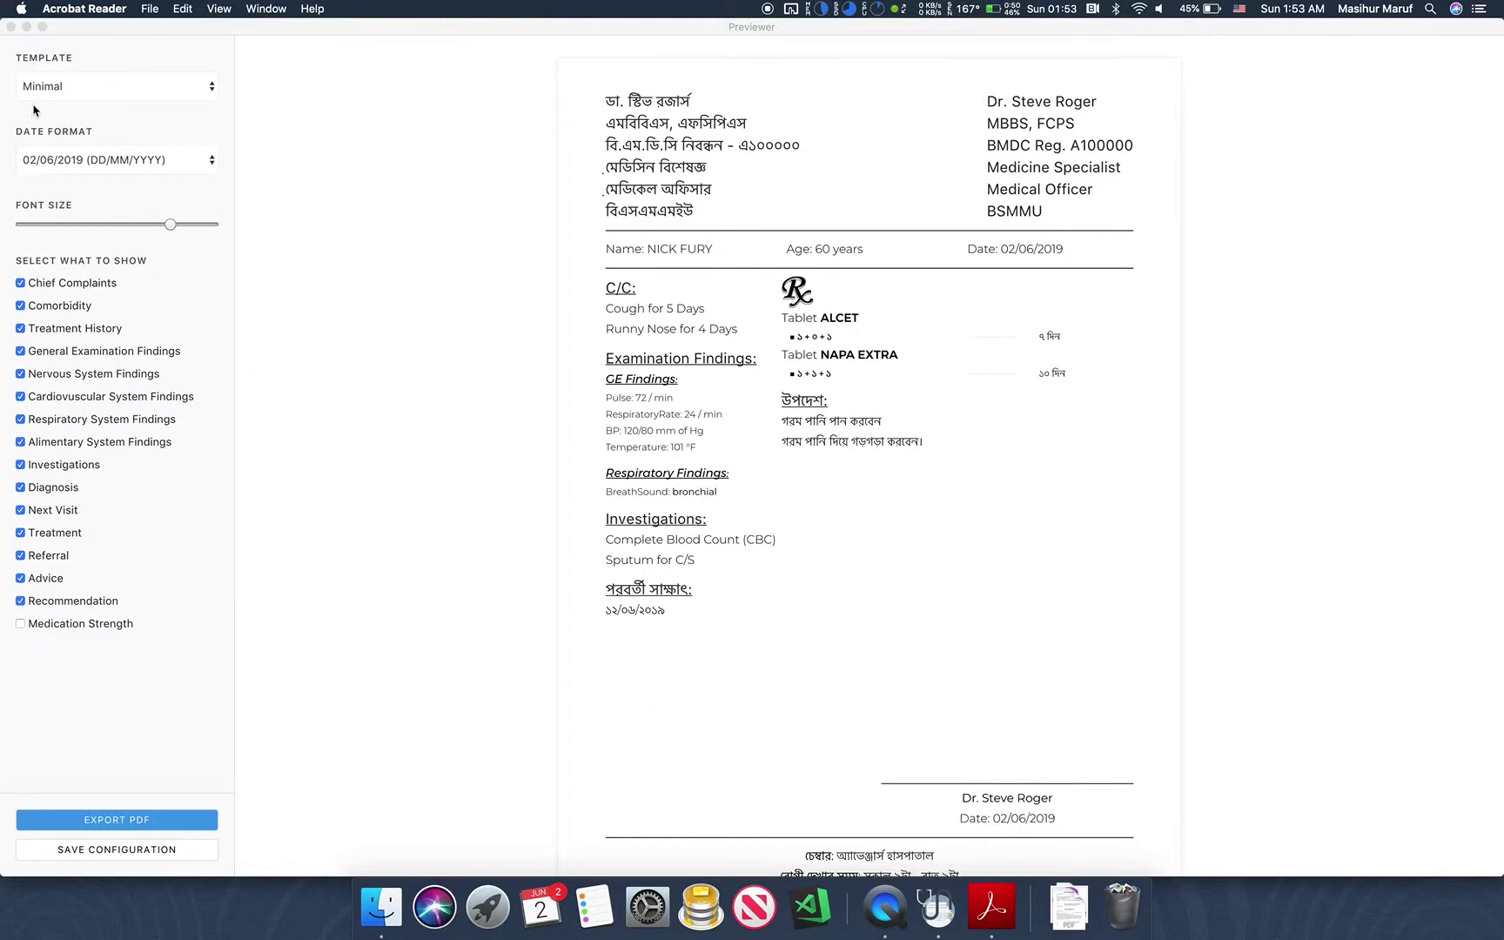
{"action": "left_click", "coordinate": [11, 27]}
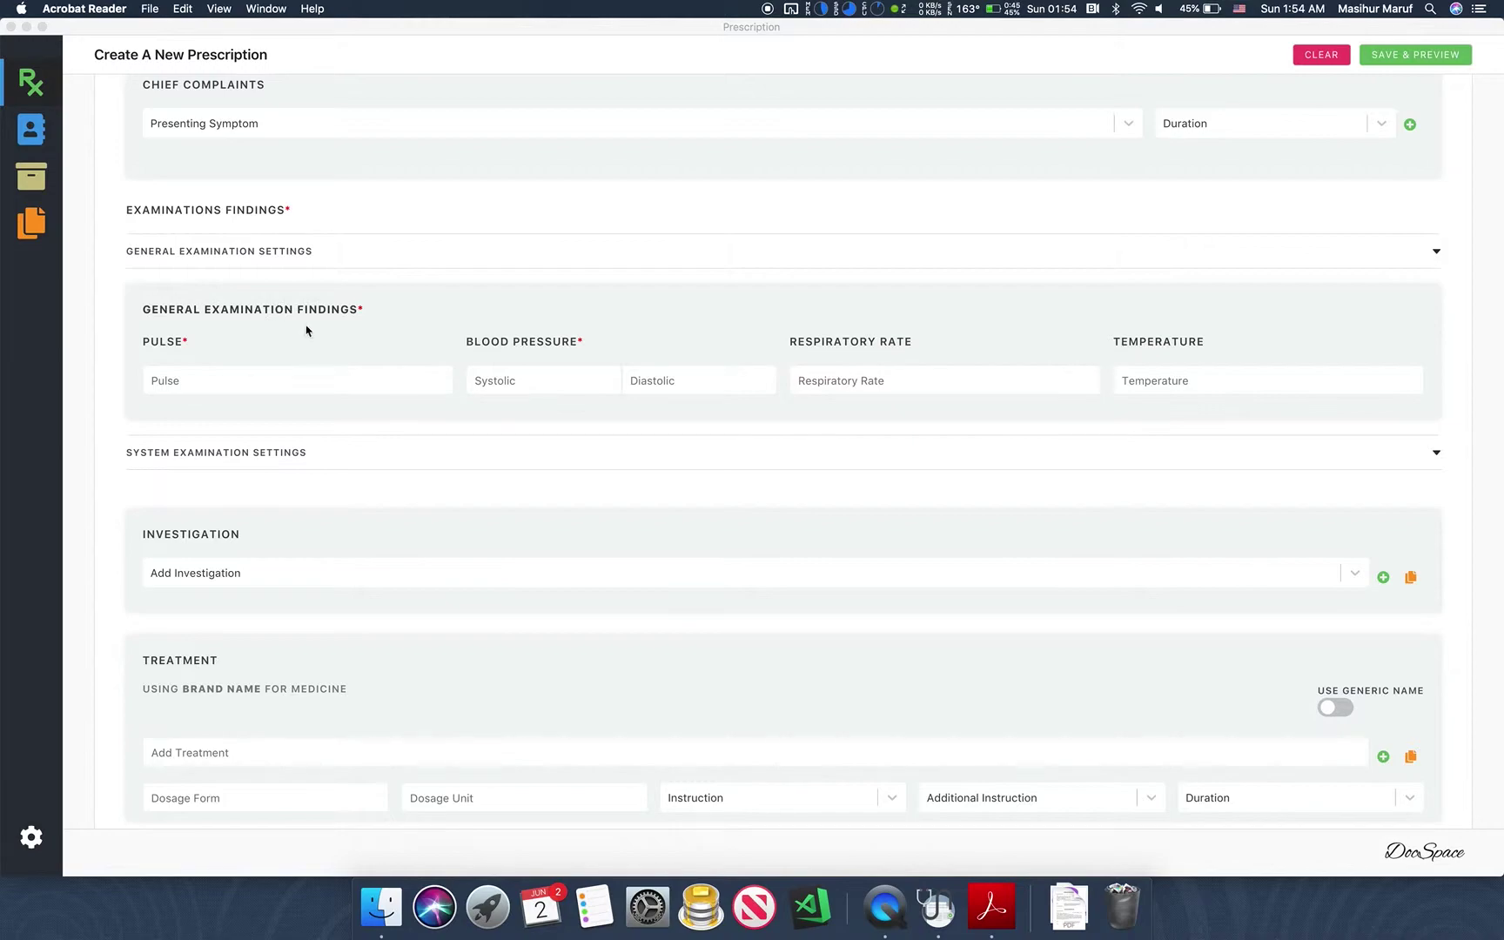
- Open the saved prescription with the 10-day follow-up for editing from the list of all prescriptions and review its filled-in form
{"action": "scroll", "coordinate": [412, 537], "scroll_direction": "up", "scroll_amount": 10}
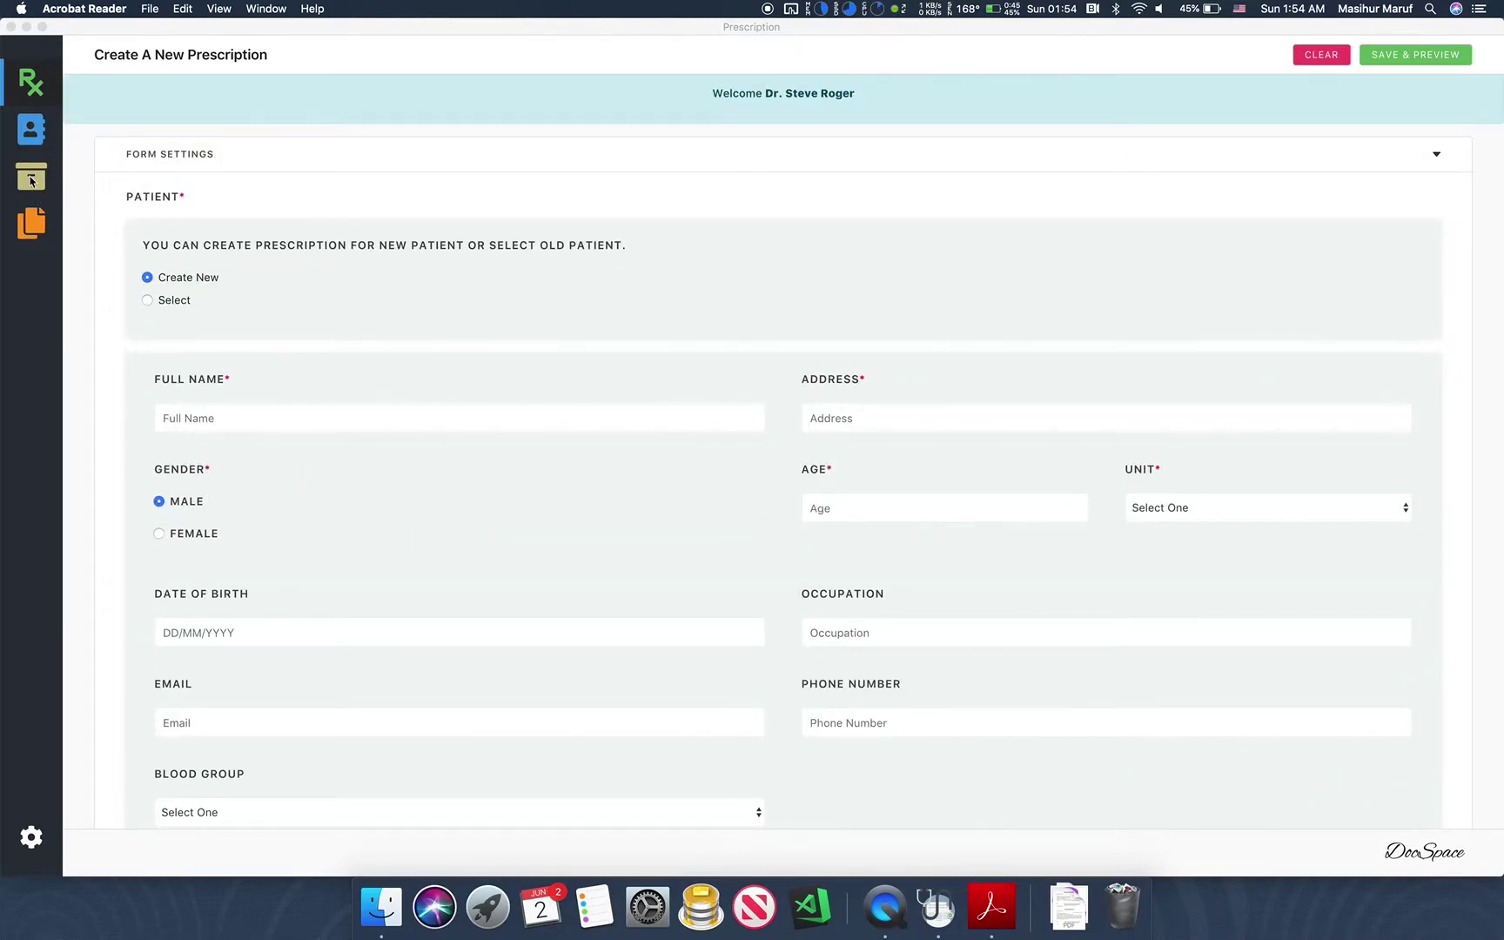
{"action": "left_click", "coordinate": [32, 179]}
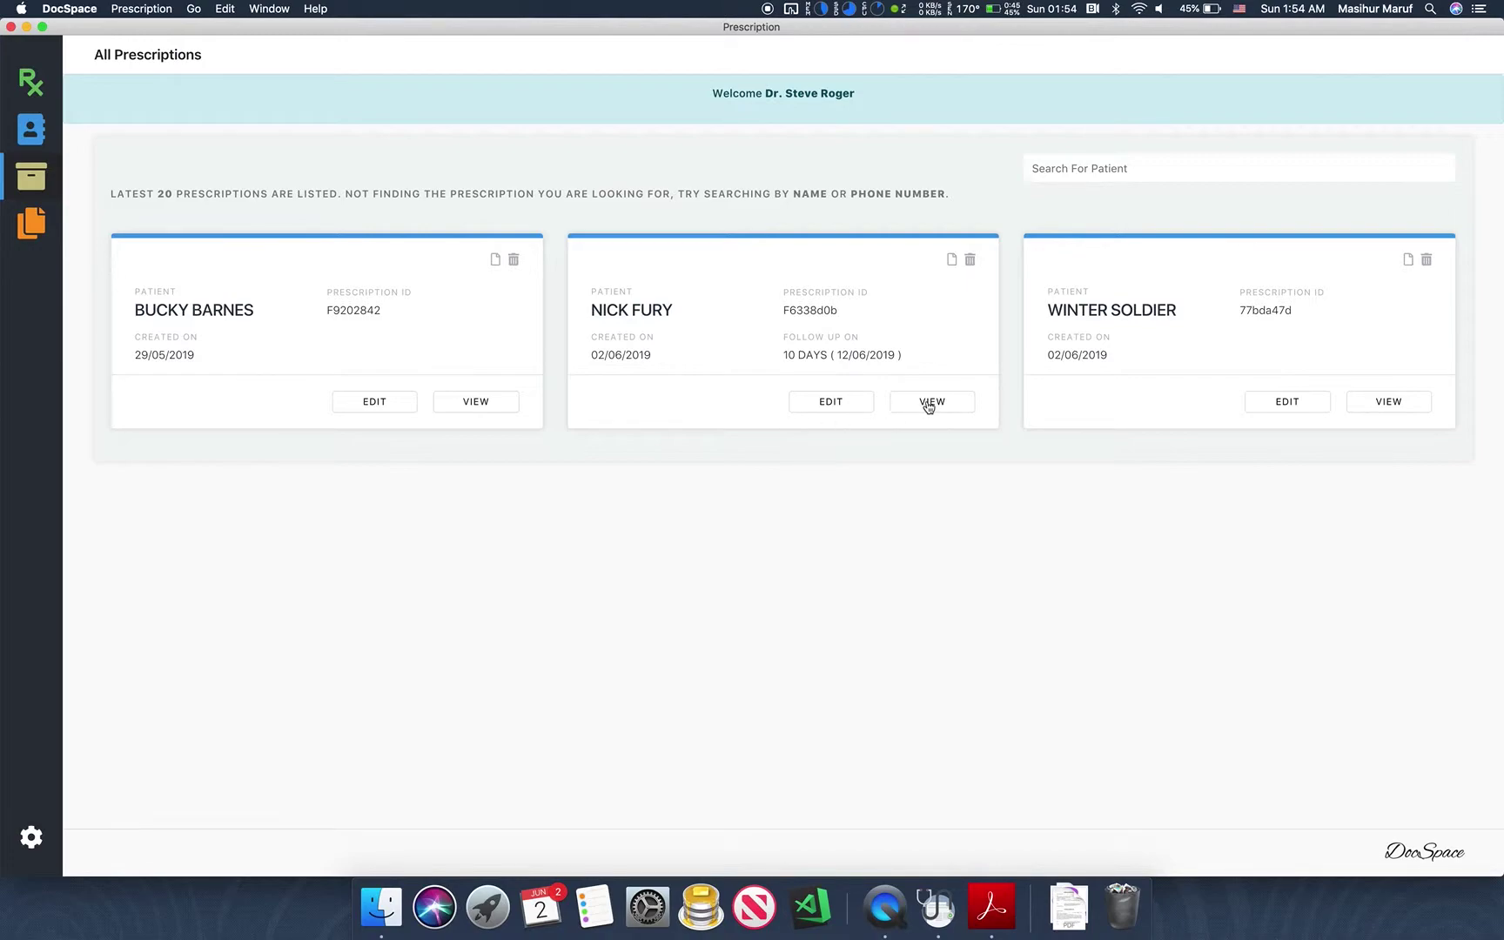
{"action": "left_click", "coordinate": [831, 403]}
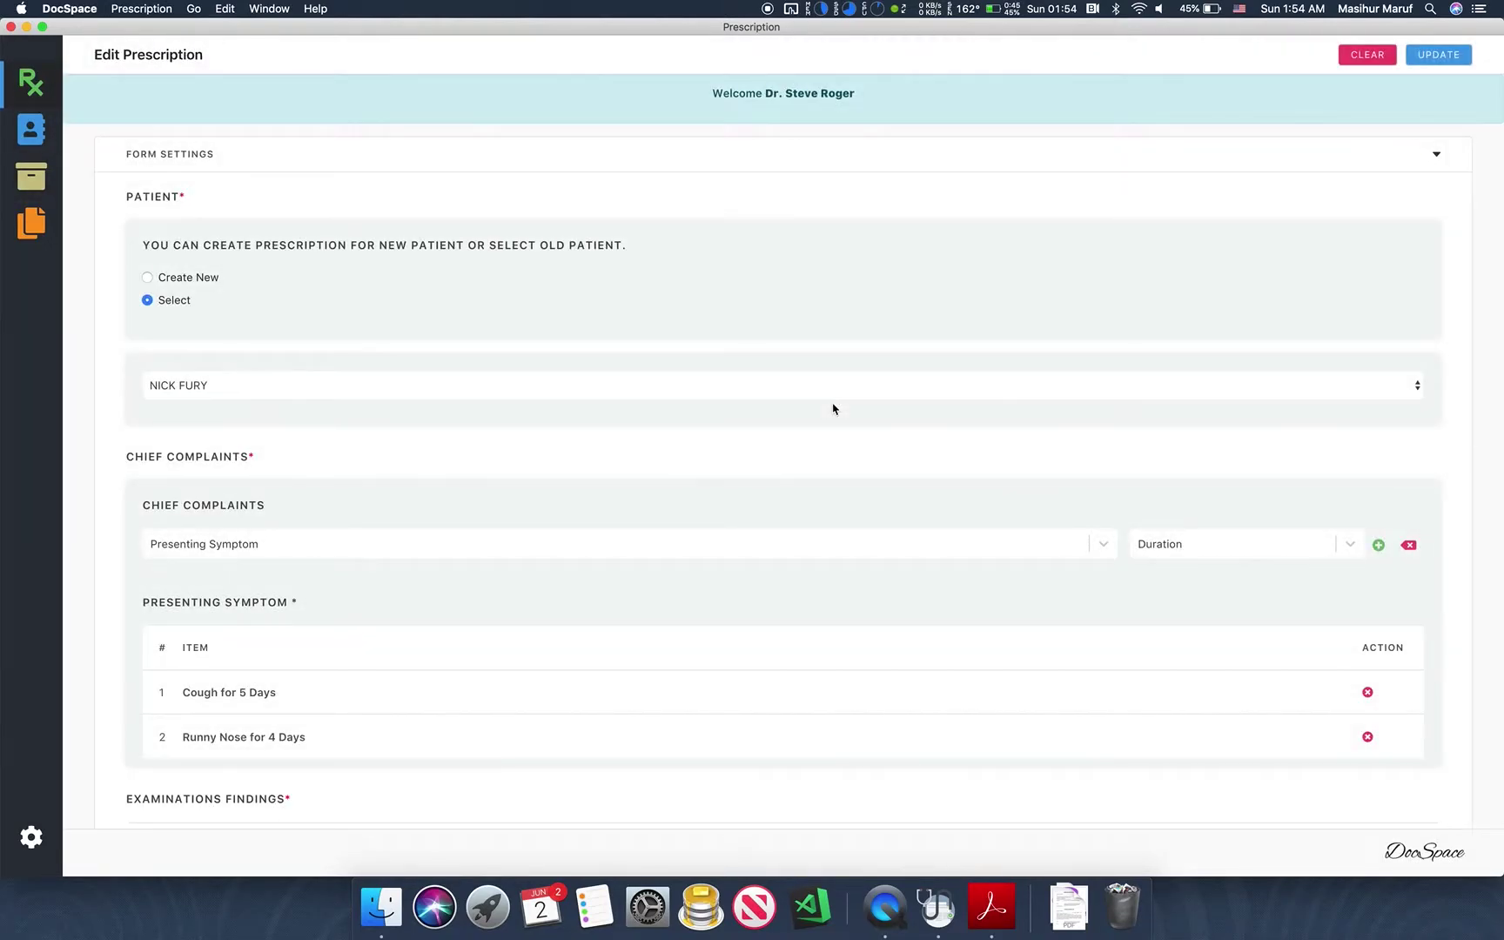
{"action": "scroll", "coordinate": [839, 577], "scroll_direction": "down", "scroll_amount": 7}
{"action": "scroll", "coordinate": [839, 577], "scroll_direction": "down", "scroll_amount": 10}
{"action": "scroll", "coordinate": [840, 577], "scroll_direction": "up", "scroll_amount": 15}
{"action": "scroll", "coordinate": [928, 472], "scroll_direction": "up", "scroll_amount": 3}
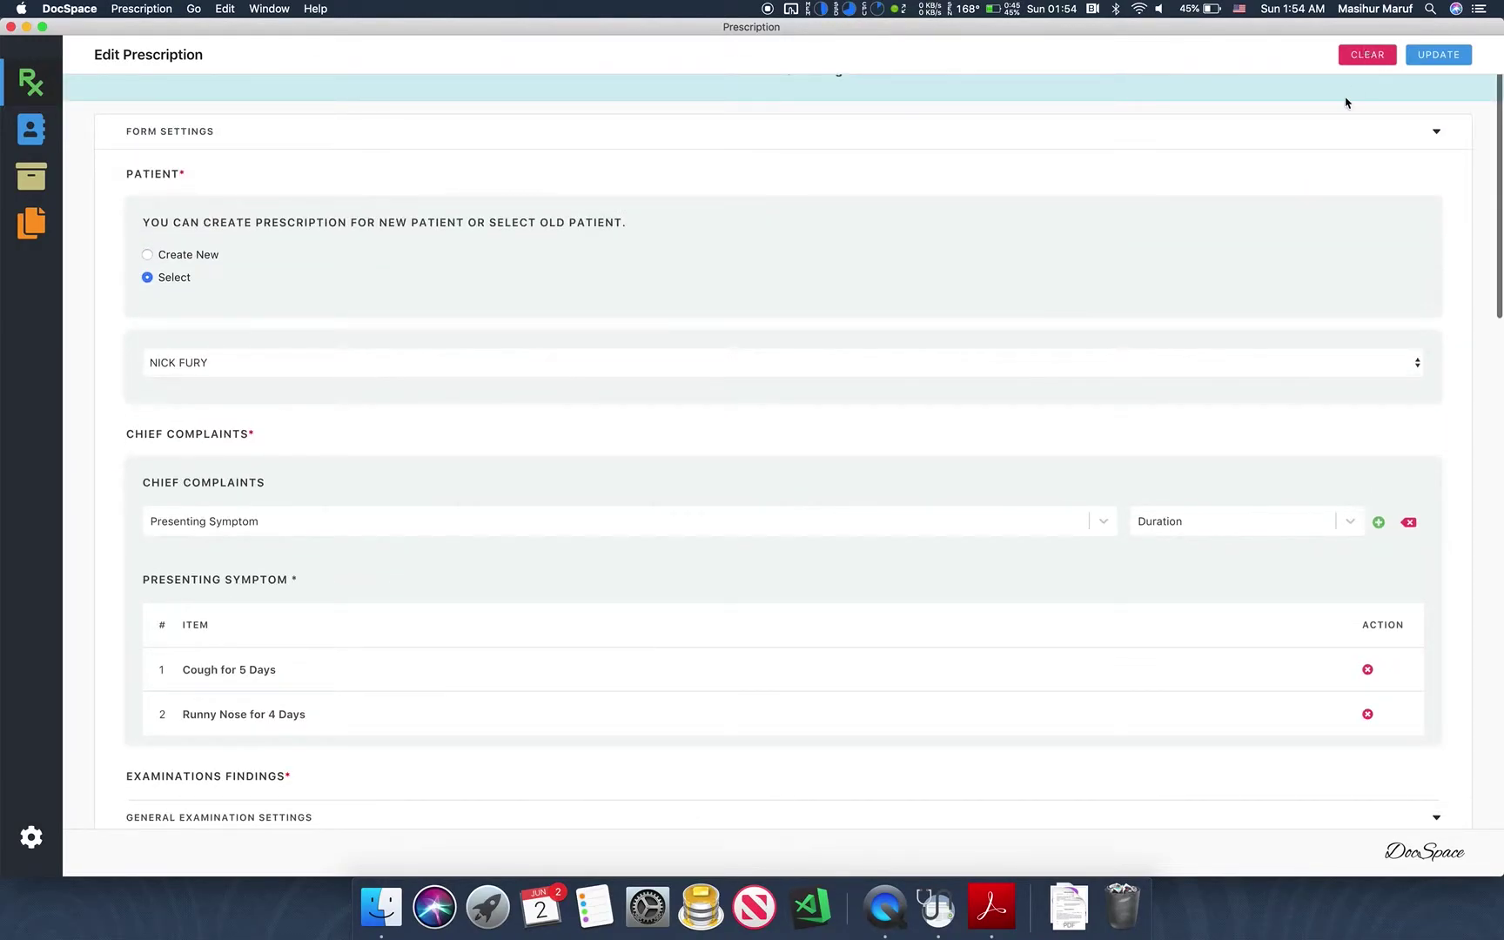
- Clear the prescription edit form and look through the lists of all prescriptions, patients and templates
{"action": "left_click", "coordinate": [1367, 54]}
{"action": "left_click", "coordinate": [29, 175]}
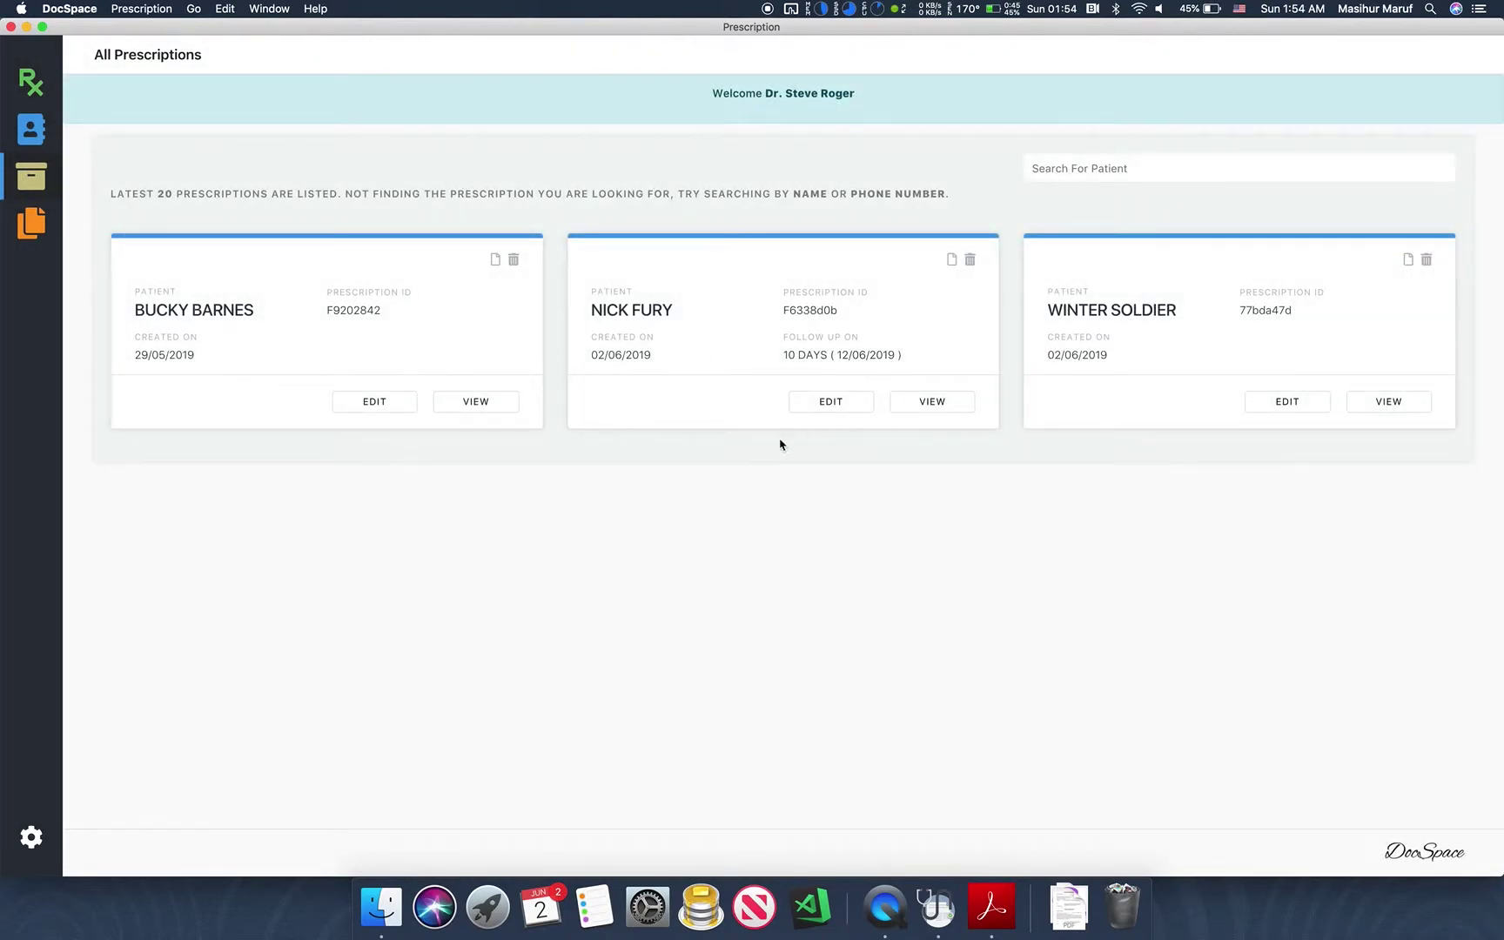
{"action": "left_click", "coordinate": [27, 133]}
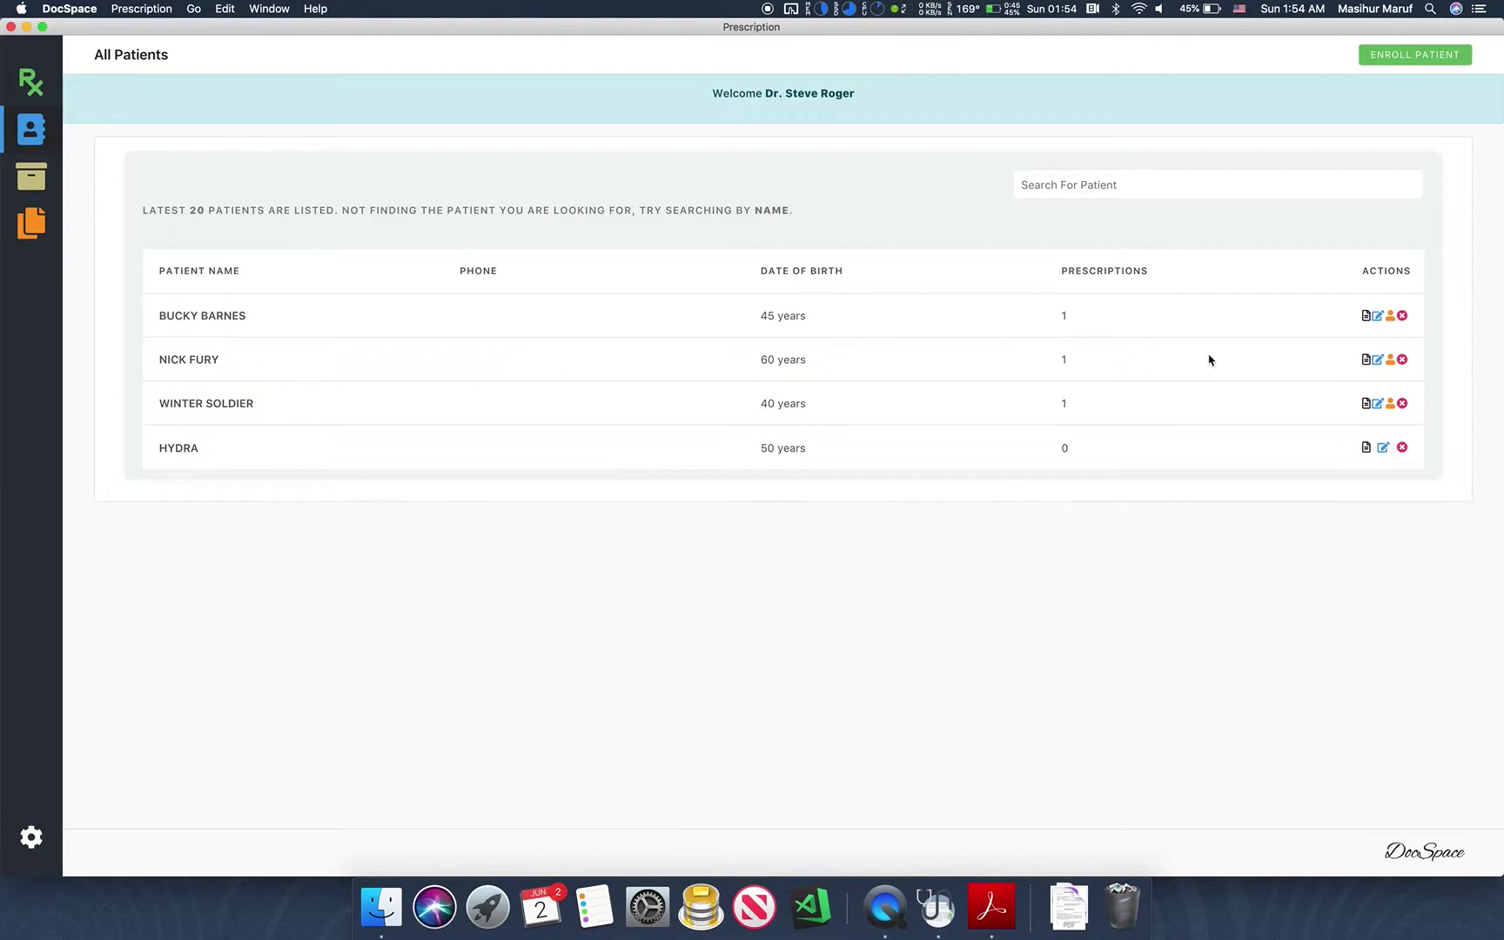
{"action": "left_click", "coordinate": [30, 227]}
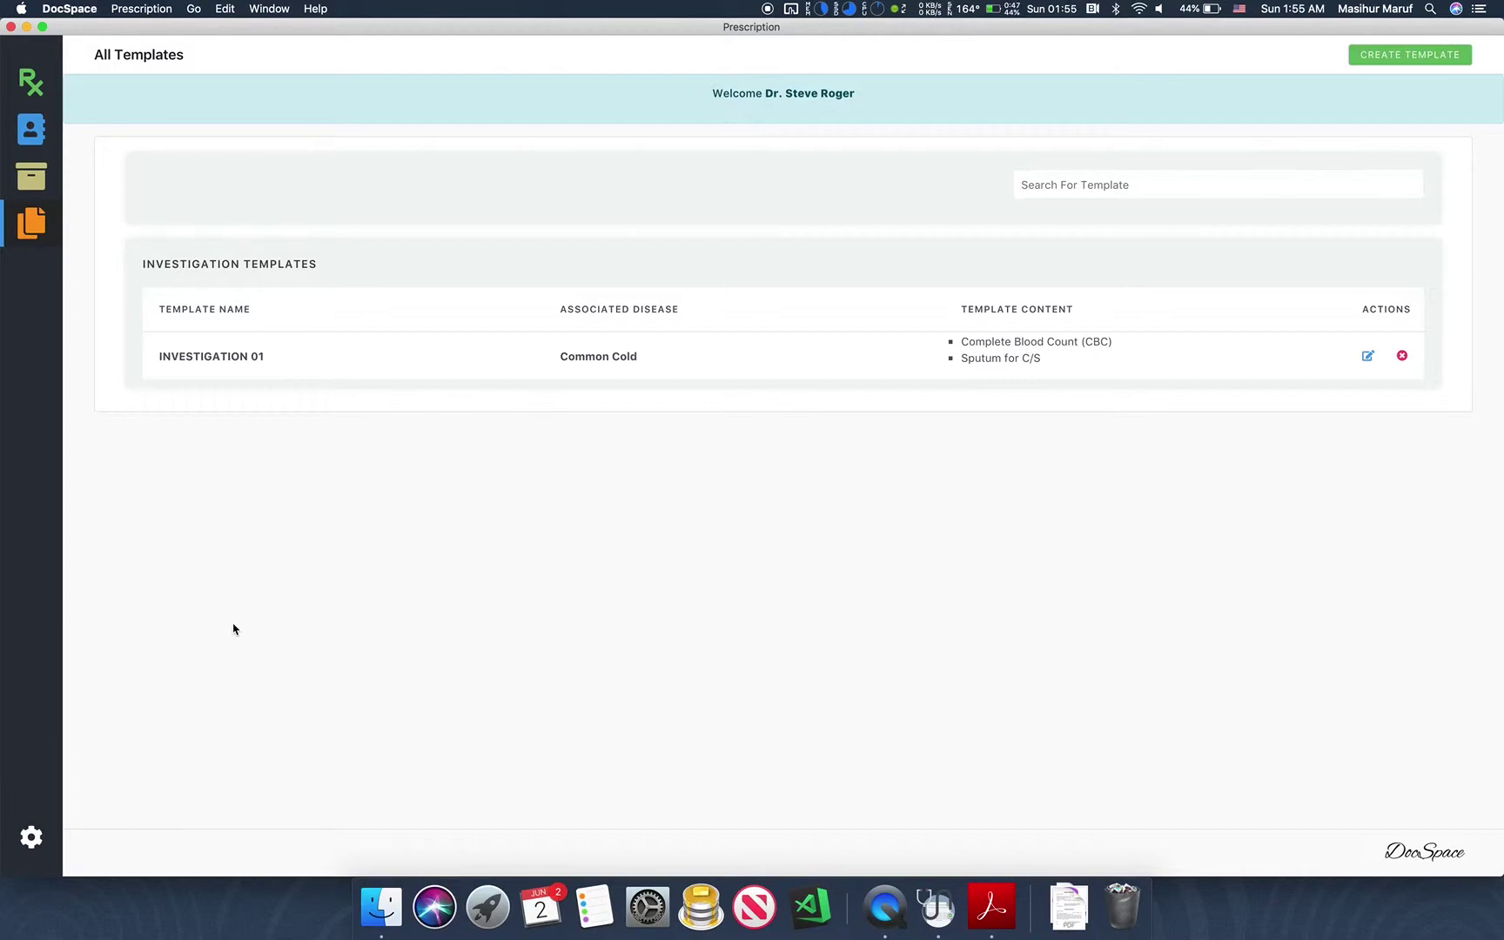
- Open the application settings window and look over its account, general settings and profile sections
{"action": "left_click", "coordinate": [31, 839]}
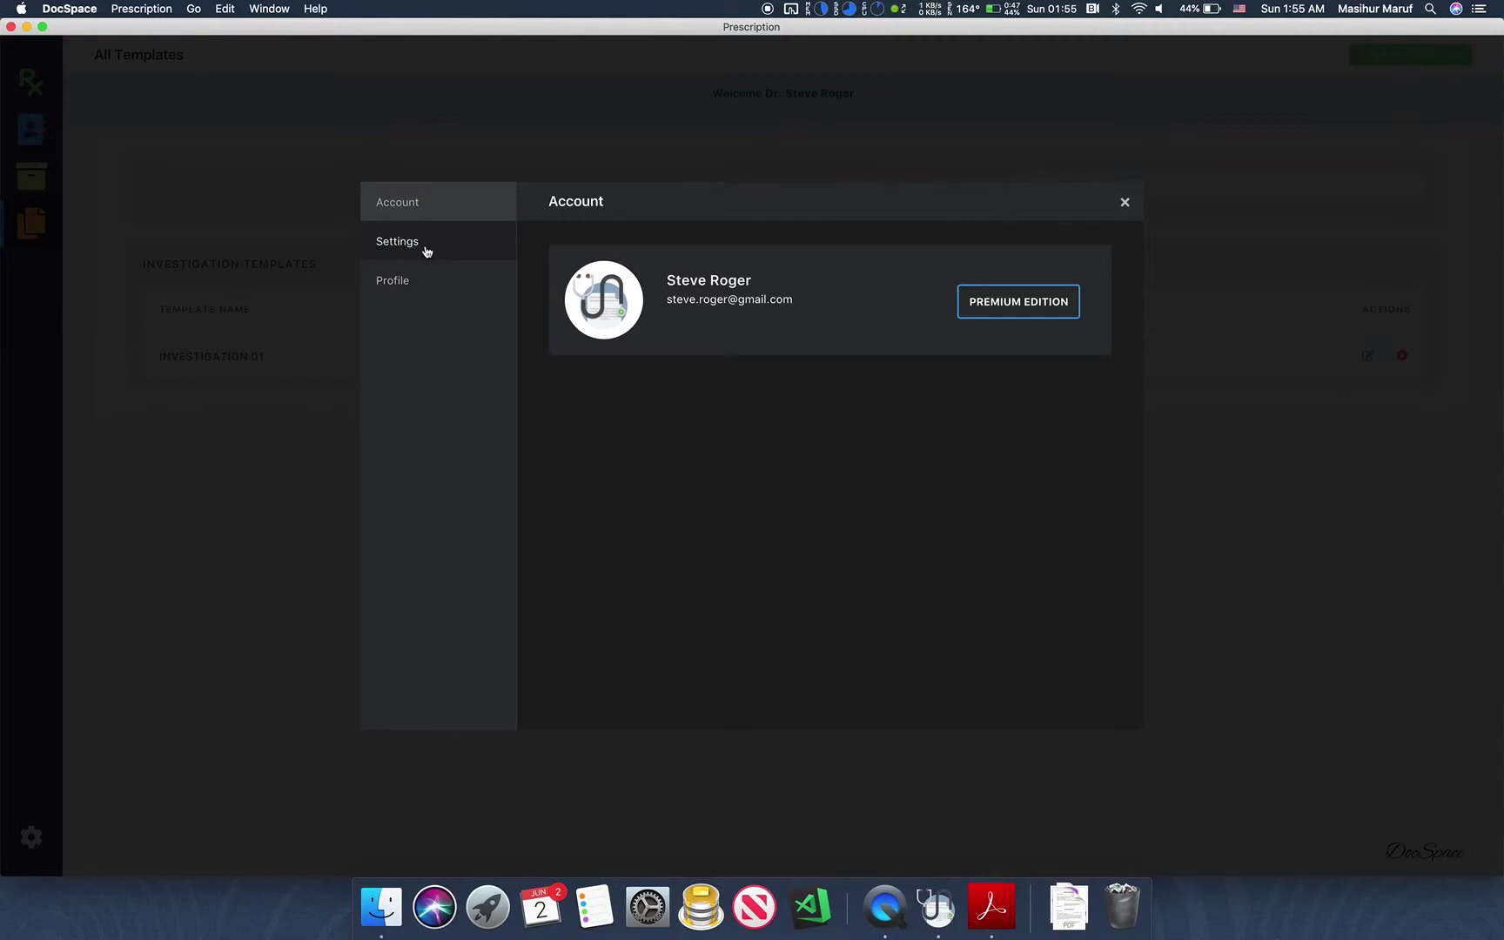
{"action": "left_click", "coordinate": [427, 251]}
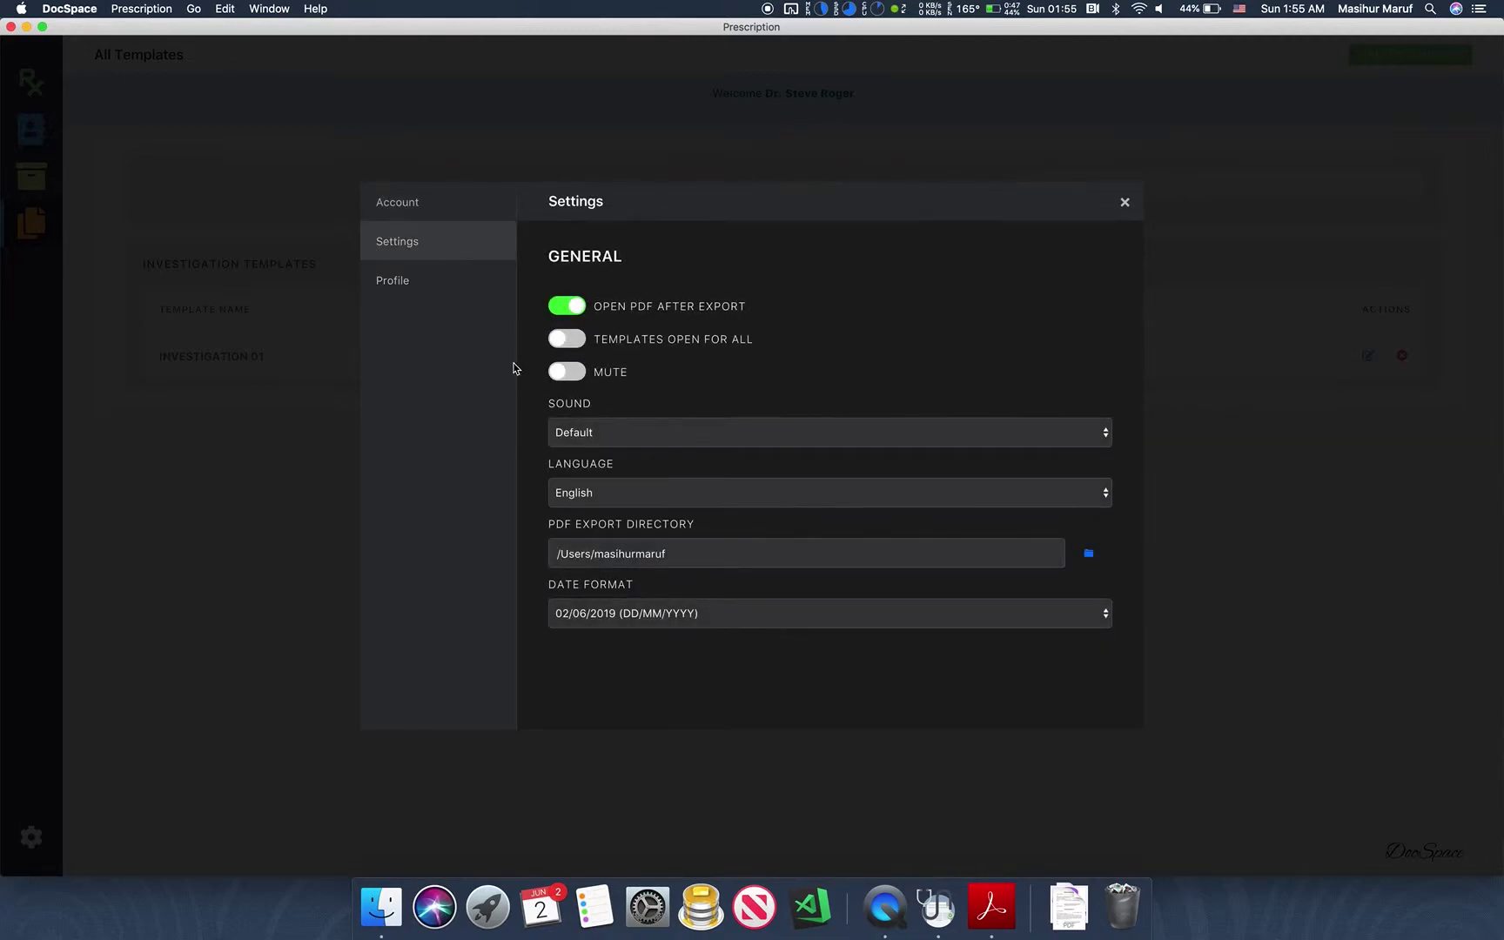
{"action": "left_click", "coordinate": [427, 286]}
{"action": "left_click", "coordinate": [426, 242]}
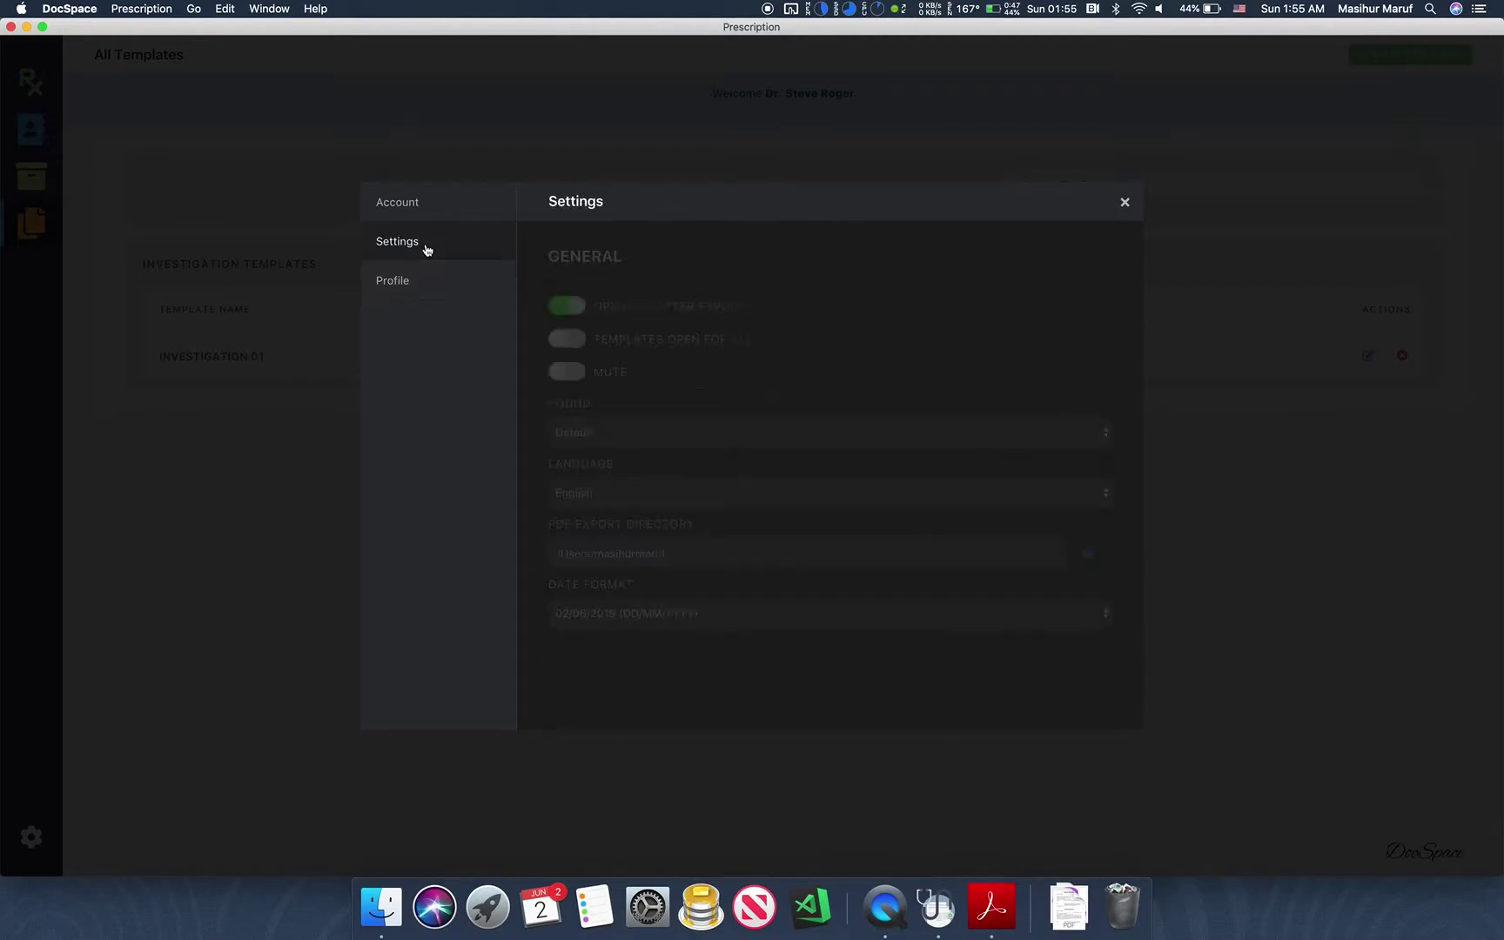
{"action": "left_click", "coordinate": [427, 281]}
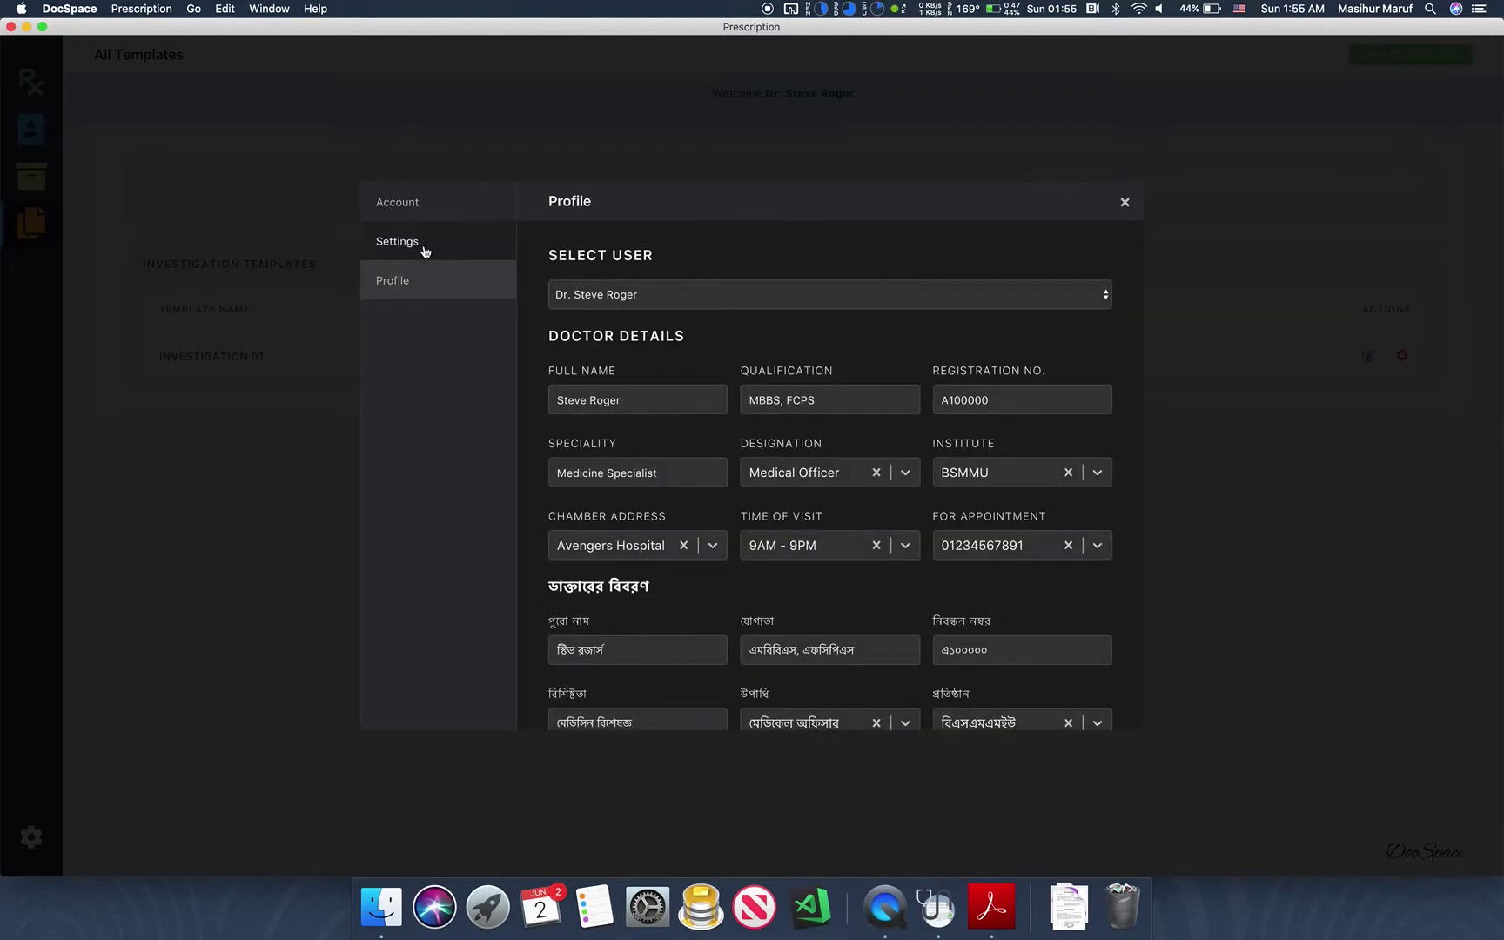
{"action": "left_click", "coordinate": [426, 244]}
- Review the doctor's profile details in both English and Bengali, including the time of visit and appointment fields
{"action": "left_click", "coordinate": [424, 281]}
{"action": "scroll", "coordinate": [725, 541], "scroll_direction": "down", "scroll_amount": 3}
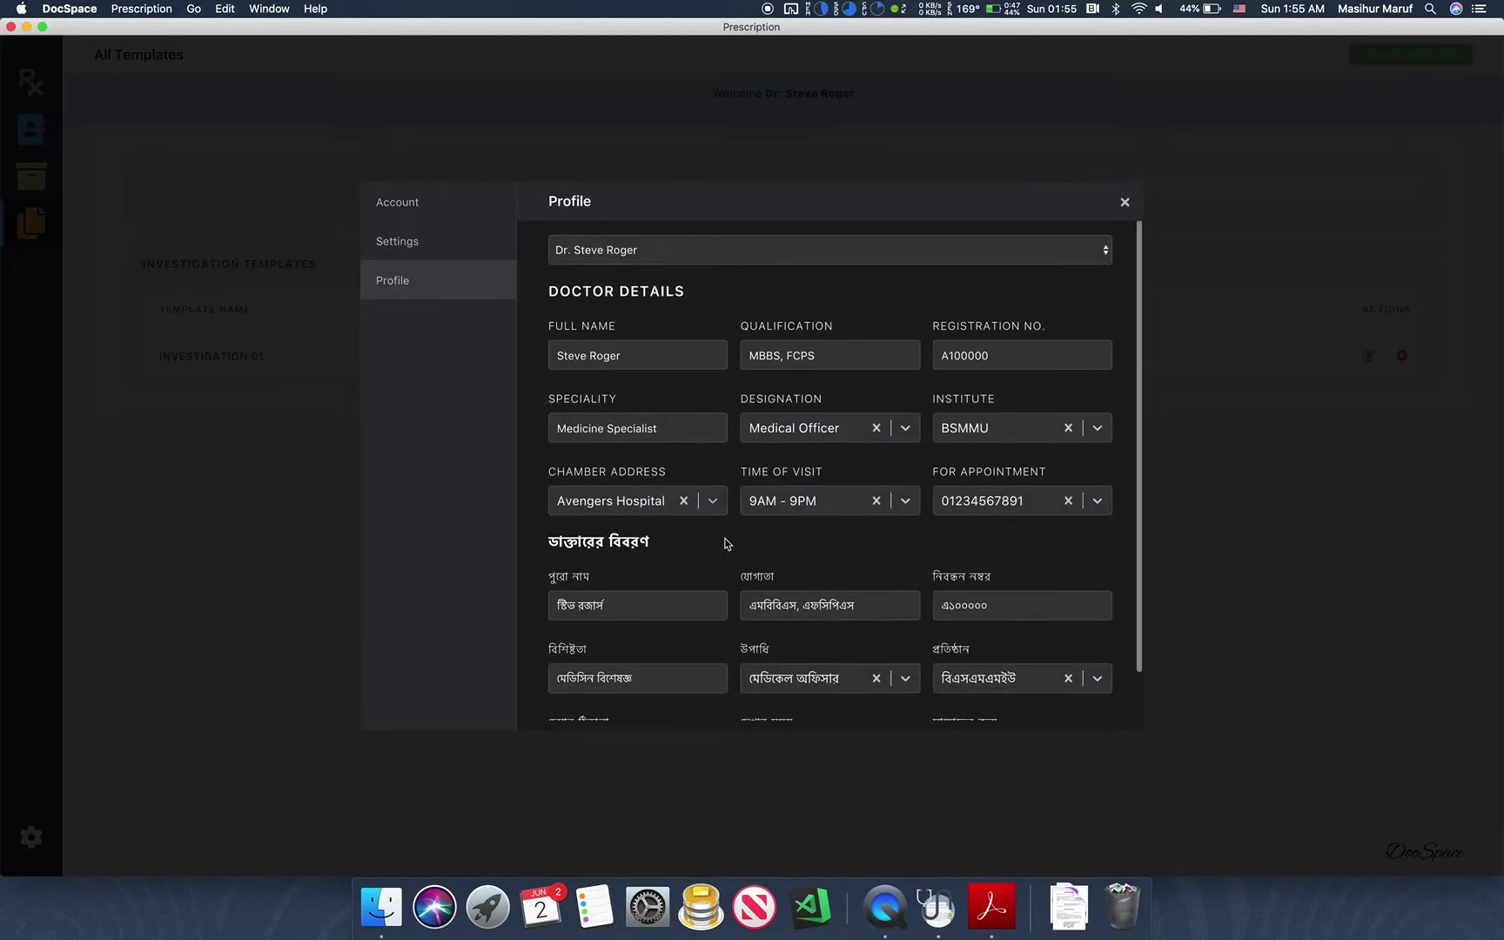
{"action": "scroll", "coordinate": [725, 543], "scroll_direction": "up", "scroll_amount": 3}
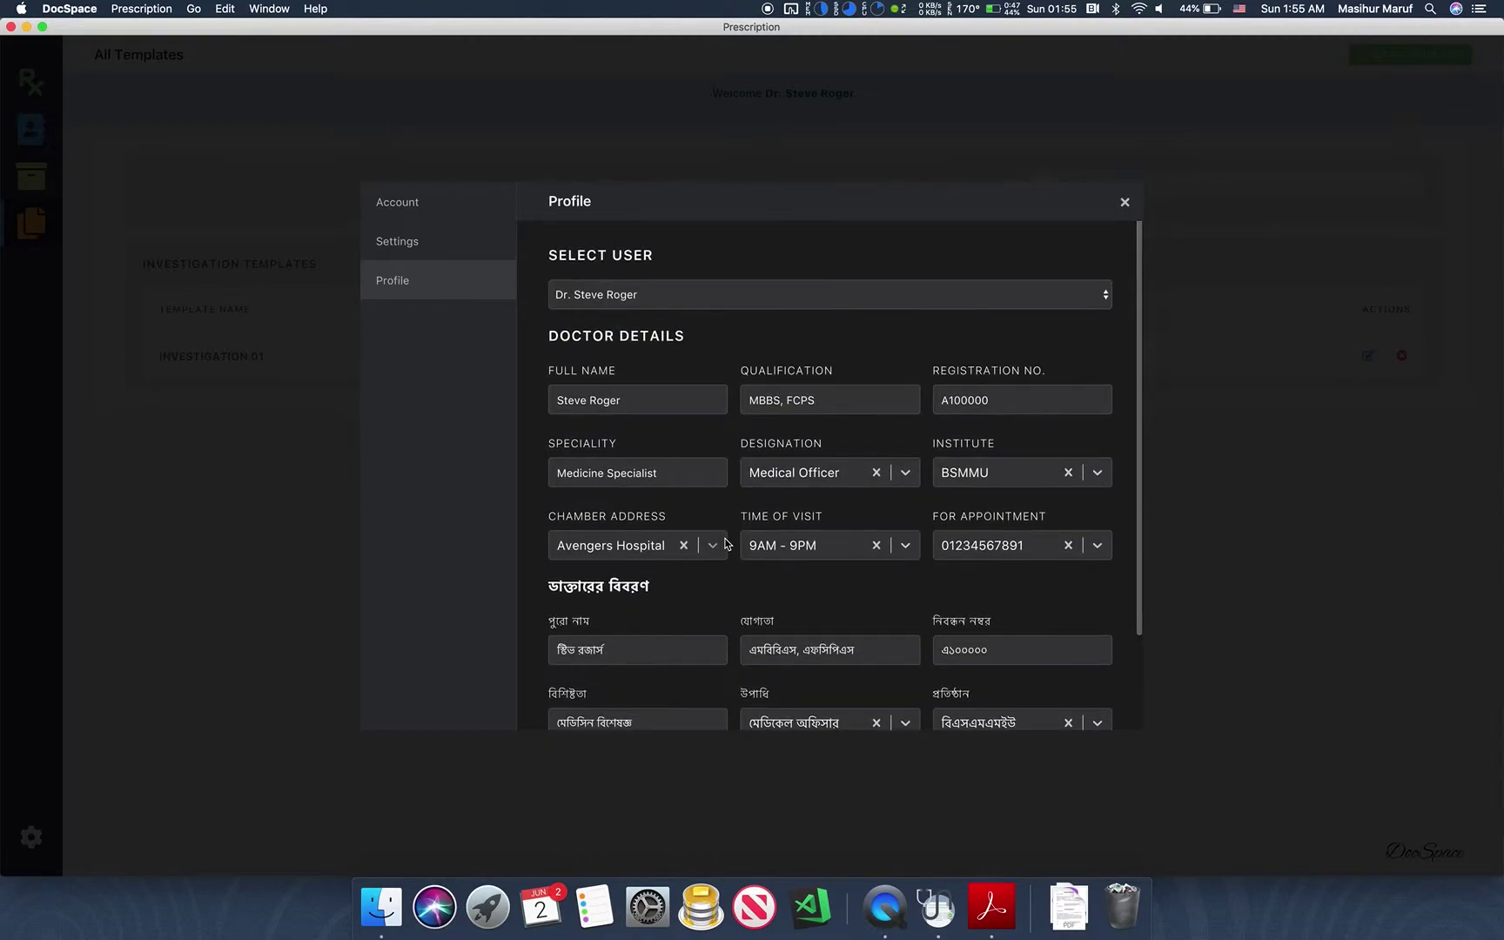
{"action": "scroll", "coordinate": [727, 543], "scroll_direction": "down", "scroll_amount": 2}
{"action": "scroll", "coordinate": [727, 543], "scroll_direction": "up", "scroll_amount": 3}
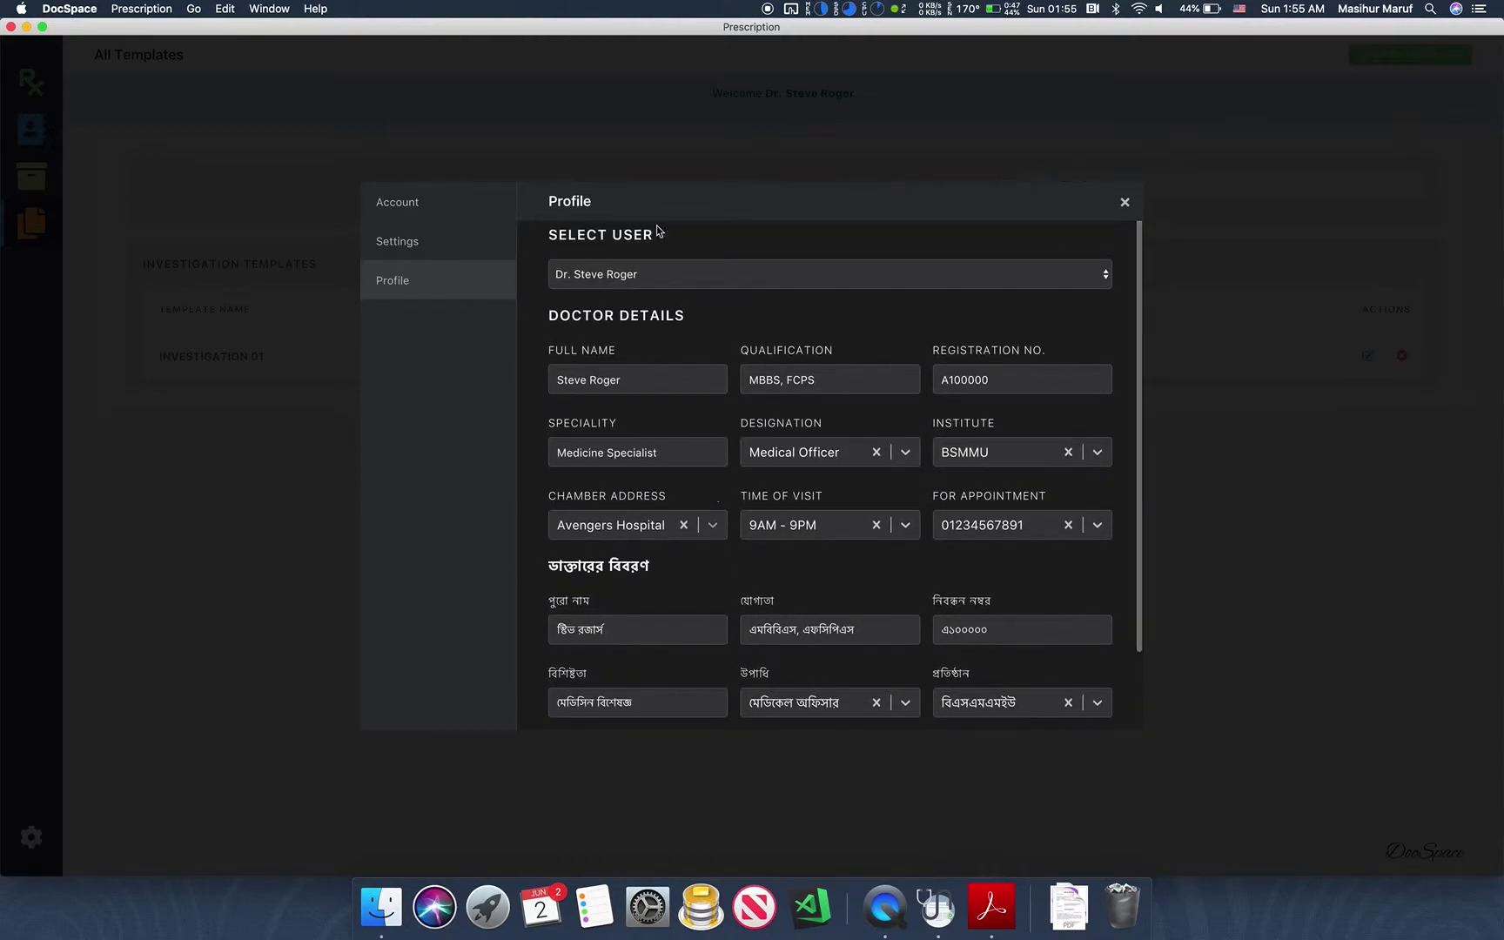
{"action": "scroll", "coordinate": [698, 463], "scroll_direction": "down", "scroll_amount": 2}
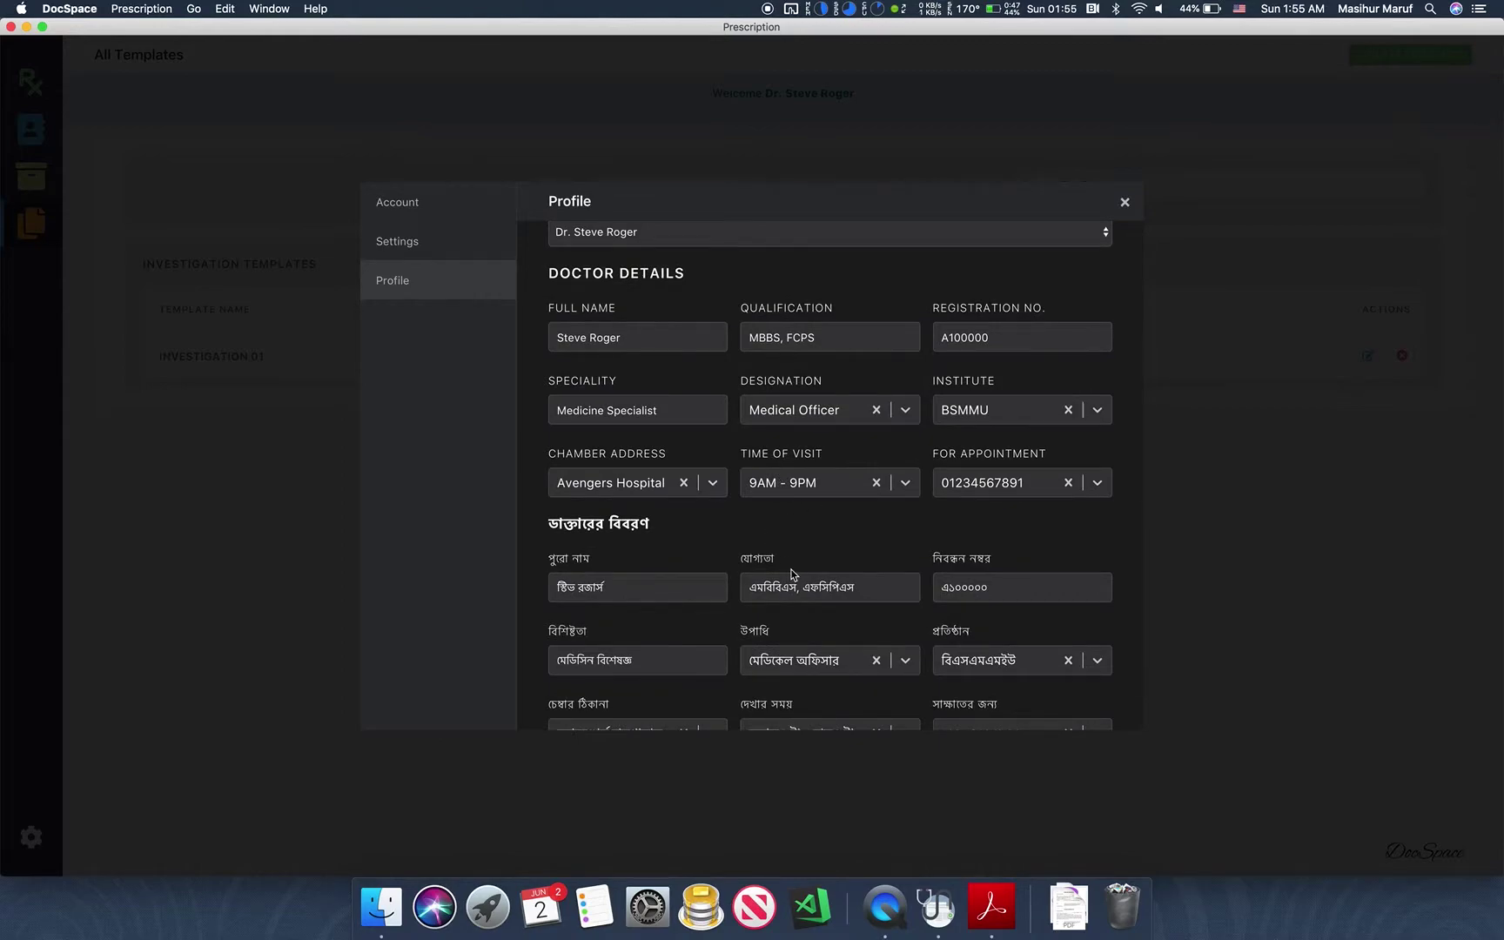
{"action": "scroll", "coordinate": [792, 574], "scroll_direction": "down", "scroll_amount": 2}
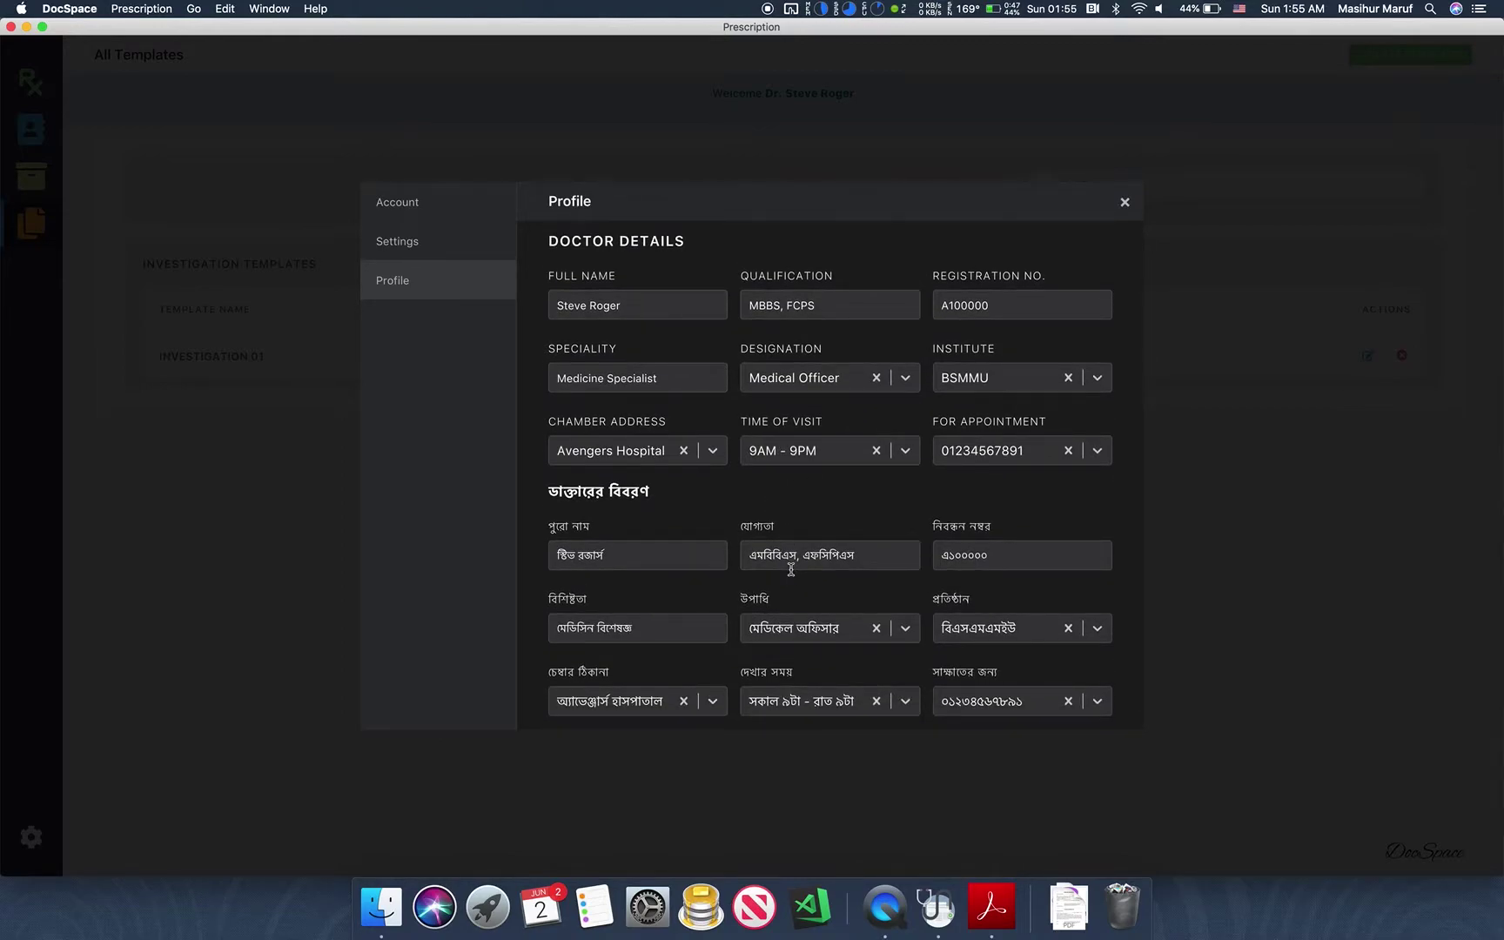
{"action": "left_click", "coordinate": [840, 454]}
{"action": "left_click", "coordinate": [991, 500]}
- Check the general settings again, close the settings window and return to the new prescription form
{"action": "left_click", "coordinate": [414, 246]}
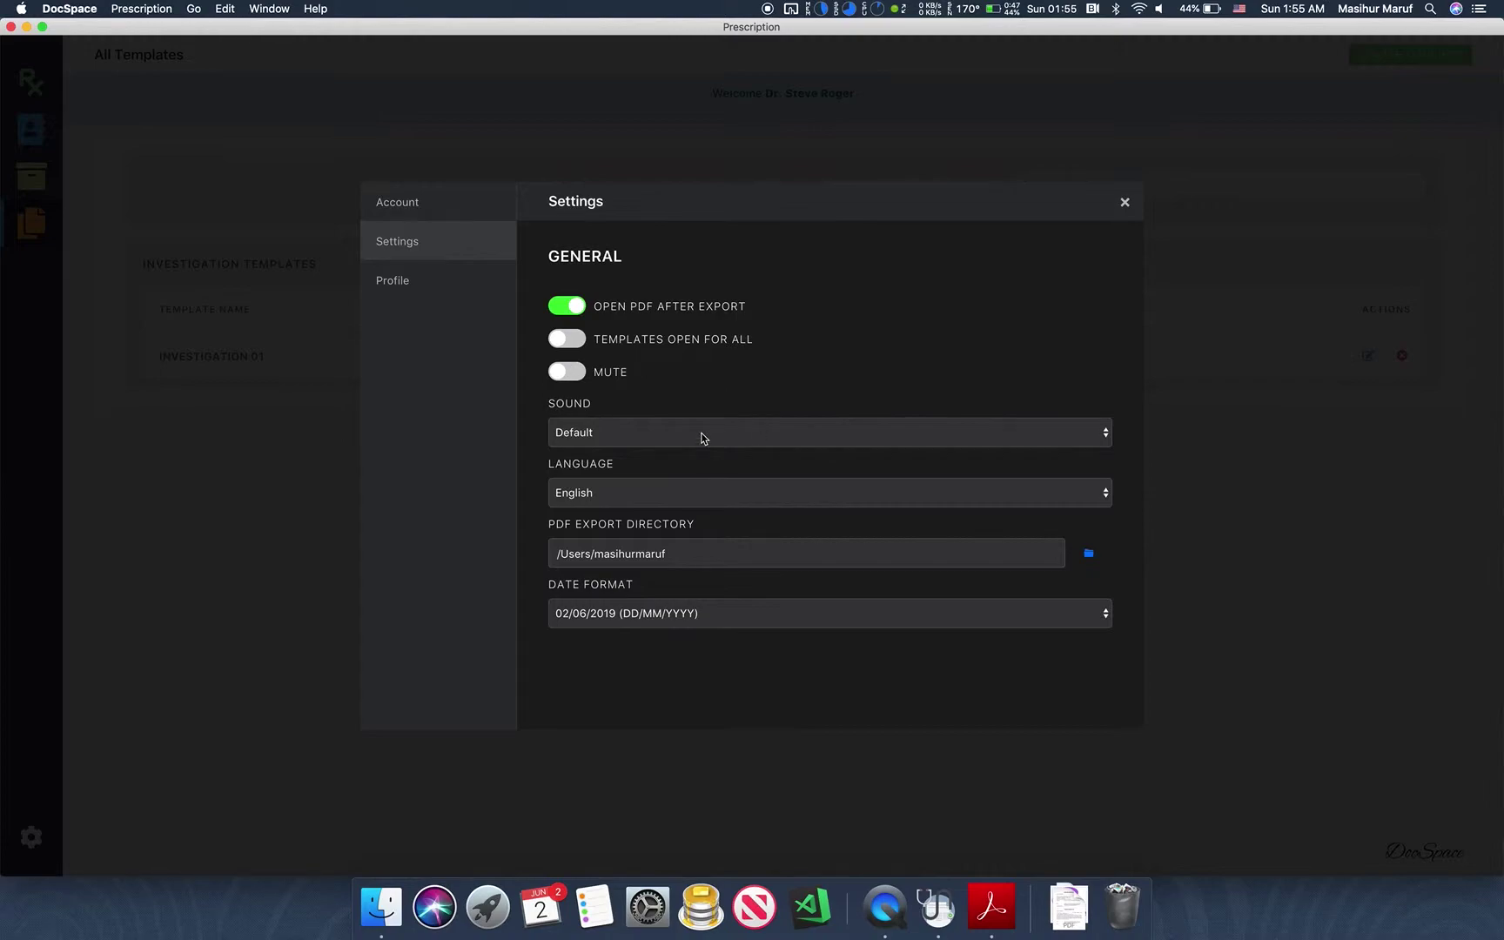
{"action": "left_click", "coordinate": [1125, 203]}
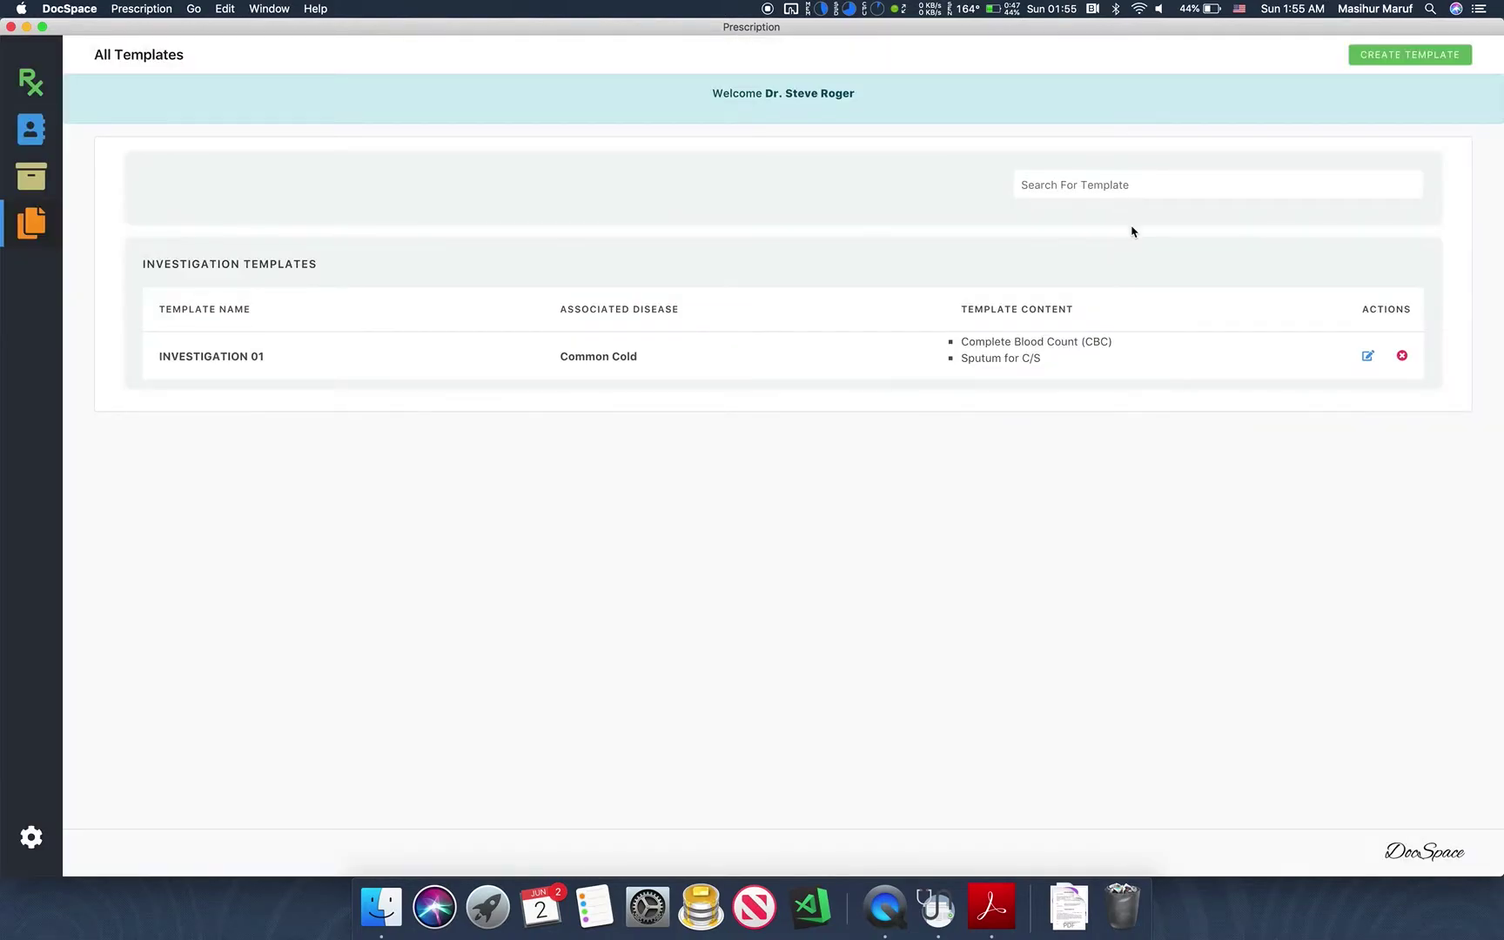
{"action": "left_click", "coordinate": [30, 84]}
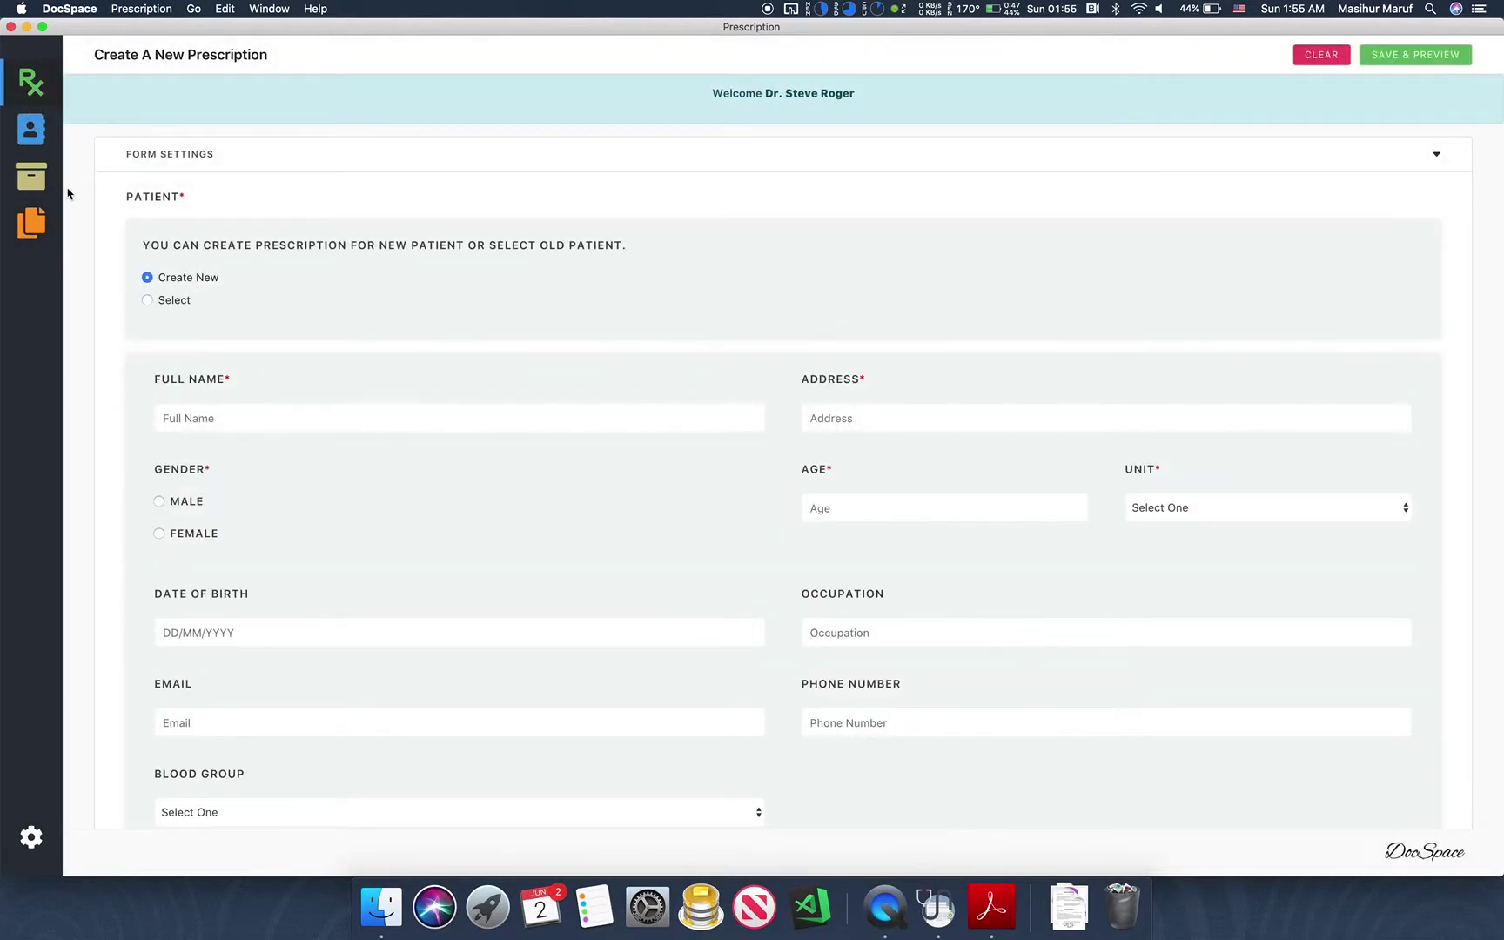